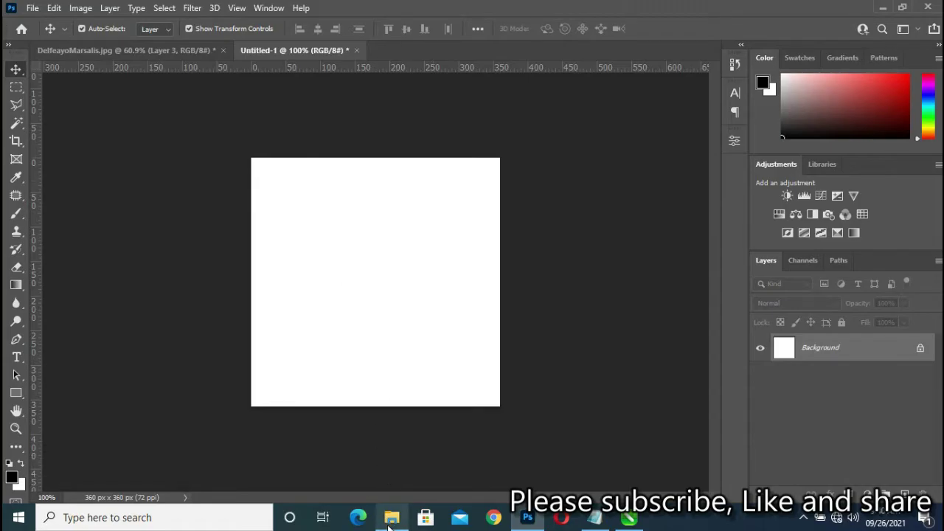
- Place the 'yellow' watercolor image from the Worship Medly folder to fill the 360 px canvas
left_click(391, 519)
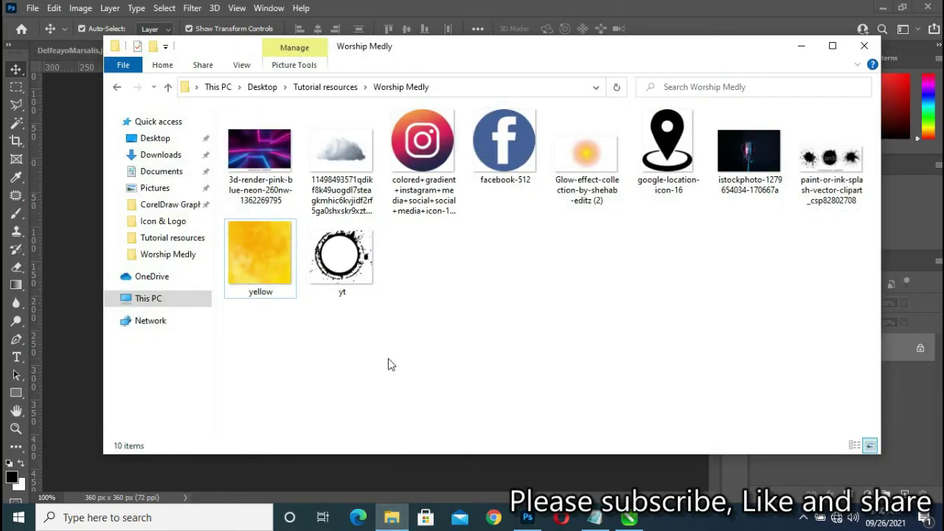
left_click_drag(266, 254, 583, 488)
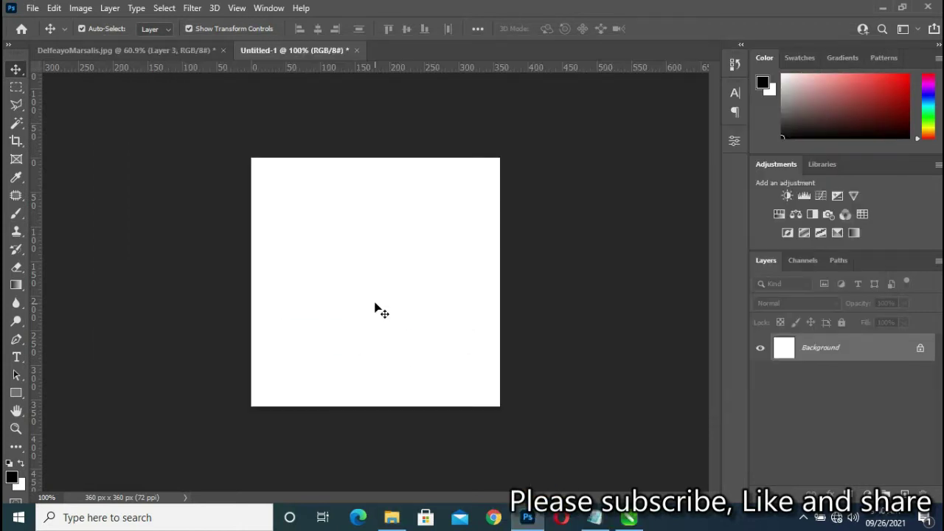
left_click_drag(546, 517, 377, 301)
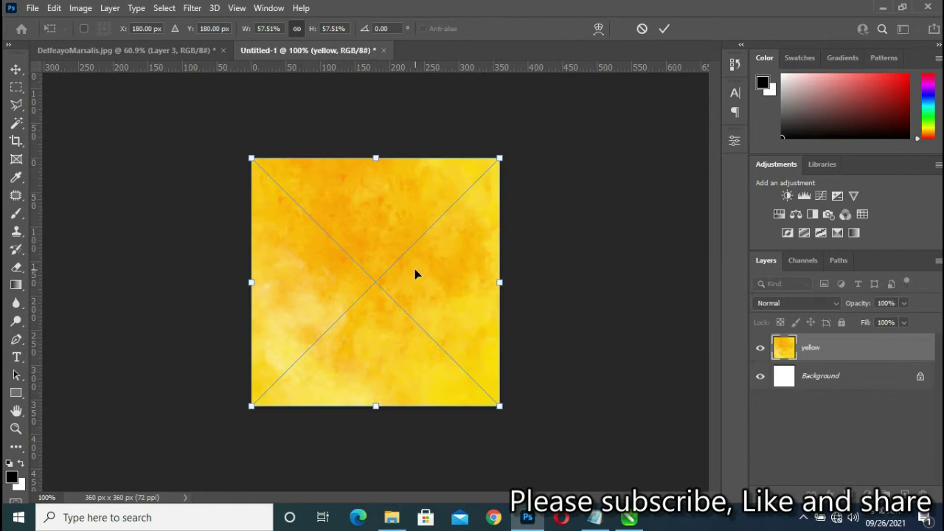
key("Return")
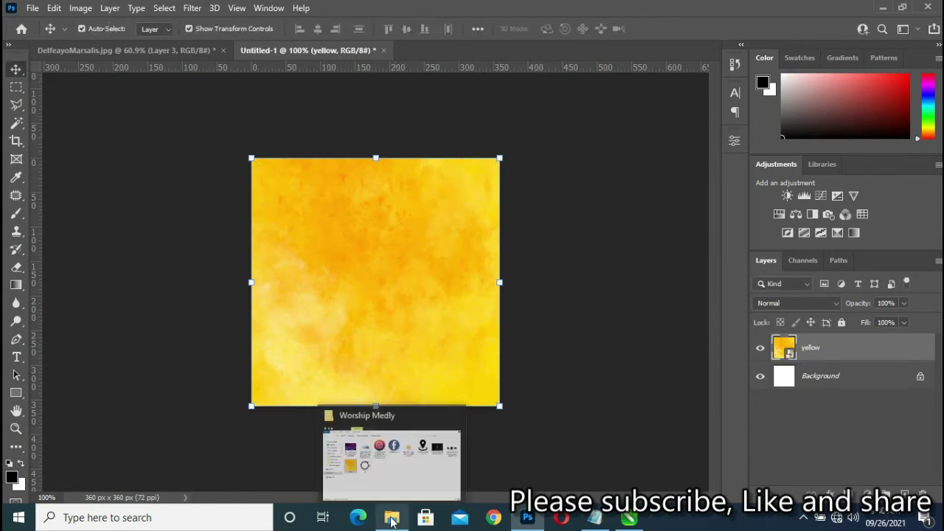
- Place the '3d-render-pink-blue-neon' image above 'yellow', positioned at the top of the canvas
left_click(391, 517)
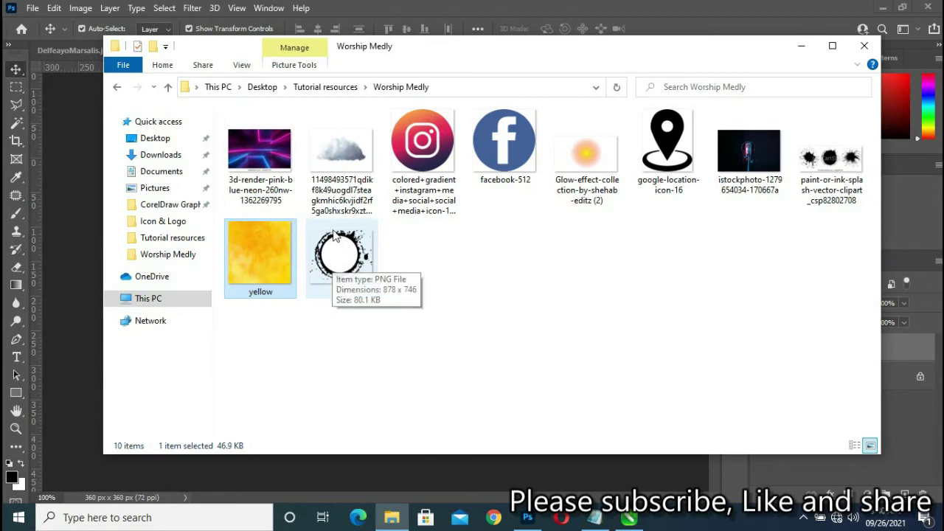
left_click(272, 160)
mouse_move(272, 161)
left_mouse_down()
mouse_move(526, 523)
mouse_move(412, 313)
left_mouse_up()
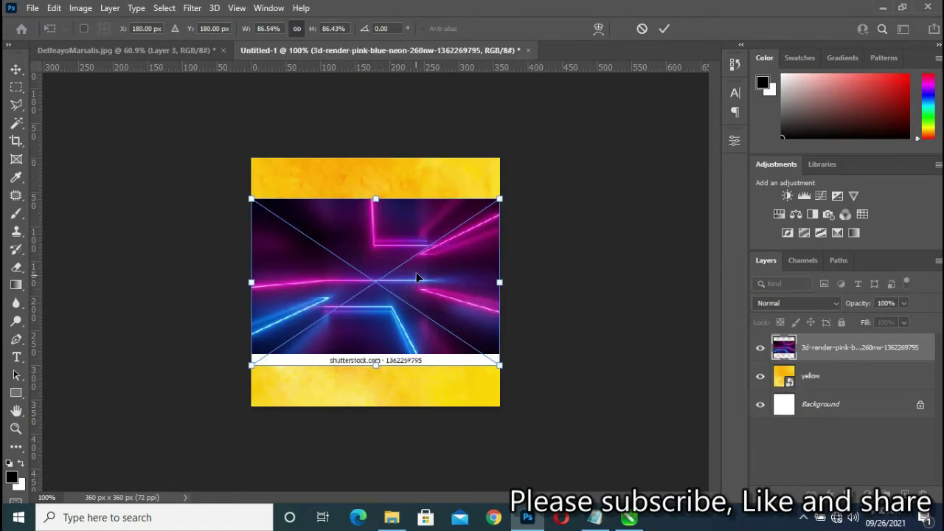
left_click_drag(417, 277, 420, 229)
key("Return")
left_click(392, 517)
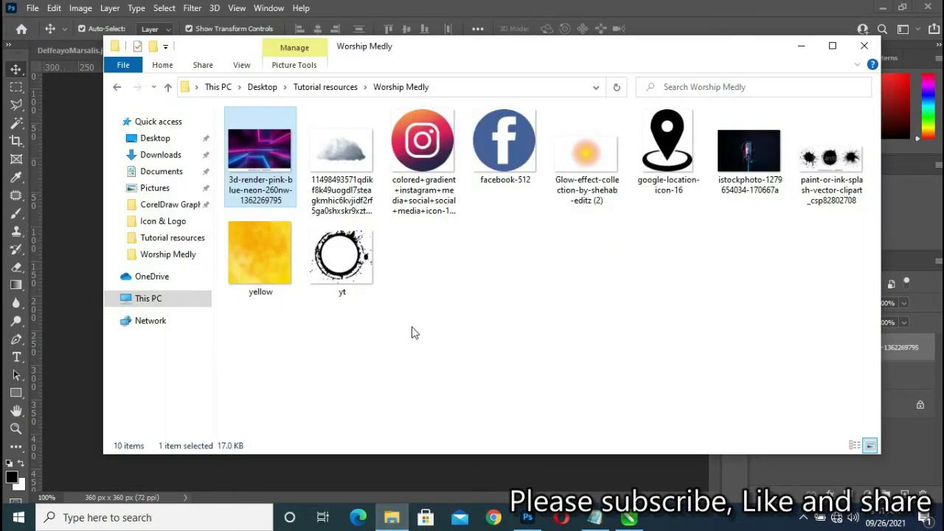
left_click(801, 46)
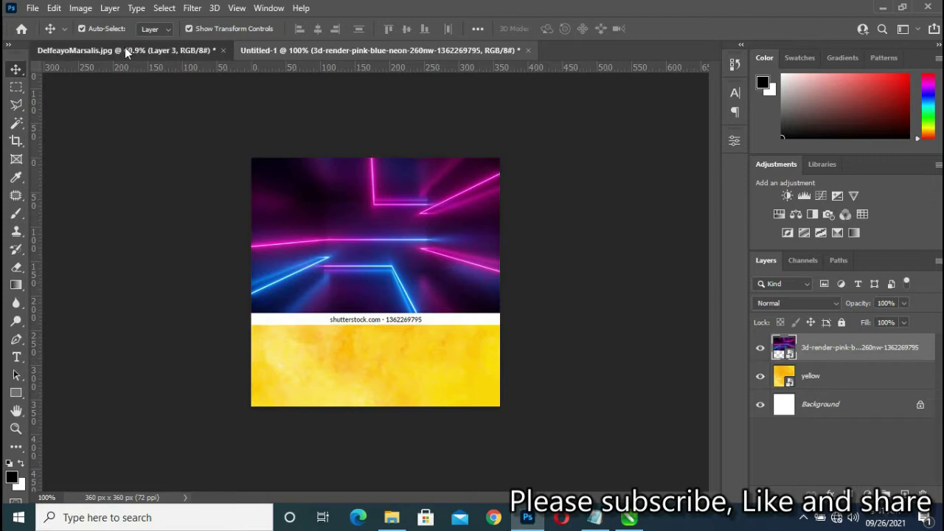
- Drag the trombonist photo from DelfeayoMarsalis.jpg into the Untitled-1 poster
left_click(125, 49)
left_click_drag(357, 303, 526, 510)
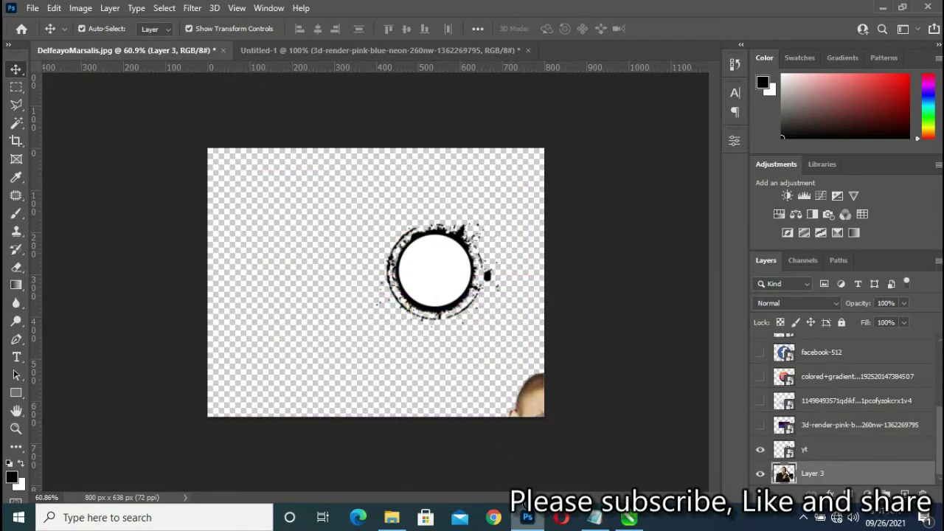
mouse_move(507, 477)
left_mouse_down()
mouse_move(384, 62)
mouse_move(385, 108)
left_mouse_up()
left_click_drag(367, 254, 367, 254)
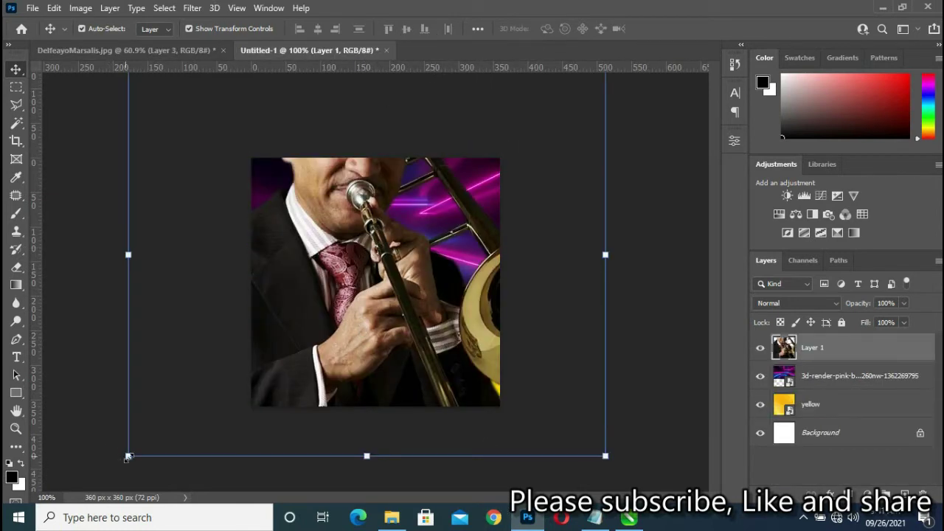
- Scale the trombonist to 42.88% and centre him over the neon background
left_click_drag(139, 442, 435, 213)
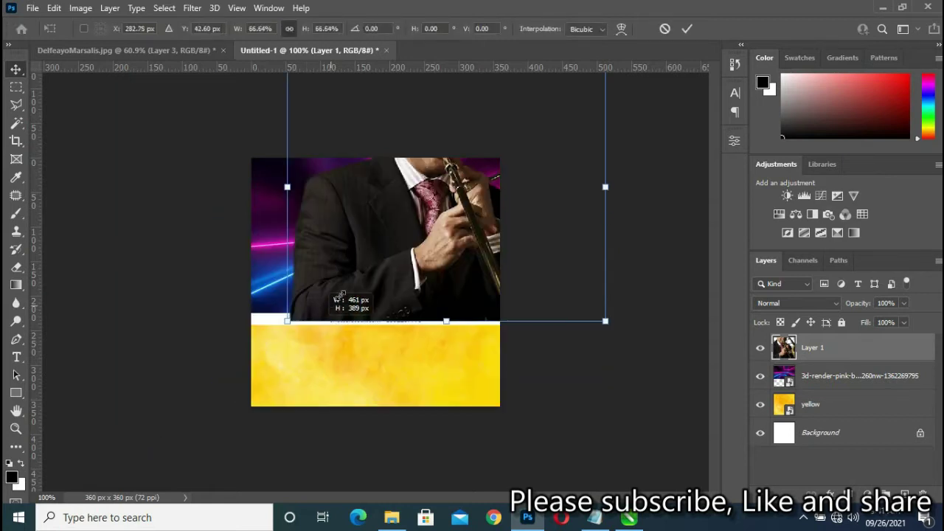
left_click_drag(435, 213, 348, 327)
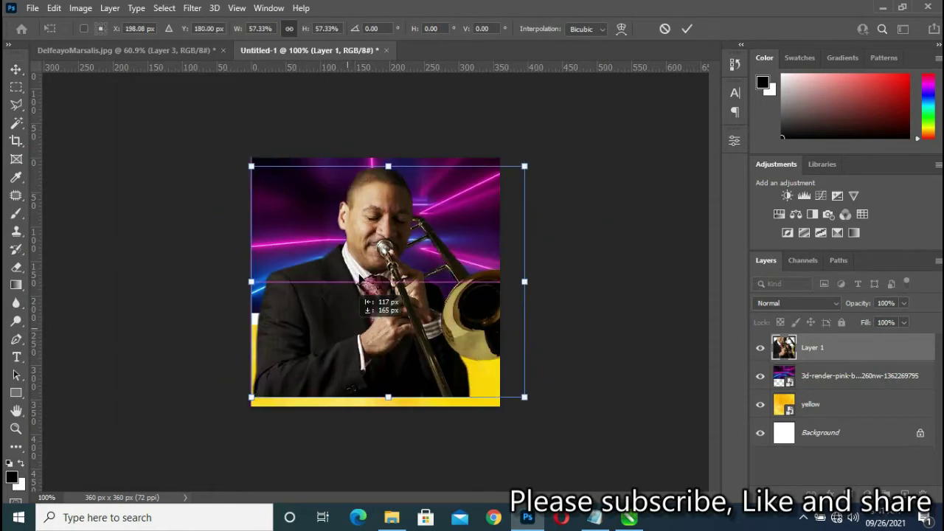
left_click_drag(518, 166, 450, 224)
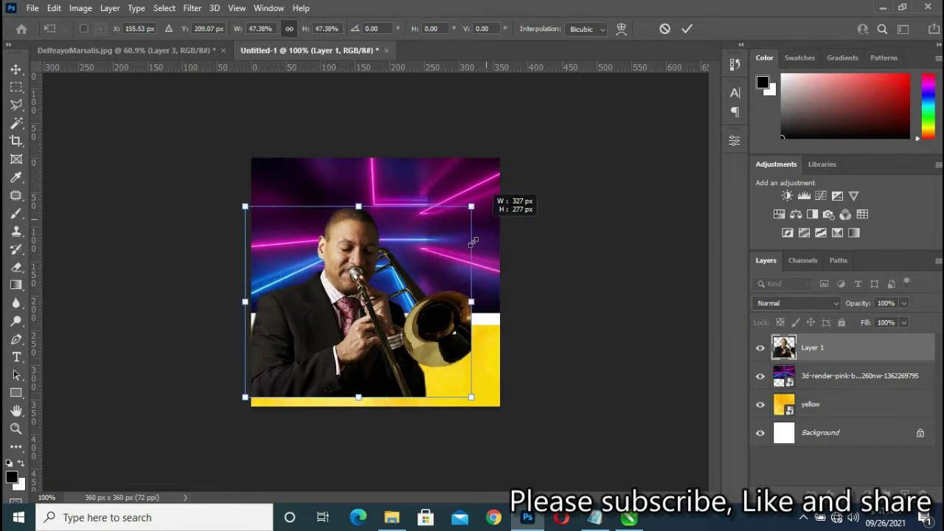
mouse_move(296, 307)
left_mouse_down()
mouse_move(350, 295)
mouse_move(334, 324)
mouse_move(314, 332)
mouse_move(334, 284)
left_mouse_up()
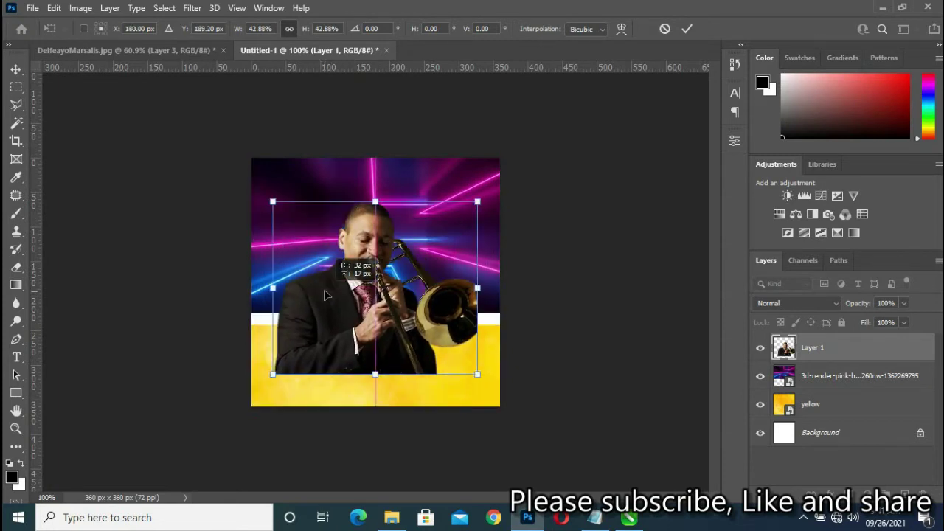
left_click_drag(332, 284, 332, 283)
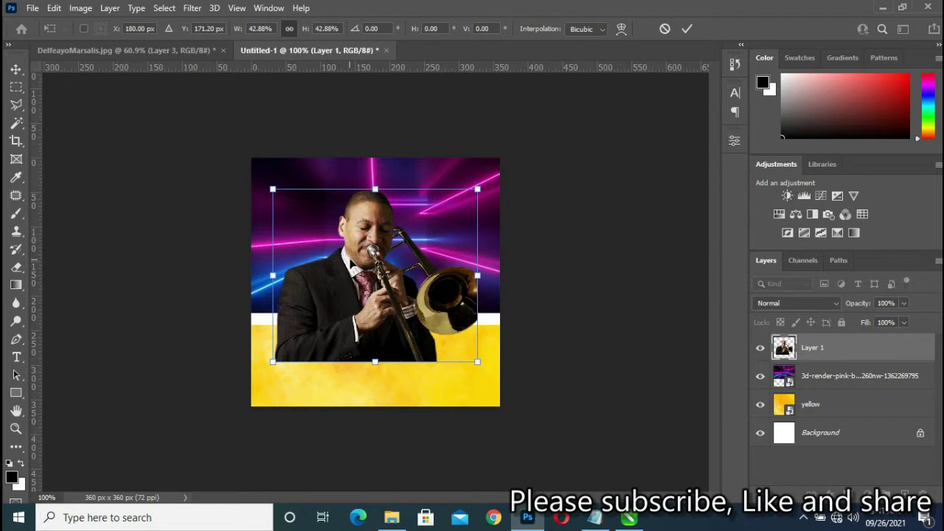
left_click_drag(368, 231, 376, 238)
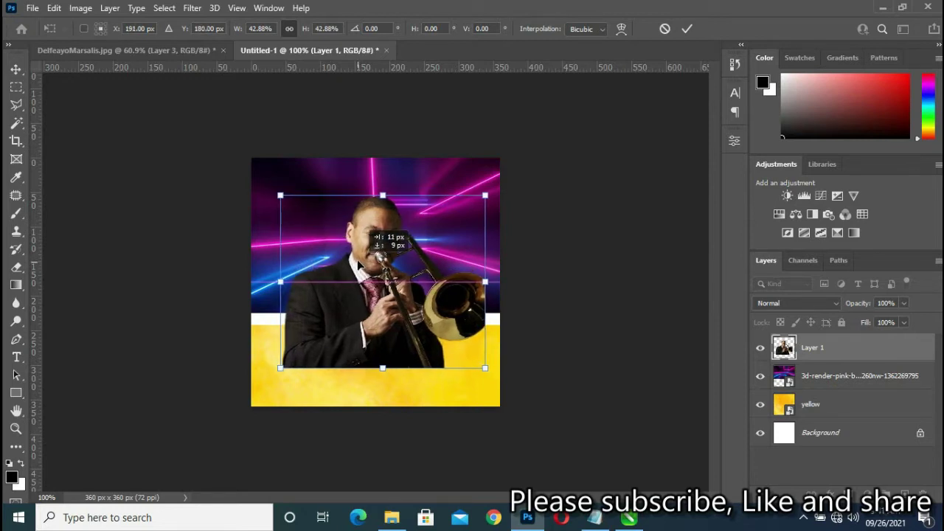
left_click_drag(376, 238, 379, 227)
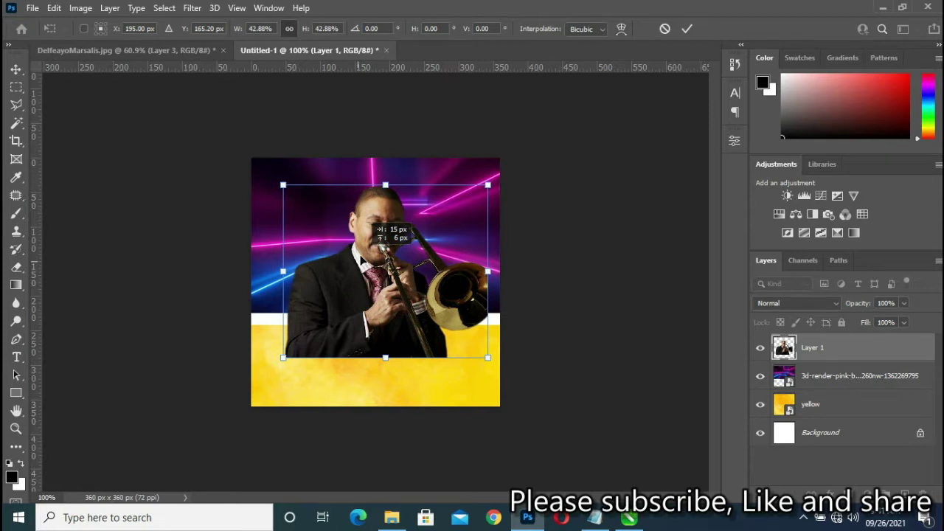
key("Down")
key("Down")
key("Down")
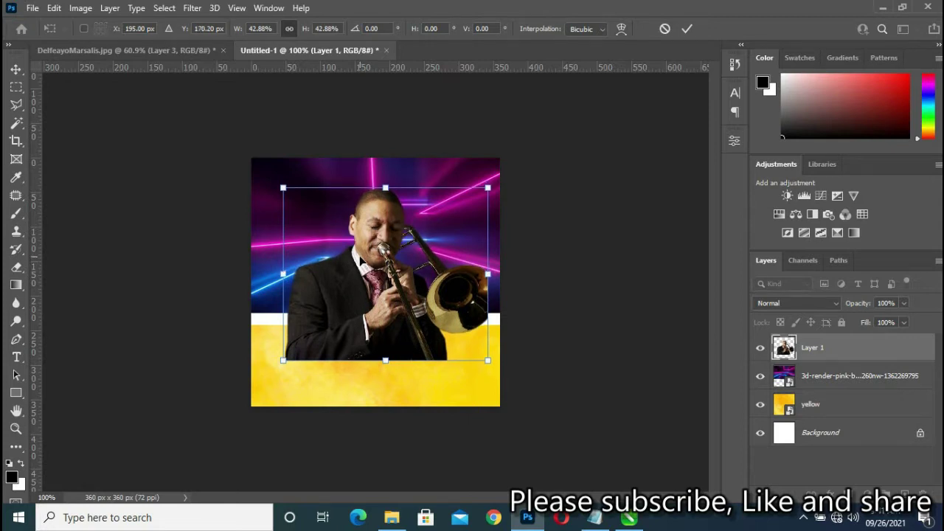
key("Down")
key("Down")
key("Down")
key("Down")
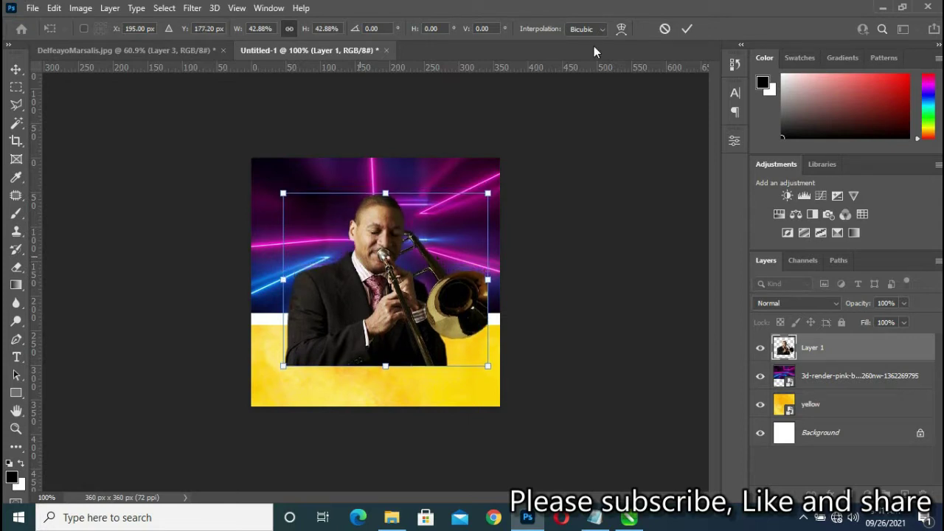
left_click(690, 29)
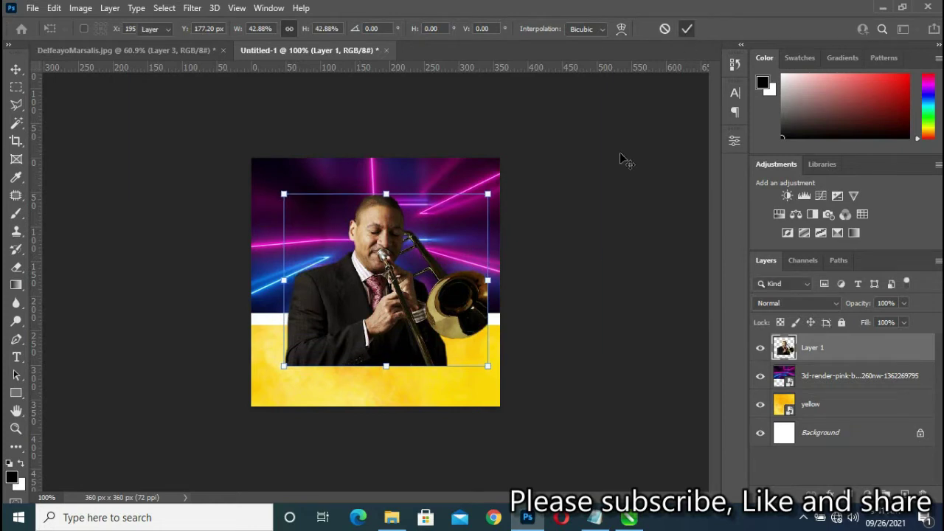
left_click(832, 377)
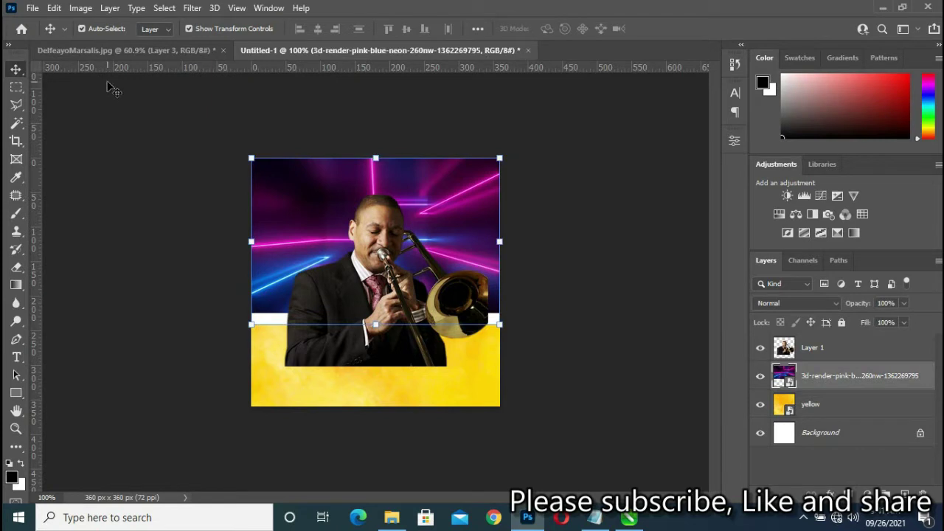
- Set the neon layer's blend mode to Soft Light and rasterize the layer
left_click(779, 305)
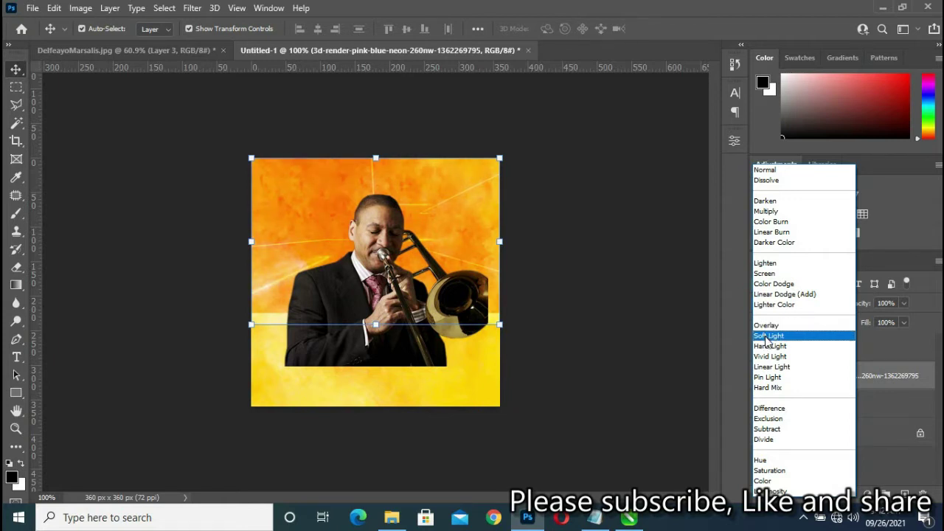
left_click(768, 336)
left_click(644, 311)
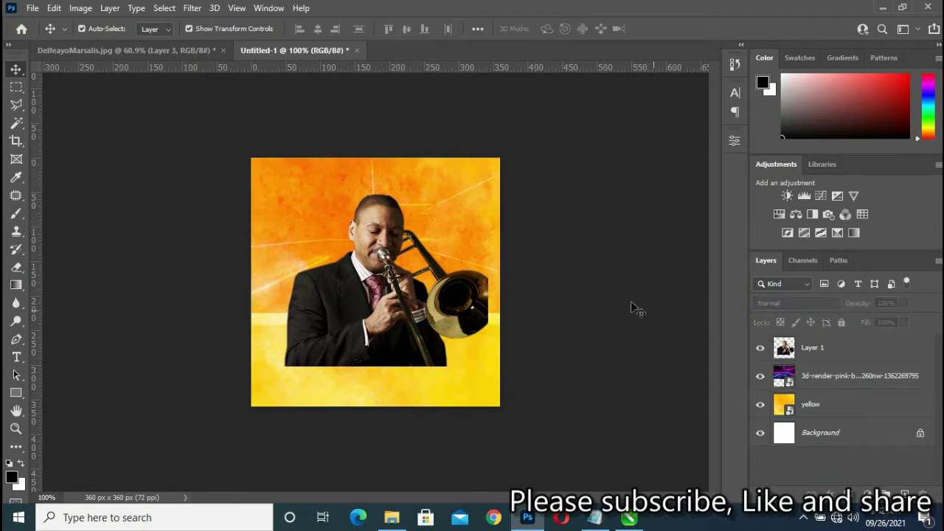
right_click(825, 378)
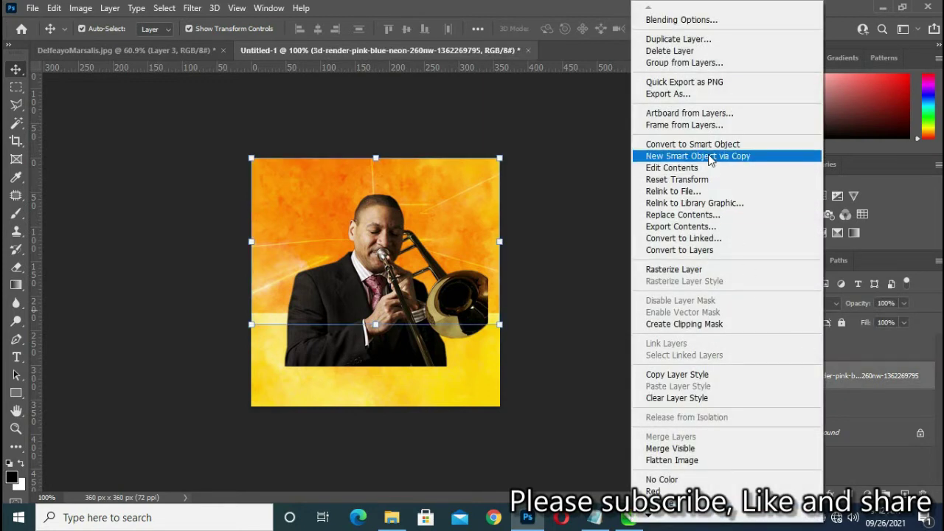
left_click(701, 268)
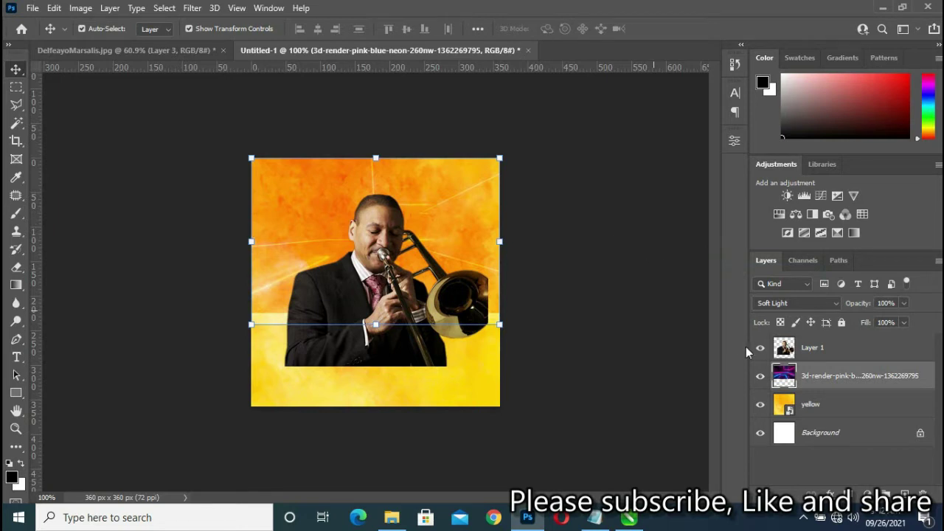
left_click(17, 267)
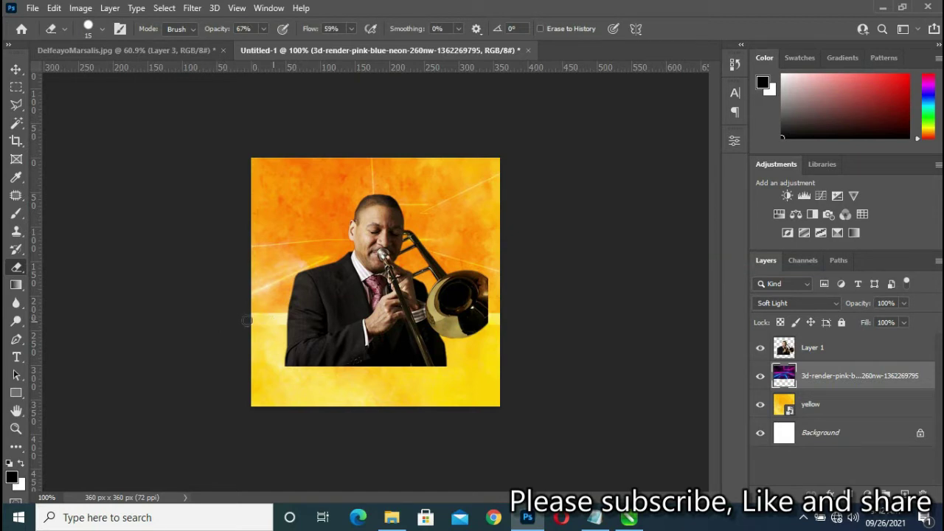
- Erase the neon layer's hard edges near the jacket and trombone bell with a size-50 eraser
key("bracketright")
key("bracketright")
key("bracketright")
key("bracketright")
key("bracketright")
mouse_move(204, 311)
left_mouse_down()
mouse_move(295, 333)
mouse_move(286, 331)
left_mouse_up()
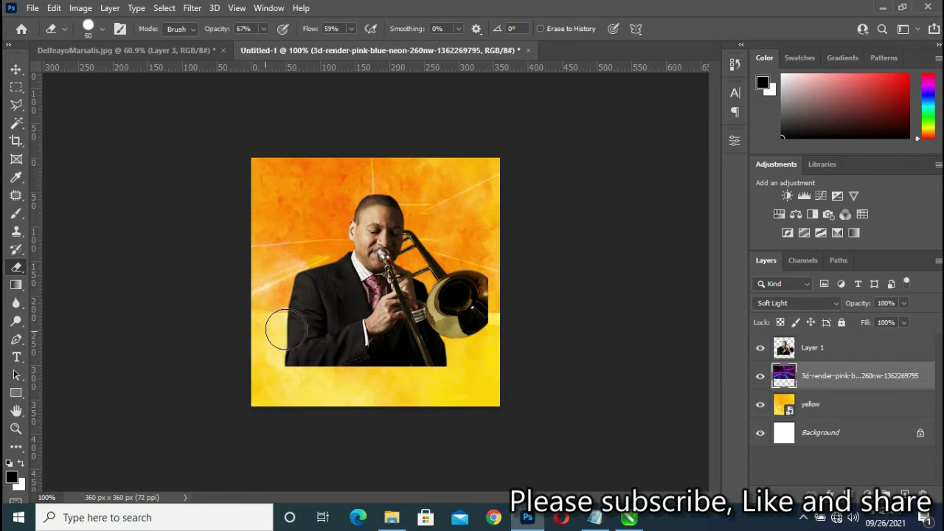
mouse_move(497, 337)
left_mouse_down()
mouse_move(470, 332)
mouse_move(493, 323)
mouse_move(491, 336)
left_mouse_up()
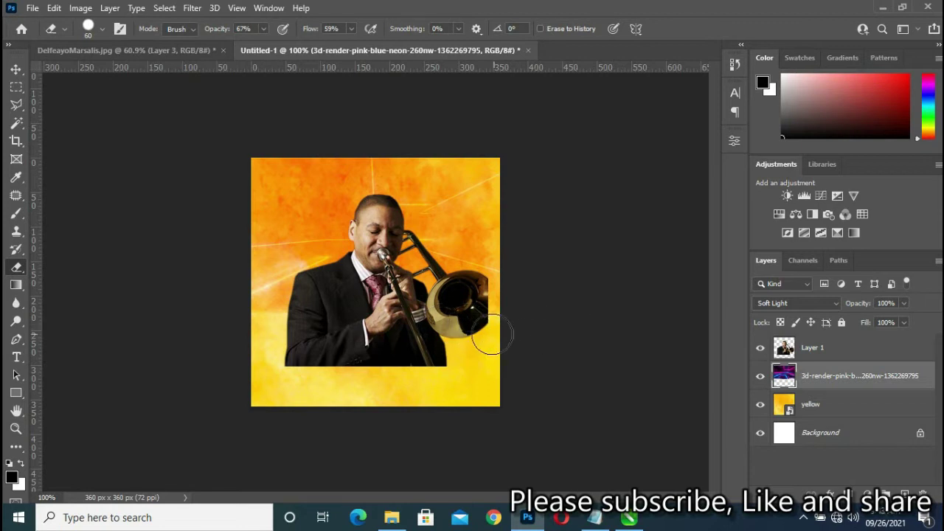
left_click(17, 69)
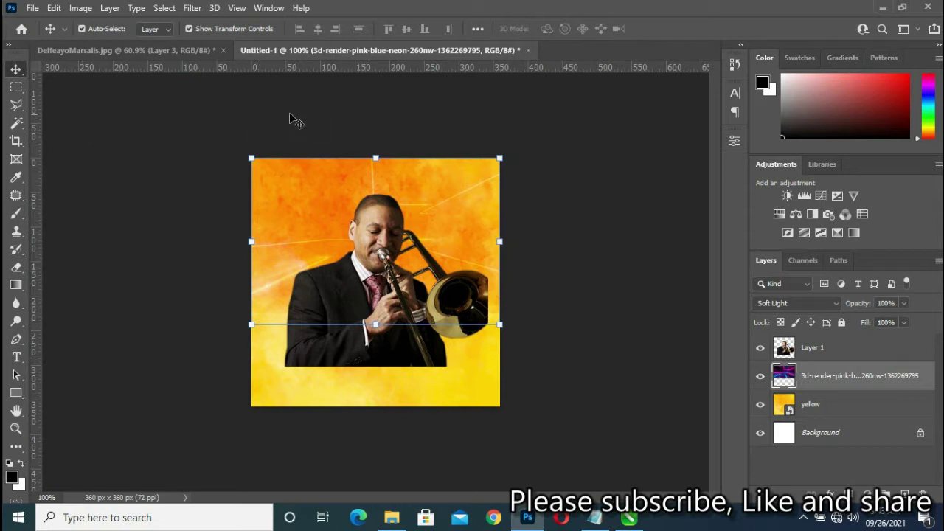
left_click(328, 142)
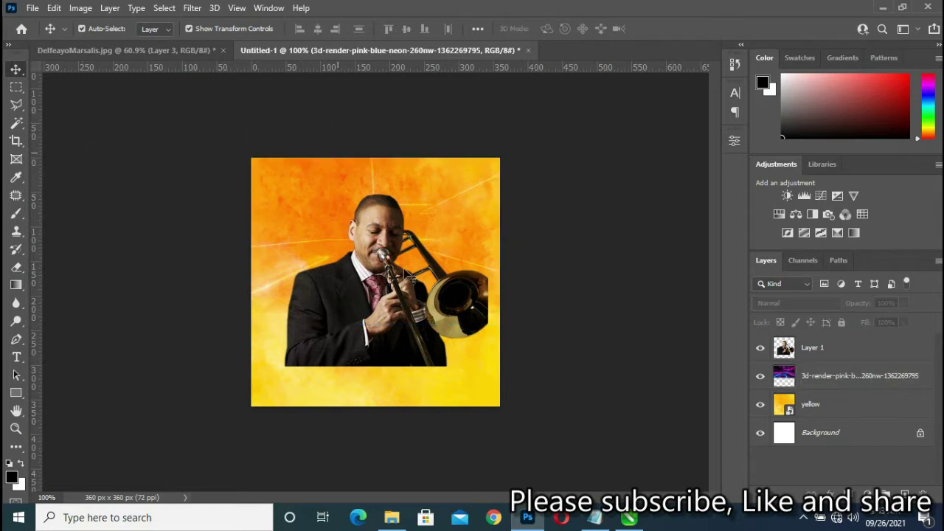
- Apply Brightness/Contrast to the trombonist layer with Brightness 18 and Contrast 24
key("ctrl+0")
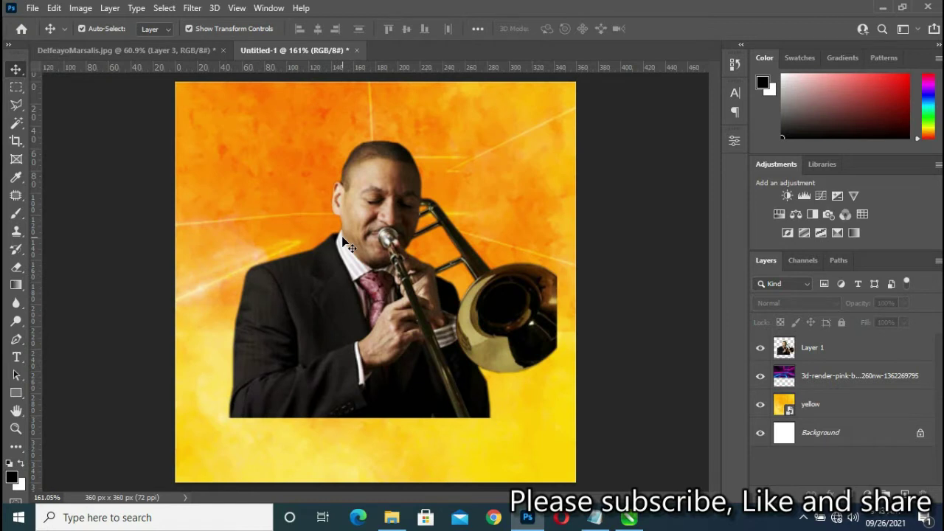
left_click(353, 264)
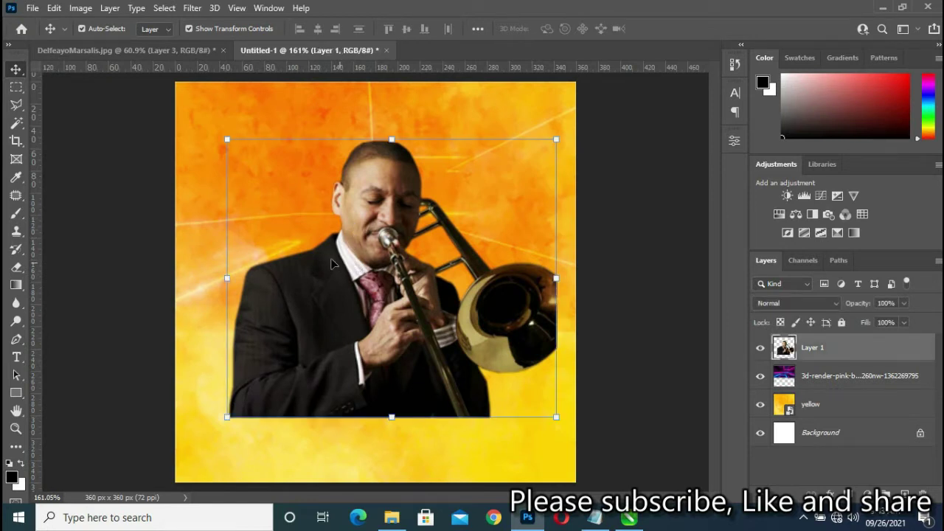
left_click(82, 9)
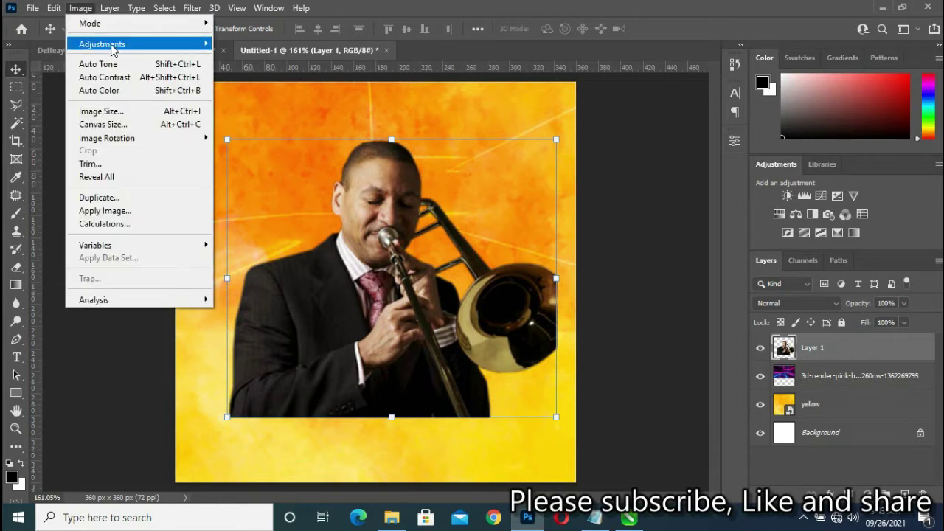
mouse_move(102, 43)
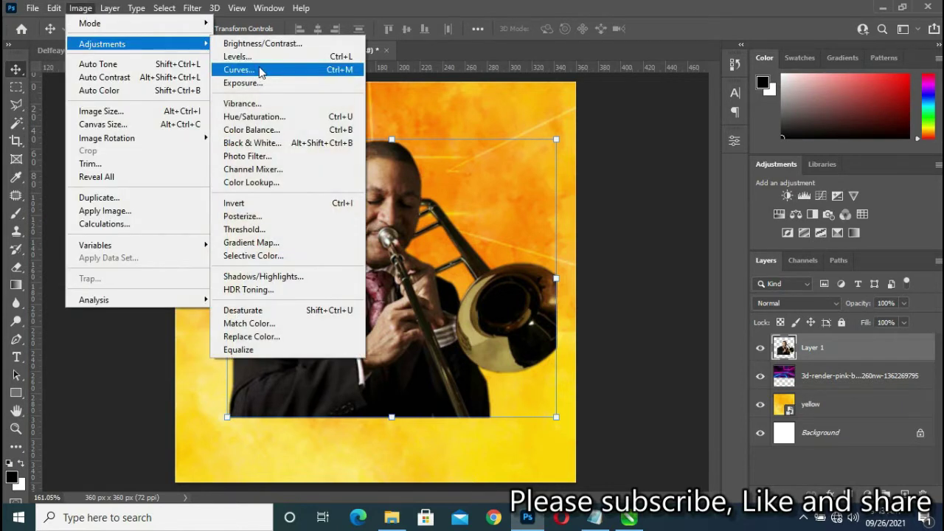
left_click(263, 43)
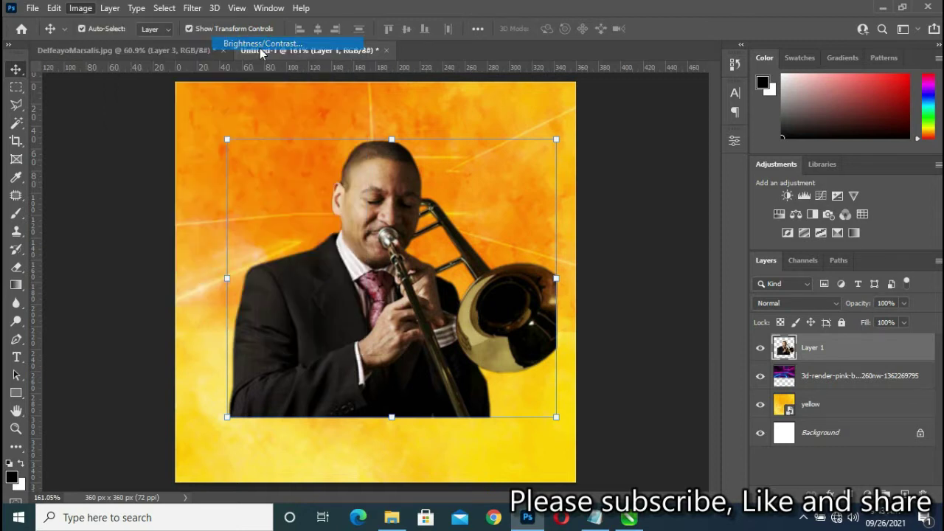
left_click_drag(567, 130, 610, 112)
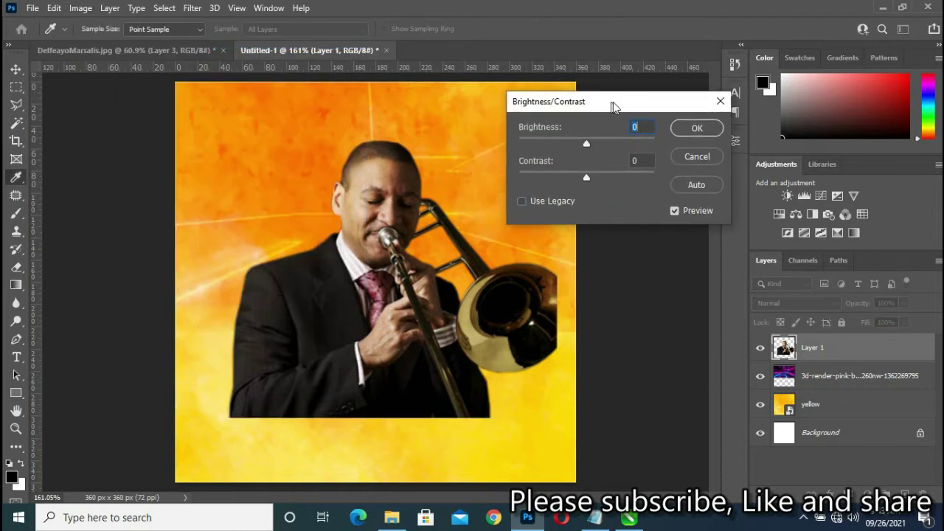
left_click_drag(590, 143, 606, 145)
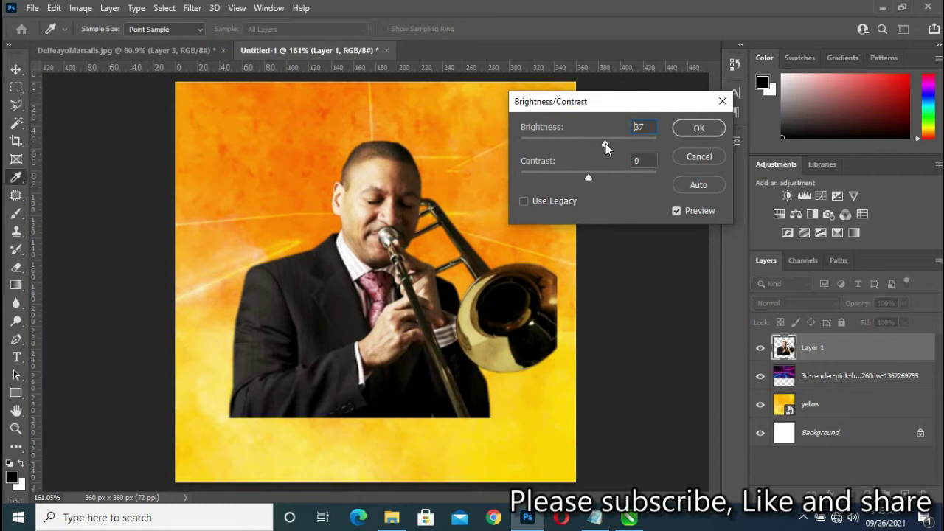
left_click(601, 143)
left_click_drag(590, 178, 607, 181)
left_click_drag(607, 181, 603, 179)
left_click_drag(601, 144, 597, 145)
left_click_drag(602, 179, 605, 178)
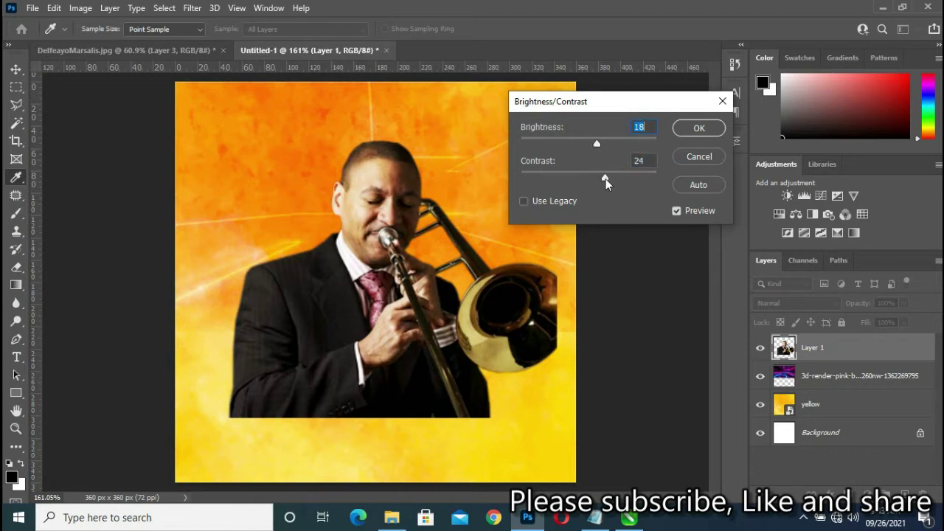
left_click(699, 127)
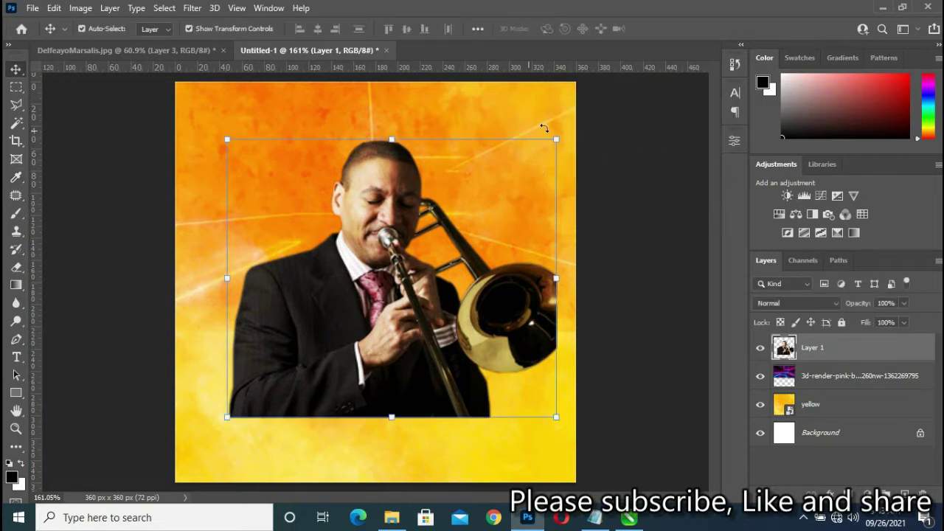
- Apply Vibrance +40 and Saturation +11 to the trombonist layer
left_click(87, 9)
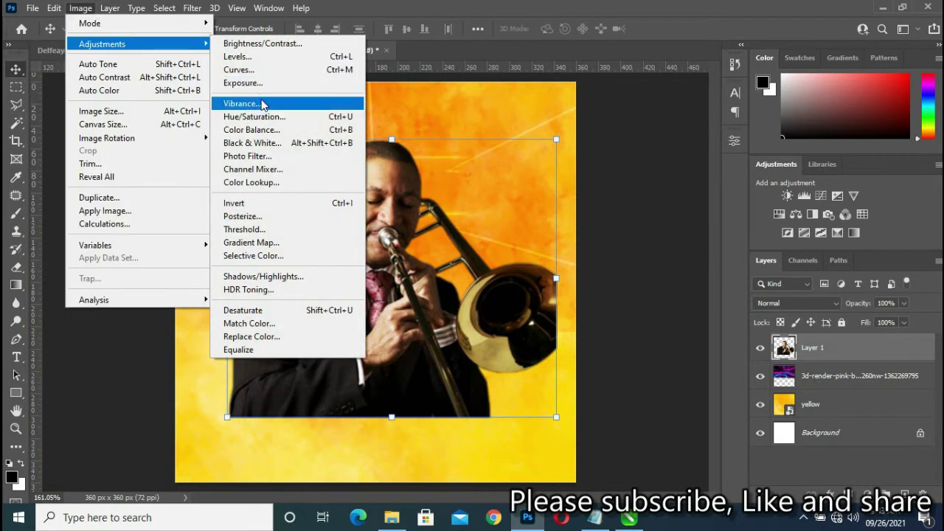
mouse_move(103, 44)
left_click(243, 103)
left_click_drag(553, 162, 581, 165)
left_click_drag(557, 200, 562, 202)
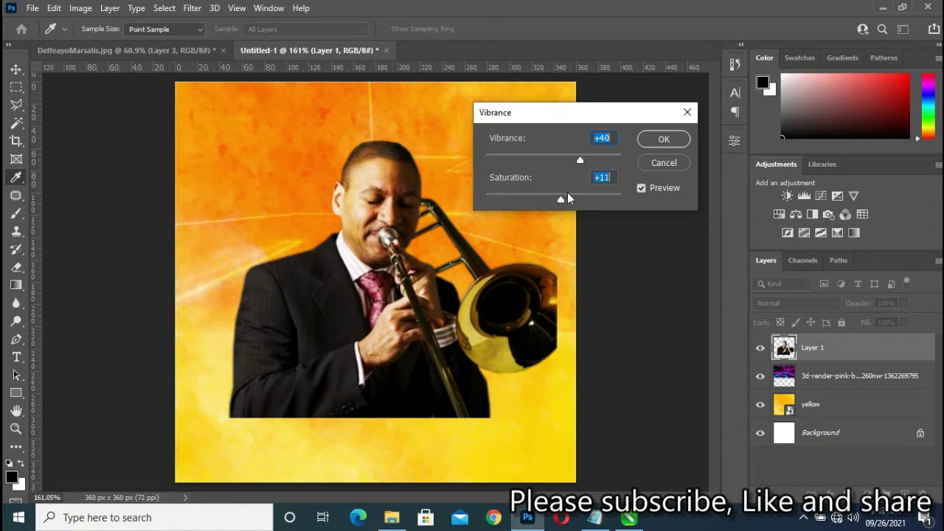
left_click(664, 139)
- Move the trombonist slightly down and to the right on the canvas
key("v")
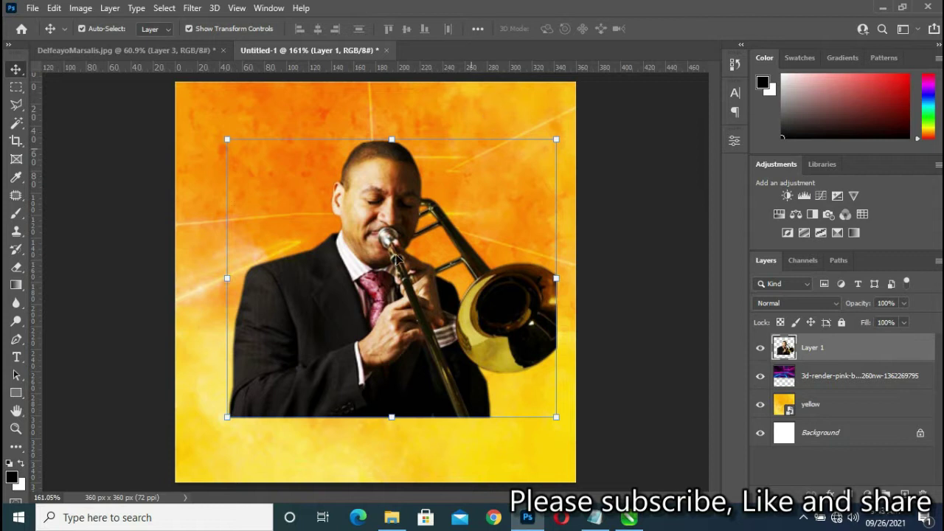
left_click_drag(393, 275, 393, 287)
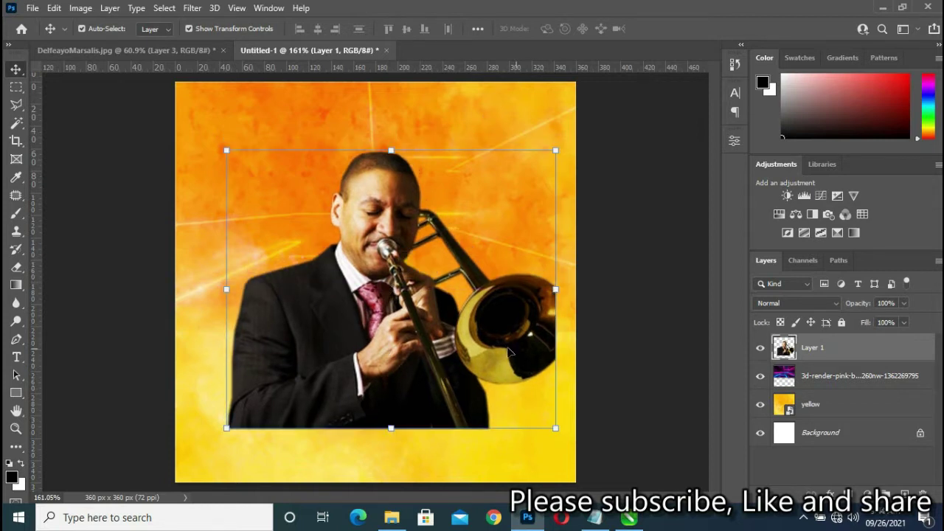
left_click_drag(509, 352, 531, 353)
left_click(376, 74)
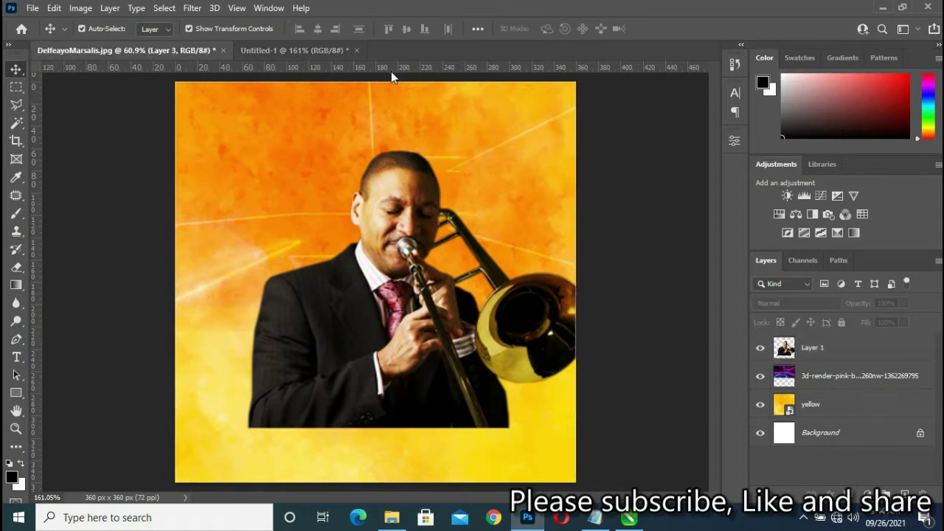
- In DelfeayoMarsalis.jpg, toggle layer visibility to reveal the cloud layer and nudge it slightly
key("ctrl+Tab")
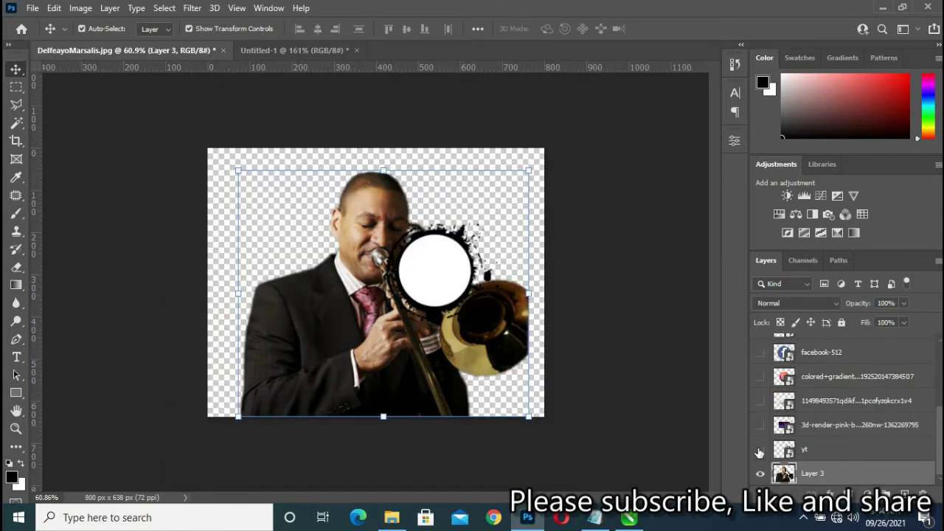
left_click(760, 450)
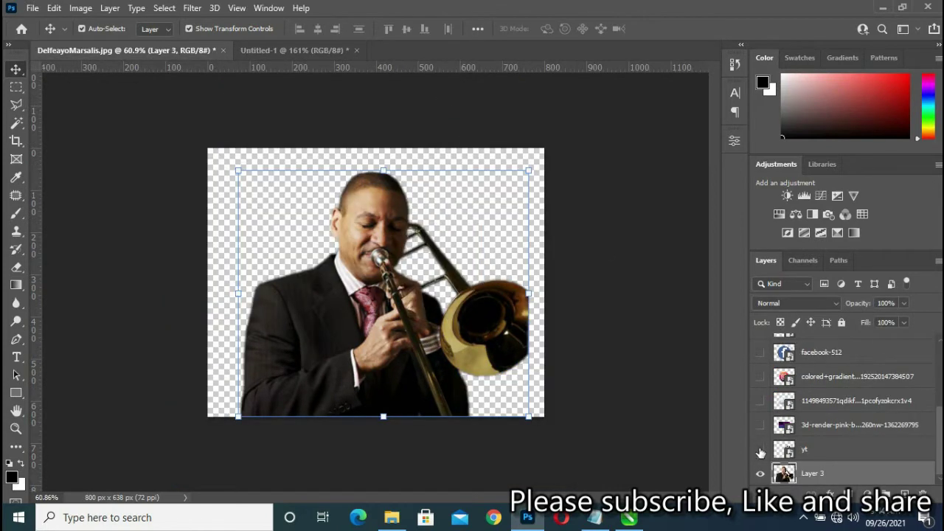
left_click(760, 449)
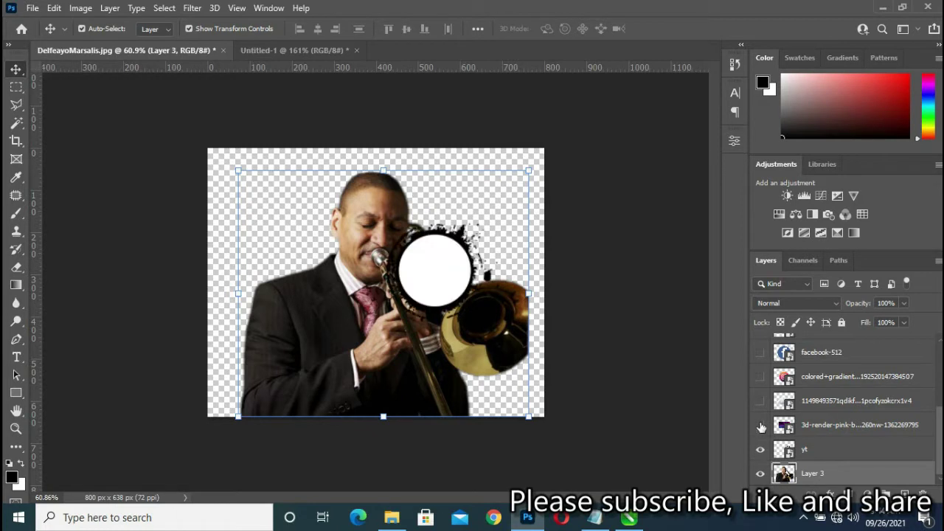
left_click(761, 426)
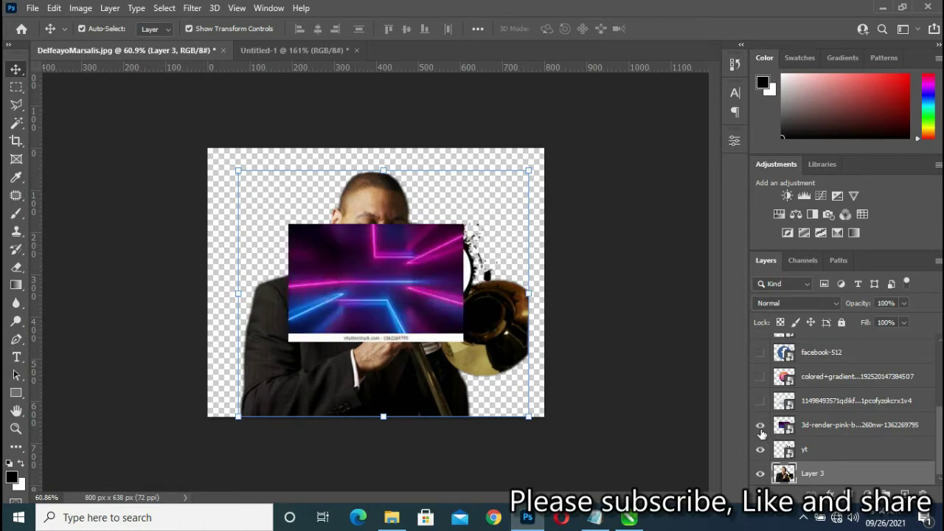
left_click(760, 401)
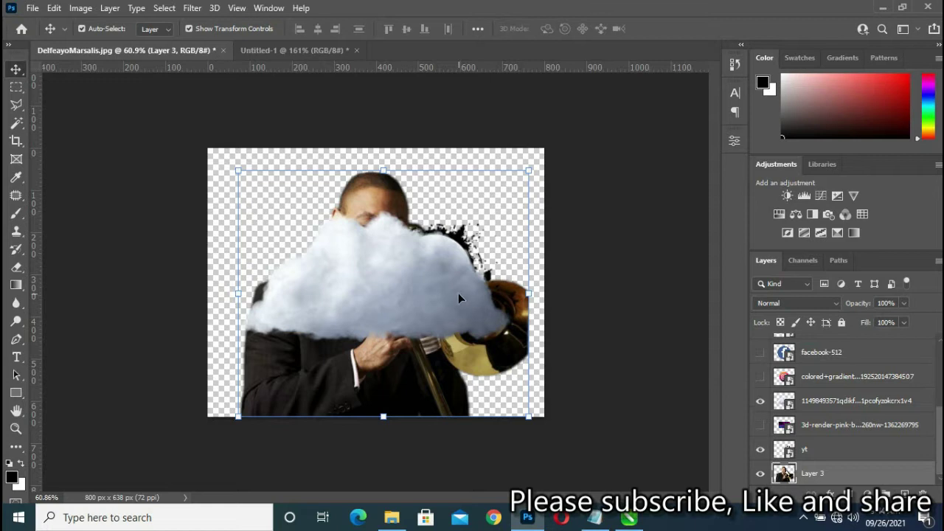
left_click(409, 287)
left_click_drag(411, 293, 419, 296)
left_click(679, 50)
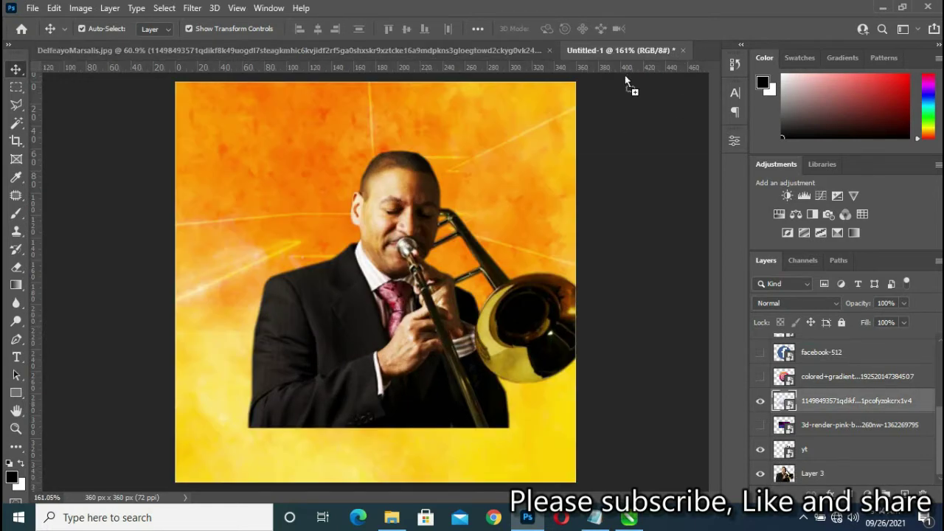
- Bring the cloud into the poster, scale it to 5.79%, and set it in the lower-left corner
left_click_drag(356, 245, 335, 133)
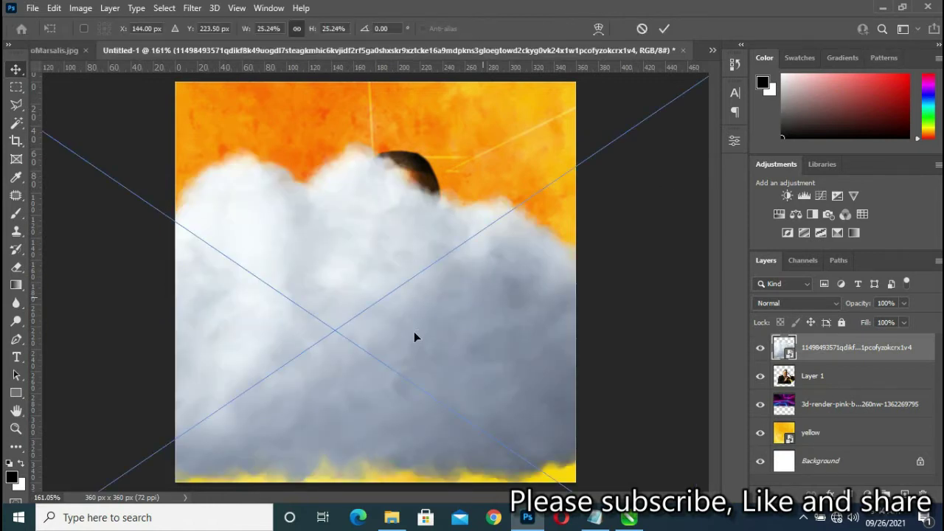
left_click_drag(412, 334, 275, 364)
left_click_drag(325, 303, 556, 163)
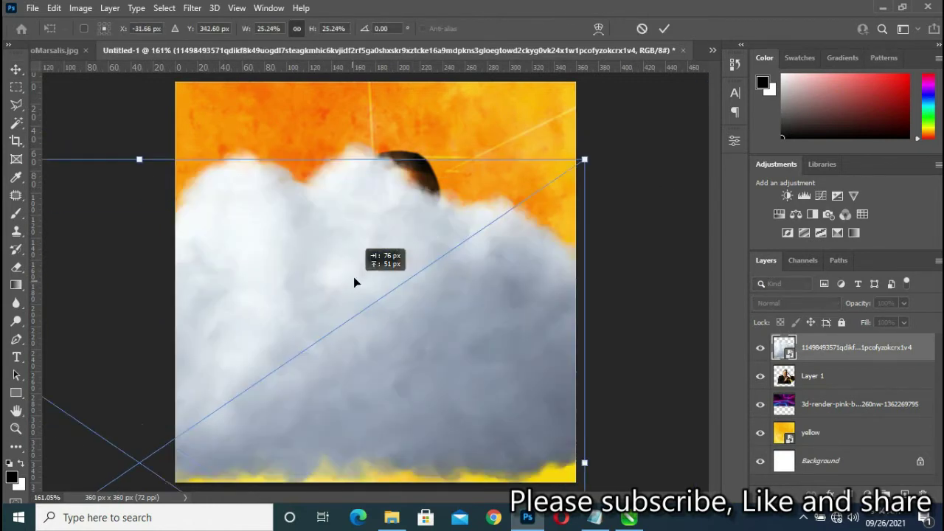
left_click_drag(616, 140, 612, 138)
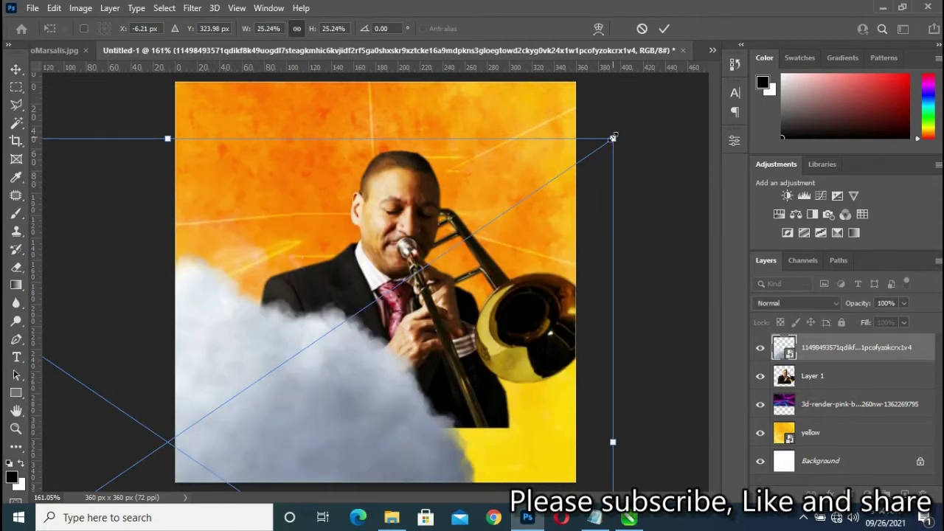
left_click_drag(566, 213, 332, 362)
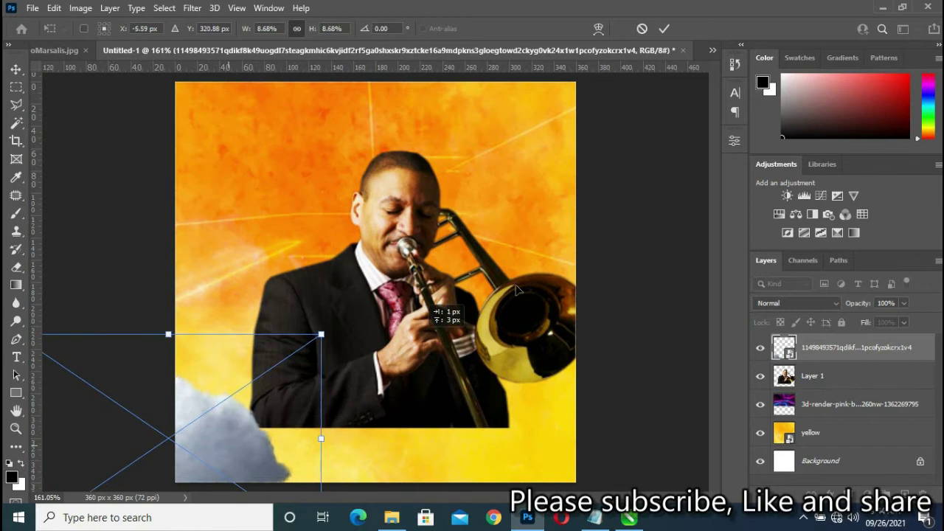
mouse_move(207, 456)
left_mouse_down()
mouse_move(517, 258)
mouse_move(485, 266)
left_mouse_up()
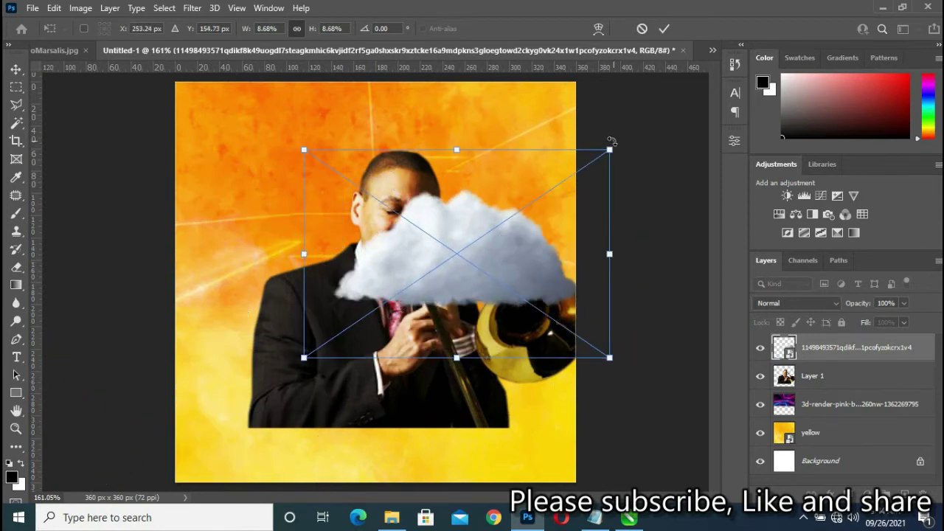
mouse_move(611, 148)
left_mouse_down()
mouse_move(409, 322)
mouse_move(229, 427)
mouse_move(234, 413)
left_mouse_up()
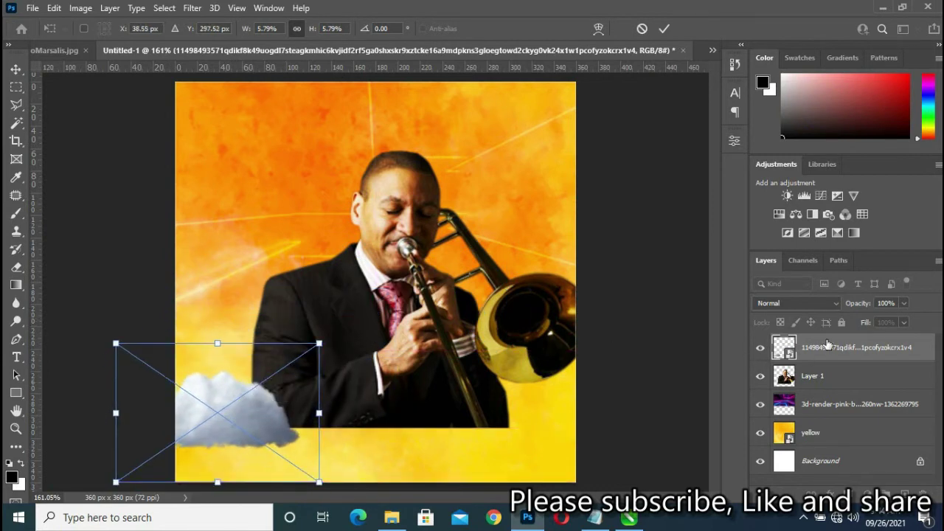
key("Return")
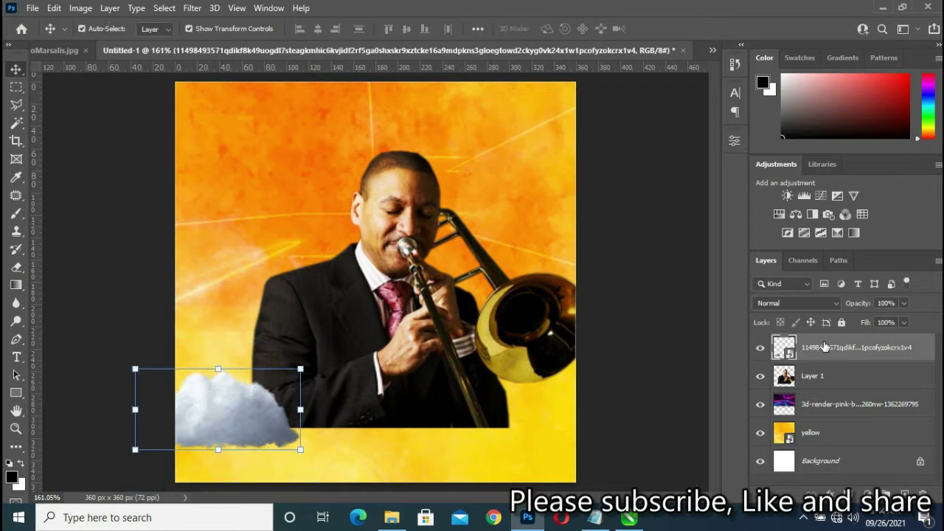
- Rasterize the cloud, make three copies, and set the first copy beside the original
right_click(824, 347)
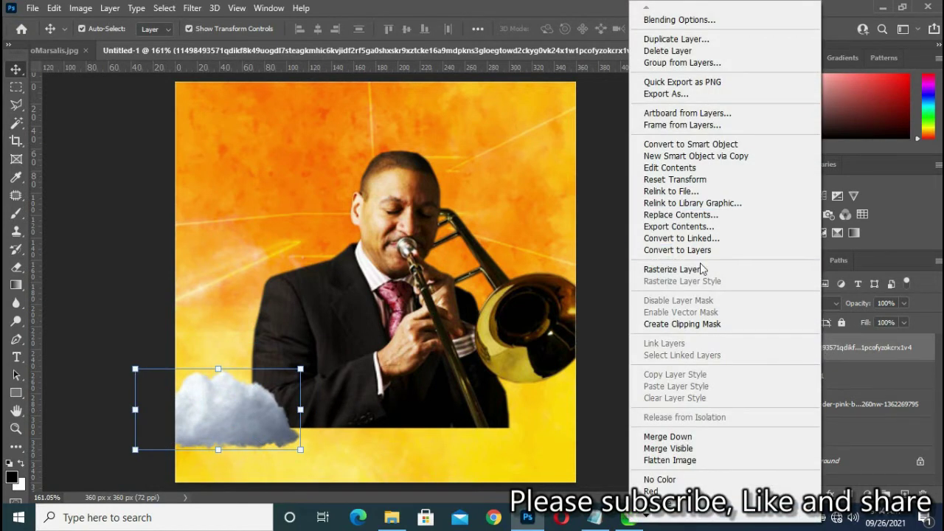
left_click(664, 269)
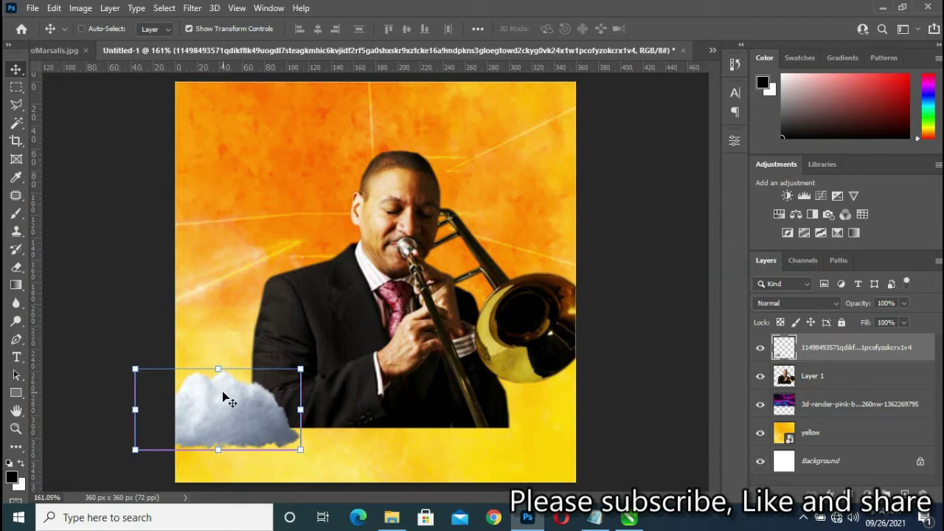
key("ctrl+j")
key("ctrl+j")
key("ctrl+j")
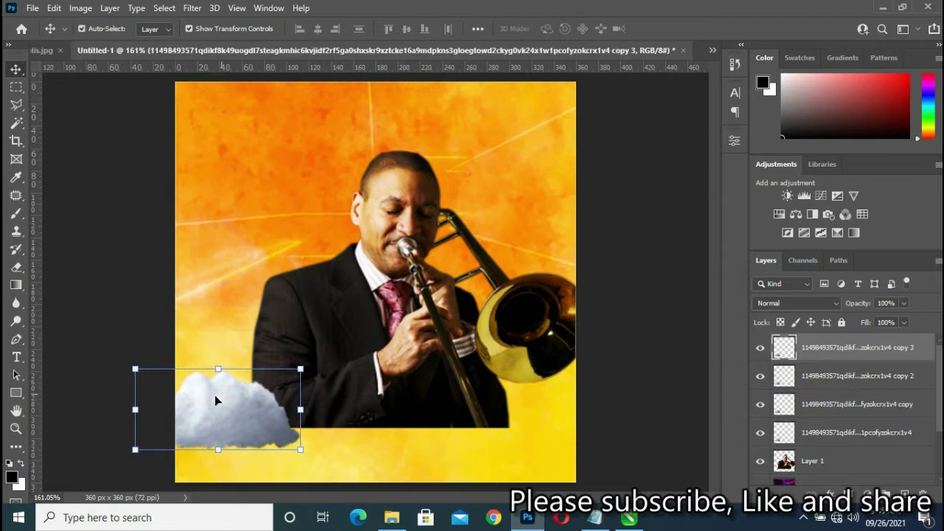
left_click_drag(761, 348, 760, 404)
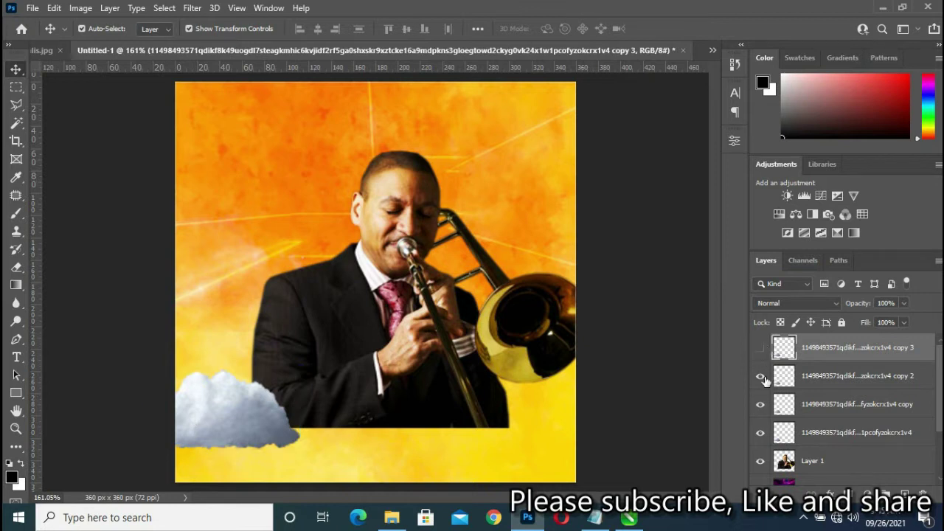
left_click(760, 404)
left_click_drag(233, 423, 304, 428)
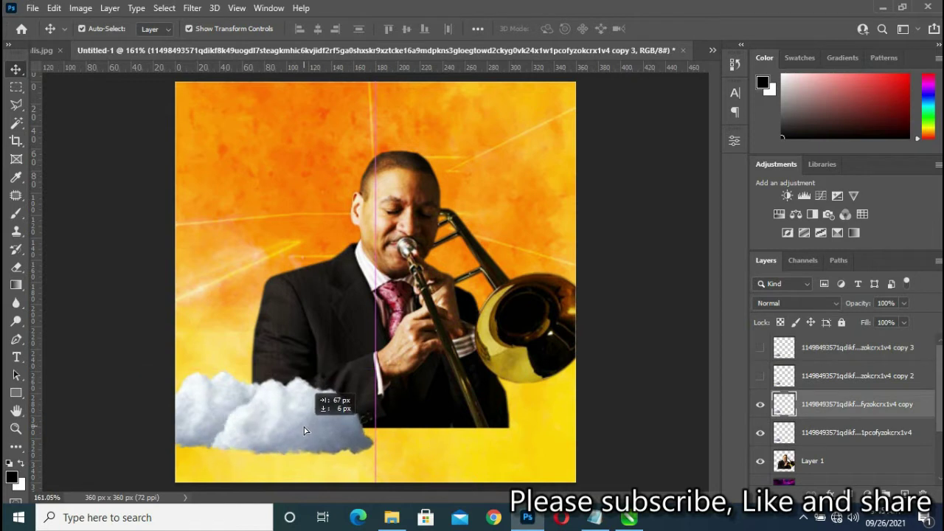
left_click_drag(304, 427, 304, 427)
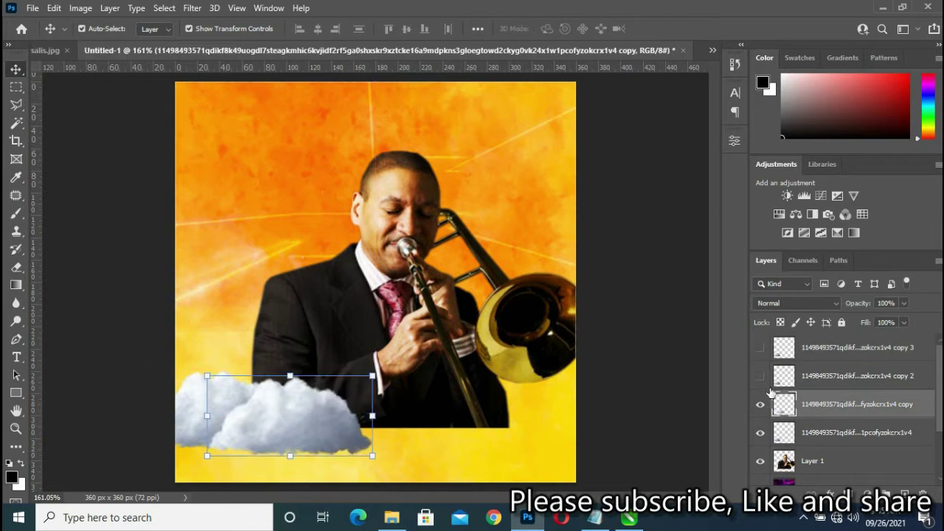
- Slide the second cloud copy right beside the first along the bottom edge
left_click(761, 376)
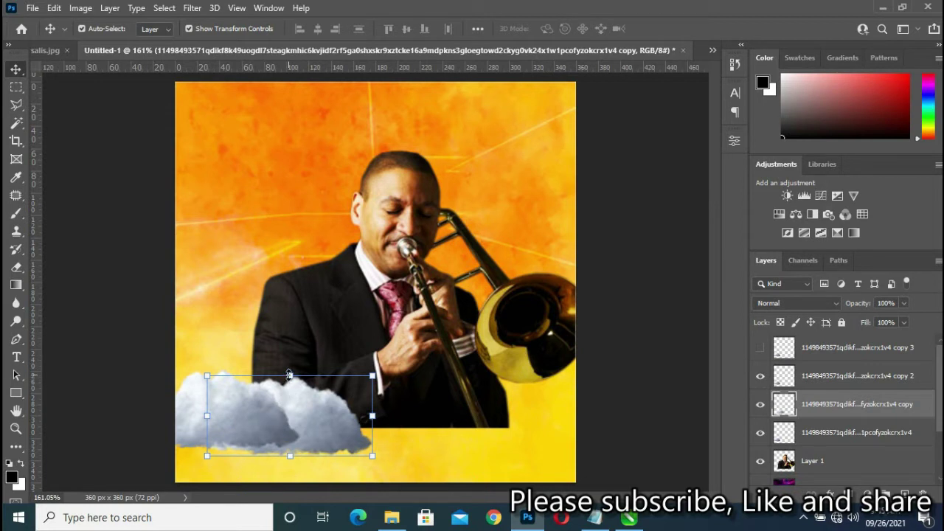
key("ctrl+t")
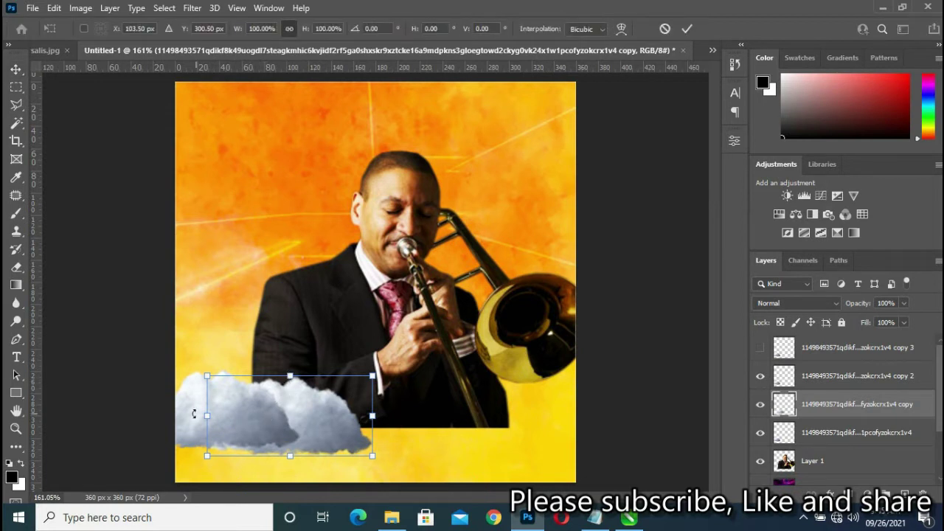
left_click(761, 377)
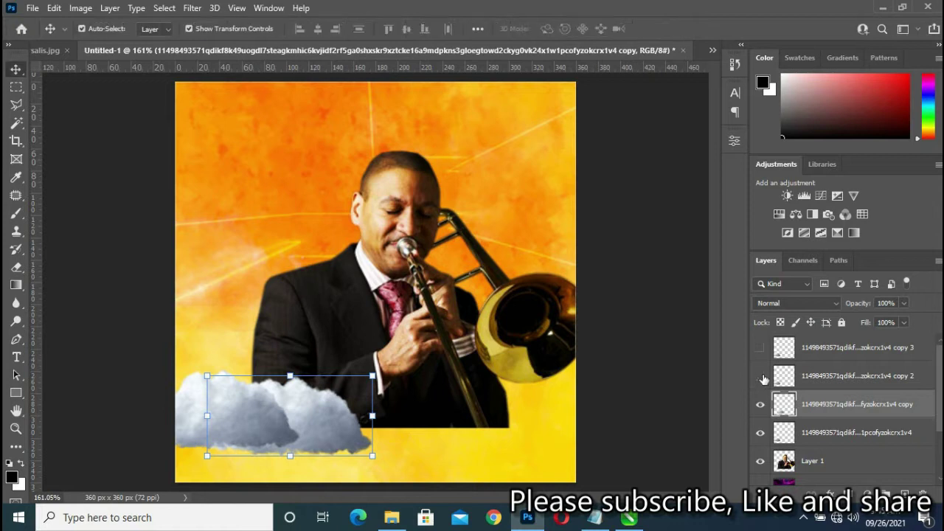
left_click_drag(291, 403, 392, 406)
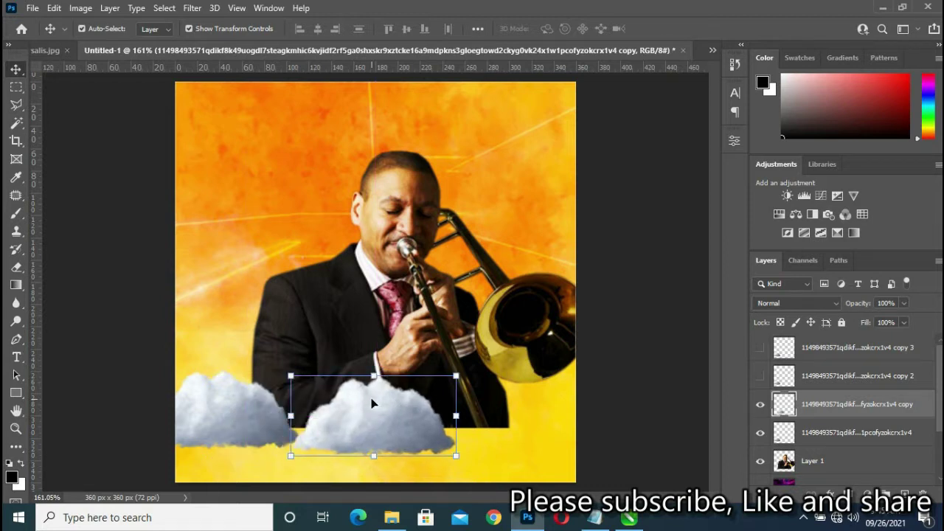
left_click(760, 377)
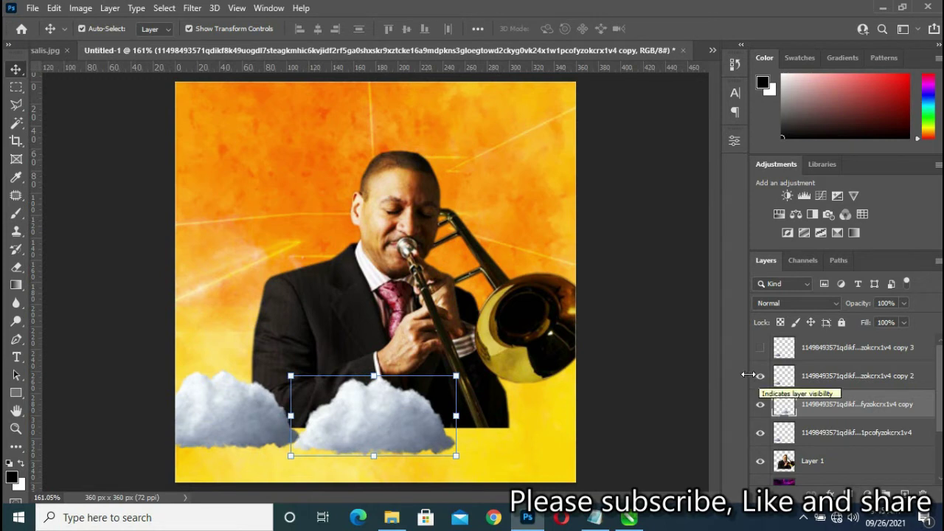
key("ctrl")
key("ctrl+t")
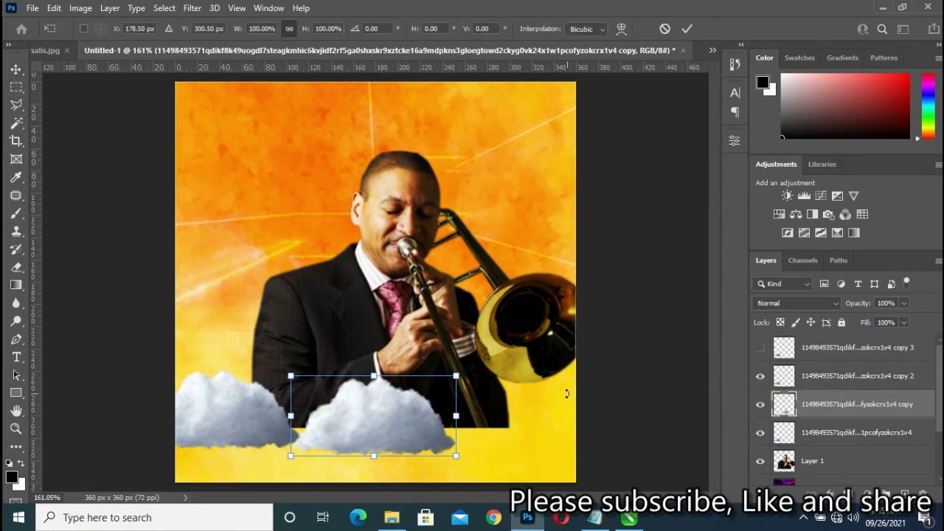
left_click(665, 29)
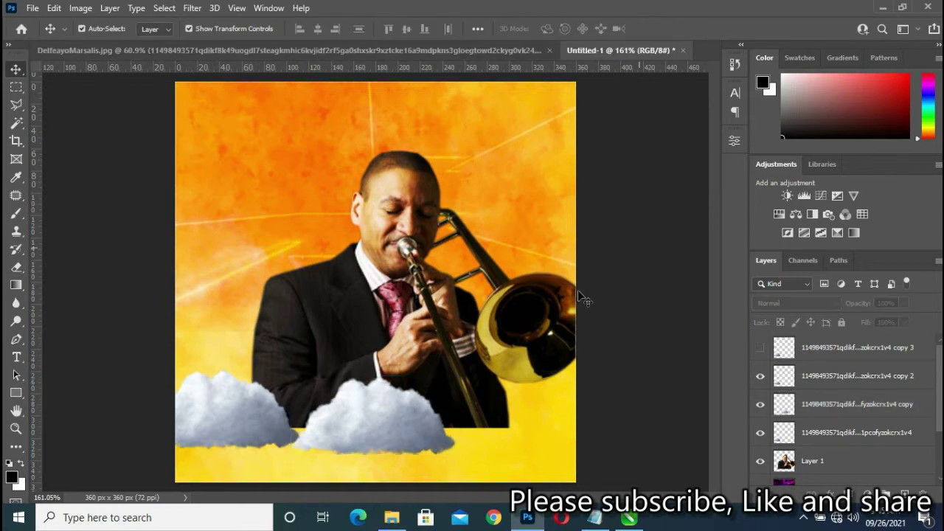
- Shift the copy 2 cloud about 75 px right and make the copy 3 cloud visible
left_click(812, 377)
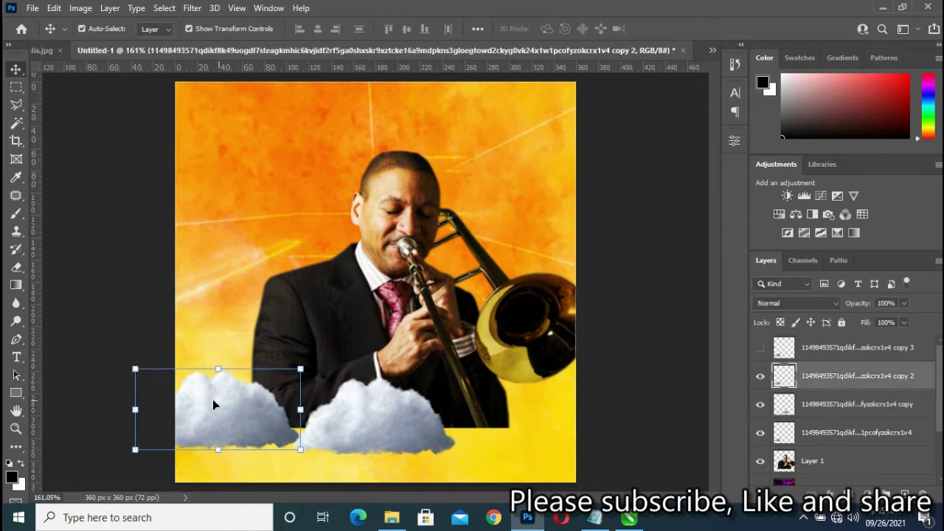
left_click(215, 371)
mouse_move(243, 389)
left_mouse_down()
mouse_move(298, 390)
mouse_move(295, 396)
left_mouse_up()
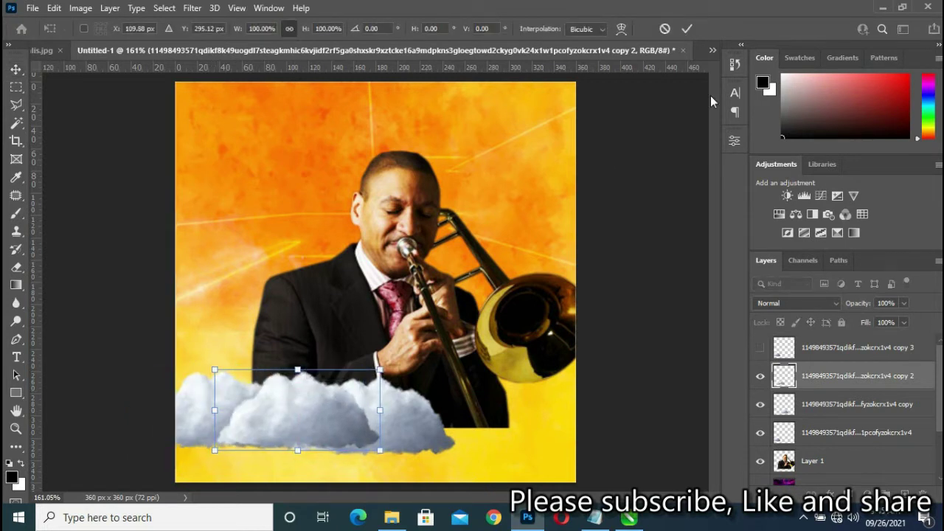
left_click(689, 30)
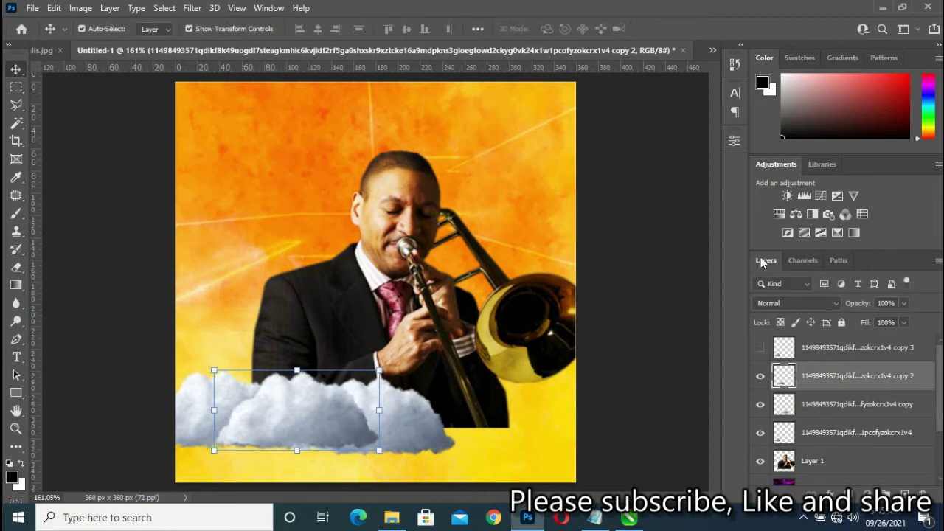
left_click(761, 348)
left_click(653, 352)
left_click(761, 348)
left_click(761, 347)
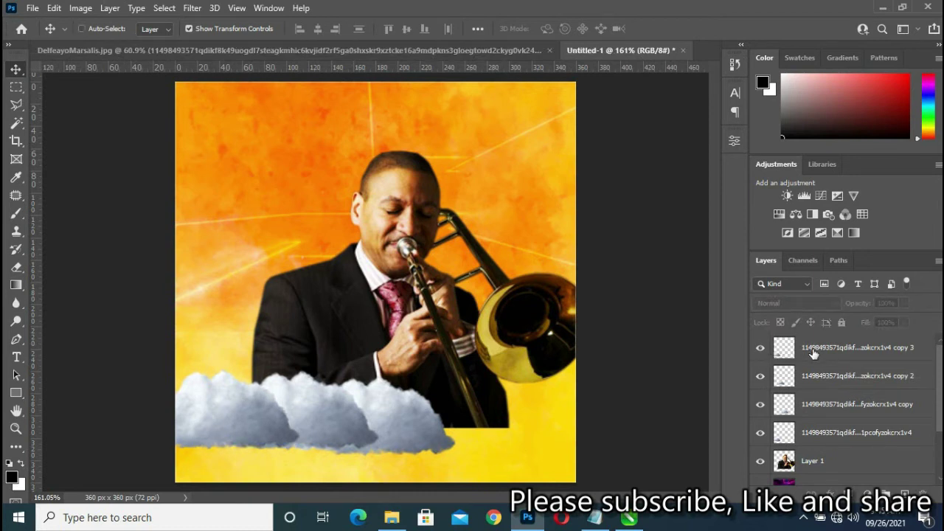
- Select cloud copies 2 and 3 and move them toward the poster's right side
key("ctrl")
left_click(826, 377)
left_click(818, 357)
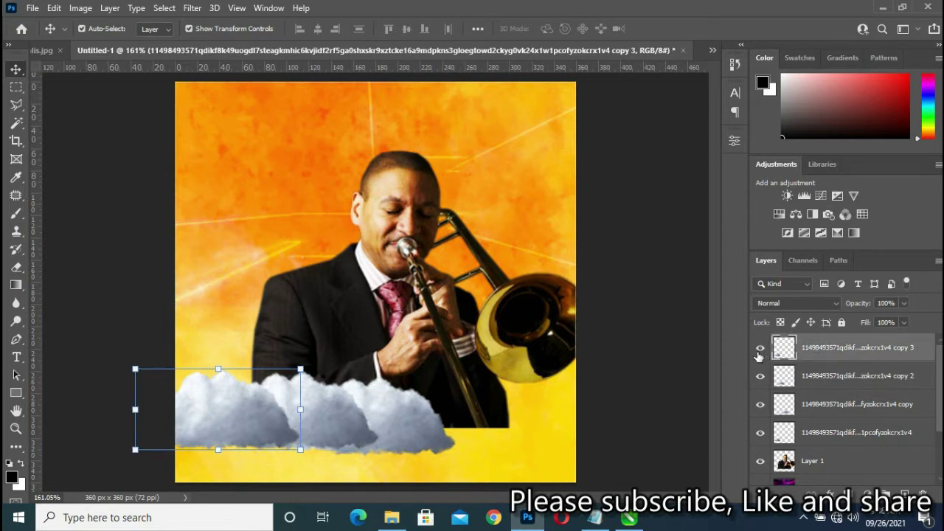
key("ctrl+t")
left_click_drag(215, 397, 479, 405)
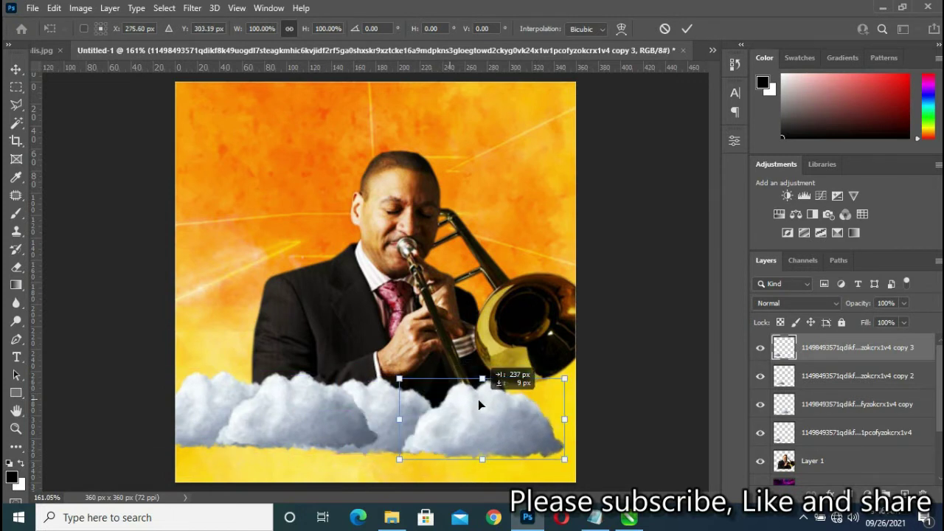
left_click_drag(478, 405, 453, 402)
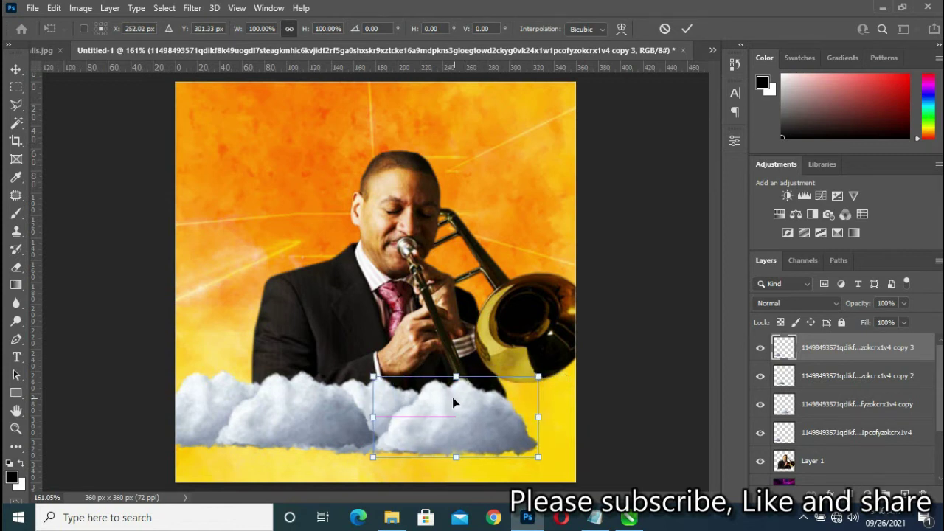
left_click(687, 28)
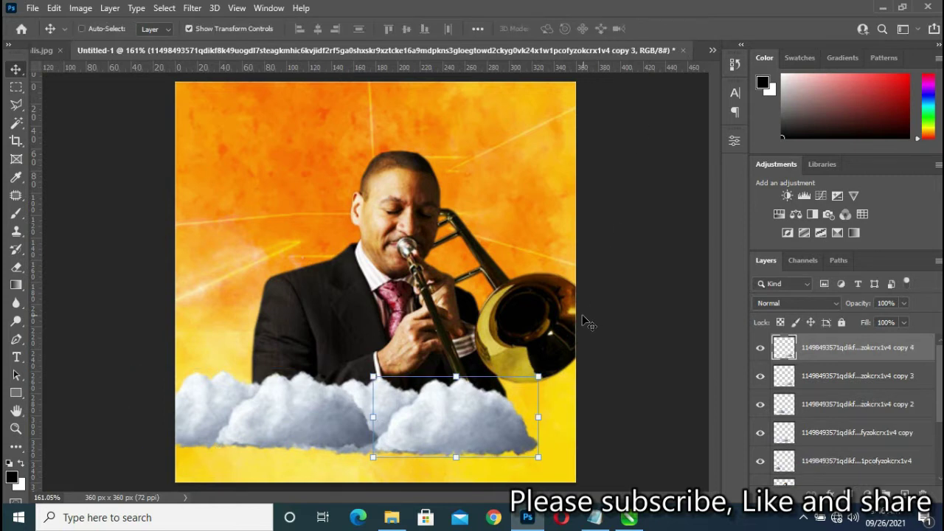
- Alt-drag a fourth cloud copy to the right edge and select all cloud layers
left_click_drag(492, 406, 538, 418)
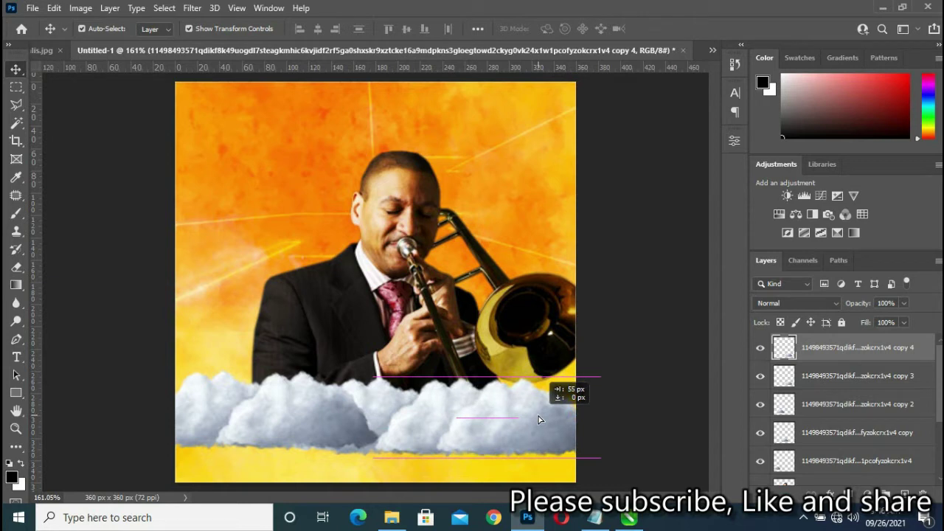
left_click_drag(539, 416, 539, 418)
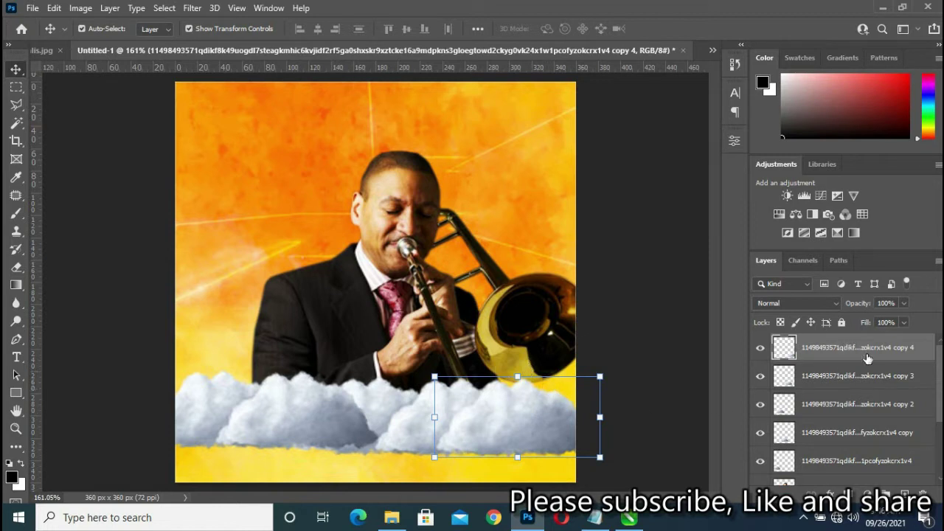
left_click(812, 436, "shift")
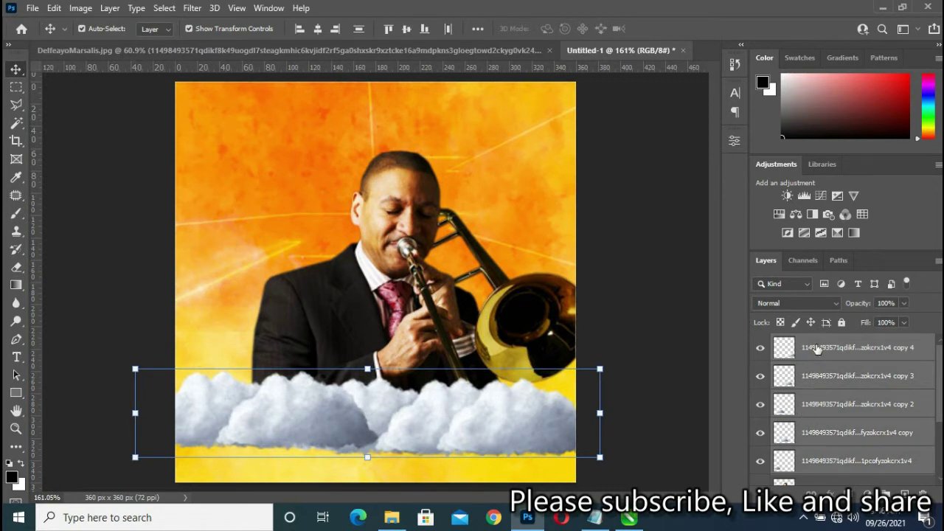
- Merge the selected cloud copies and scale the bank to 123.6% past both edges
right_click(817, 348)
left_click(648, 410)
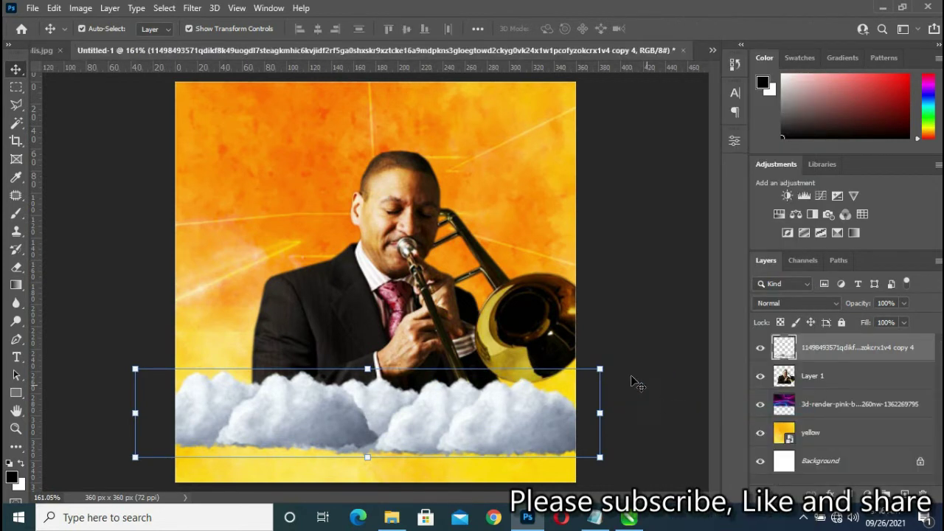
left_click_drag(601, 369, 658, 358)
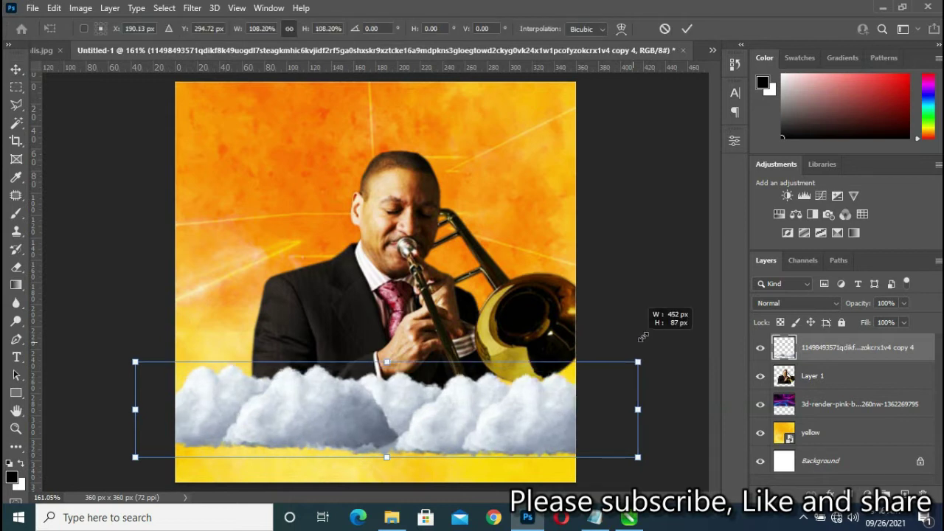
left_click_drag(127, 457, 83, 467)
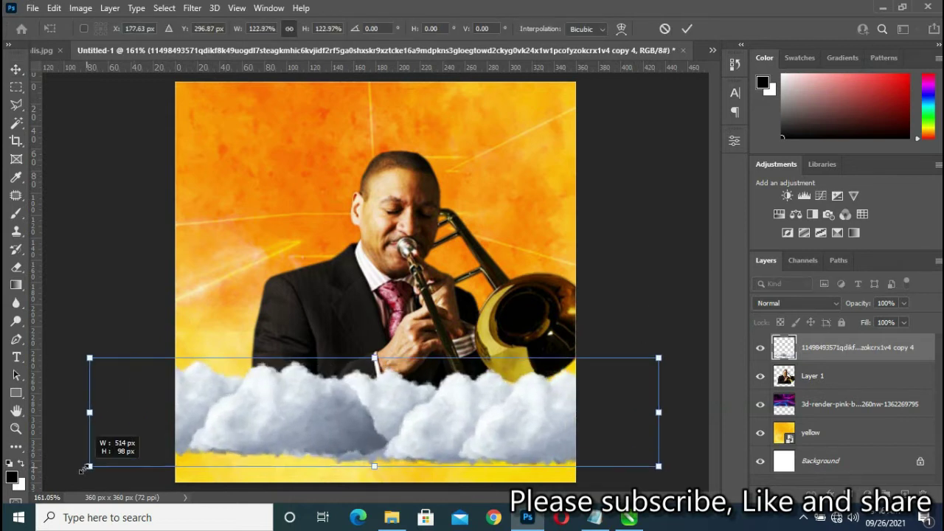
left_click_drag(348, 423, 352, 416)
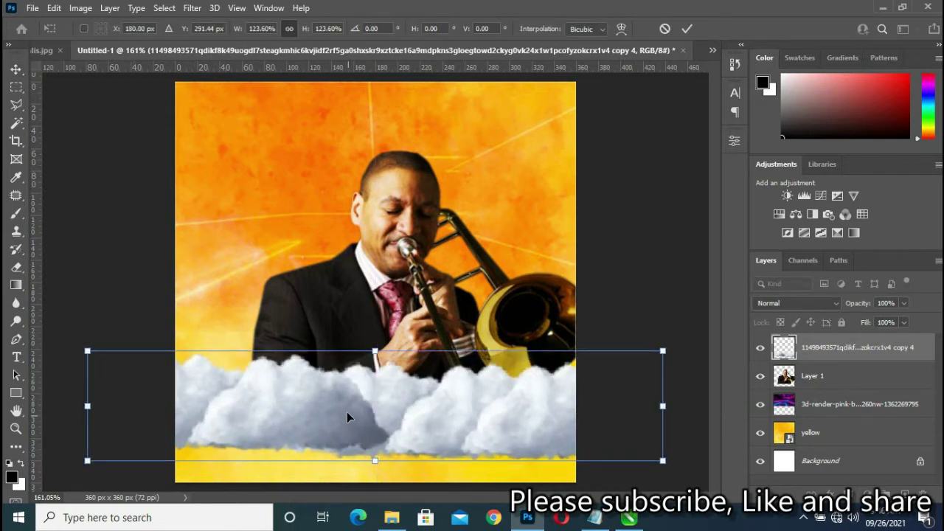
left_click(685, 29)
left_click(192, 8)
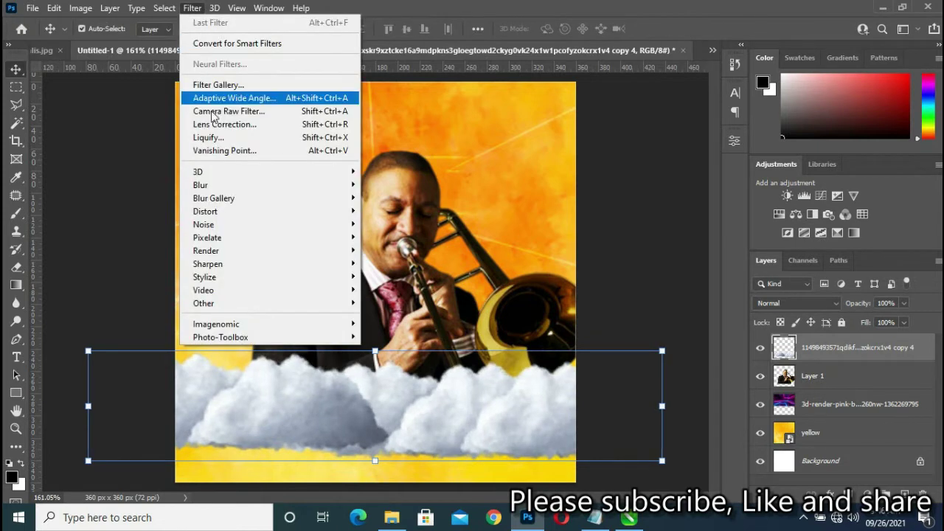
mouse_move(201, 185)
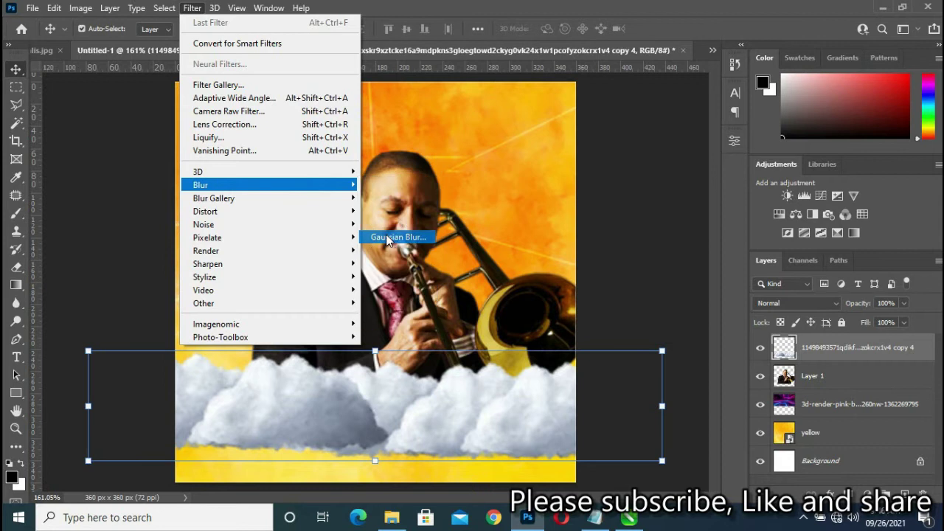
- Apply a Gaussian Blur to the merged clouds, settling the radius at 2.5 pixels
left_click(393, 237)
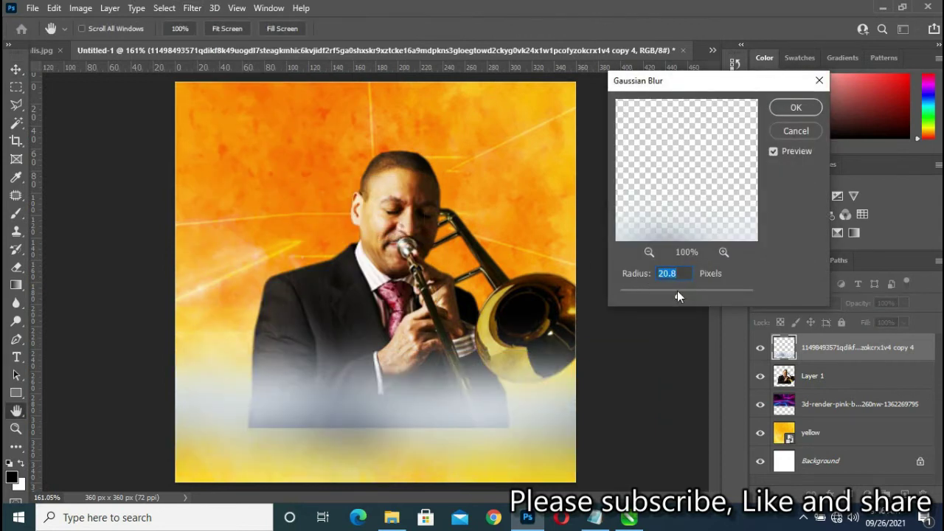
left_click_drag(677, 297, 643, 297)
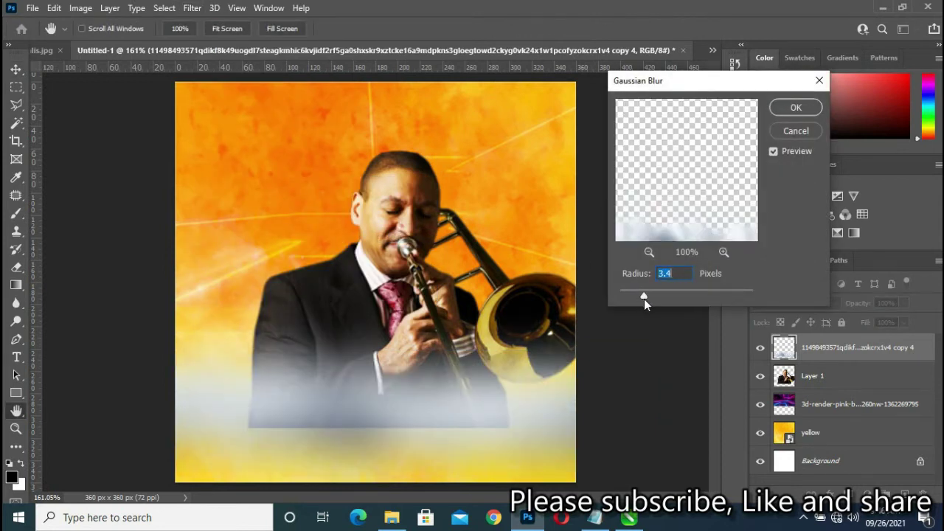
left_click_drag(645, 296, 638, 294)
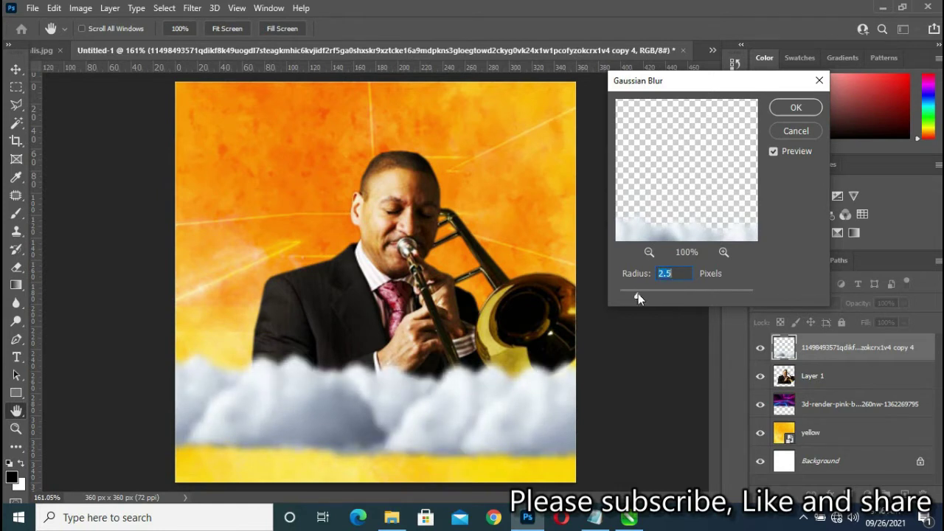
left_click_drag(638, 294, 640, 298)
left_click_drag(640, 298, 638, 299)
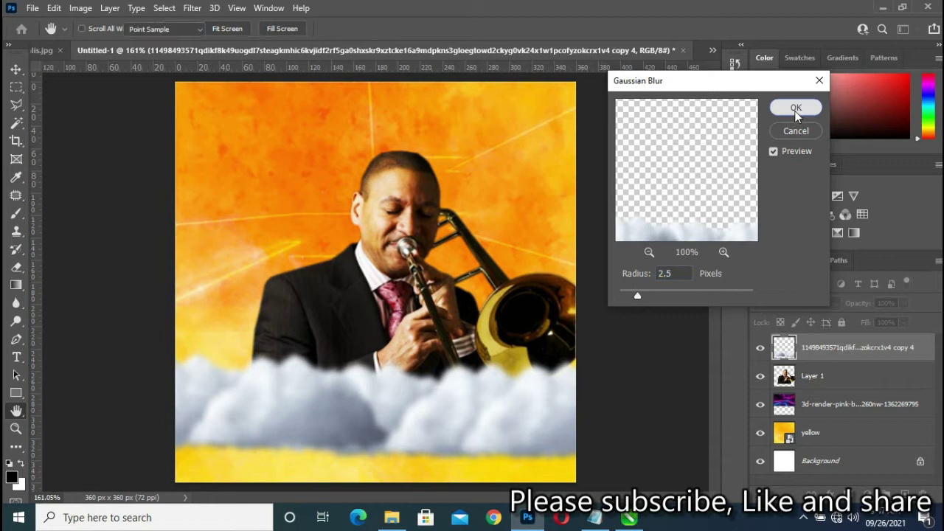
left_click(796, 107)
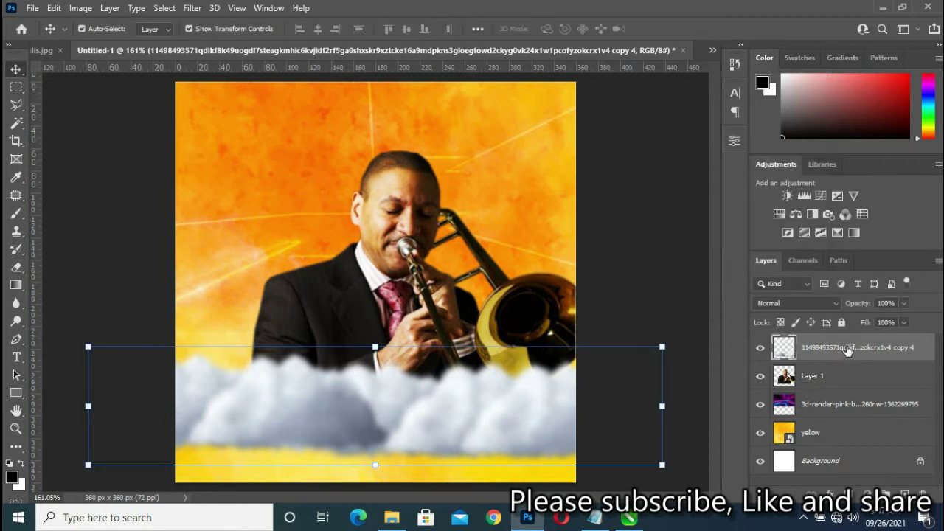
- Duplicate the cloud bank and scale the copy to 119.26% past the left edge
left_click_drag(847, 351, 907, 493)
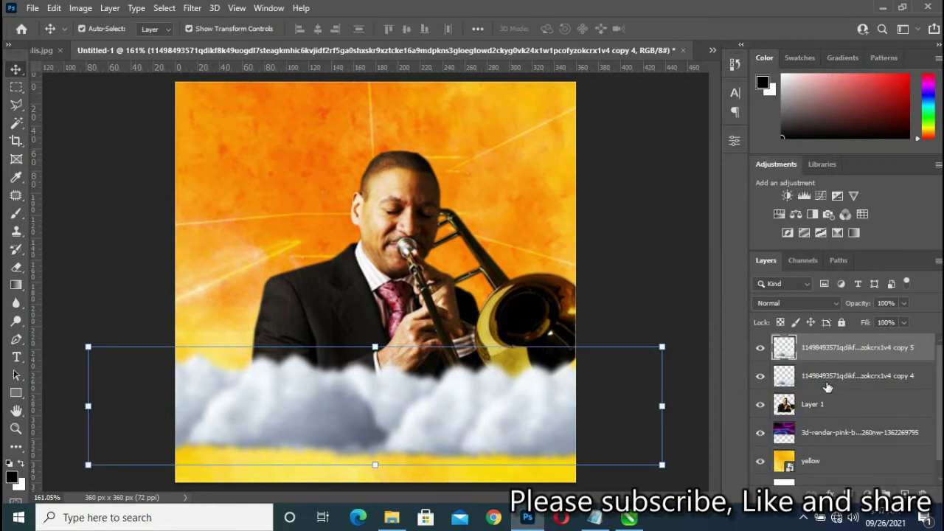
left_click_drag(422, 409, 411, 457)
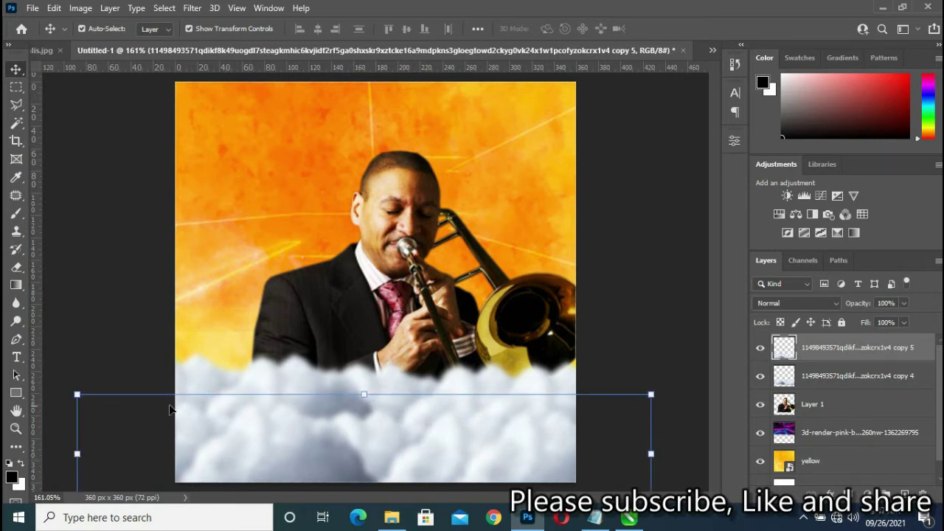
left_click_drag(77, 395, 117, 416)
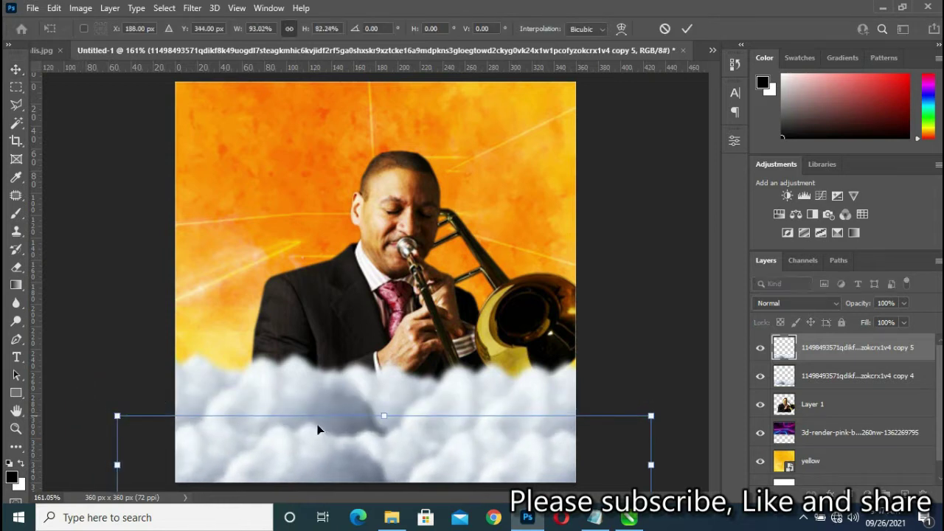
left_click_drag(575, 448, 561, 429)
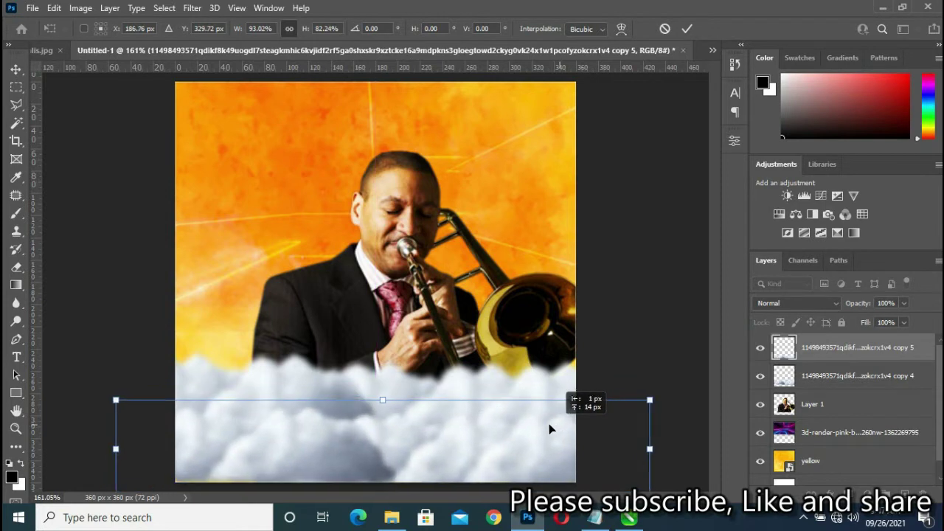
left_click_drag(560, 424, 549, 426)
key("ctrl+minus")
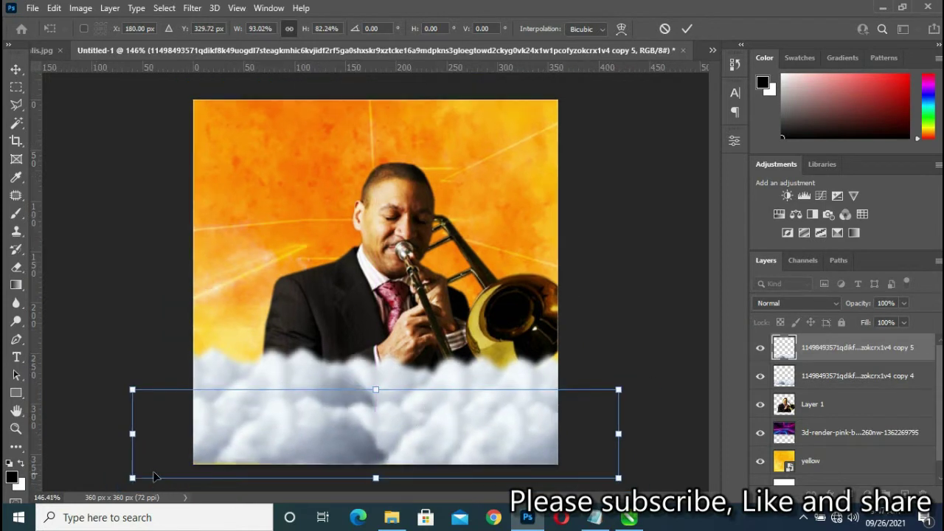
left_click_drag(132, 478, 108, 484)
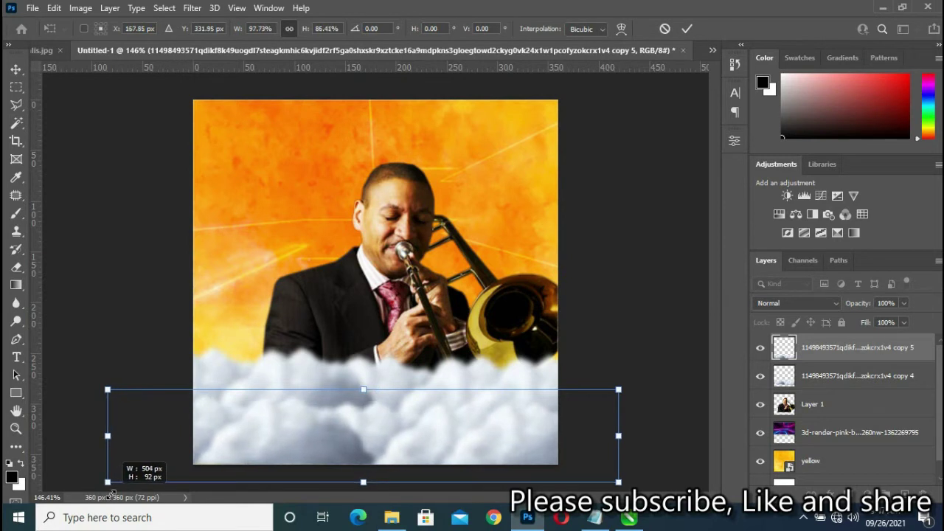
- Shift both cloud layers left into place along the poster's bottom
mouse_move(418, 440)
left_mouse_down()
mouse_move(351, 438)
mouse_move(425, 432)
left_mouse_up()
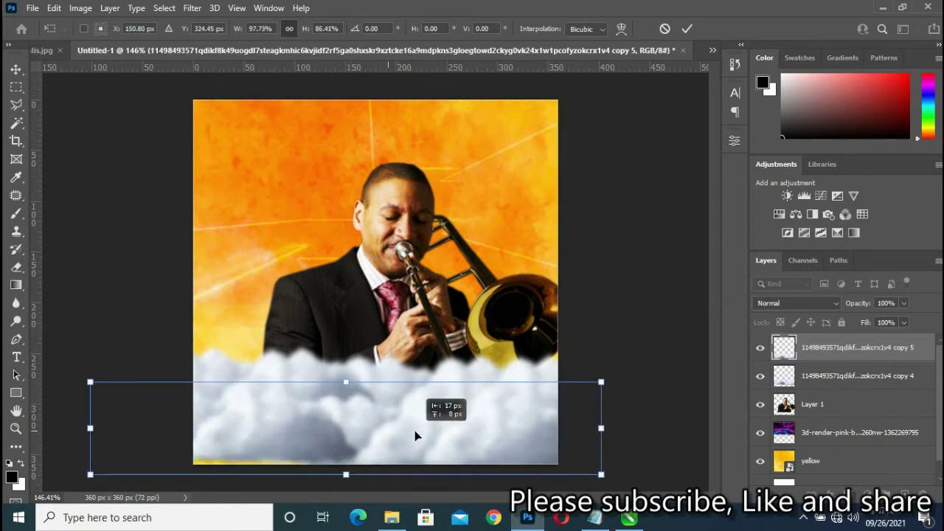
left_click(784, 376)
left_click_drag(454, 377, 358, 390)
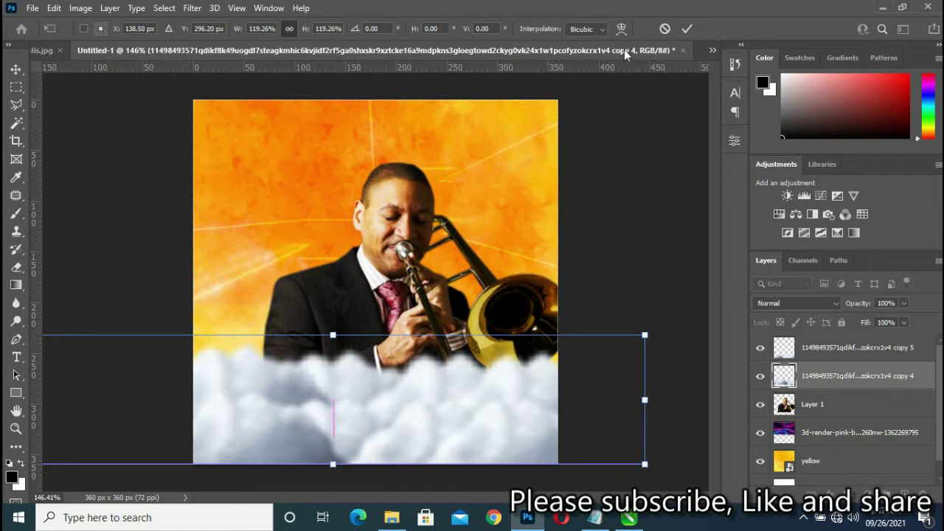
left_click(687, 28)
left_click(639, 211)
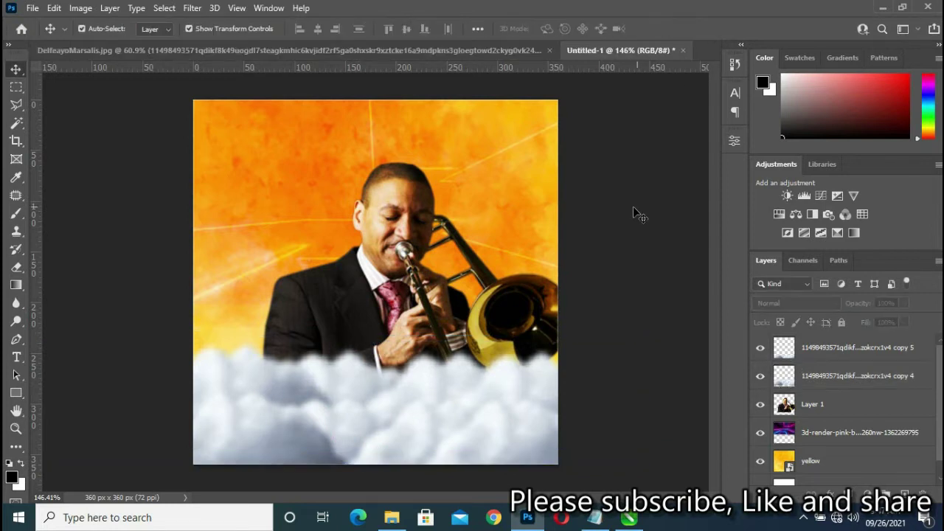
- Merge the cloud copy 4 and copy 5 layers into one
left_click(856, 376)
left_click(842, 351, "shift")
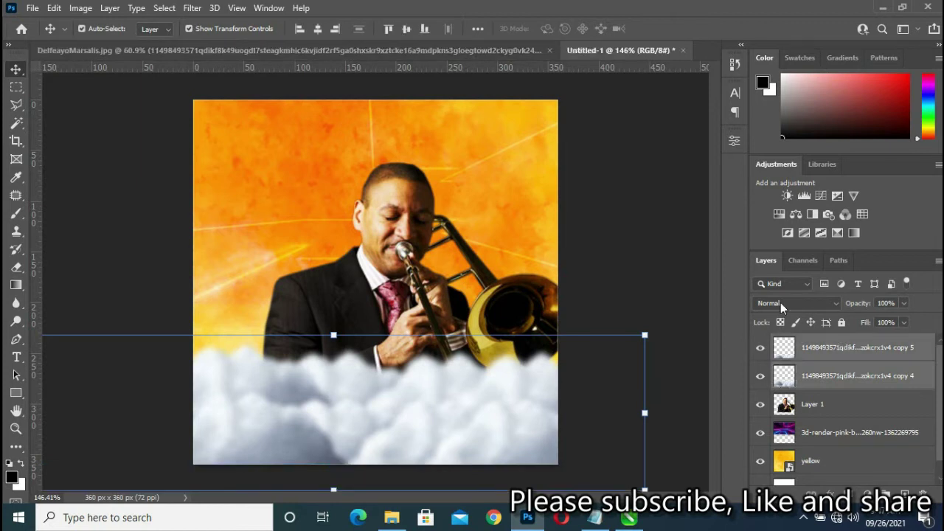
right_click(858, 347)
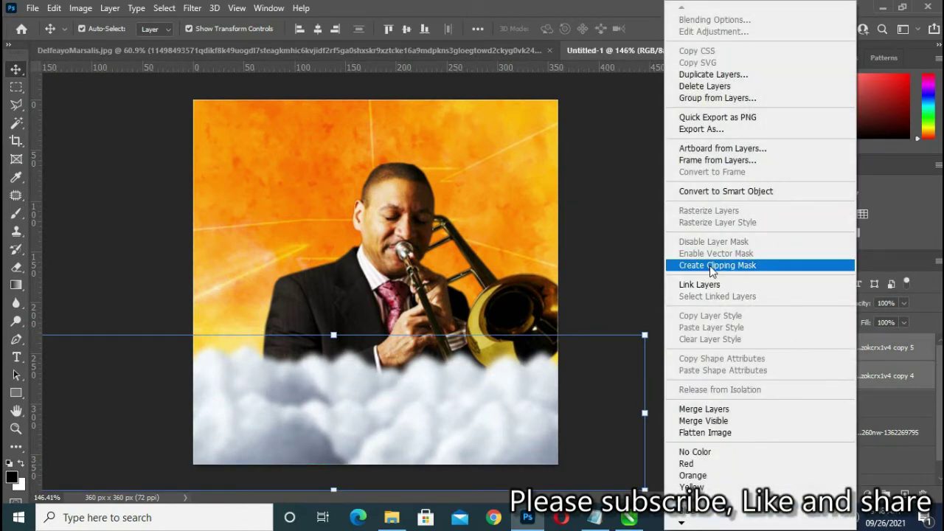
left_click(701, 409)
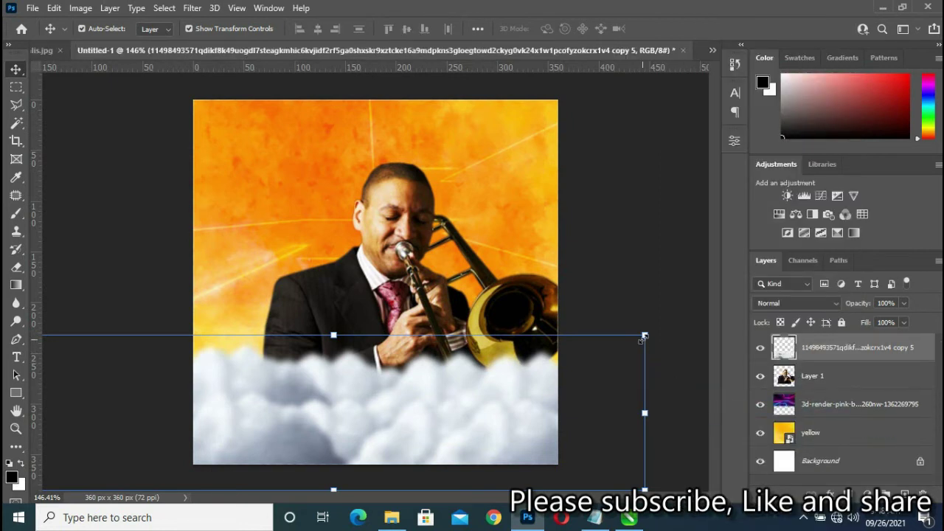
- Scale the merged clouds to 93.14% and reposition them along the bottom
left_click_drag(646, 334, 605, 344)
left_click_drag(565, 381, 602, 379)
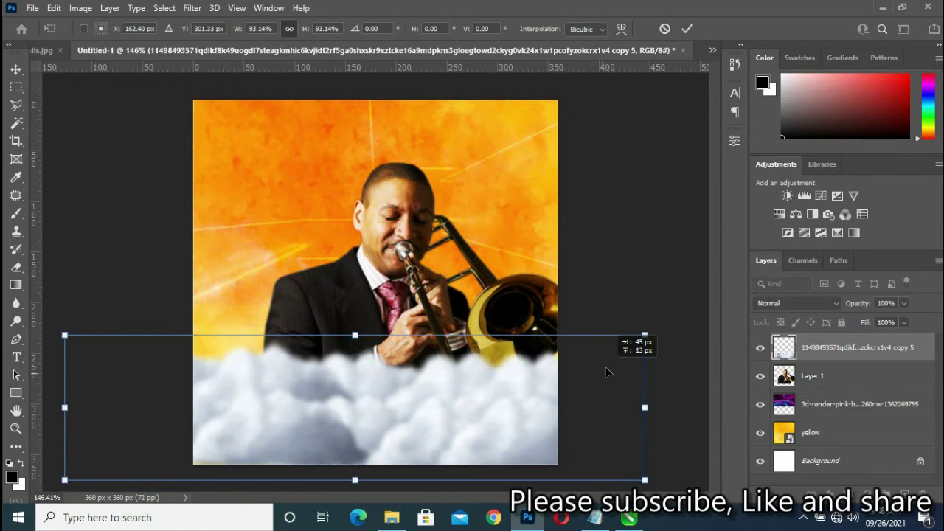
left_click_drag(602, 378, 605, 367)
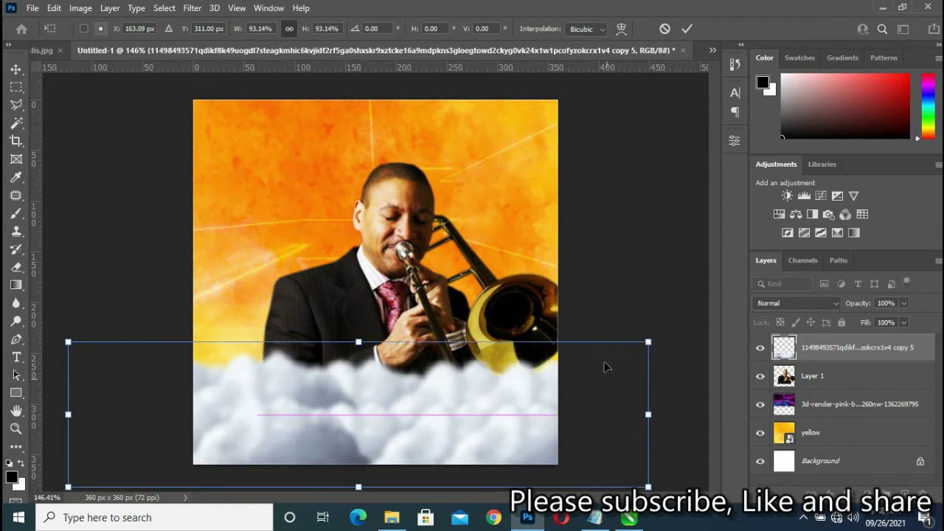
left_click(687, 28)
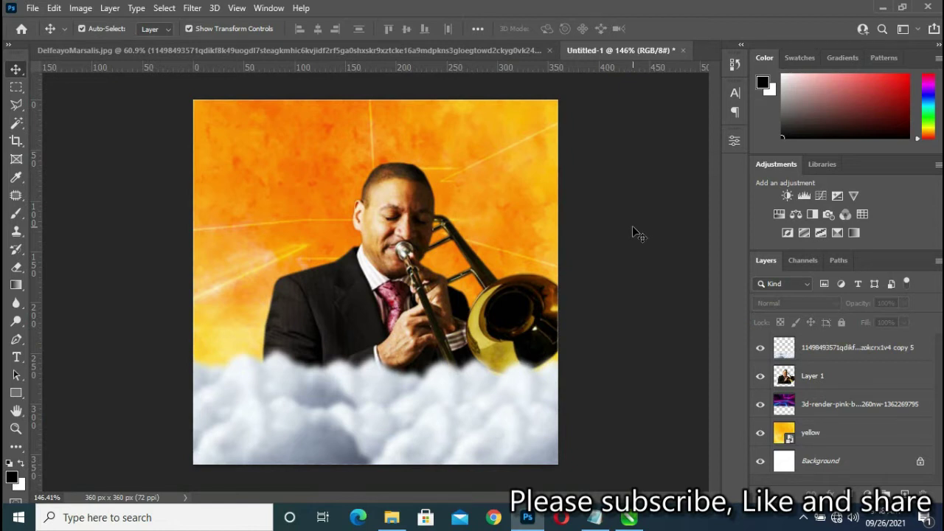
- Apply a Gaussian Blur of radius 2.5 to the merged cloud layer
left_click(848, 353)
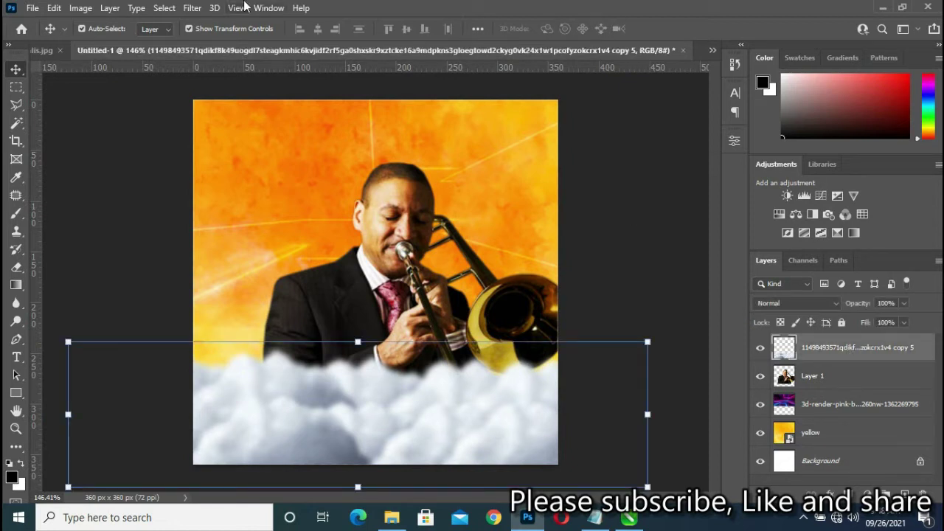
left_click(193, 8)
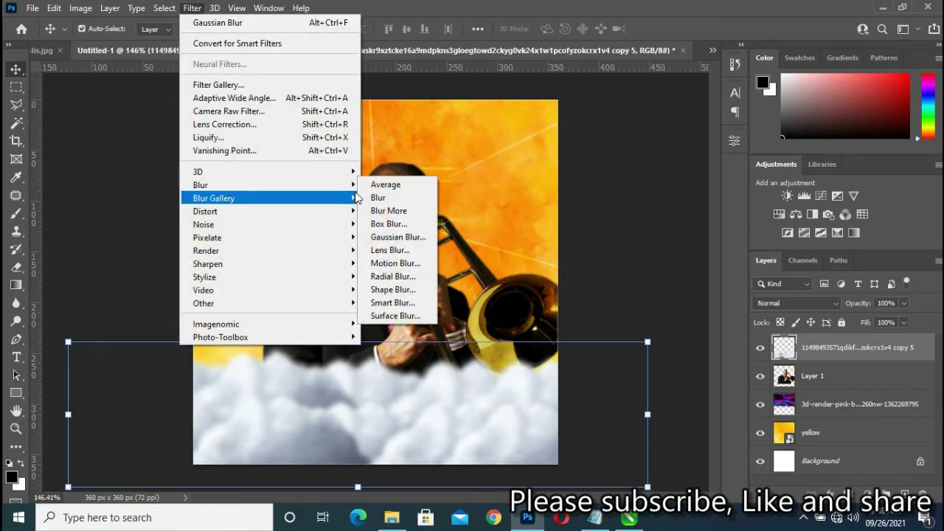
mouse_move(200, 185)
left_click(399, 238)
key("Return")
- Return to the Move tool, deselect, and bring up DelfeayoMarsalis.jpg
key("v")
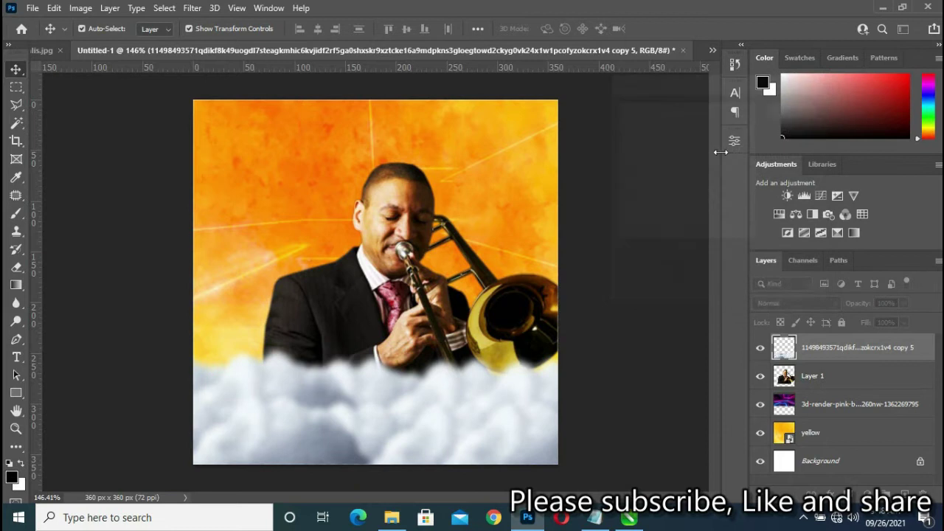
left_click(644, 193)
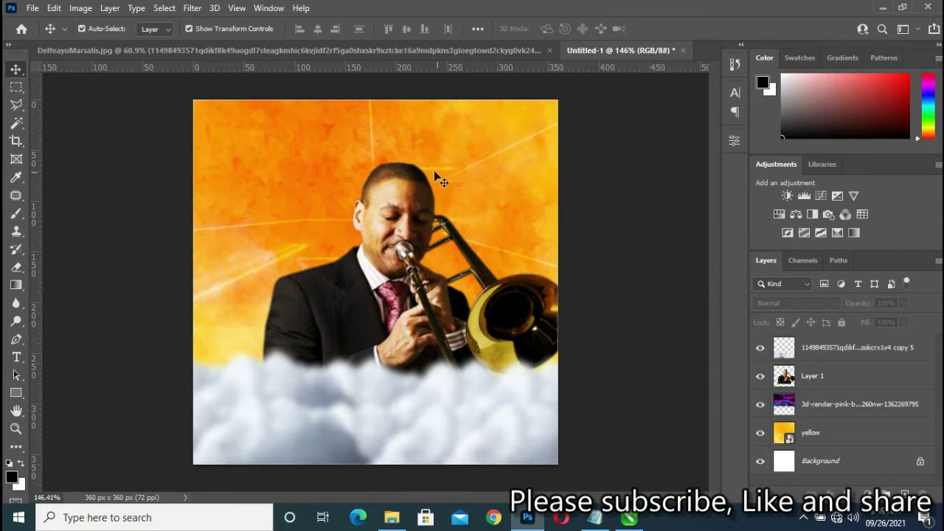
left_click(236, 51)
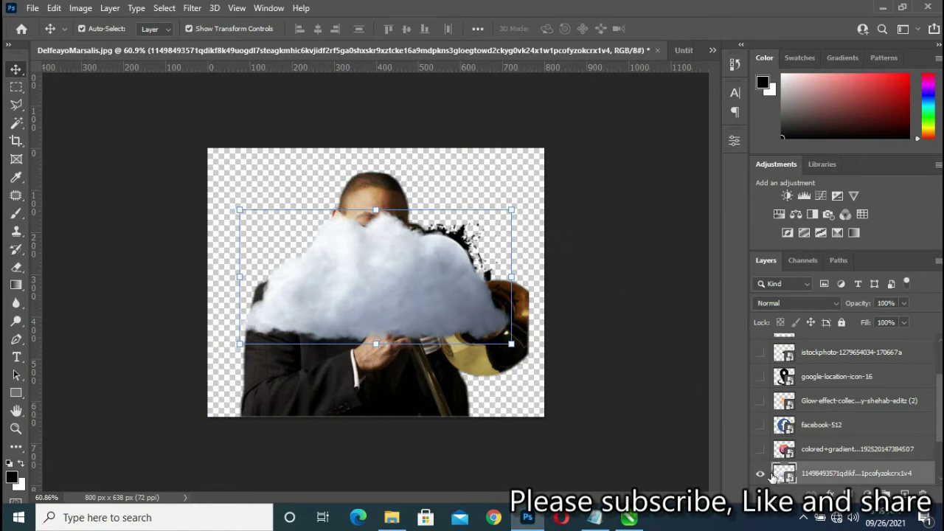
- Bring the microphone photo into the poster and scale it to about 156%
left_click(761, 474)
left_click(760, 458)
left_click(383, 299)
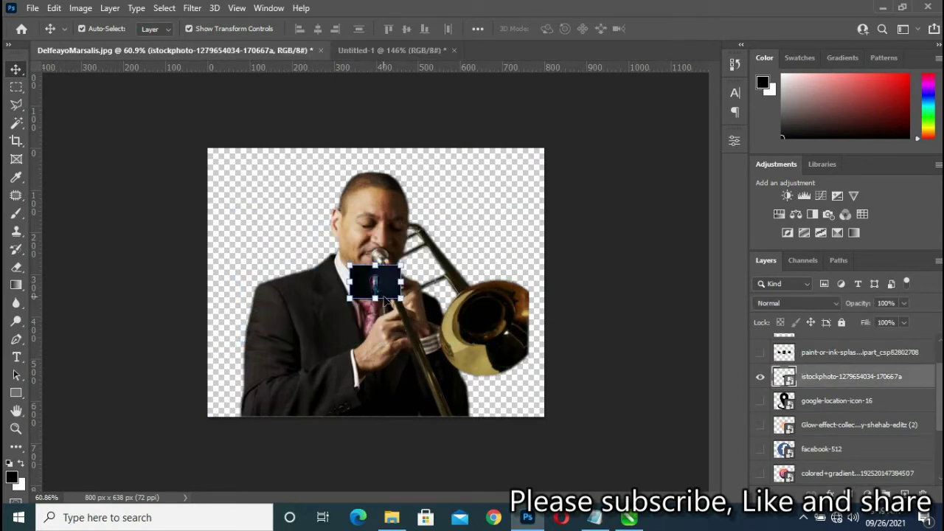
left_click_drag(397, 298, 397, 53)
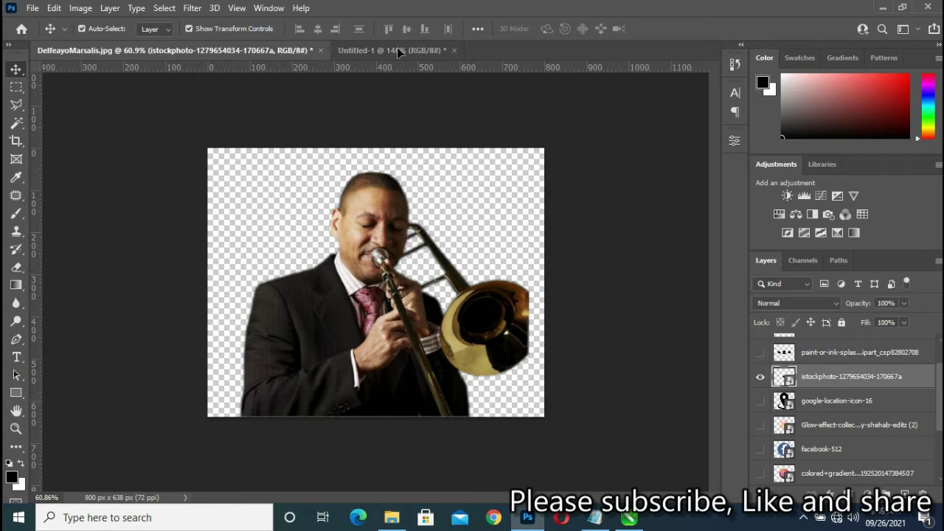
left_click_drag(415, 213, 470, 238)
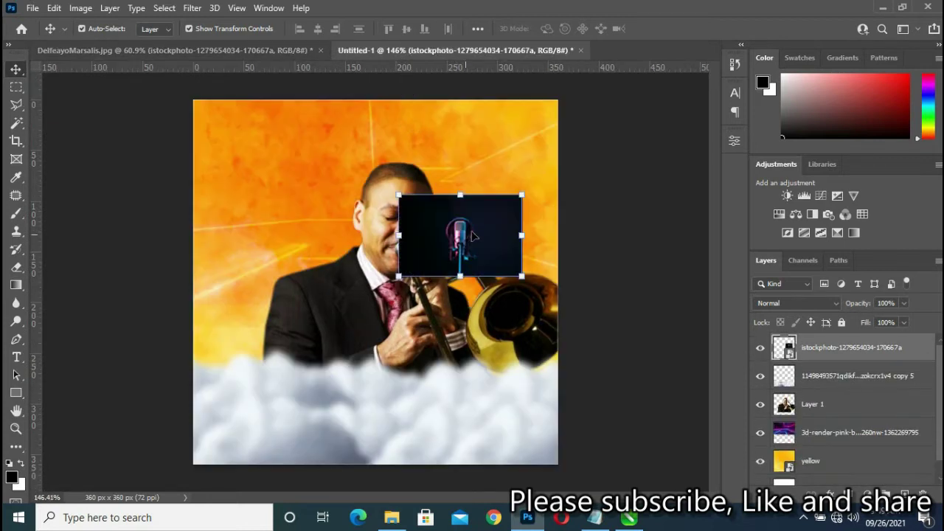
left_click_drag(521, 277, 591, 322)
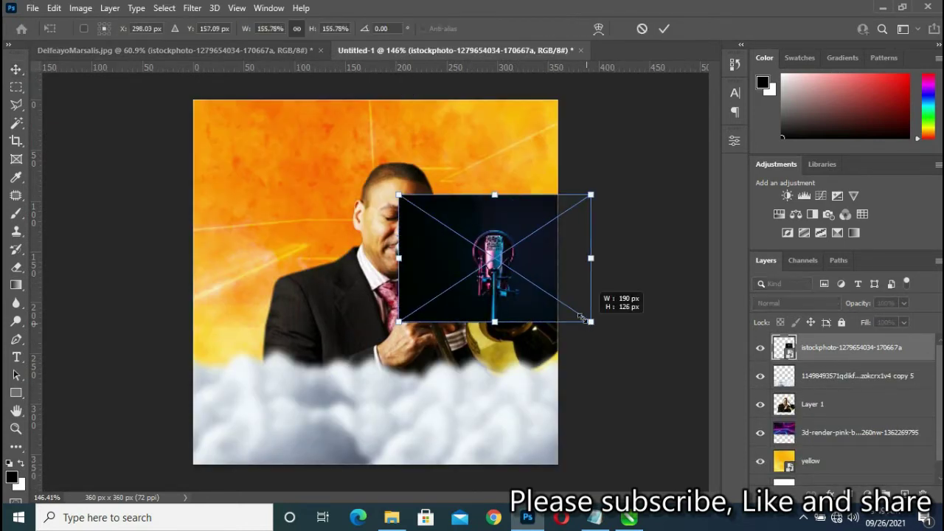
left_click_drag(543, 277, 536, 253)
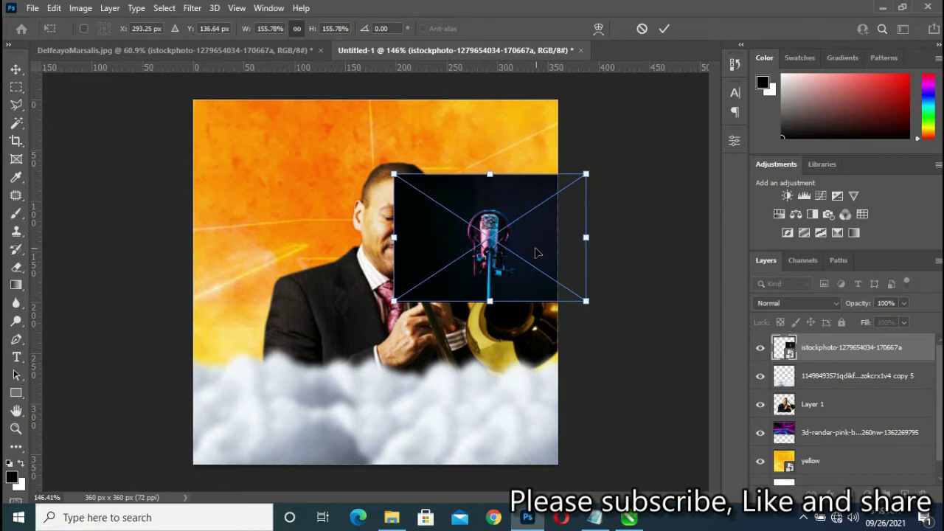
left_click_drag(531, 247, 384, 234)
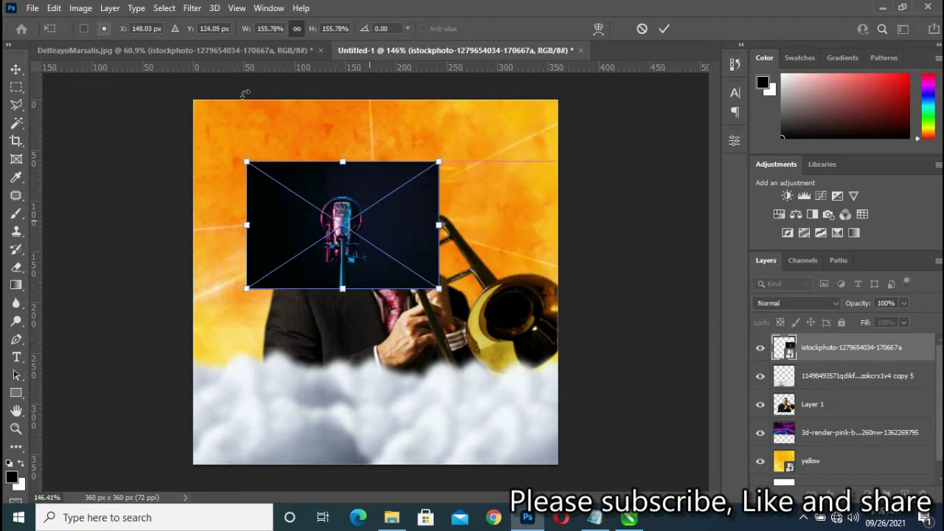
left_click(664, 28)
- Rasterize the microphone layer and set its blend mode to Screen
right_click(811, 354)
left_click(722, 270)
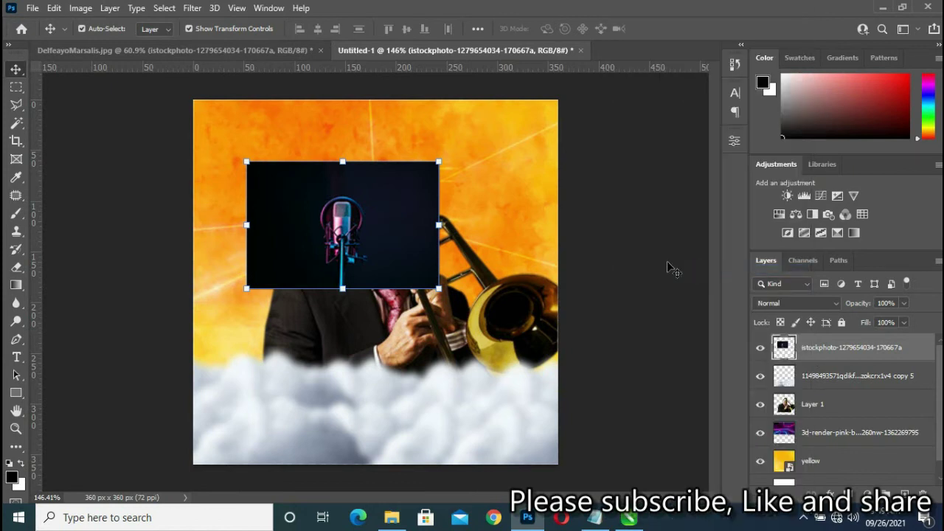
left_click(805, 304)
key("Up")
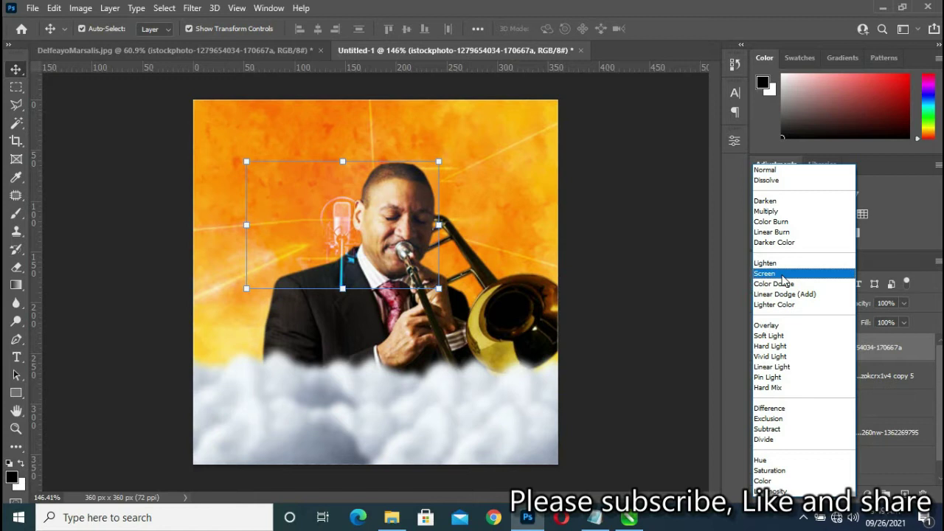
left_click(784, 278)
- Place the microphone right of the trombonist, below Layer 1
left_click_drag(353, 235, 506, 225)
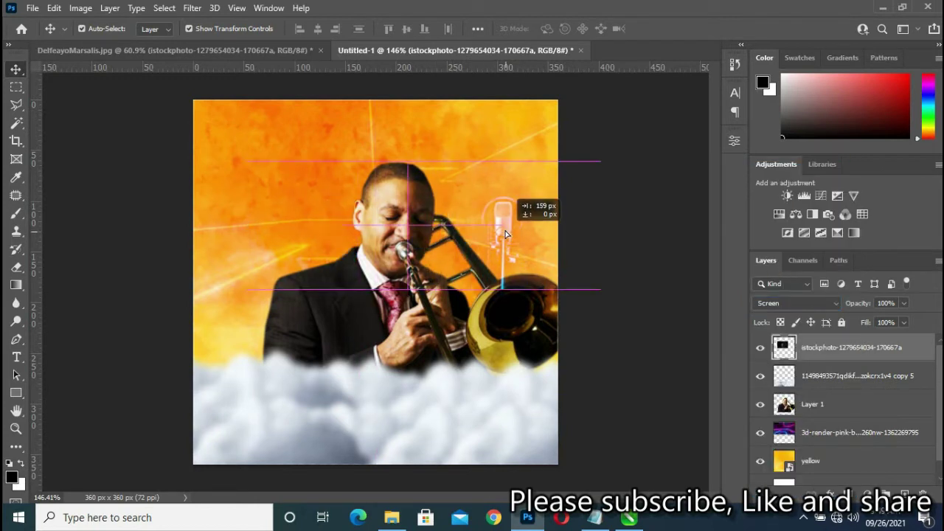
left_click_drag(506, 225, 507, 225)
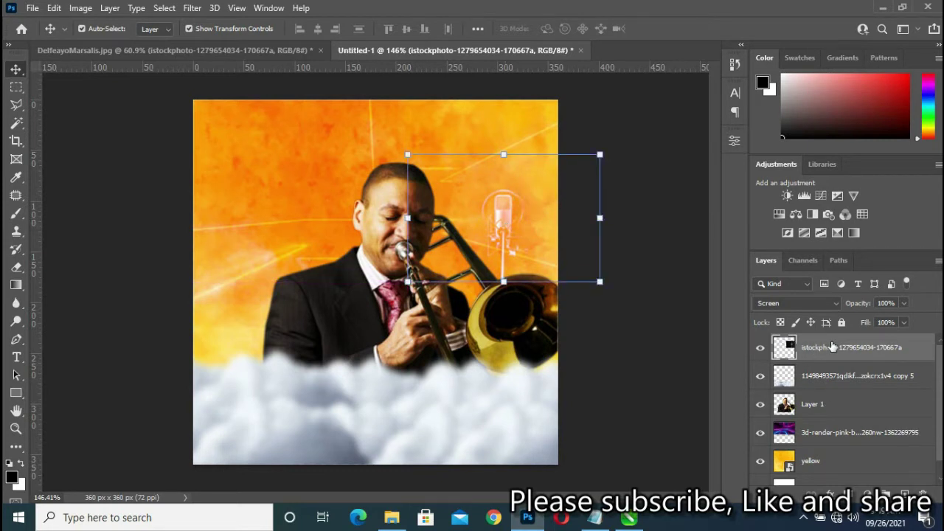
left_click_drag(833, 346, 834, 414)
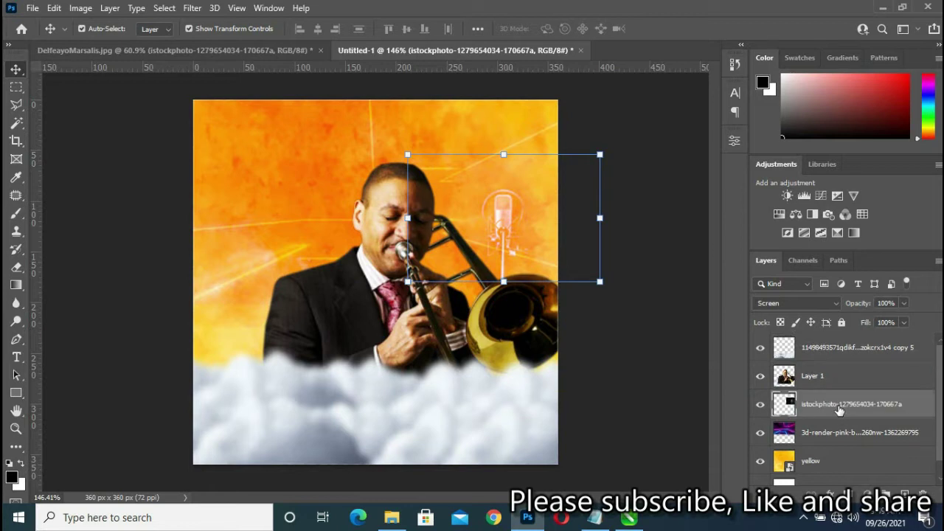
left_click(645, 332)
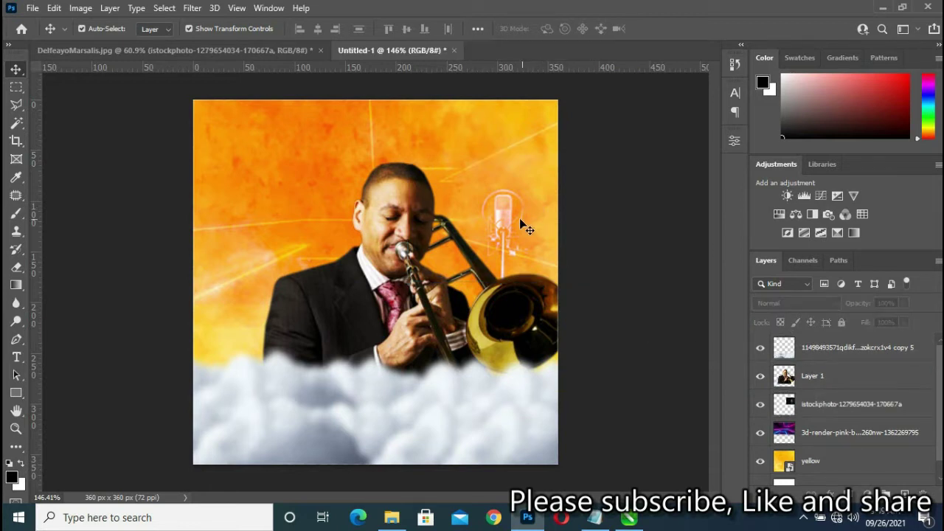
left_click_drag(514, 213, 517, 228)
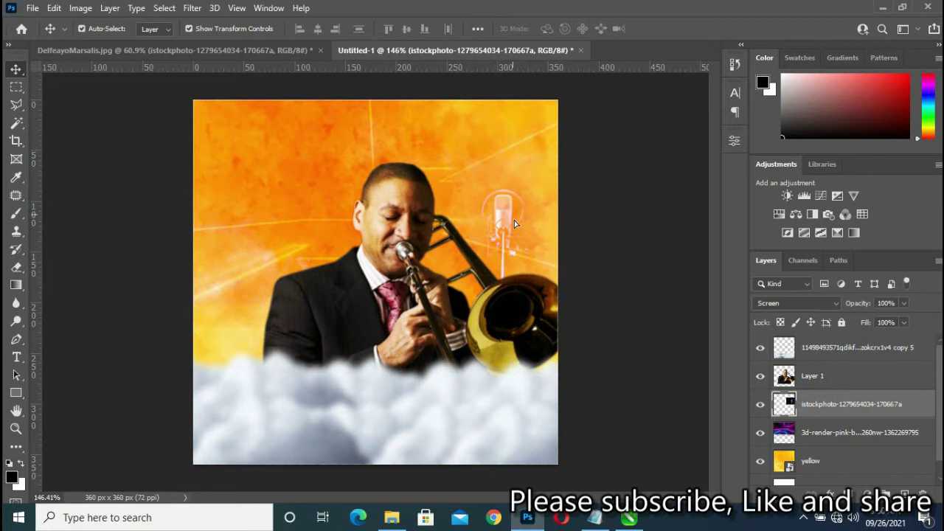
left_click_drag(516, 227, 518, 221)
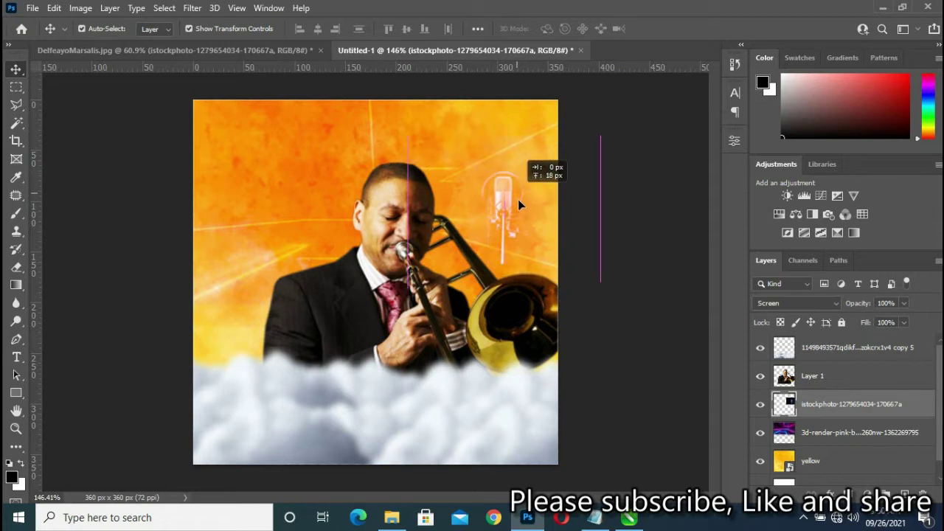
left_click_drag(518, 221, 510, 212)
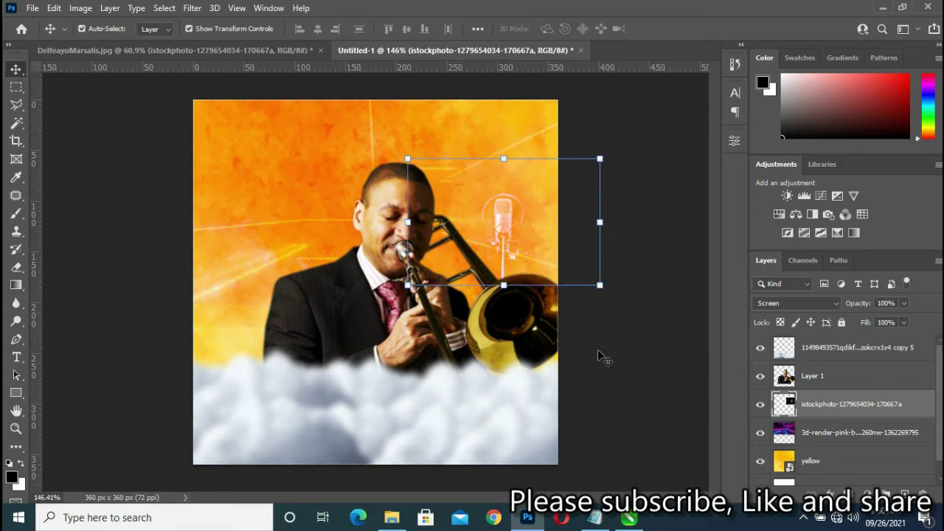
left_click(248, 52)
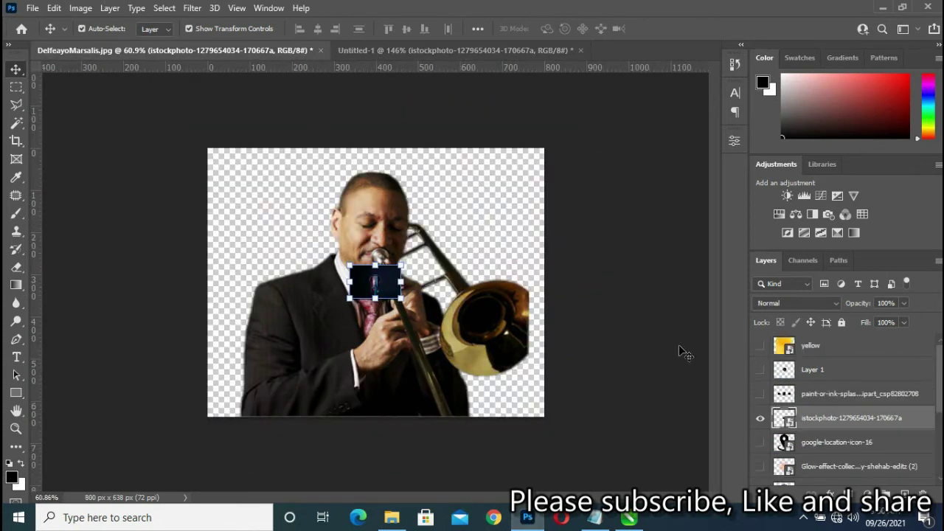
- Show the glow layer in the source document and drag it into Untitled-1
left_click(760, 394)
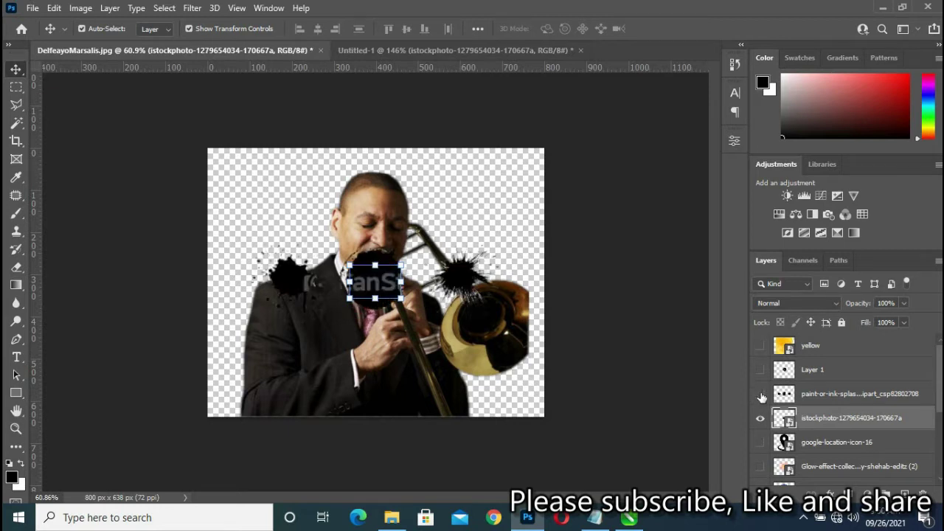
left_click(760, 394)
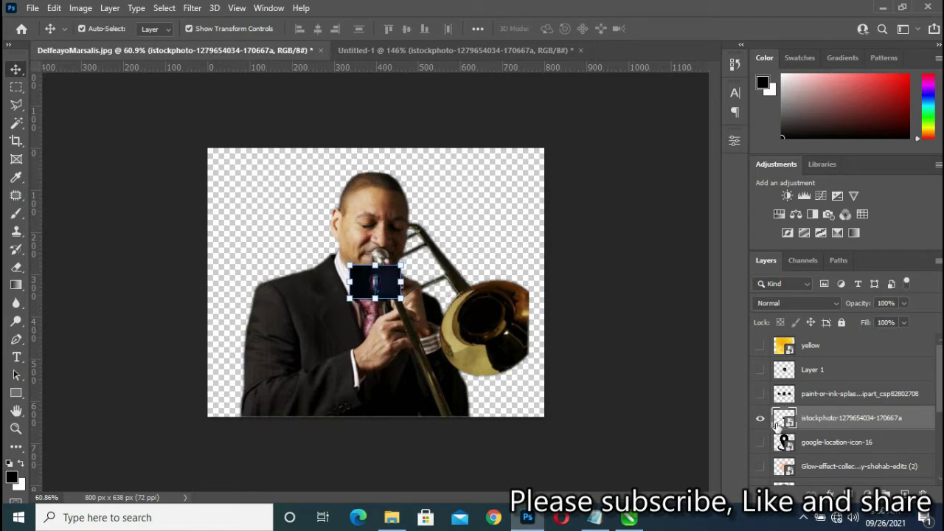
scroll(775, 436, "down", 1)
left_click(760, 442)
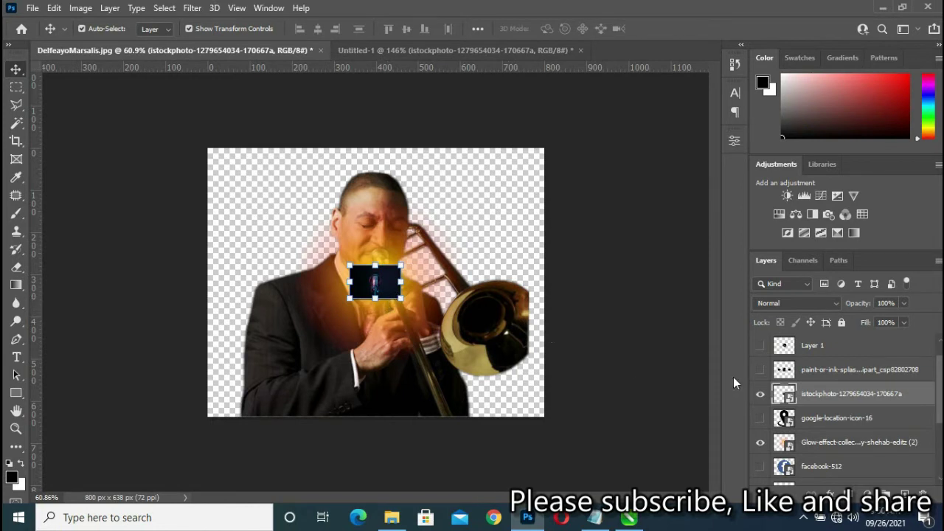
left_click(760, 397)
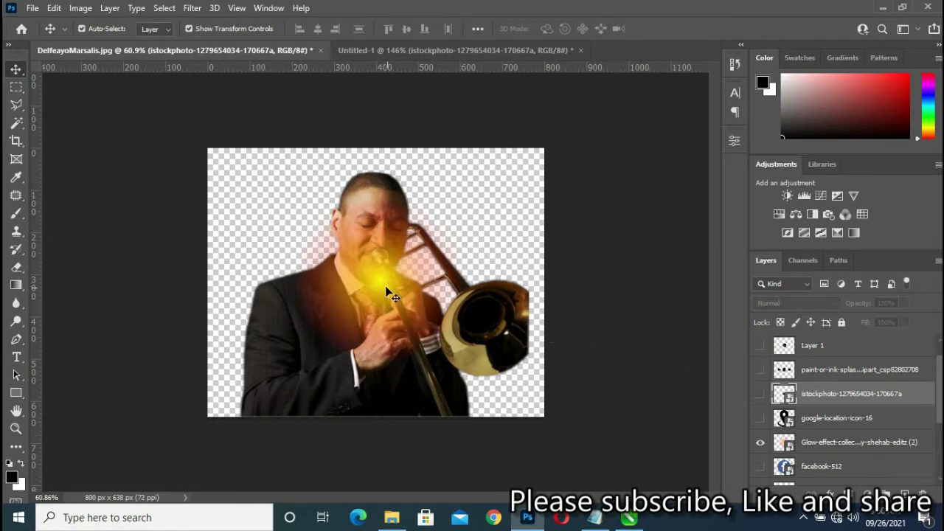
left_click_drag(386, 286, 468, 16)
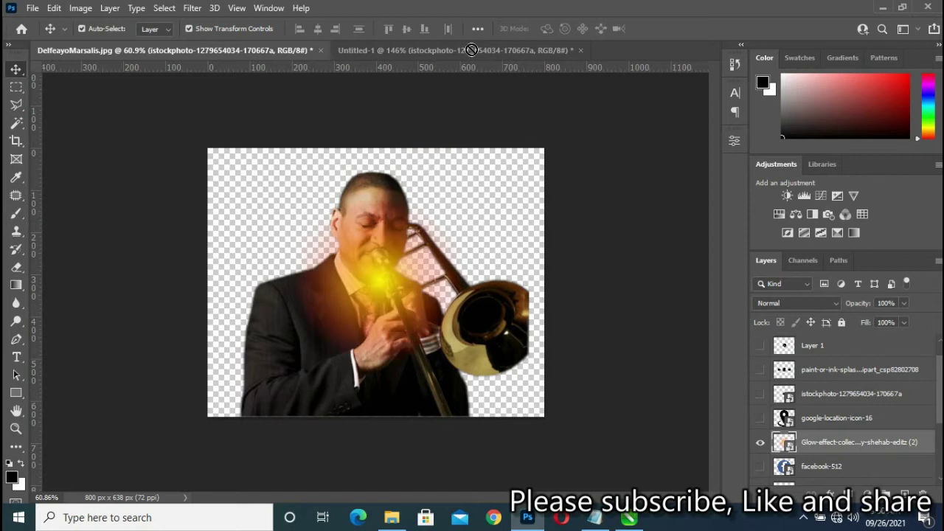
left_click_drag(468, 16, 495, 235)
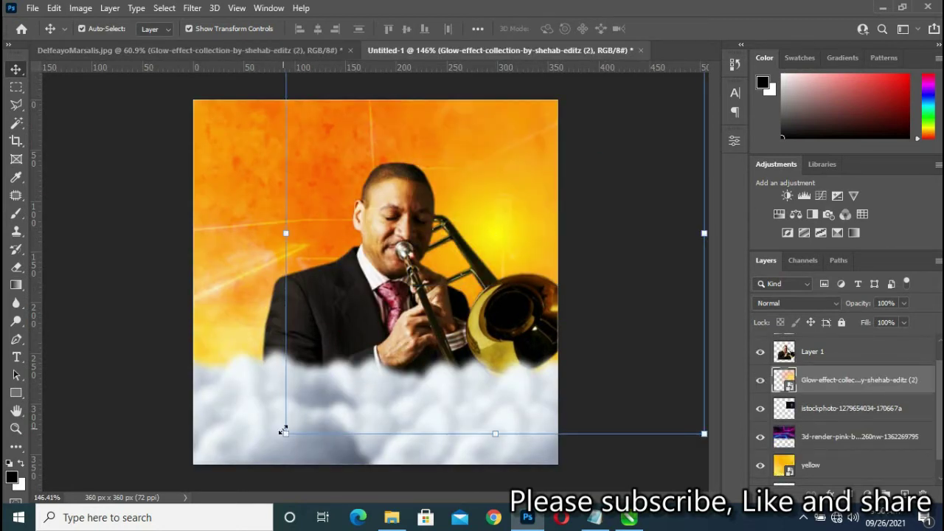
- Shrink the glow and position it near the trombone slide
left_click_drag(287, 434, 334, 327)
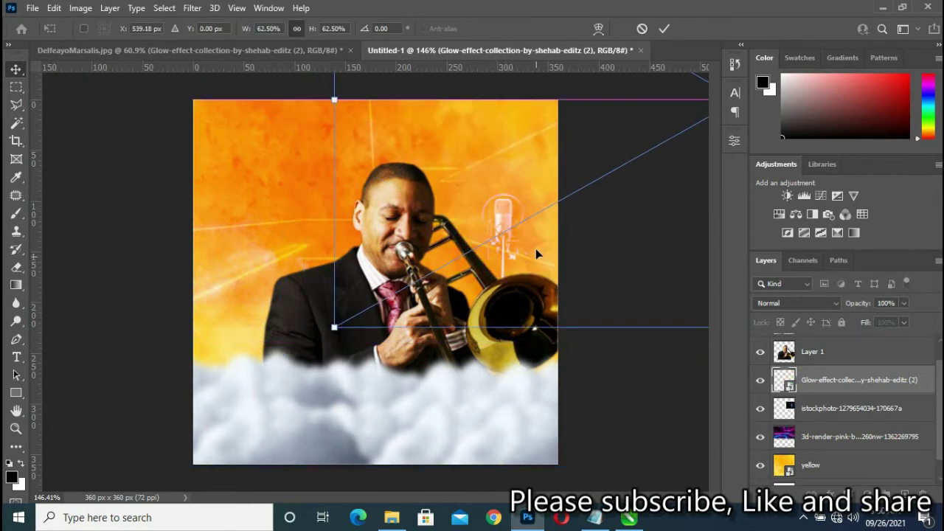
left_click_drag(395, 339, 46, 468)
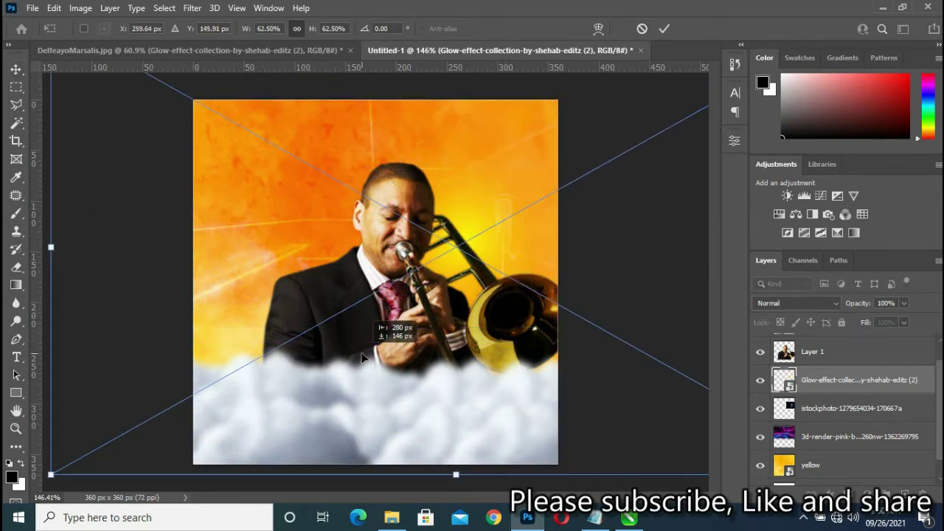
left_click_drag(45, 468, 387, 292)
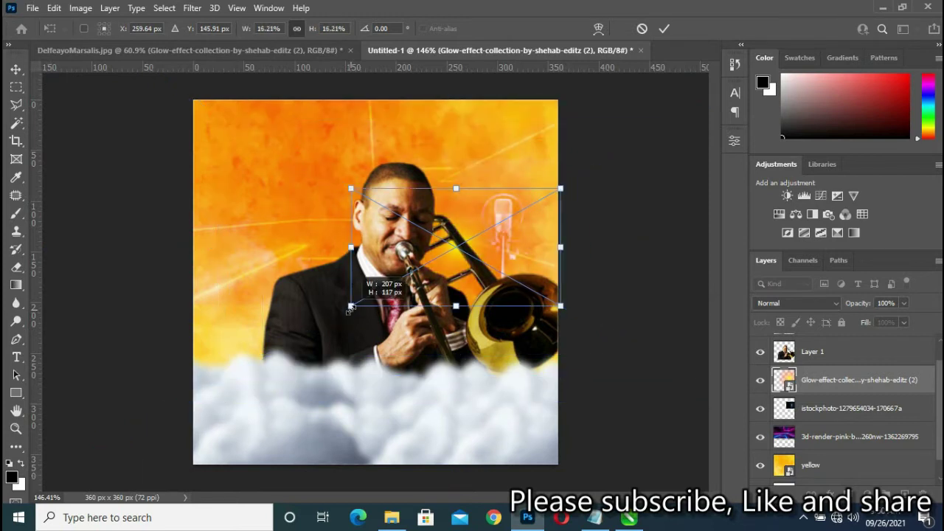
left_click_drag(501, 254, 558, 272)
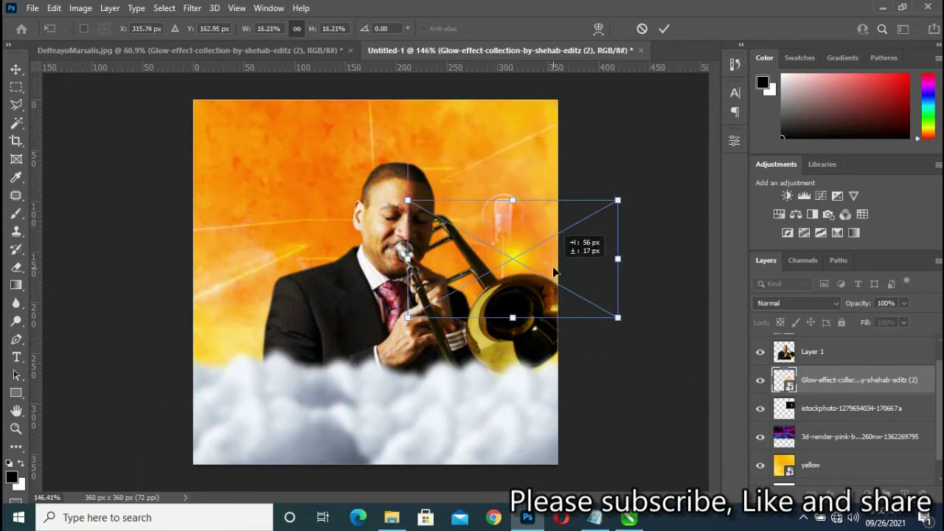
mouse_move(618, 322)
left_mouse_down()
mouse_move(557, 292)
mouse_move(527, 252)
left_mouse_up()
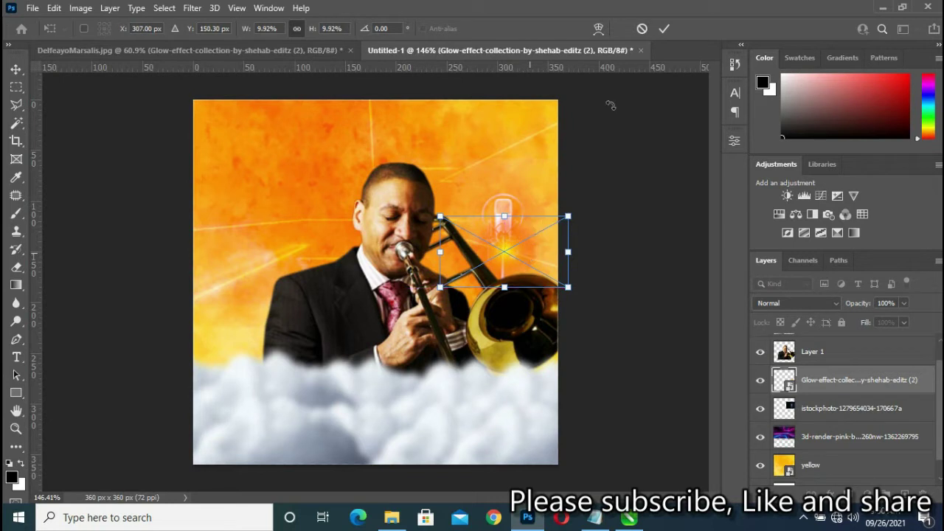
left_click(666, 28)
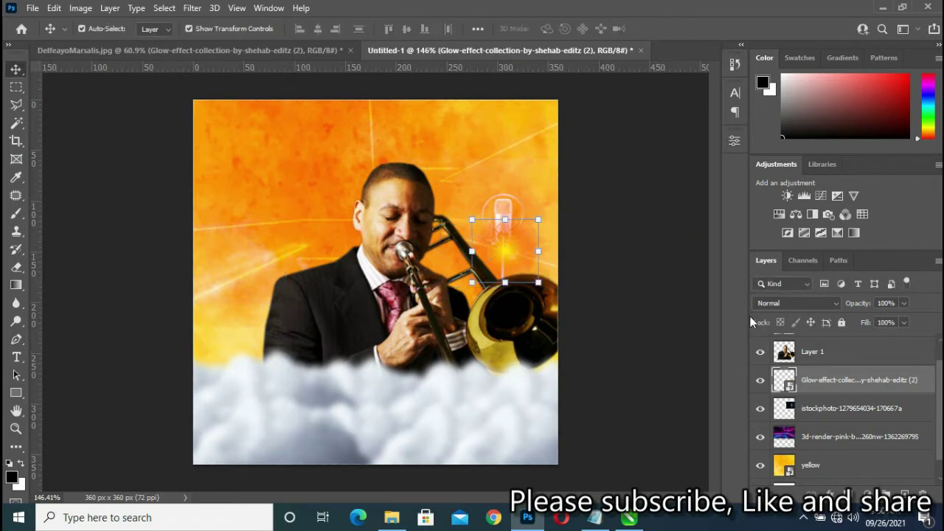
- Rasterize the glow, set it to Screen, and enlarge it to 139.12% around the microphone
right_click(802, 389)
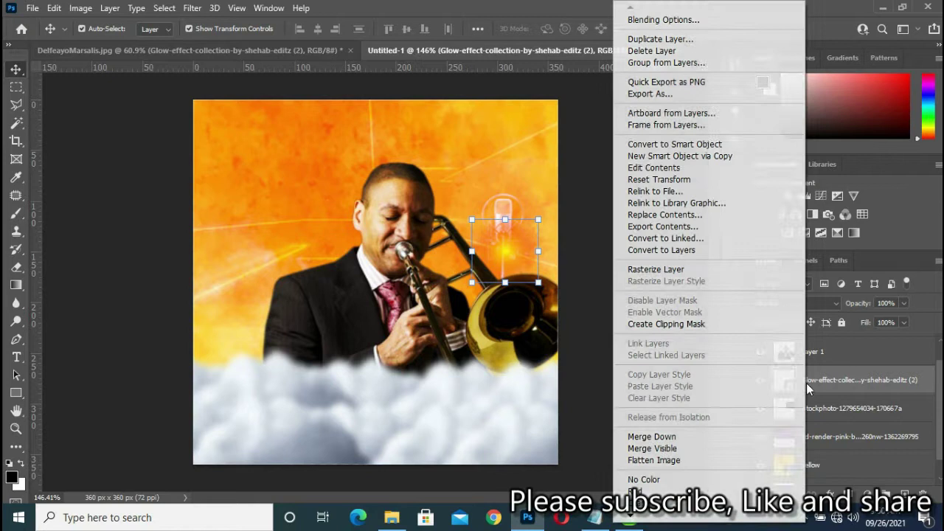
left_click(710, 270)
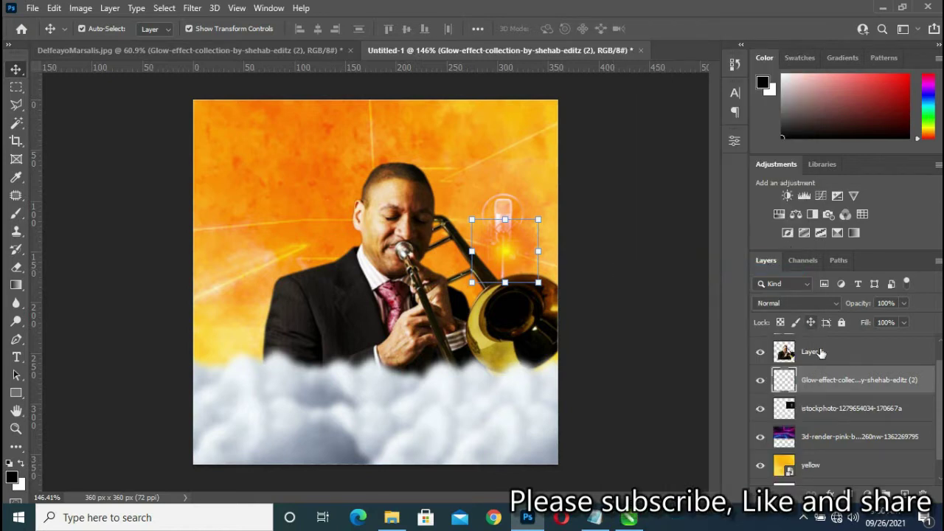
left_click(805, 303)
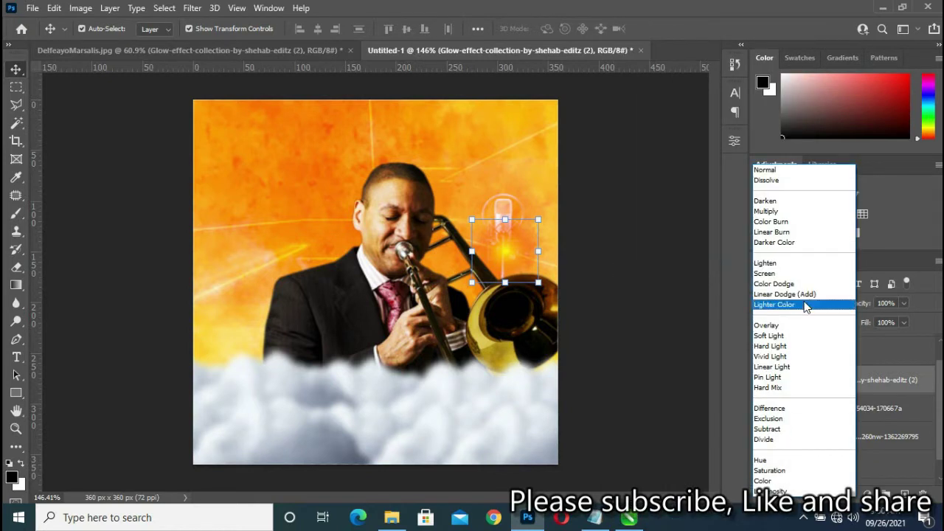
left_click(787, 276)
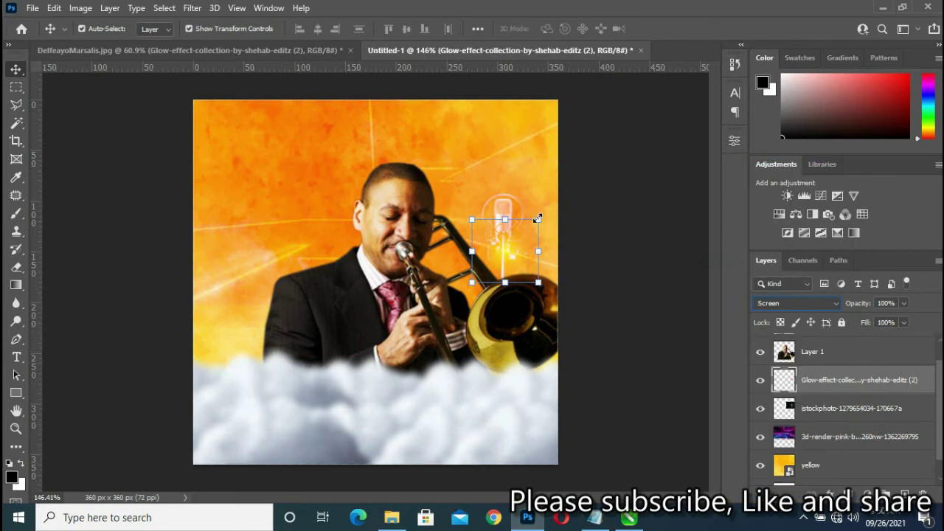
left_click_drag(545, 212, 561, 198)
mouse_move(525, 240)
left_mouse_down()
mouse_move(518, 273)
mouse_move(511, 249)
left_mouse_up()
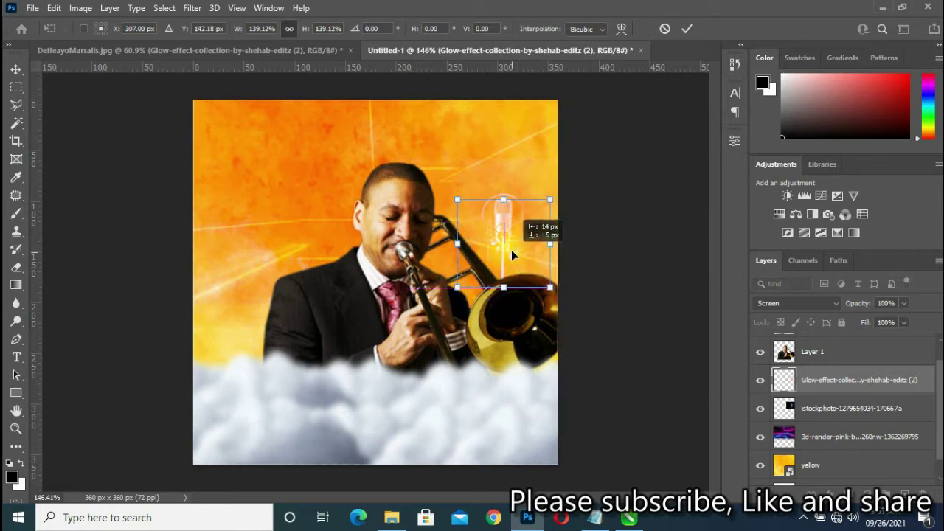
left_click(684, 31)
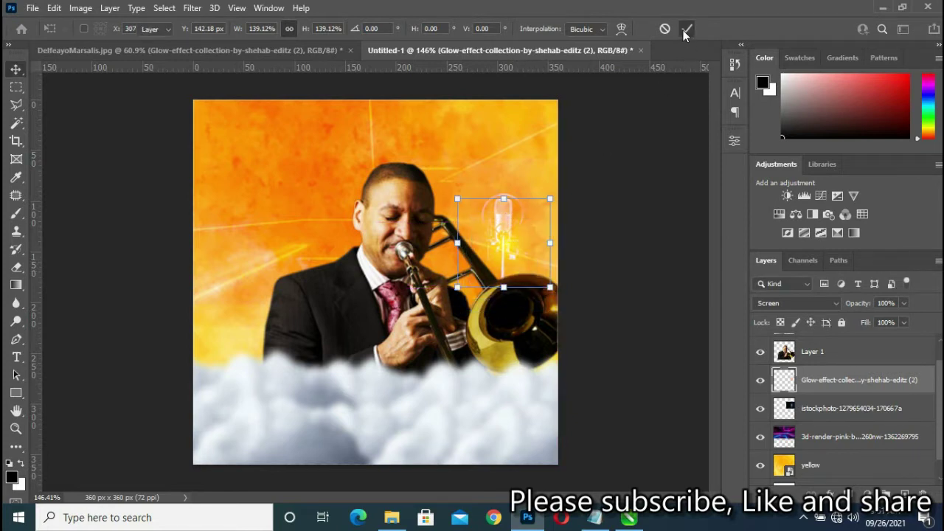
left_click(615, 161)
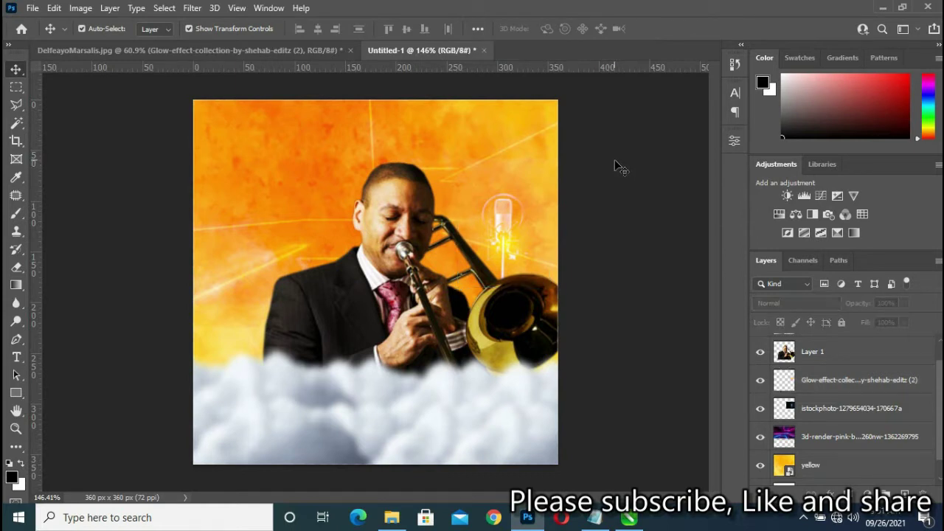
left_click(267, 45)
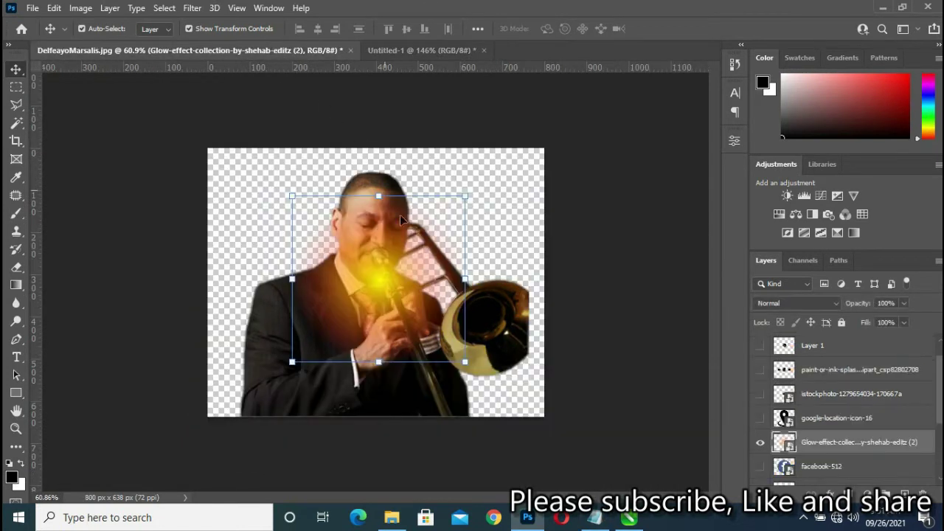
- Hide the glow layer in the source document and locate the yt layer
left_click(761, 447)
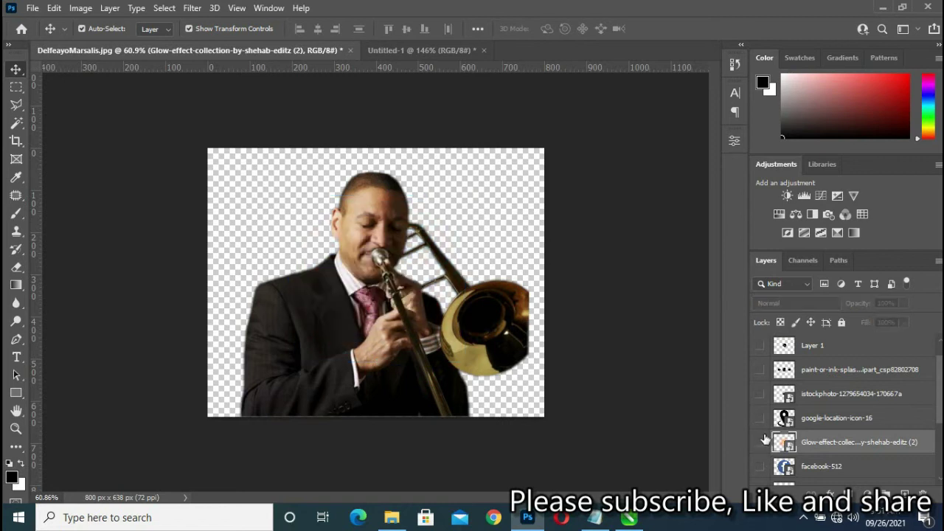
scroll(793, 405, "up", 1)
scroll(791, 376, "down", 1)
scroll(793, 373, "up", 1)
scroll(797, 371, "down", 4)
scroll(801, 371, "up", 4)
scroll(799, 364, "down", 4)
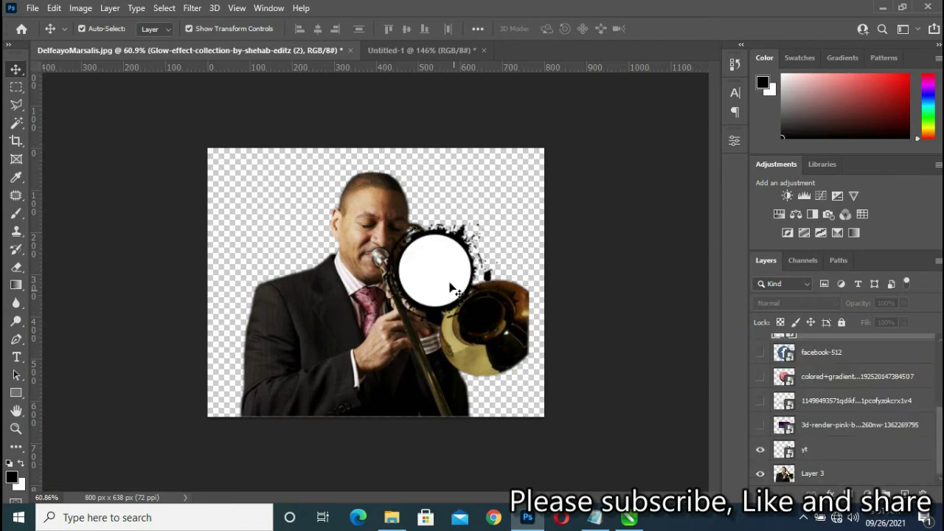
- Drag the yt ink-splash badge into the poster and shrink it onto the lower-left clouds
mouse_move(433, 263)
left_mouse_down()
mouse_move(432, 65)
mouse_move(288, 392)
left_mouse_up()
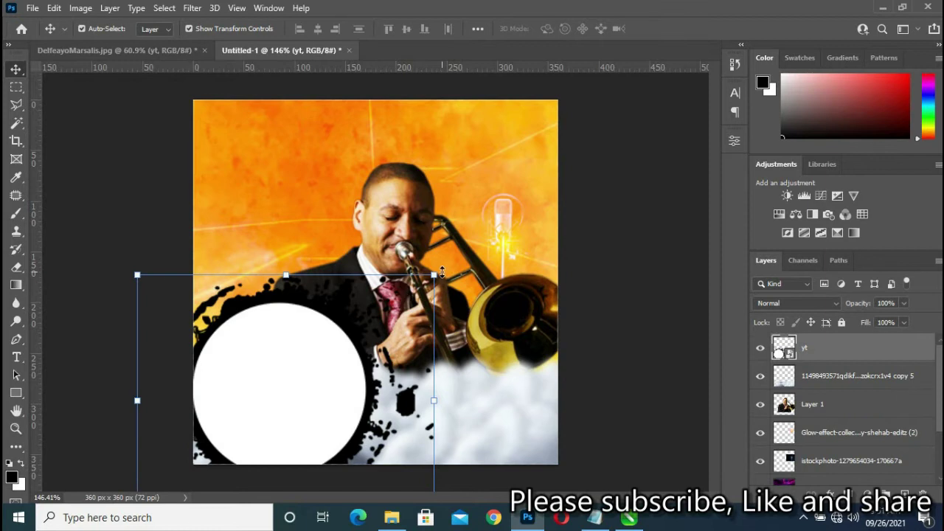
mouse_move(434, 275)
left_mouse_down()
mouse_move(351, 375)
mouse_move(367, 362)
left_mouse_up()
left_click_drag(313, 415, 323, 428)
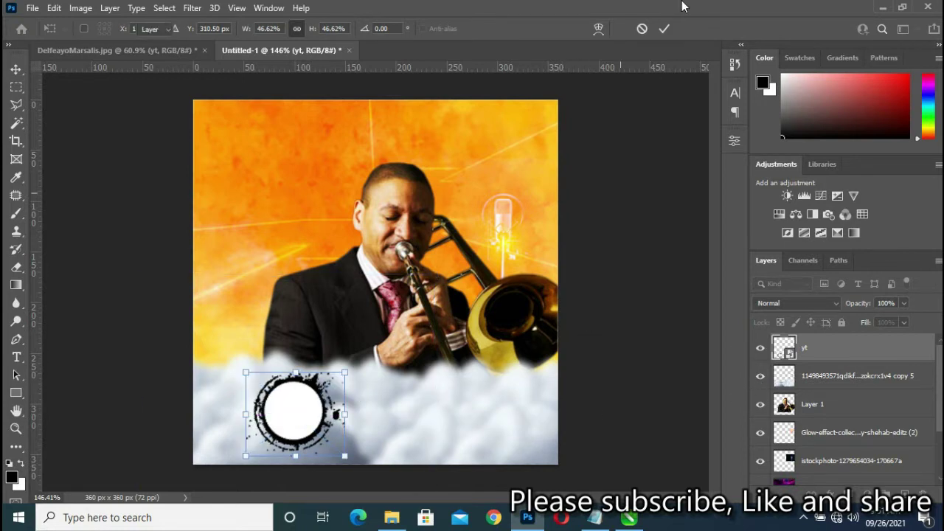
left_click(664, 28)
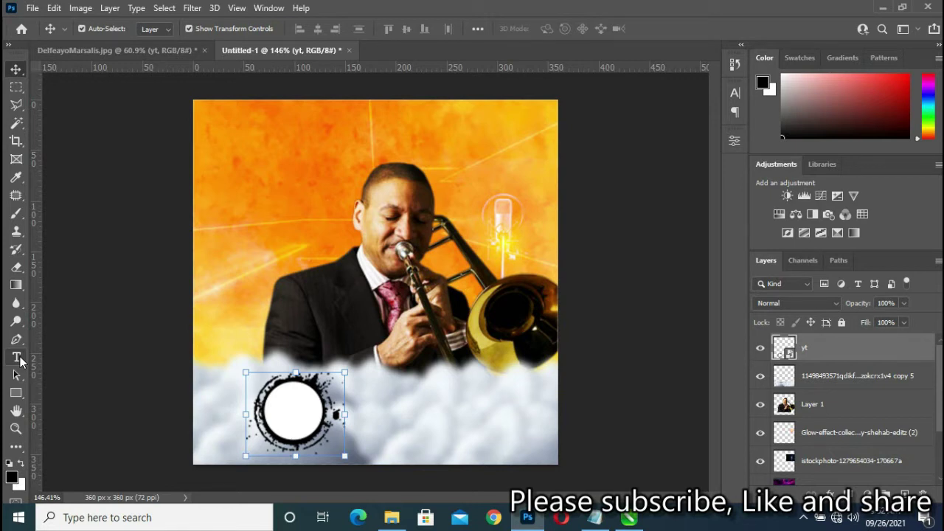
left_click_drag(21, 359, 58, 349)
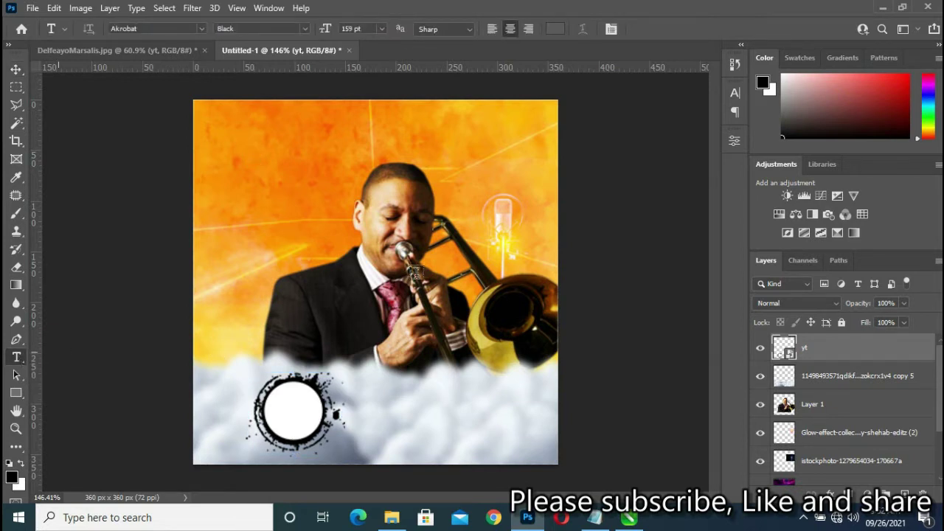
- Start a text layer, select 'Worship' in the Notepad event notes, and begin a second text layer
left_click(468, 188)
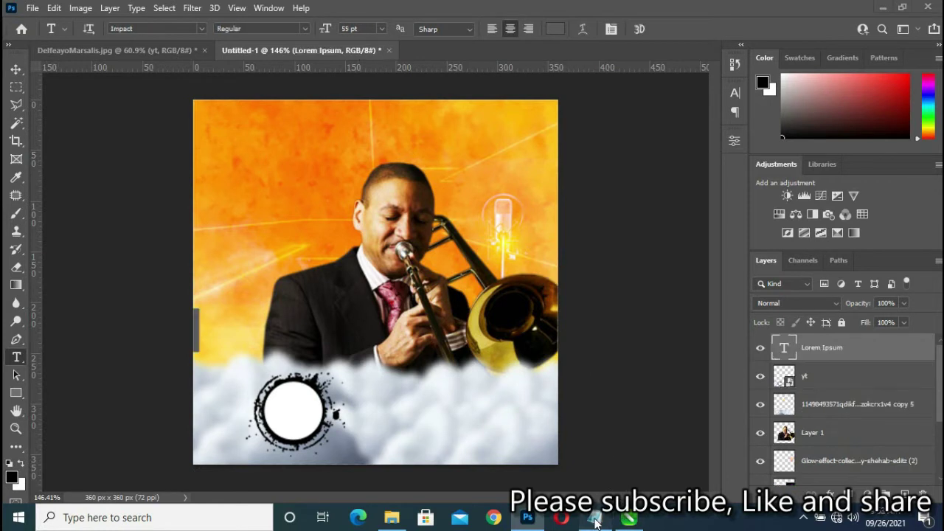
key("alt+Tab")
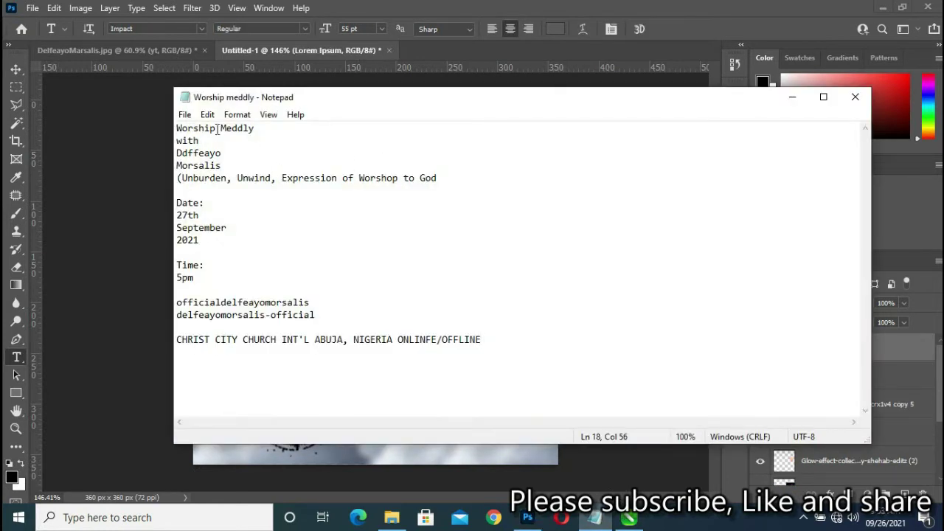
left_click_drag(217, 129, 177, 129)
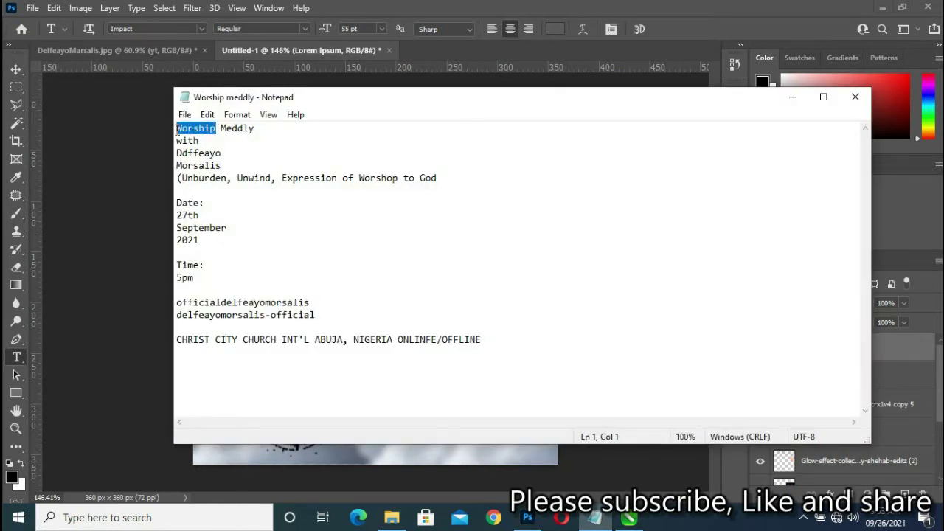
key("alt+Tab")
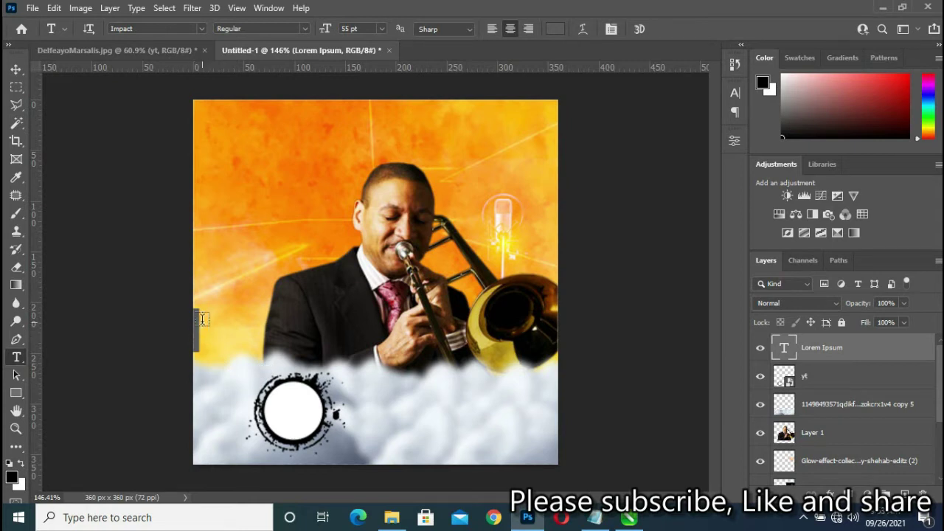
left_click(253, 158)
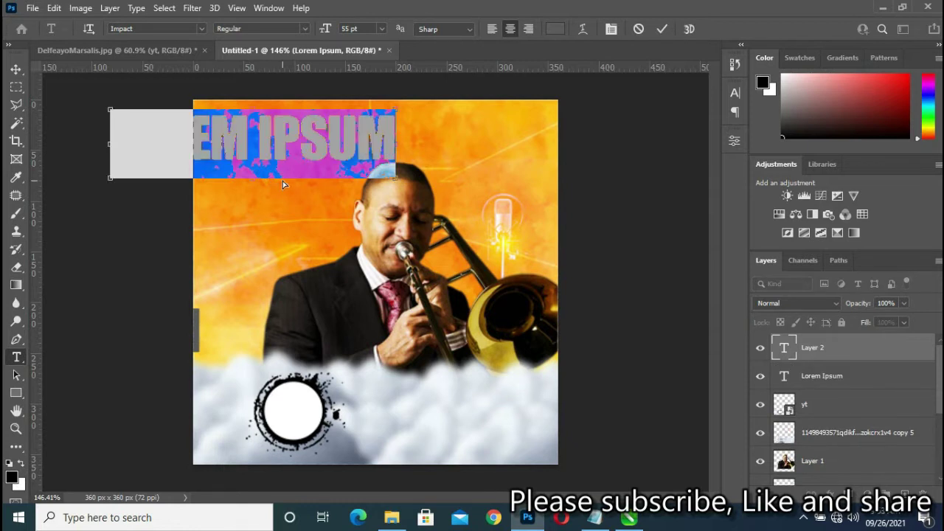
- Enter the WORSHIP title, colour it white (ffffff) and move it fully onto the poster's top
type("WORSHIP")
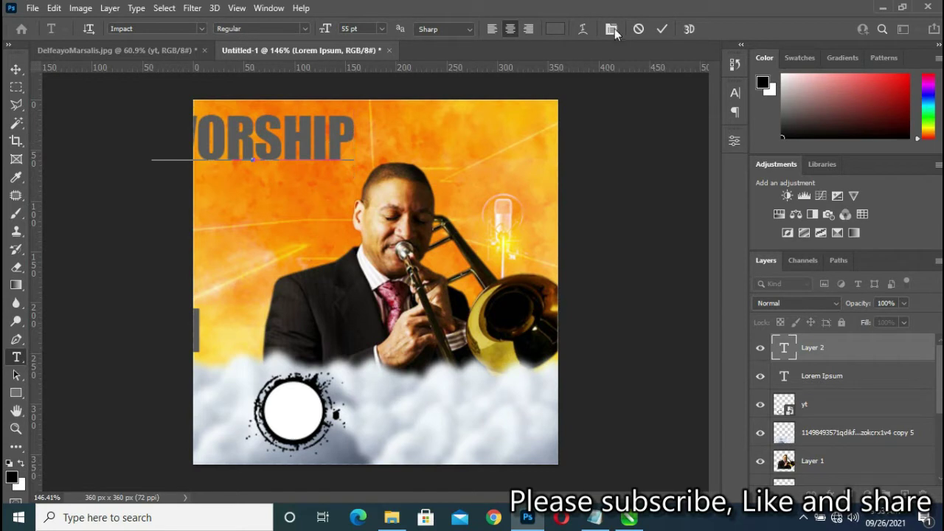
left_click(663, 29)
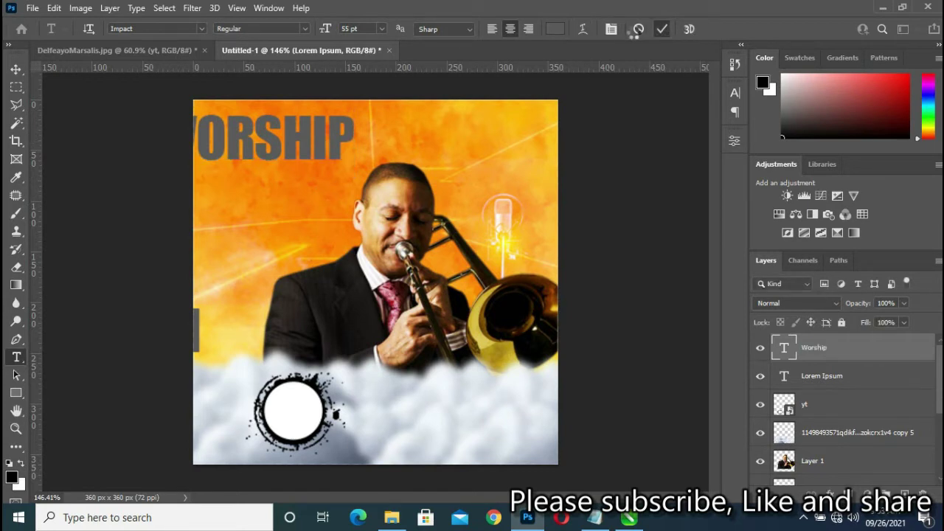
left_click(555, 28)
type("ffffff")
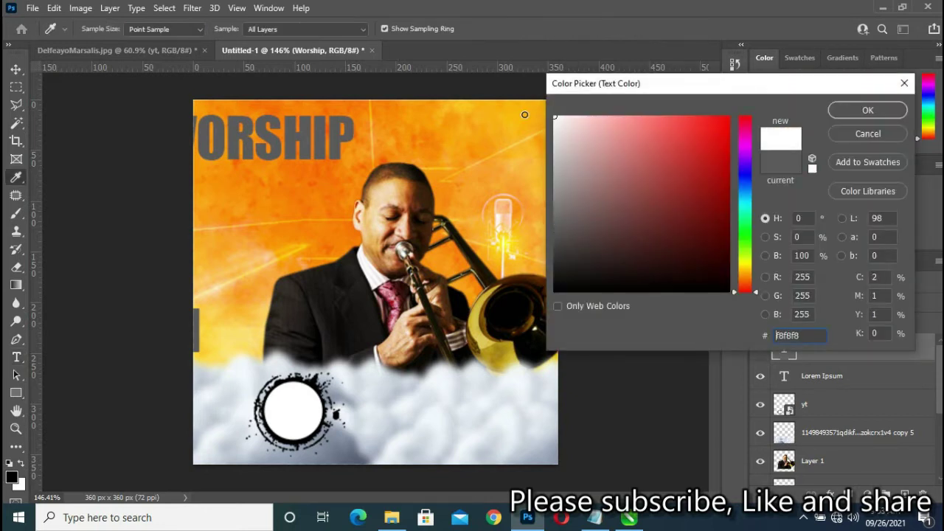
left_click(845, 111)
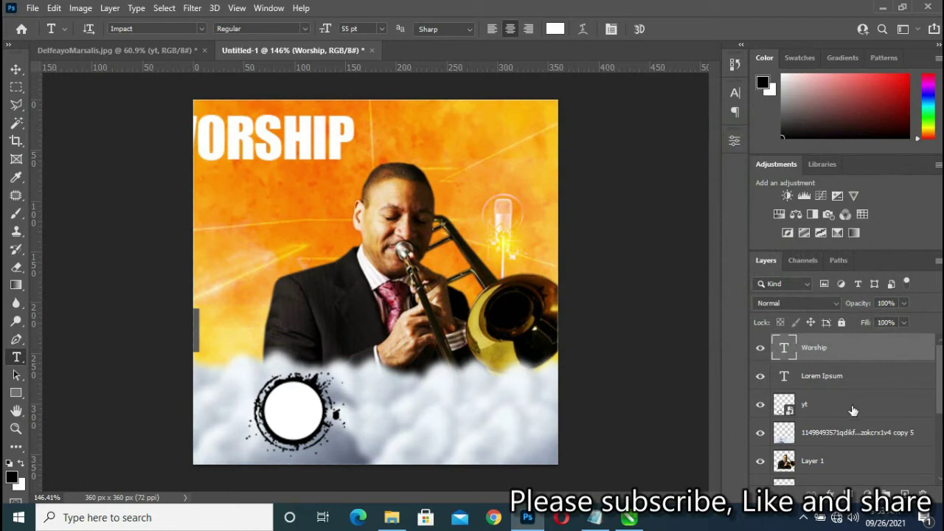
left_click_drag(316, 143, 369, 165)
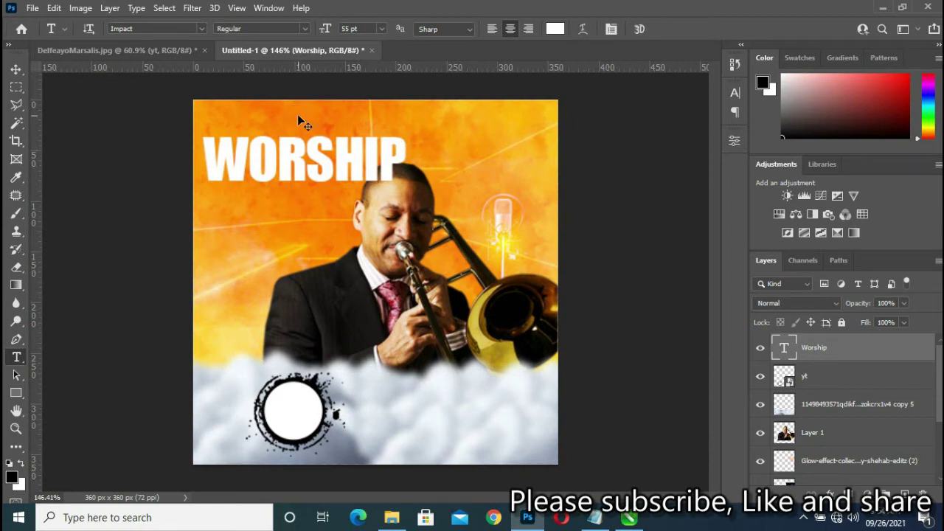
- Scale the WORSHIP title down to about 64.5% and place it upper-left beside the trombonist's head
key("ctrl+t")
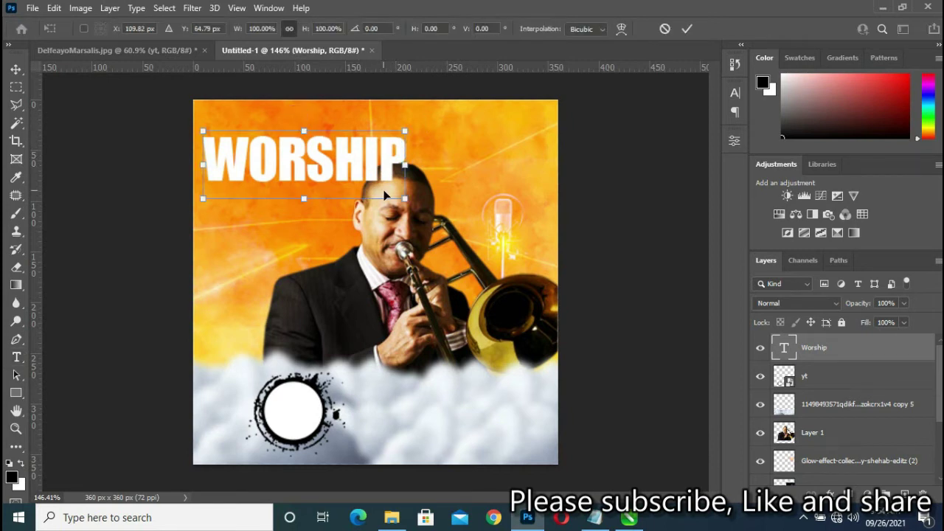
mouse_move(403, 197)
left_mouse_down()
mouse_move(360, 173)
mouse_move(309, 194)
left_mouse_up()
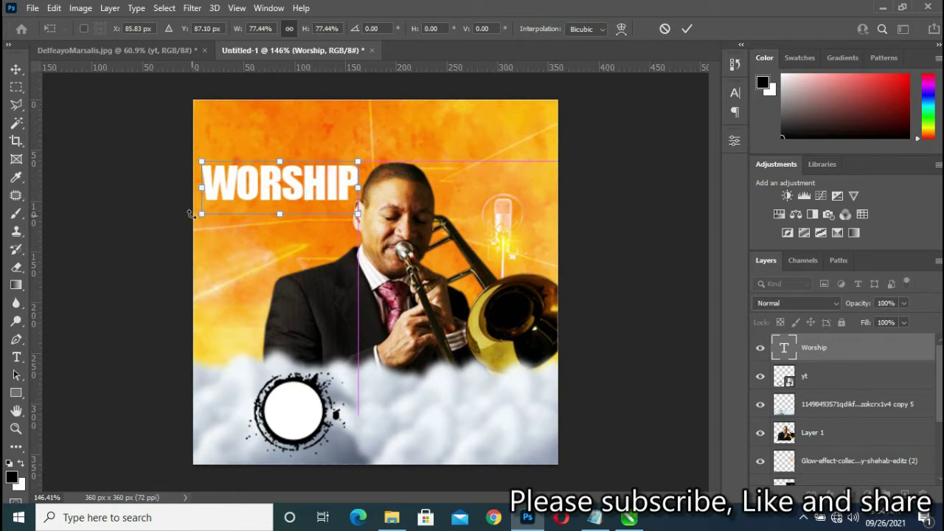
left_click_drag(204, 210, 228, 205)
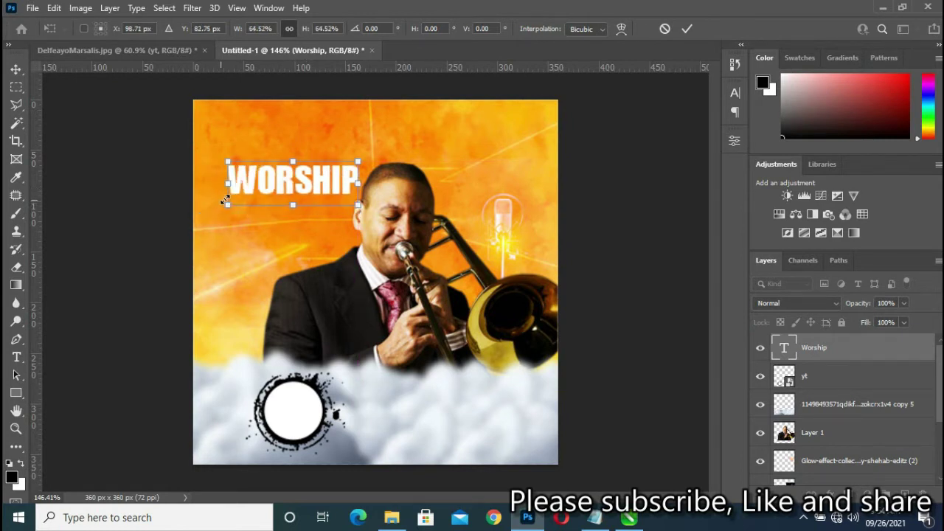
left_click_drag(282, 177, 269, 186)
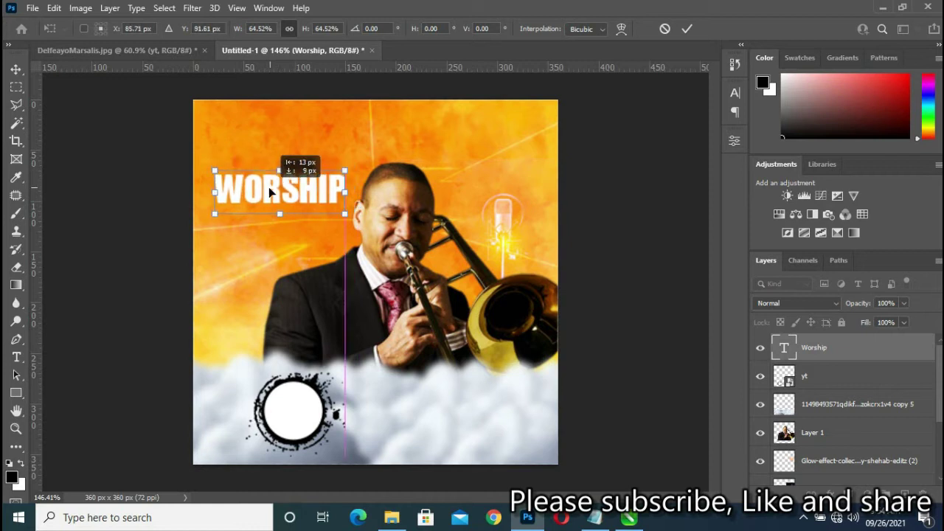
left_click_drag(267, 186, 266, 184)
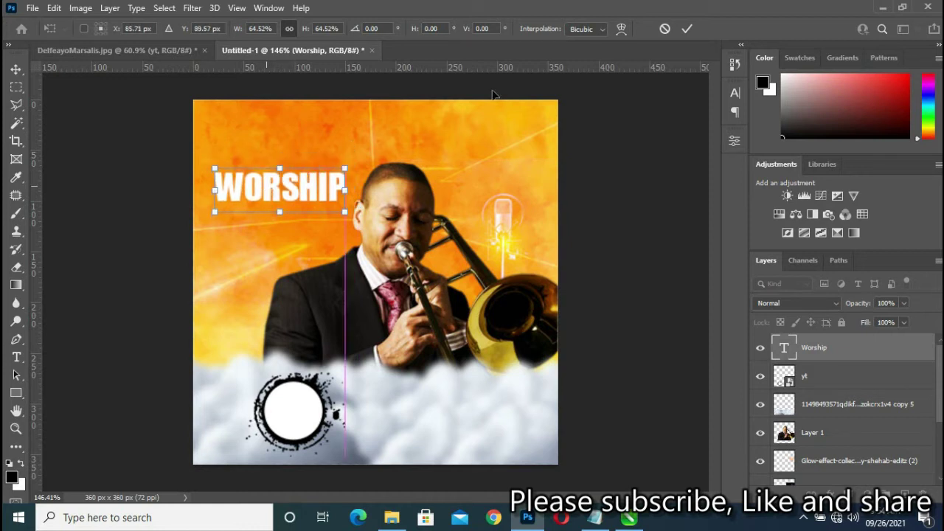
left_click(687, 28)
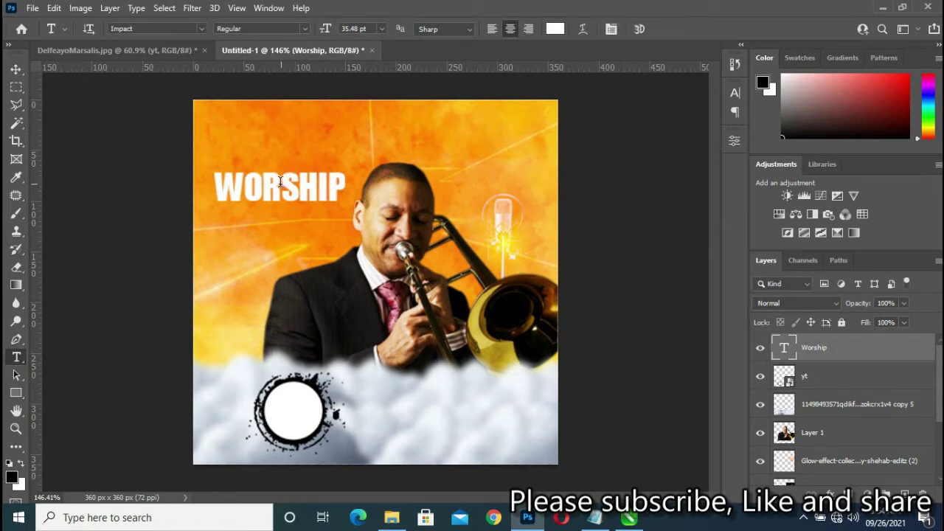
- Set the WORSHIP title's font to Raleway Heavy from the Character panel
left_click(201, 28)
left_click(200, 27)
left_click(735, 92)
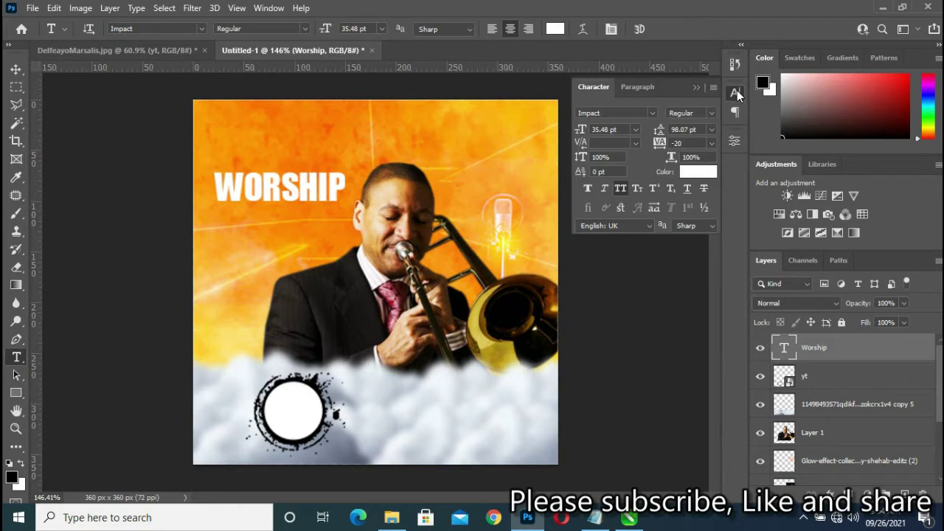
left_click(655, 113)
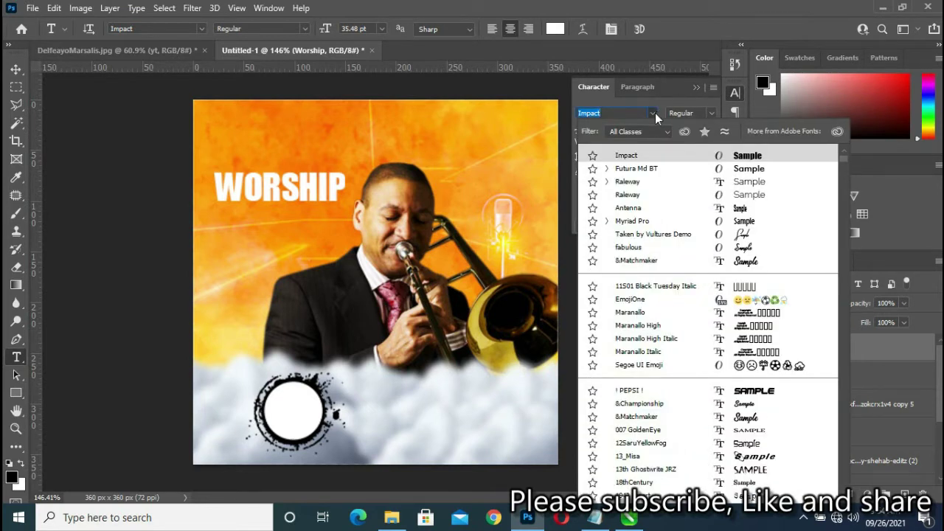
key("Down")
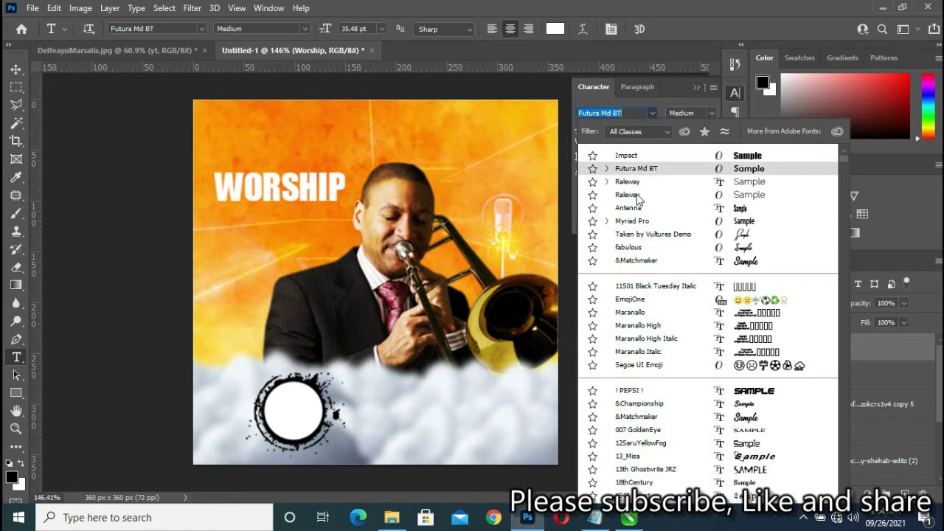
key("Down")
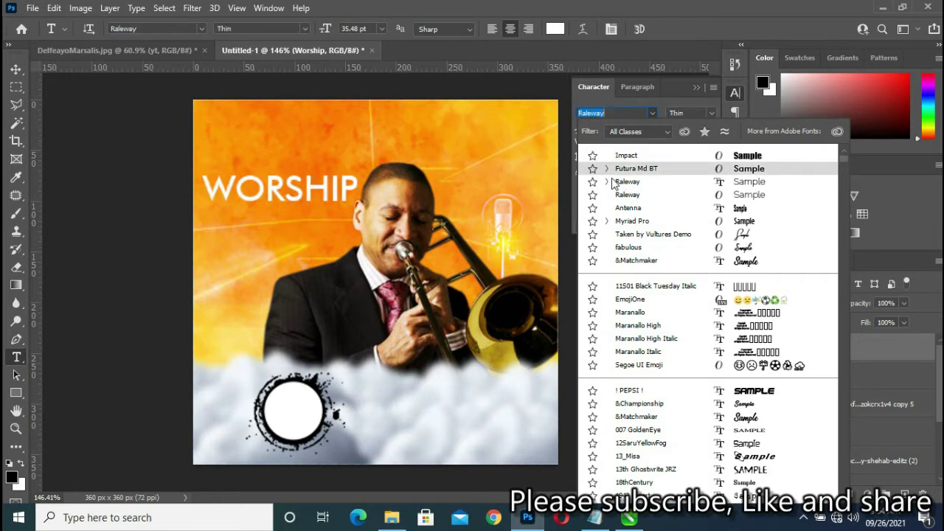
key("Down")
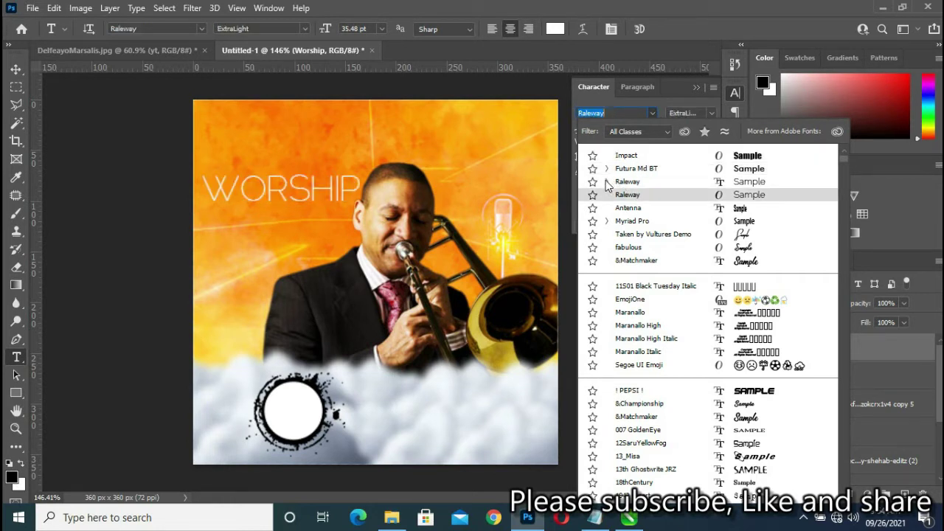
left_click(606, 182)
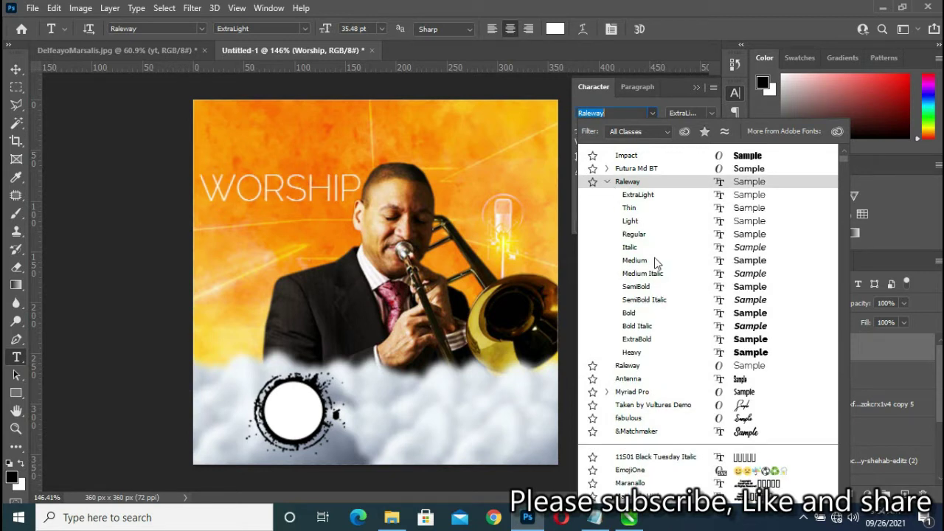
left_click(633, 353)
- Resize the title to about 31 pt and shift it slightly left and down
left_click(387, 184)
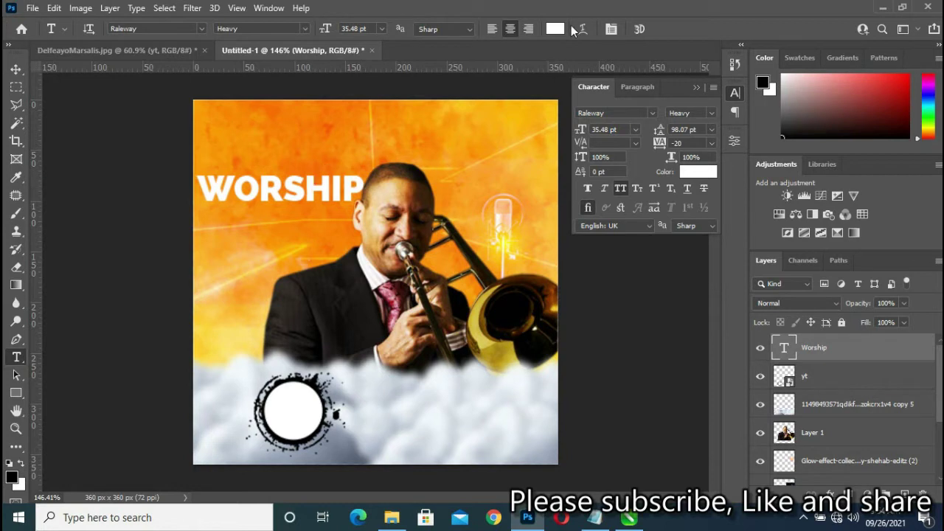
left_click(15, 70)
left_click_drag(197, 201, 224, 198)
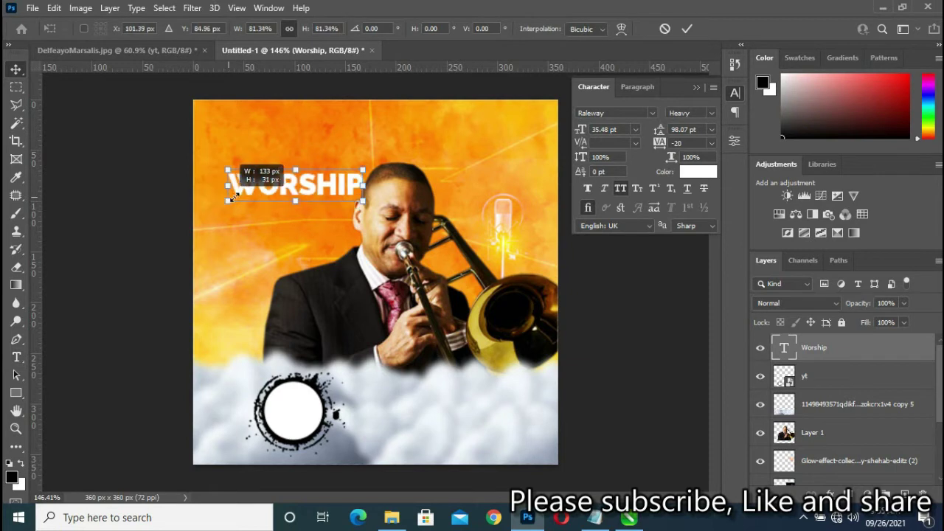
left_click_drag(224, 198, 217, 203)
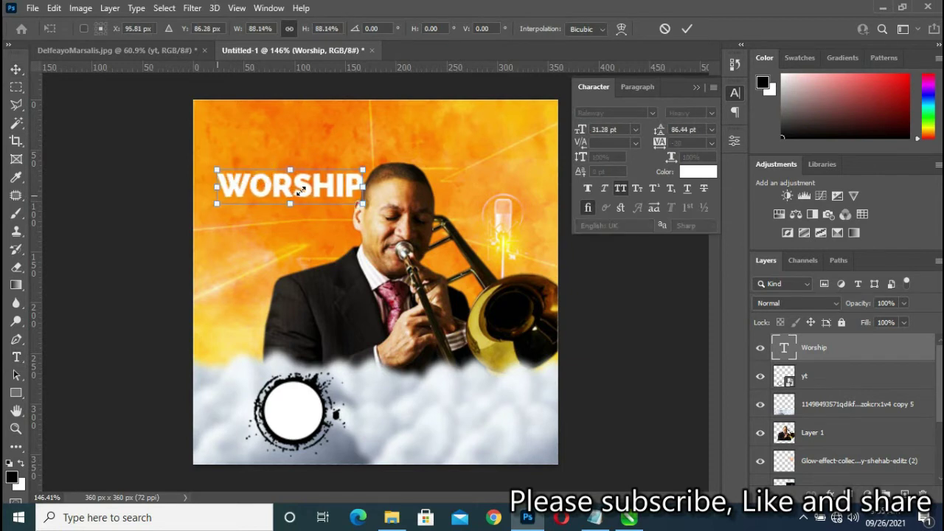
left_click_drag(301, 190, 296, 195)
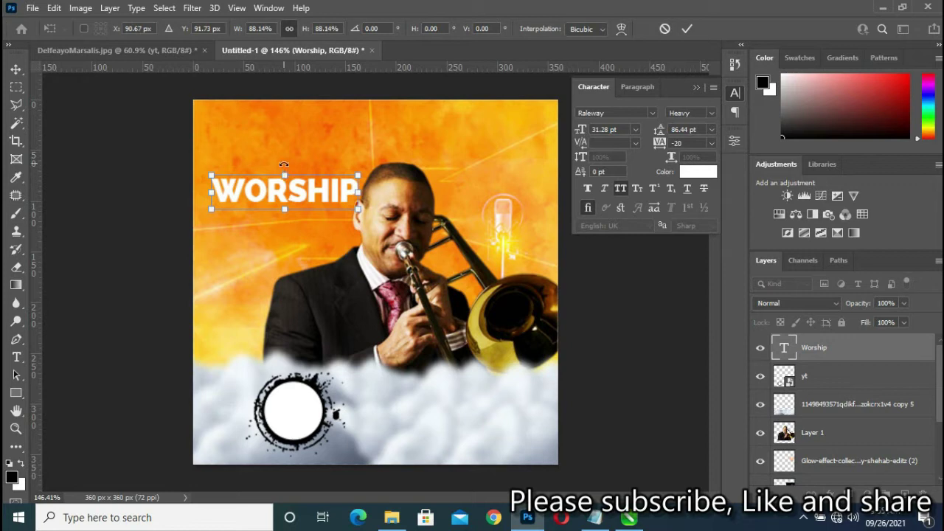
key("Return")
left_click(652, 113)
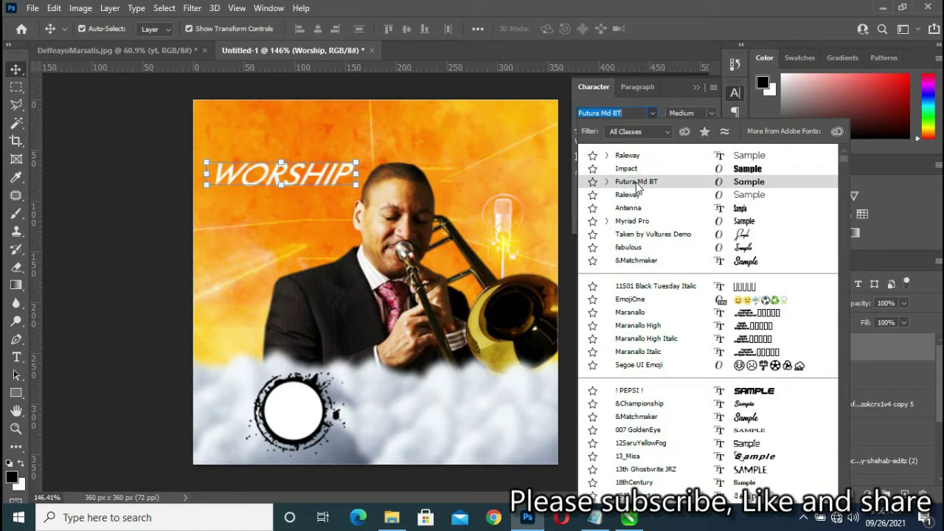
- Change the title font to Futura Md BT in mixed case 'Worship'
left_click(633, 182)
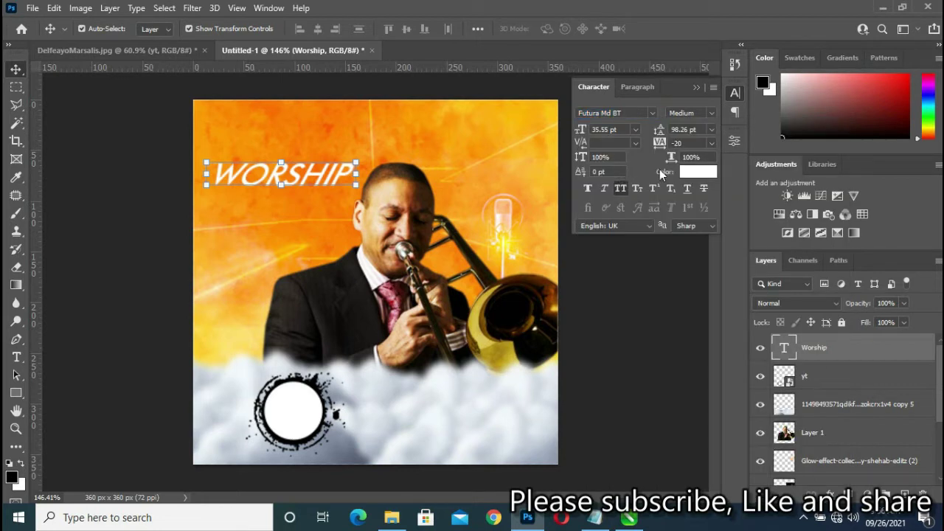
left_click(621, 189)
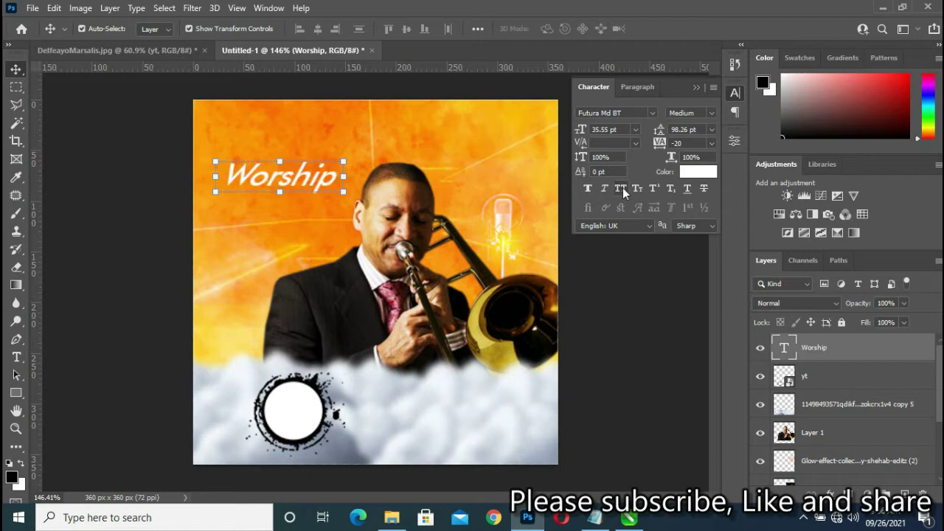
left_click(621, 188)
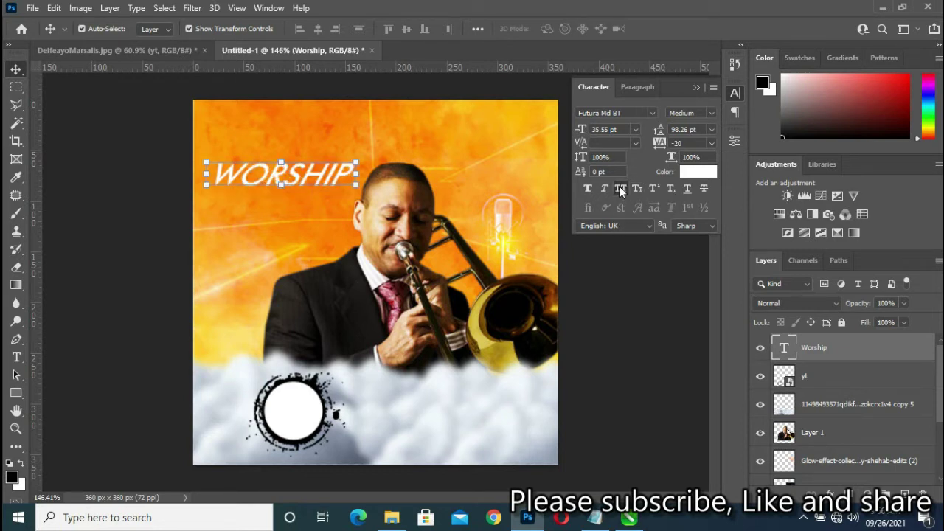
left_click(620, 188)
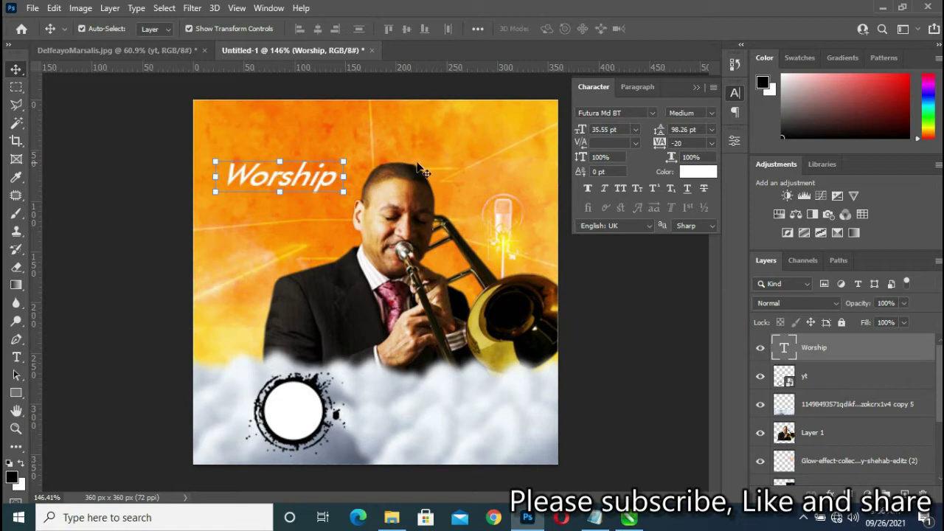
- Make the title Bold Italic and enlarge it slightly
left_click(714, 116)
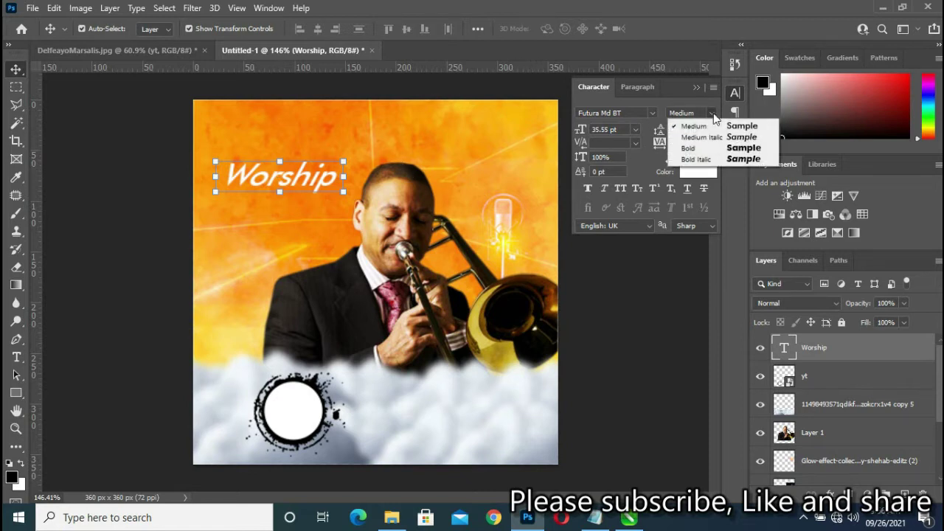
left_click(707, 160)
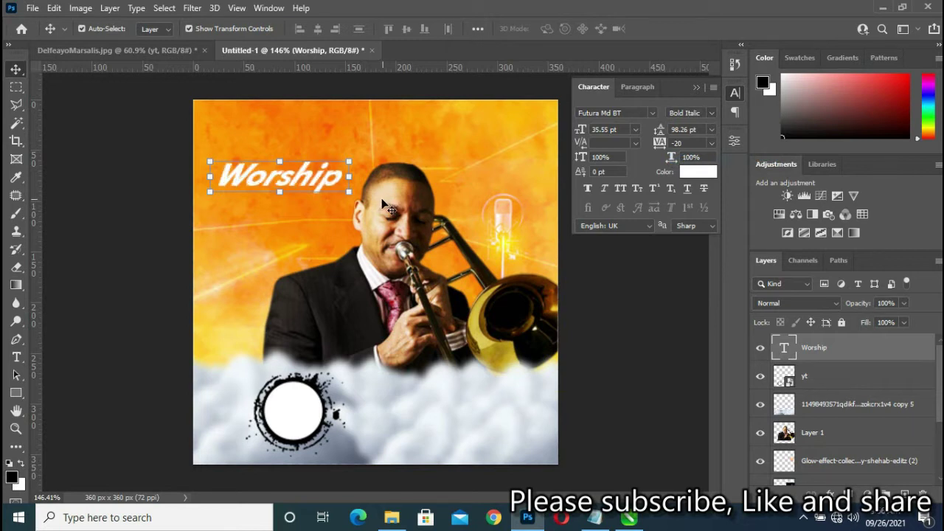
left_click_drag(351, 193, 366, 197)
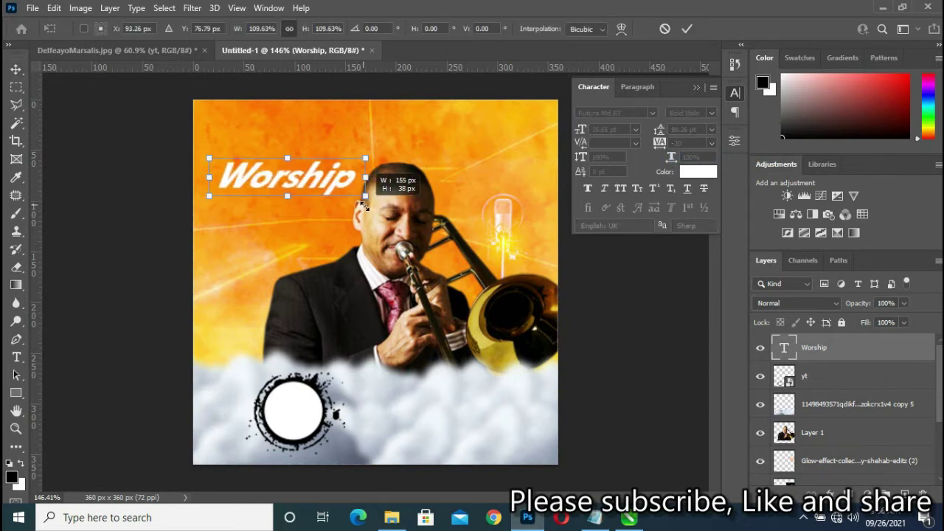
left_click(686, 31)
key("Return")
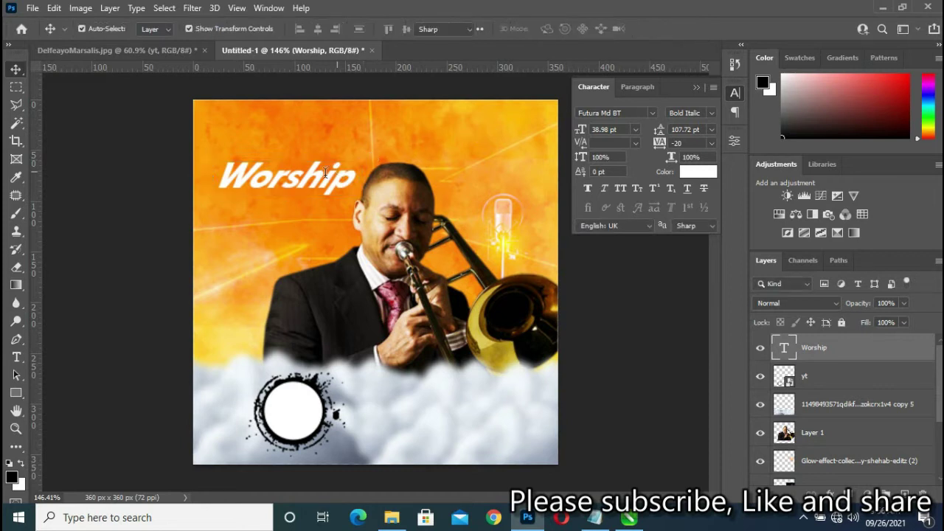
- Break the title into 'Wor / ship' on two lines and tighten the leading toward 53 pt
left_click(289, 176)
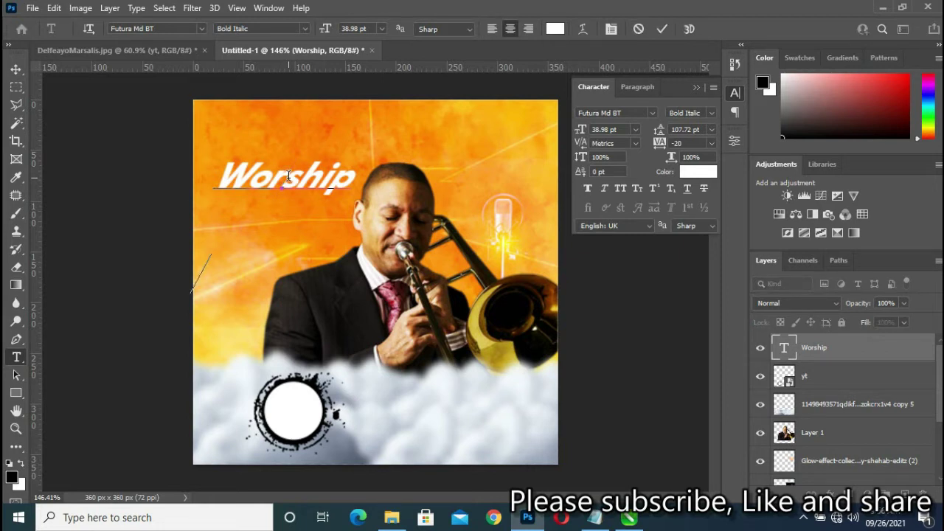
key("Return")
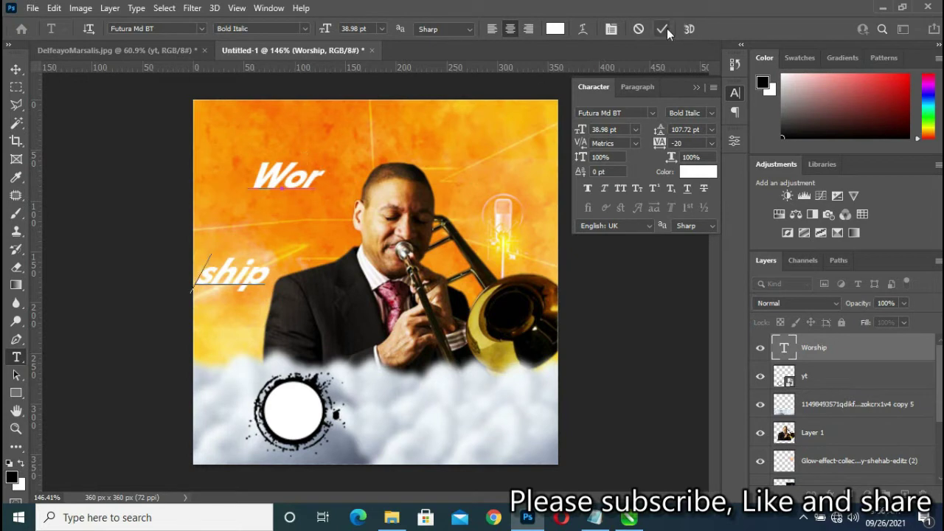
key("ctrl+Return")
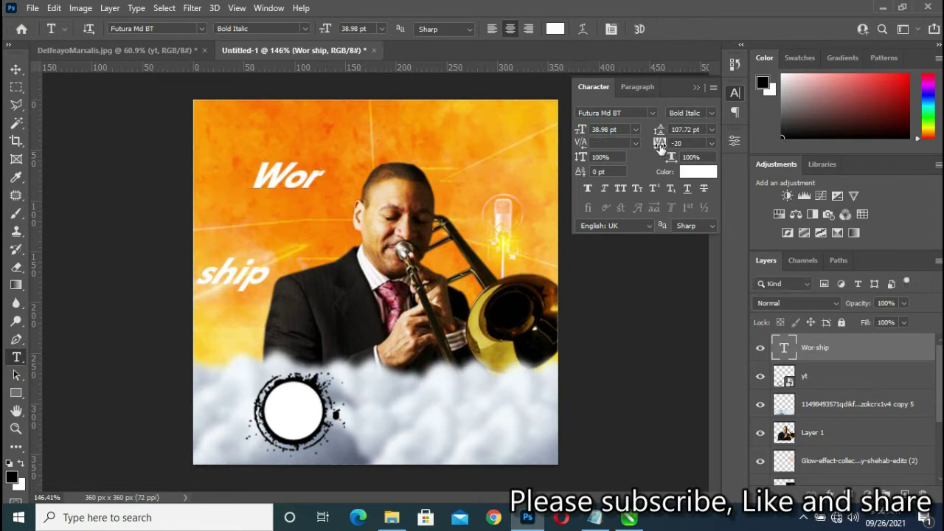
left_click_drag(662, 131, 652, 130)
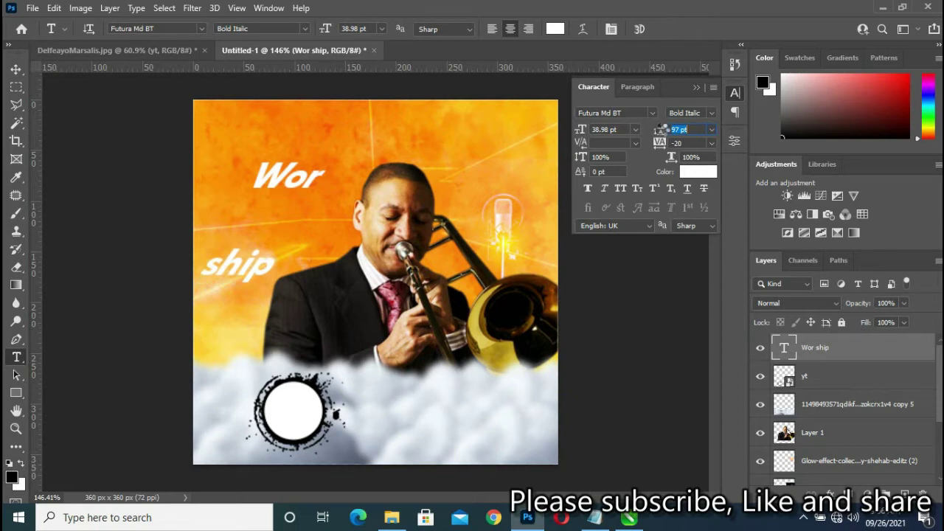
left_click(659, 131)
left_click_drag(660, 132, 654, 131)
left_click(660, 132)
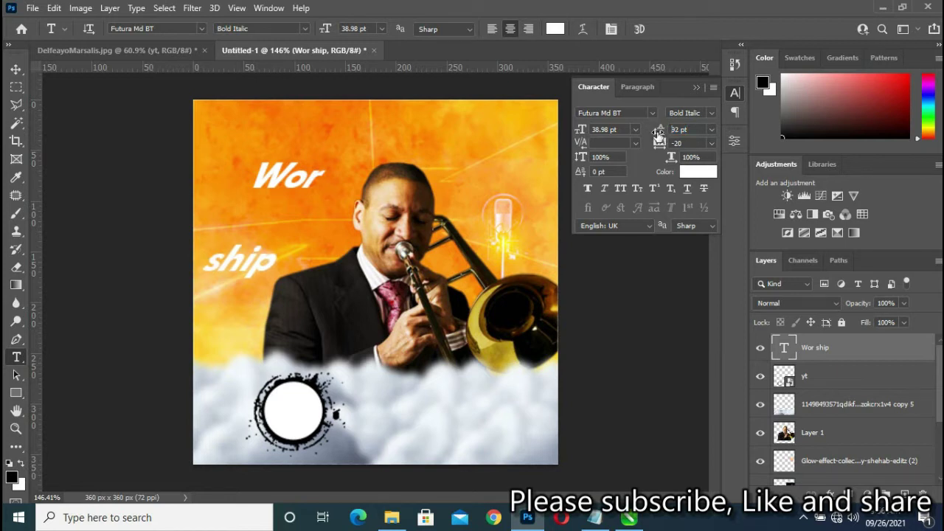
left_click_drag(661, 132, 660, 130)
left_click(662, 130)
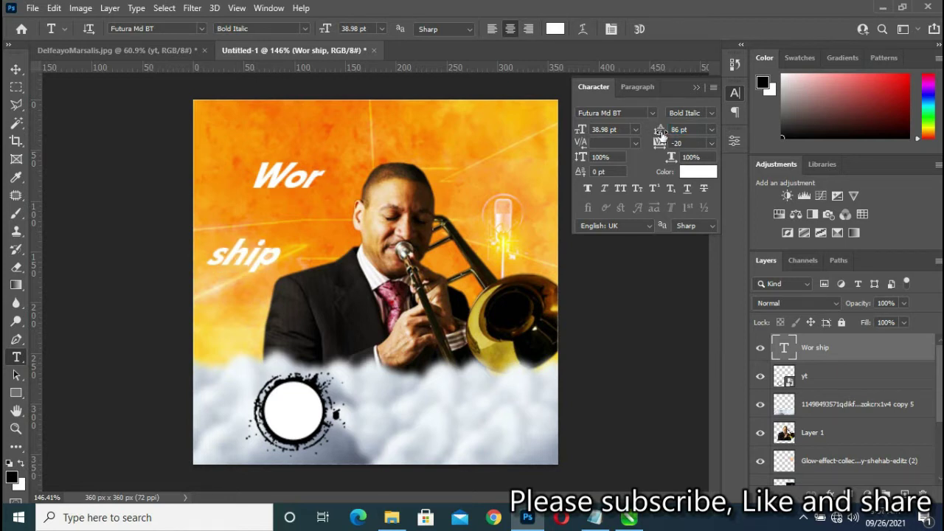
left_click_drag(662, 130, 649, 130)
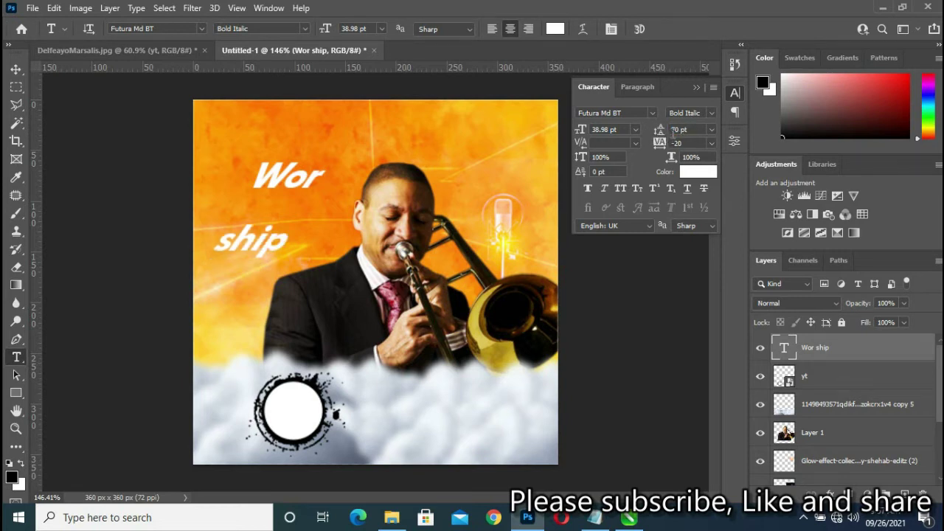
left_click_drag(662, 130, 646, 129)
- Enter a new leading value, dismiss the range warning, and settle the leading at 33 pt
left_click(690, 130)
key("Return")
type("01")
key("Return")
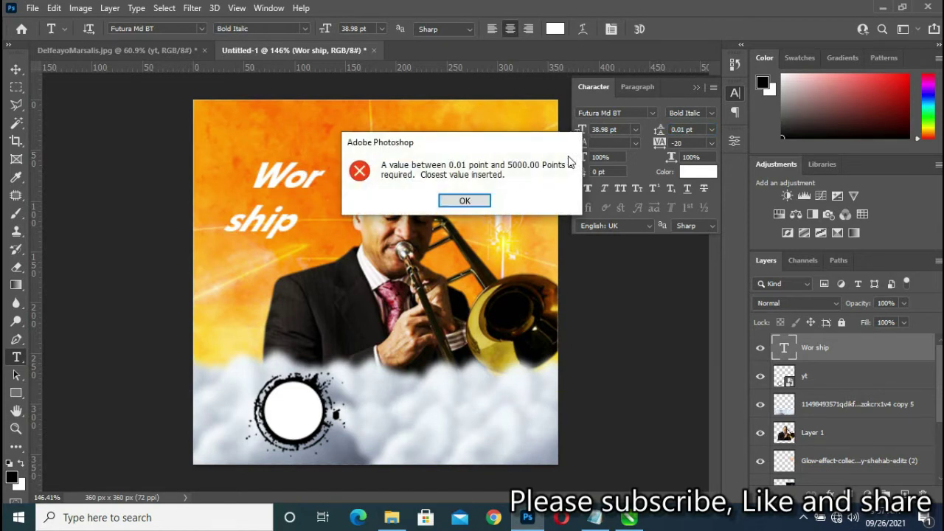
left_click(465, 200)
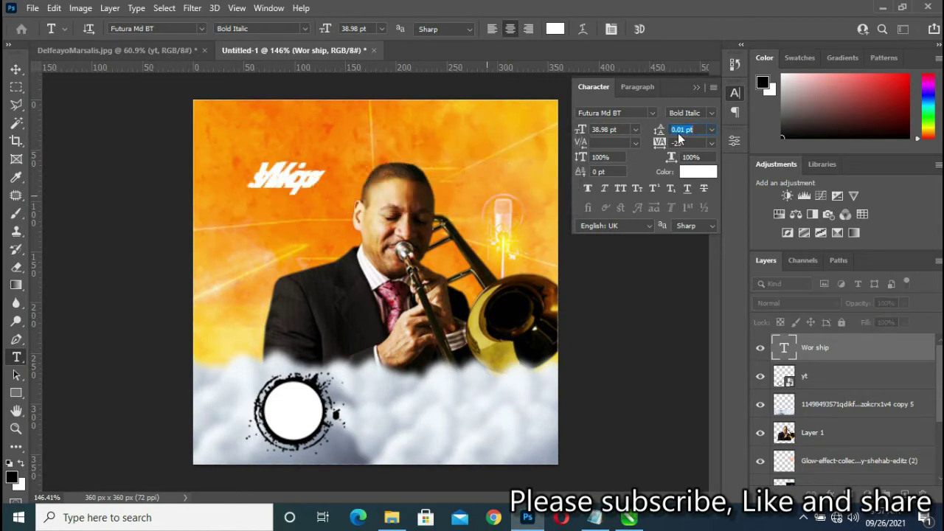
left_click_drag(655, 131, 660, 131)
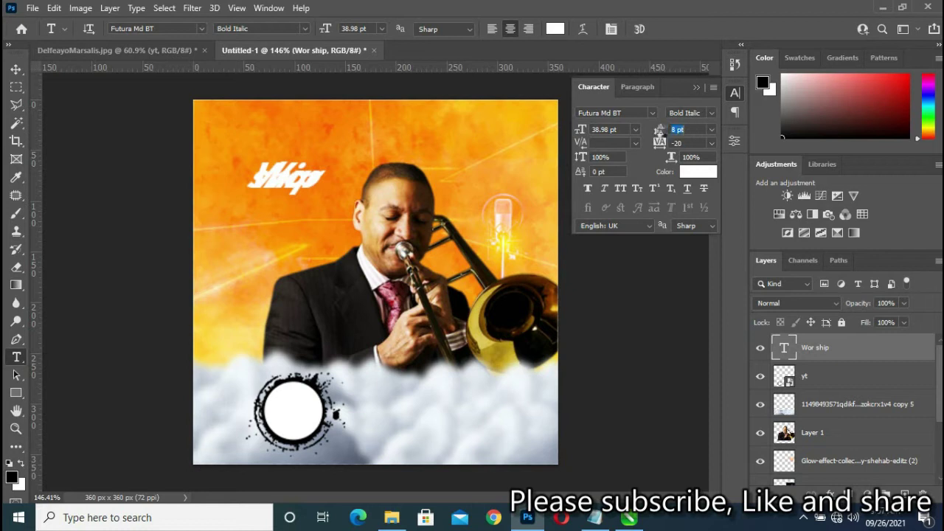
left_click_drag(659, 131, 664, 132)
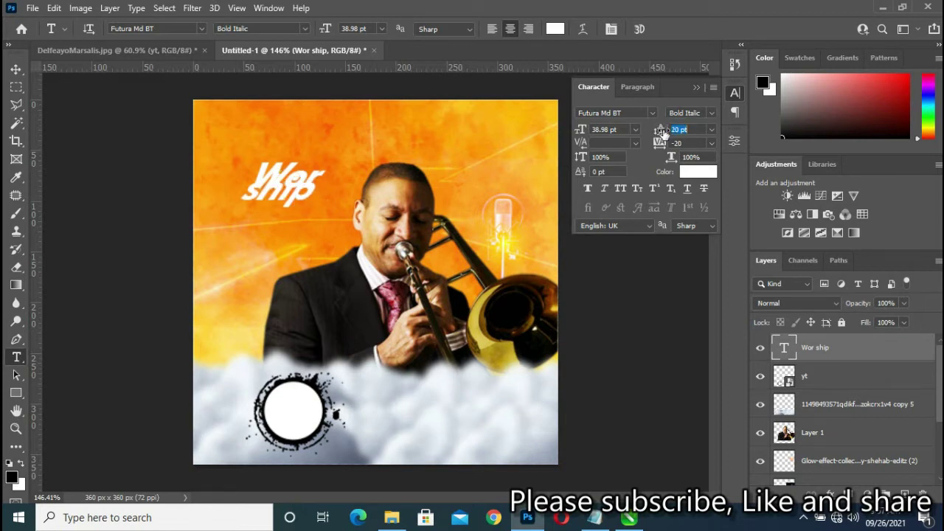
left_click_drag(662, 131, 666, 133)
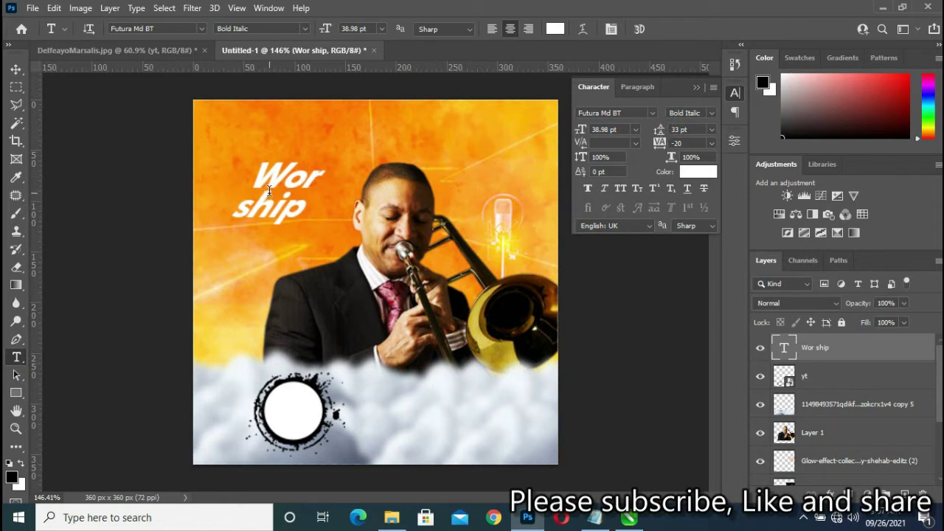
key("v")
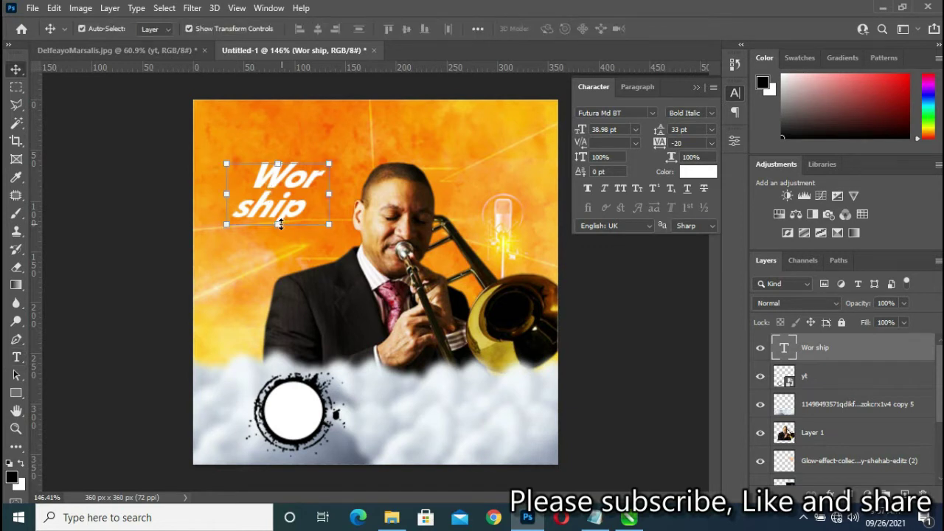
- Select the Wor ship layer and skew the title horizontally by about 8.7°
right_click(280, 224)
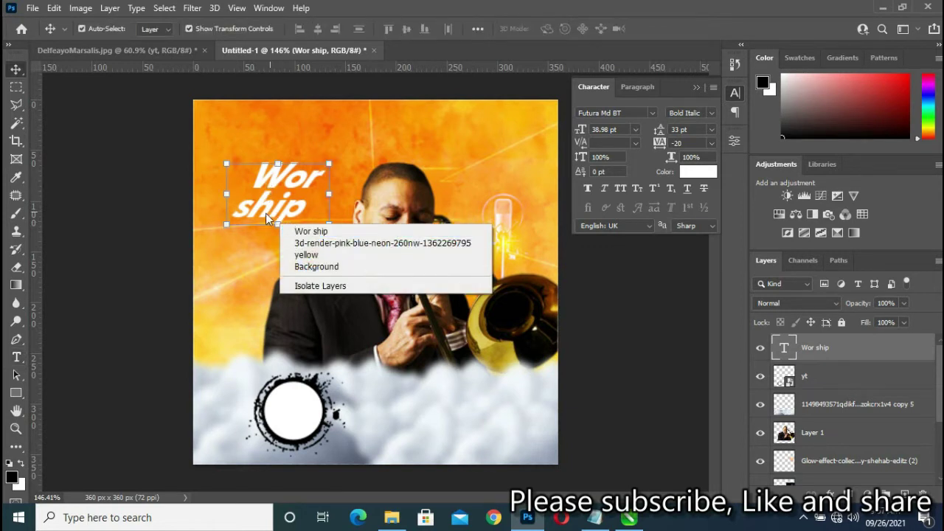
left_click(274, 220)
right_click(277, 226)
right_click(273, 213)
left_click(275, 216)
key("ctrl+t")
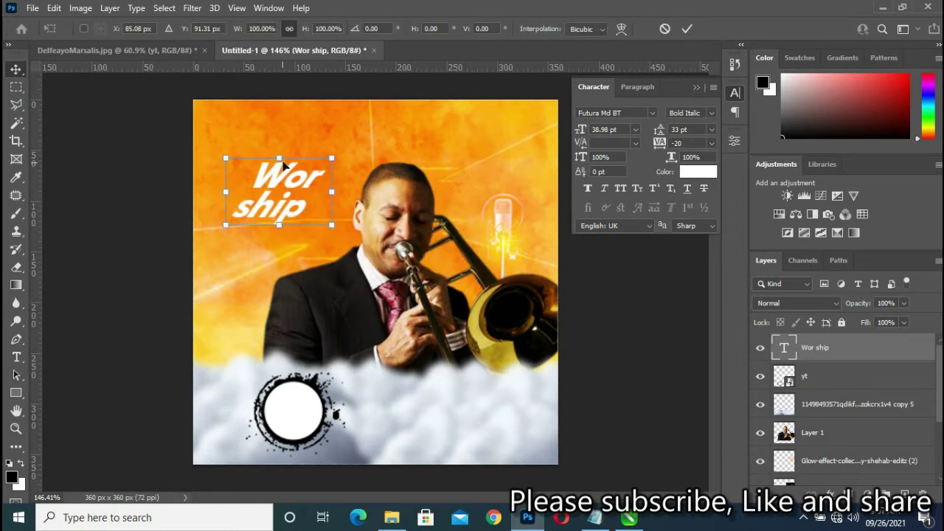
left_click_drag(281, 162, 281, 159)
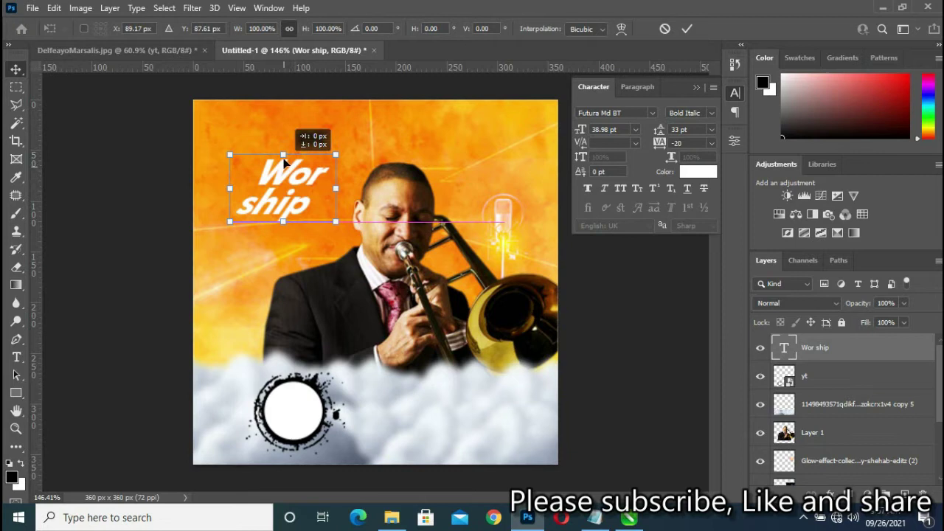
right_click(284, 210)
left_click(304, 259)
left_click_drag(283, 212, 309, 213)
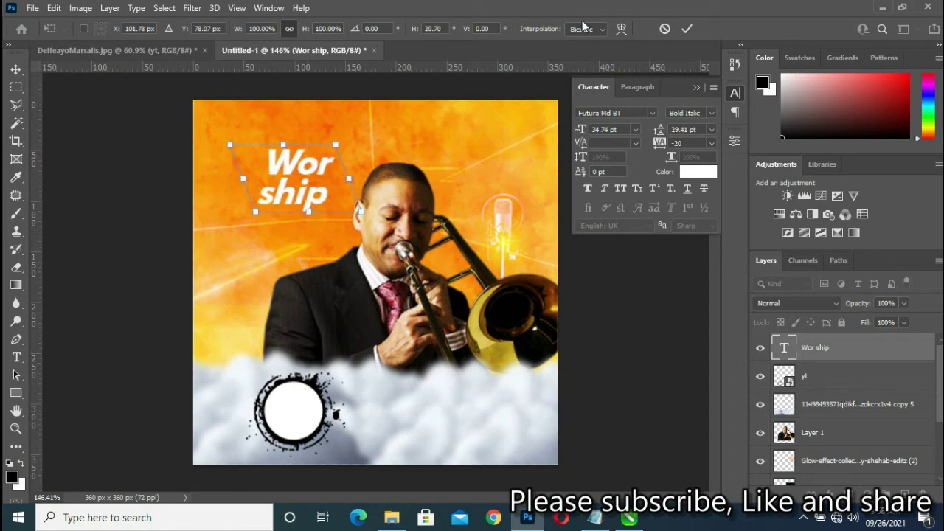
left_click(687, 28)
- Enlarge the title to about 127% and position it upper-left beside the trombonist's head
left_click_drag(289, 190, 293, 209)
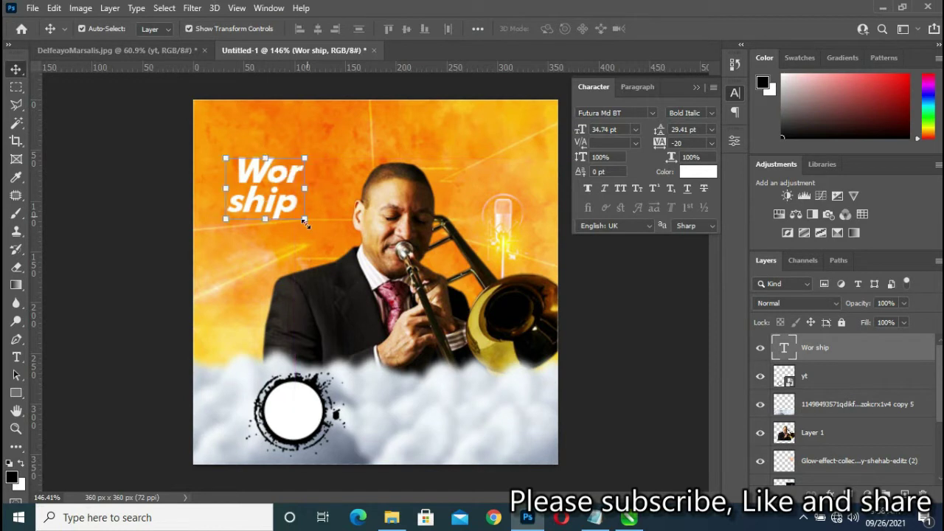
left_click_drag(302, 220, 347, 254)
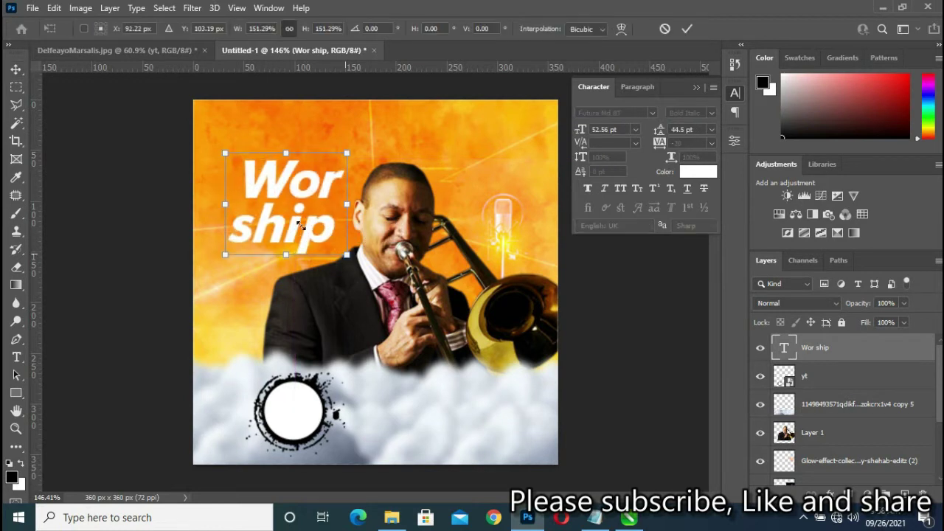
left_click_drag(295, 230, 293, 197)
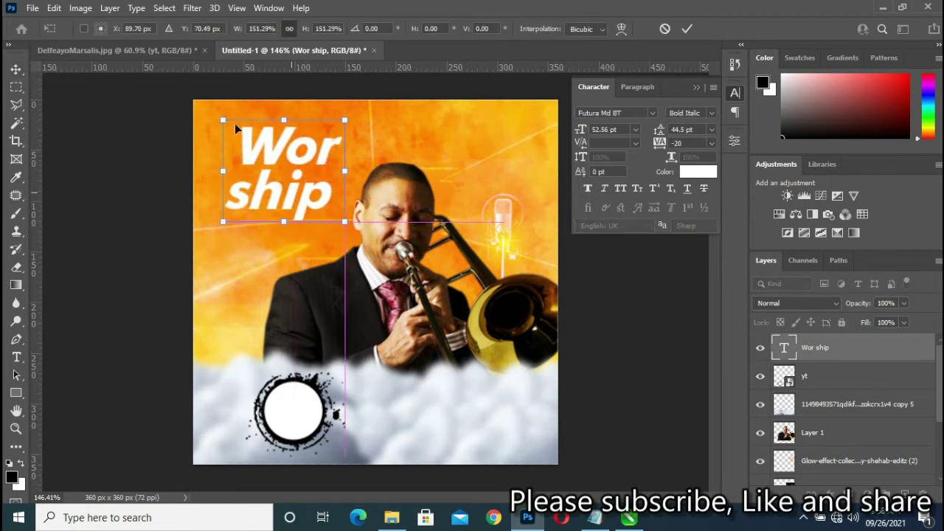
left_click_drag(225, 122, 242, 136)
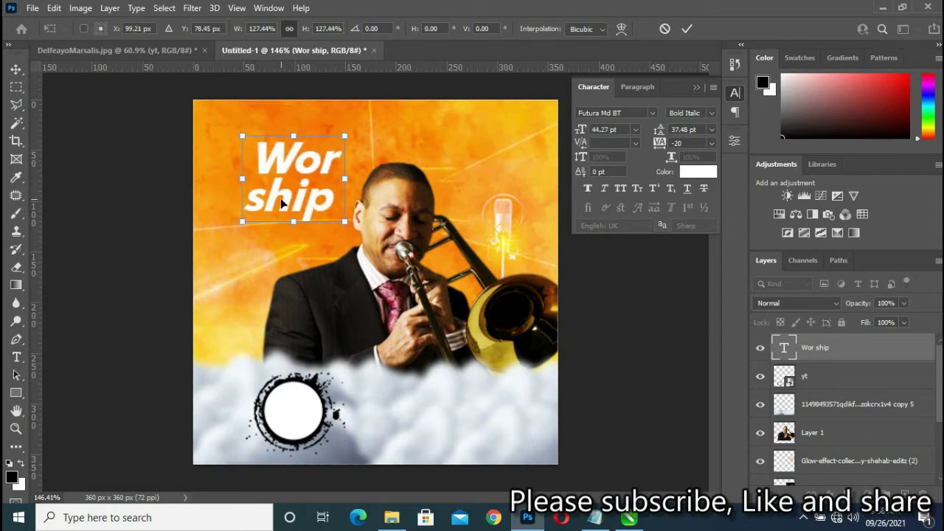
left_click_drag(276, 198, 267, 189)
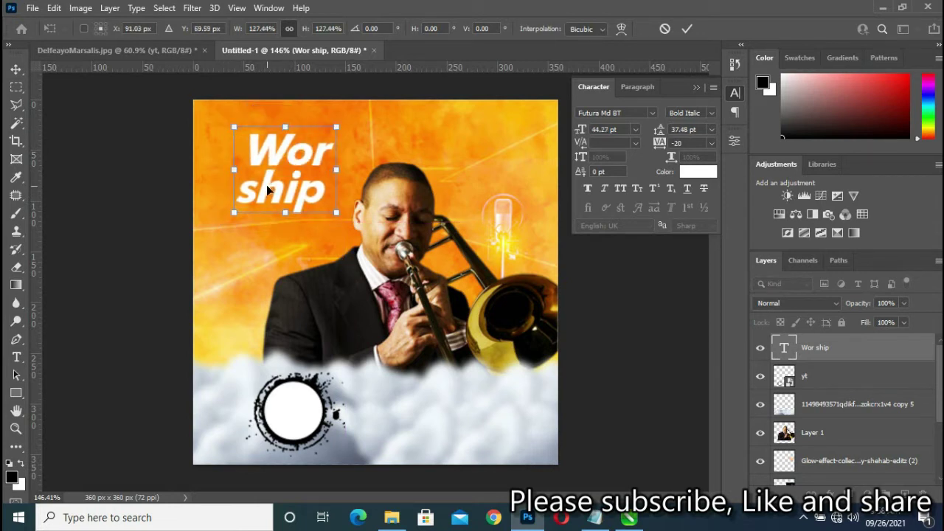
left_click(687, 28)
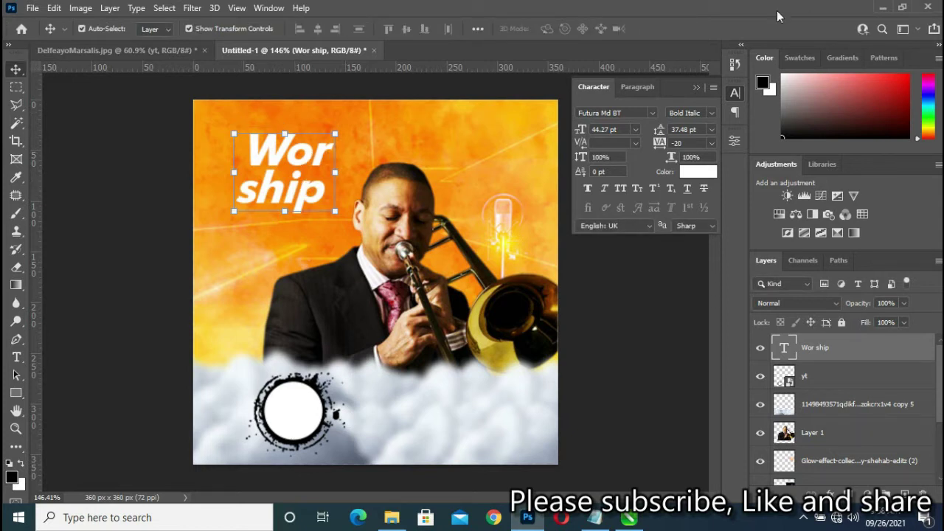
- Give the Wor ship title an outside stroke through its Blending Options
left_click(248, 266)
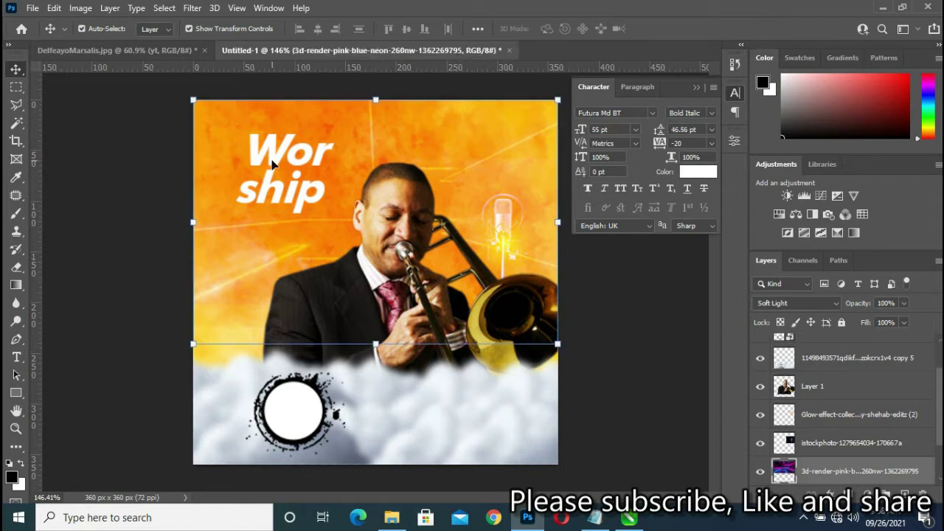
left_click(264, 193)
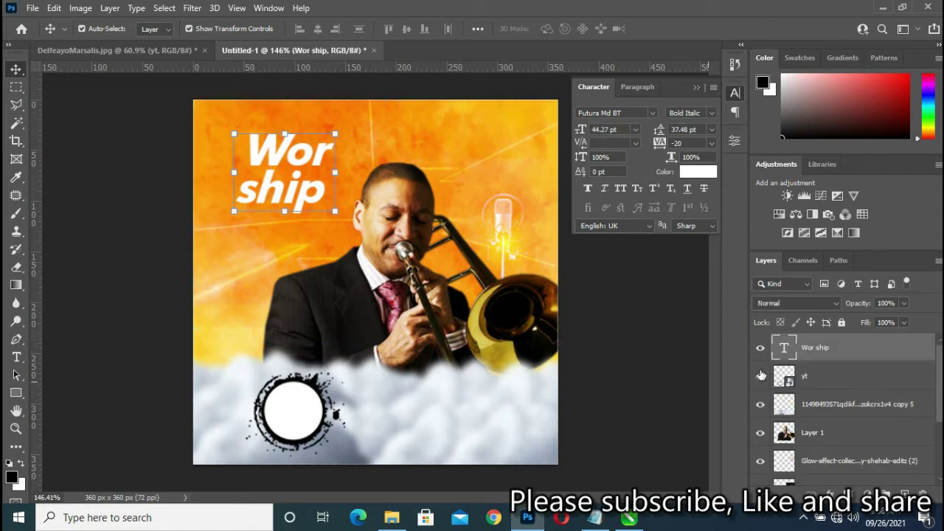
right_click(850, 339)
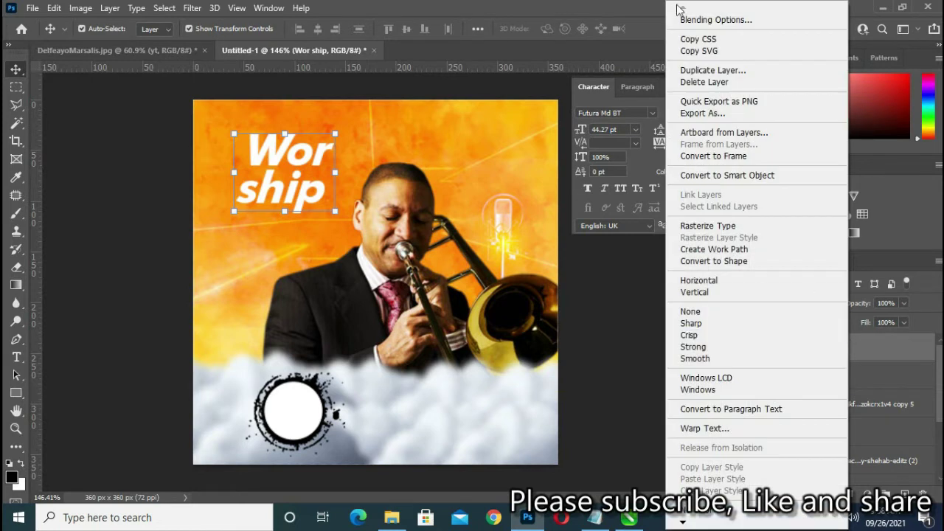
left_click(708, 20)
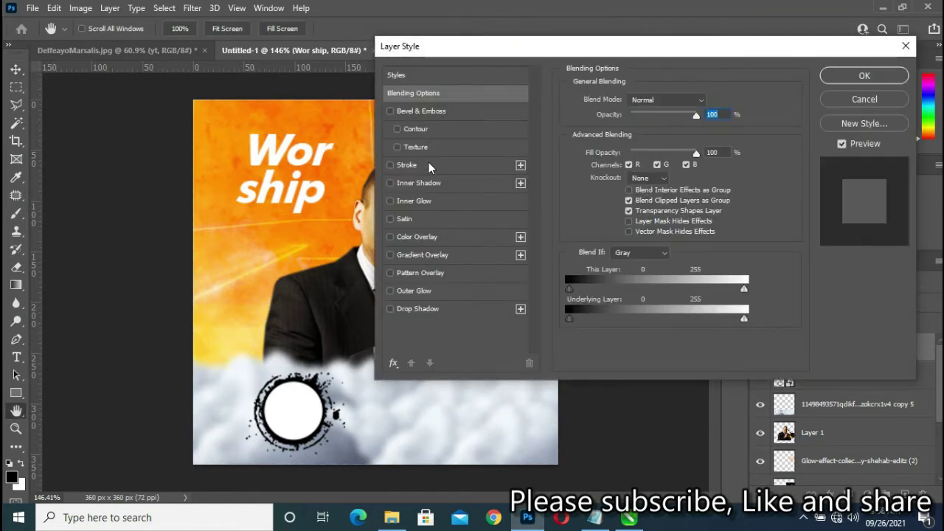
left_click(430, 165)
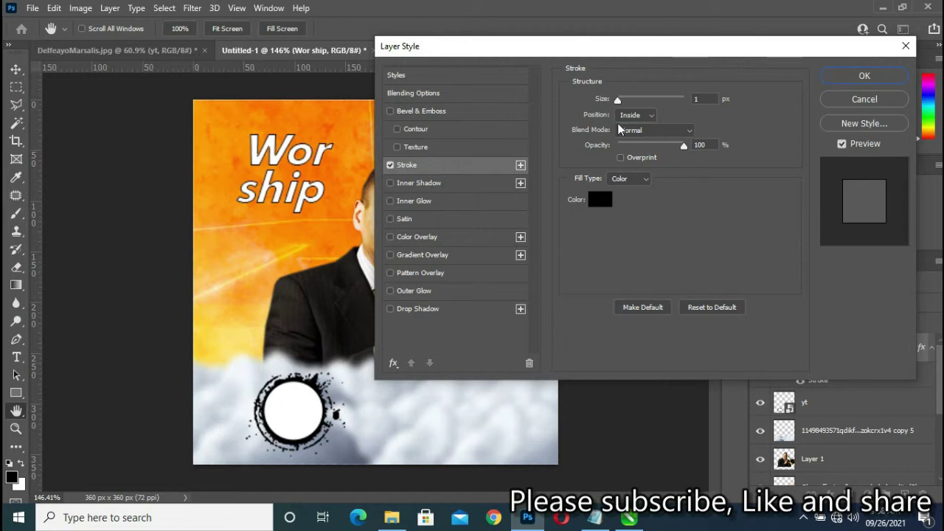
left_click_drag(618, 102, 621, 103)
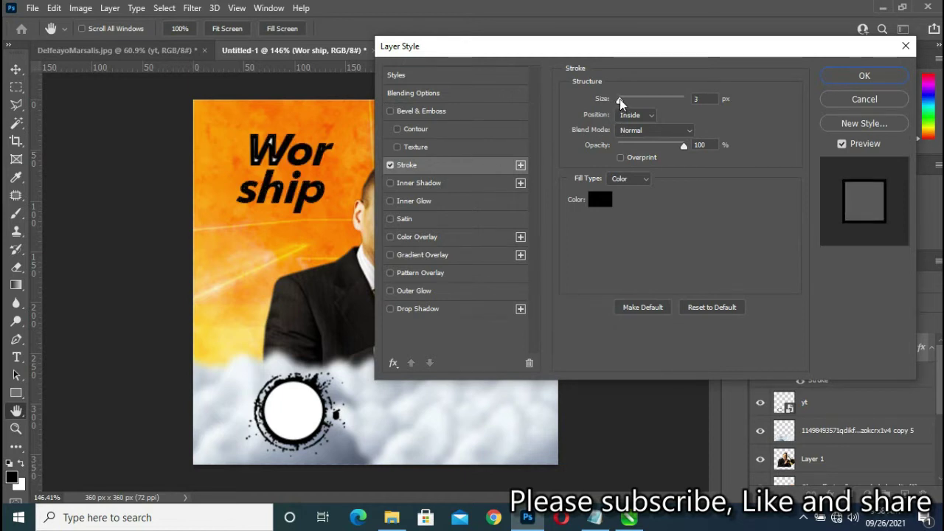
left_click(640, 115)
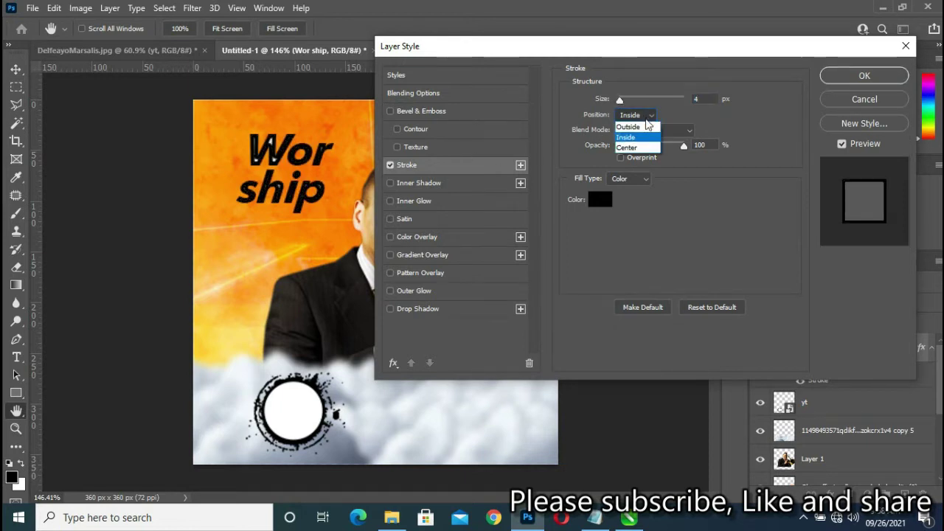
left_click(647, 131)
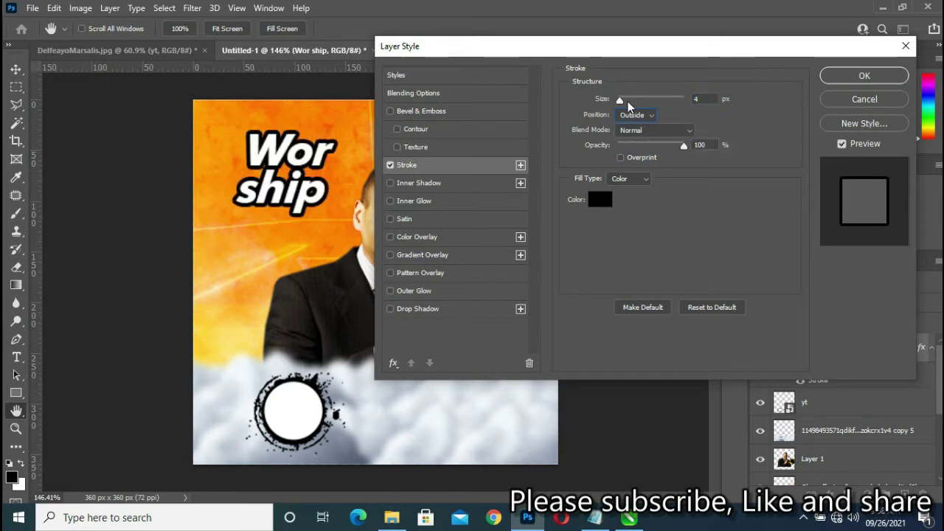
left_click_drag(619, 103, 620, 103)
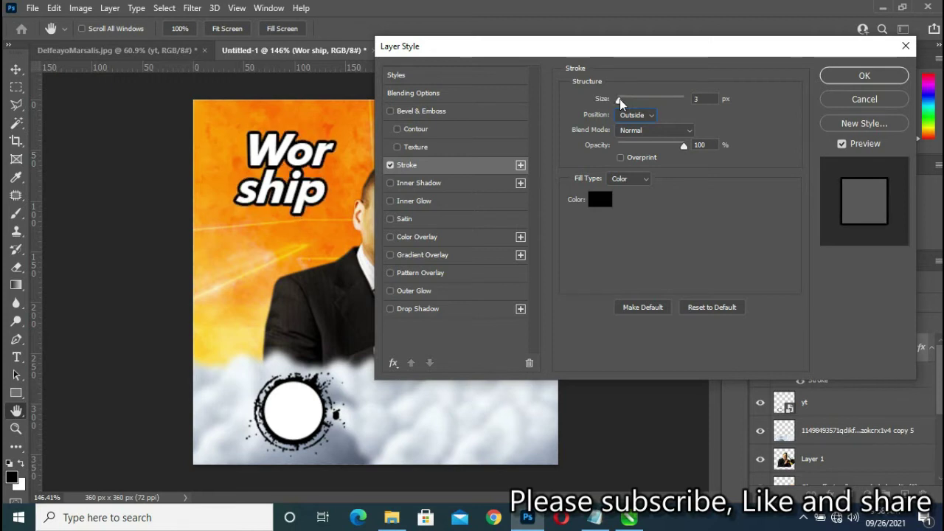
left_click_drag(620, 103, 621, 104)
left_click(846, 77)
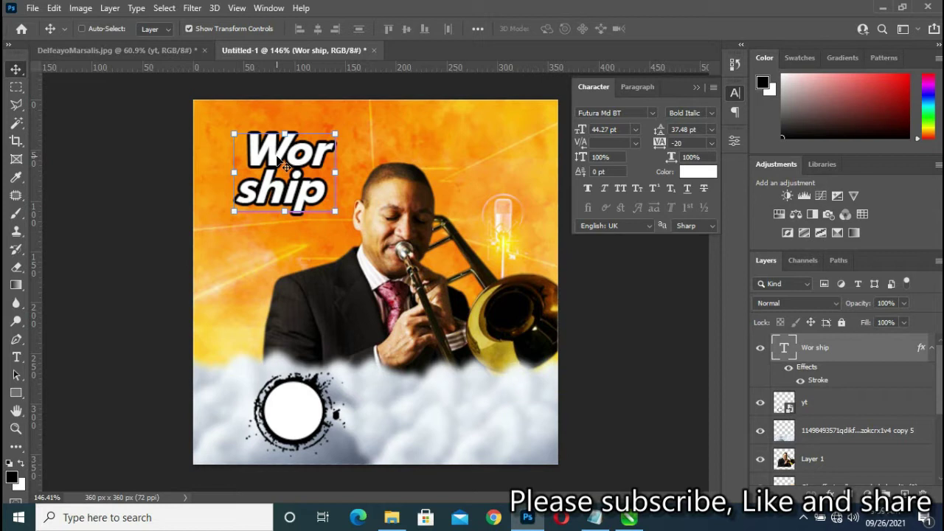
- Duplicate the title below itself, select the copy's text, and copy 'Meddly' from the notes
mouse_move(285, 166)
left_mouse_down()
mouse_move(260, 236)
mouse_move(270, 242)
left_mouse_up()
key("t")
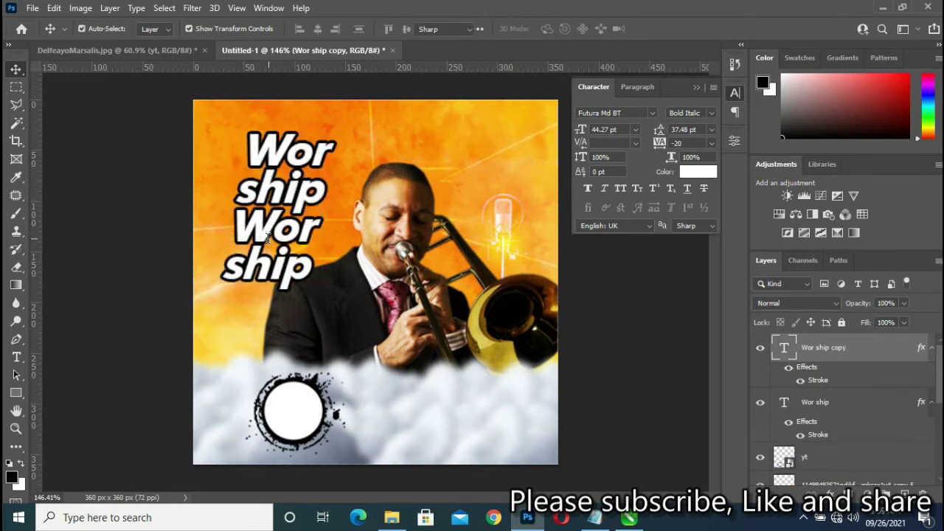
left_click(274, 238)
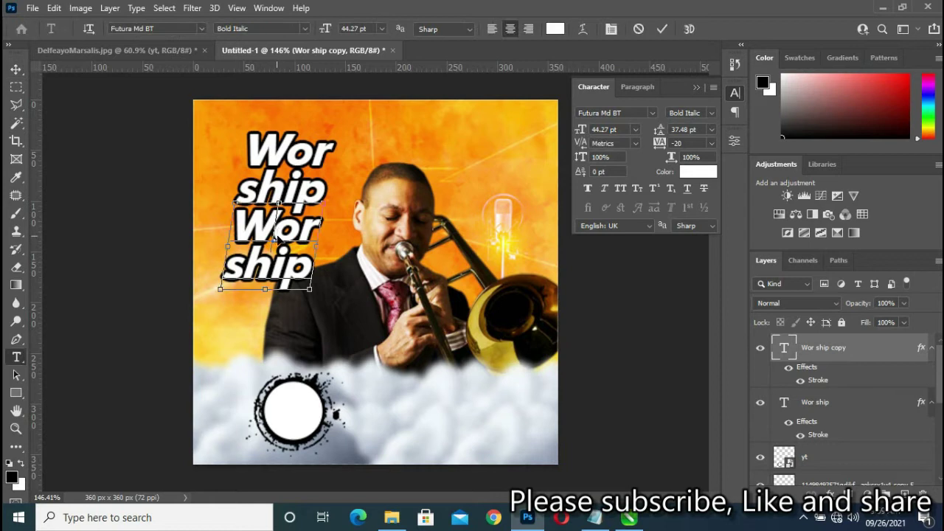
key("ctrl+a")
left_click(594, 518)
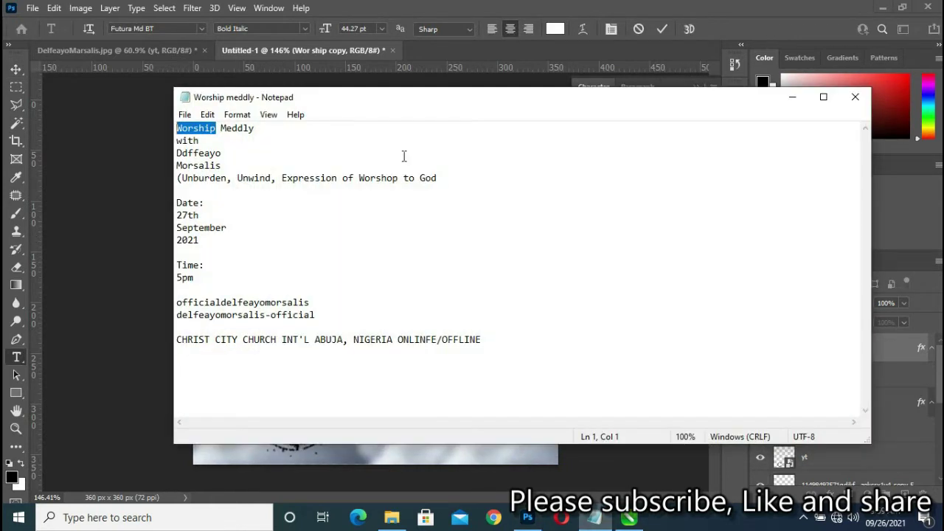
left_click_drag(254, 128, 227, 138)
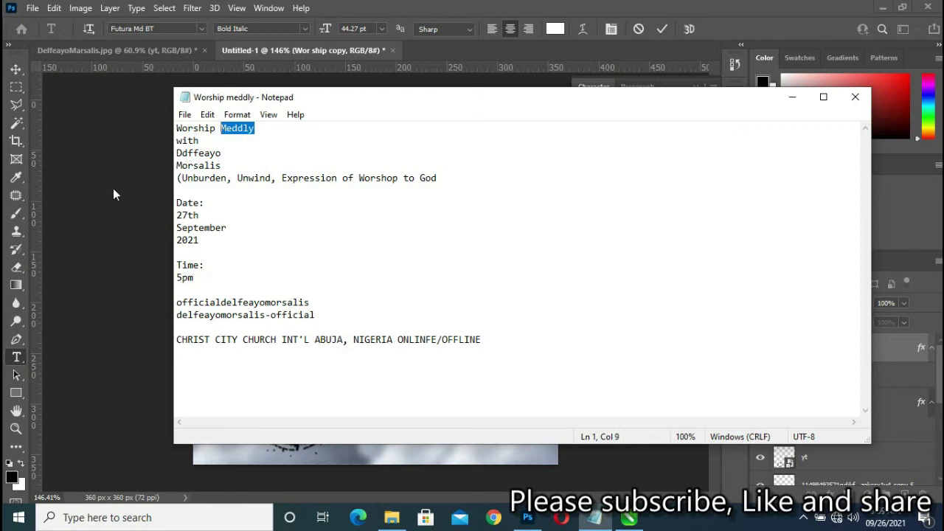
left_click(136, 213)
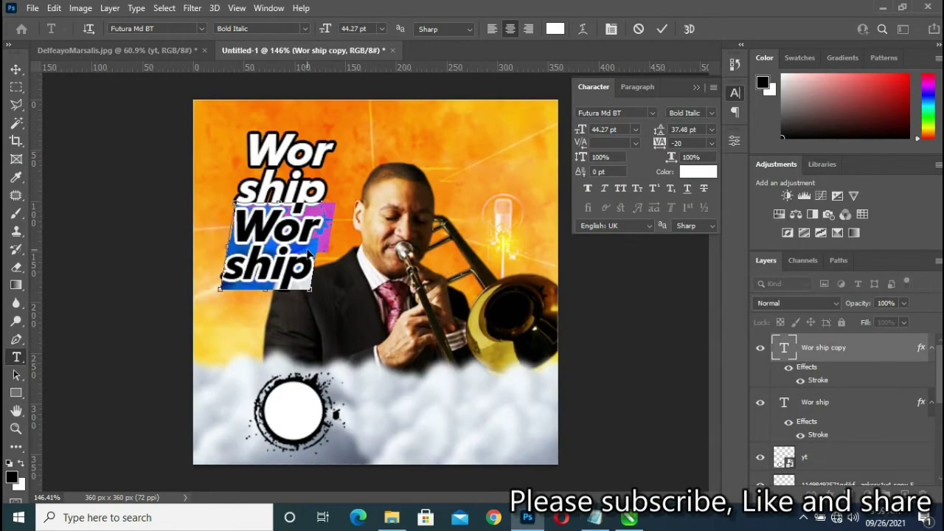
- Paste 'Meddly' into the duplicate, set it to 31 pt, and place it under 'ship'
key("ctrl+a")
type("Meddly")
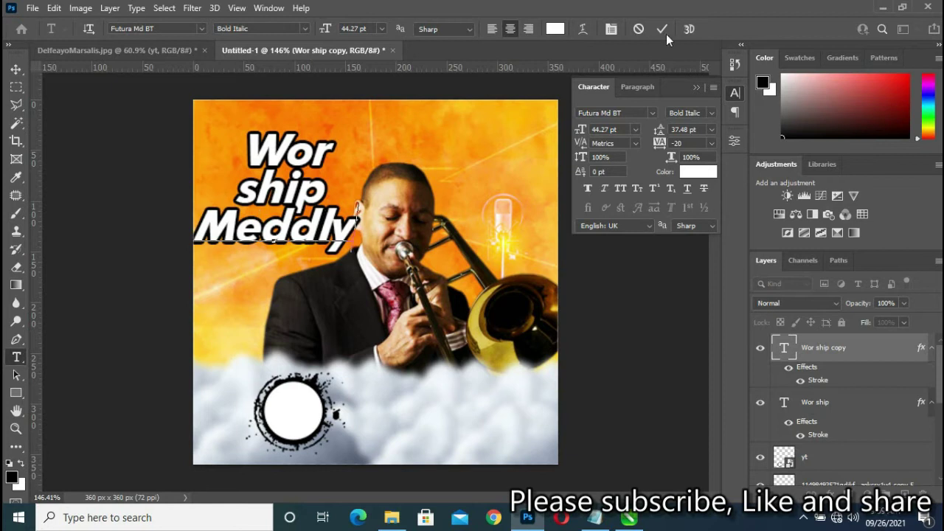
left_click(660, 29)
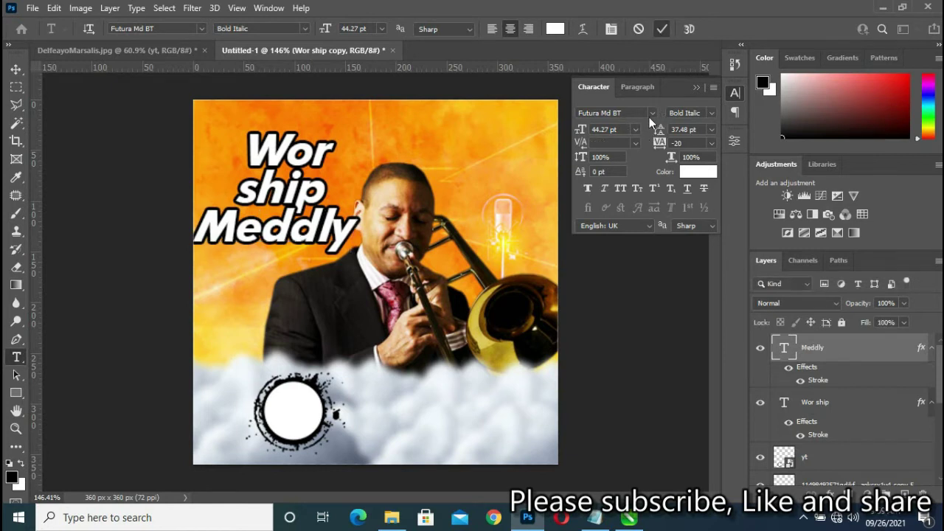
left_click_drag(581, 132, 568, 132)
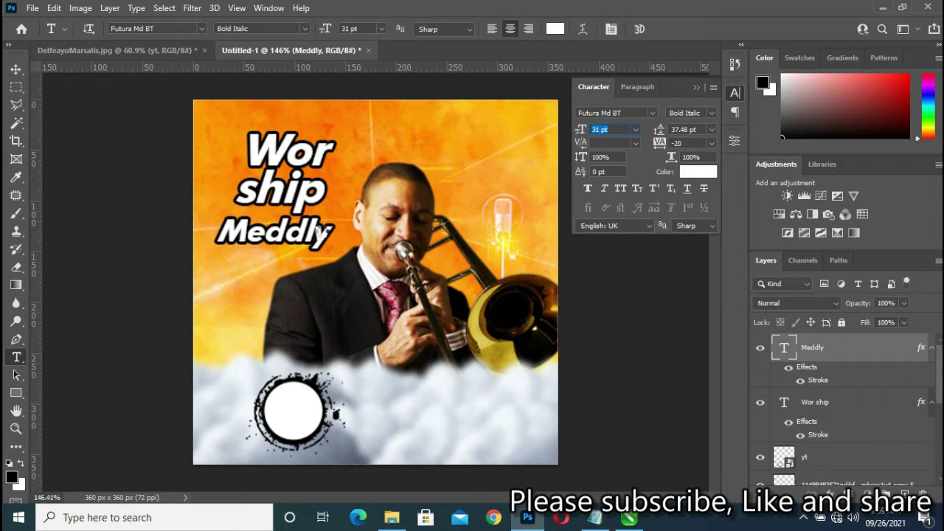
left_click_drag(270, 243, 270, 231)
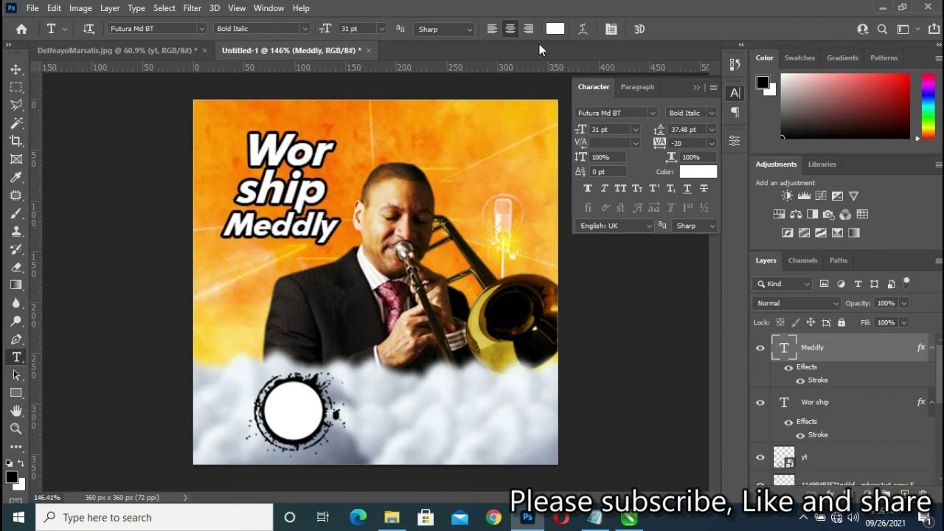
left_click(697, 171)
- Colour the Meddly text bright red ff3b3b
left_click_drag(722, 157, 709, 119)
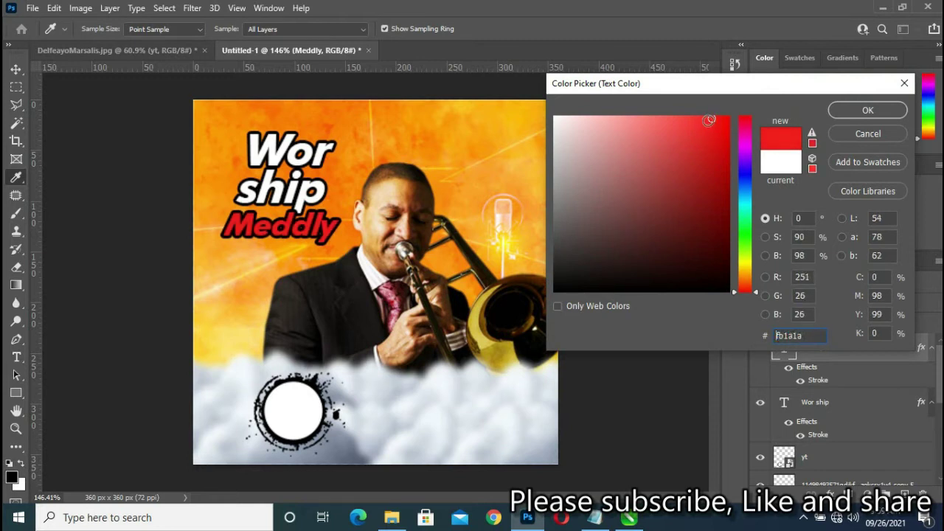
left_click_drag(709, 120, 689, 116)
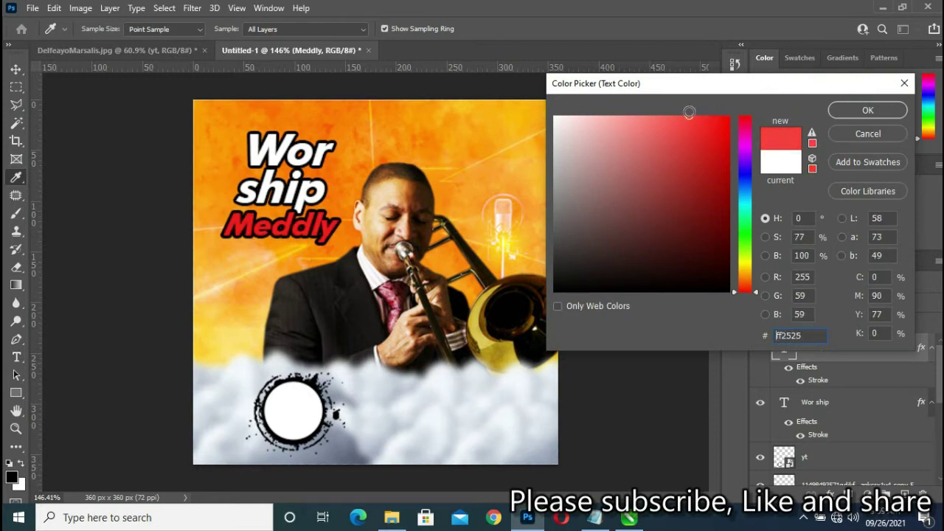
left_click(863, 113)
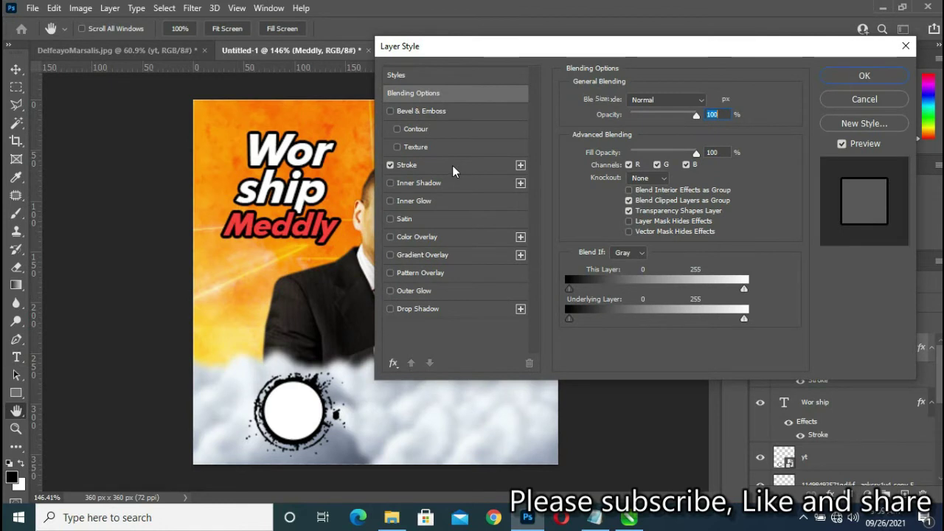
- Change Meddly's stroke colour from black to white
left_click(453, 167)
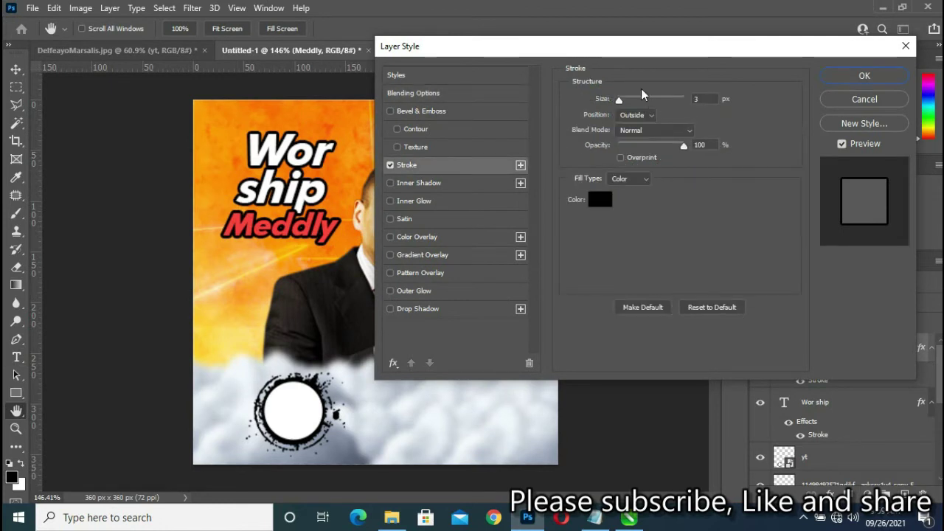
left_click(600, 200)
left_click_drag(613, 151, 555, 116)
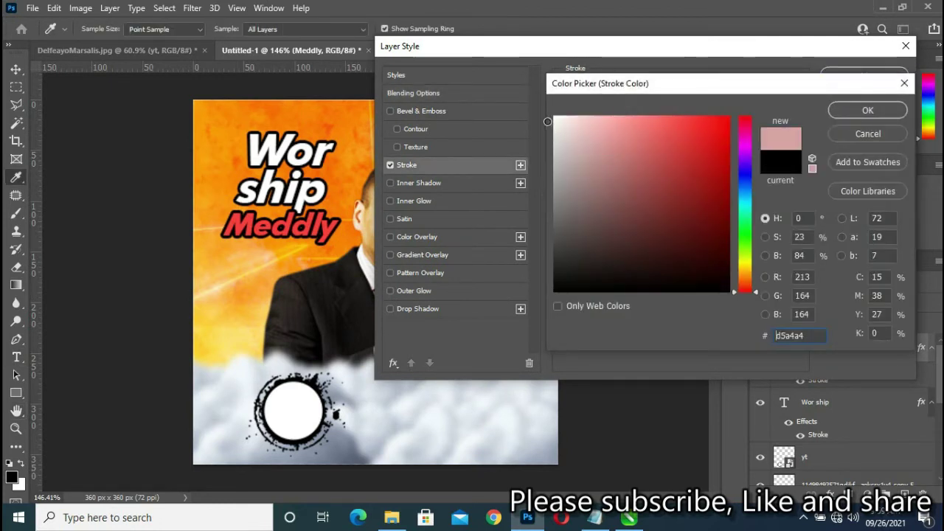
left_click(873, 111)
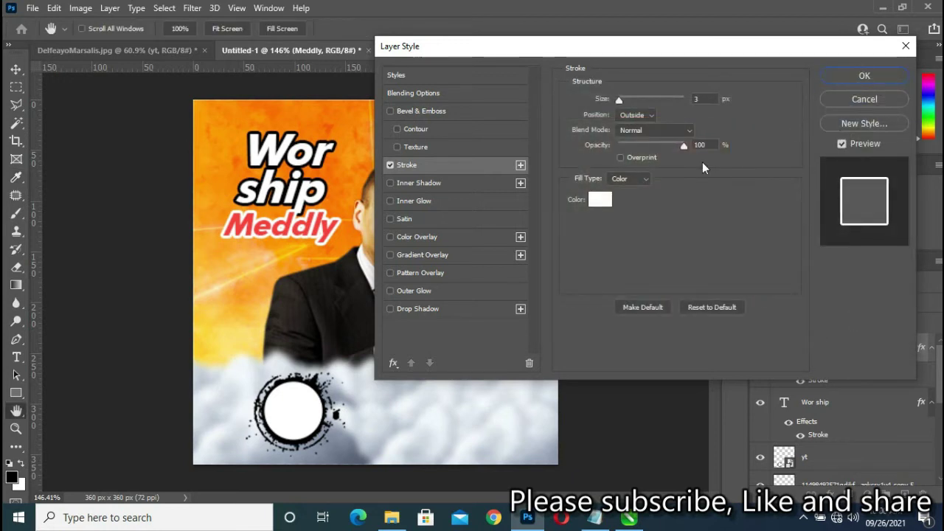
- Add a drop shadow to Meddly and set its angle to 0°
left_click(437, 310)
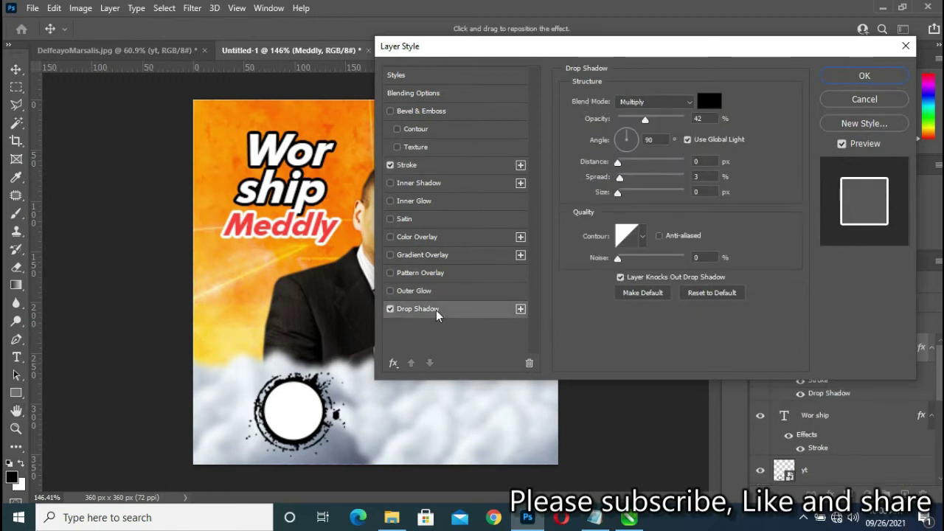
left_click_drag(689, 51, 722, 68)
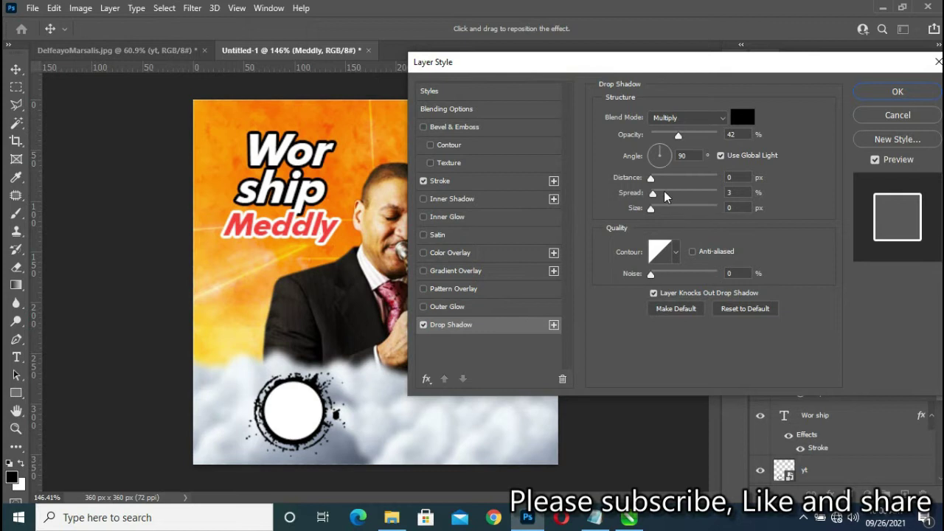
left_click_drag(651, 179, 654, 179)
mouse_move(653, 193)
left_mouse_down()
mouse_move(657, 210)
mouse_move(663, 194)
left_mouse_up()
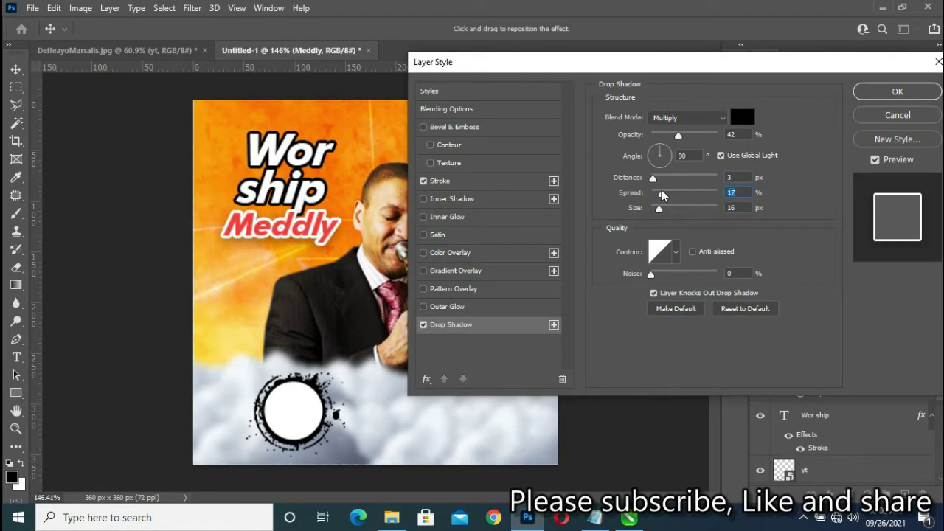
left_click_drag(653, 179, 655, 180)
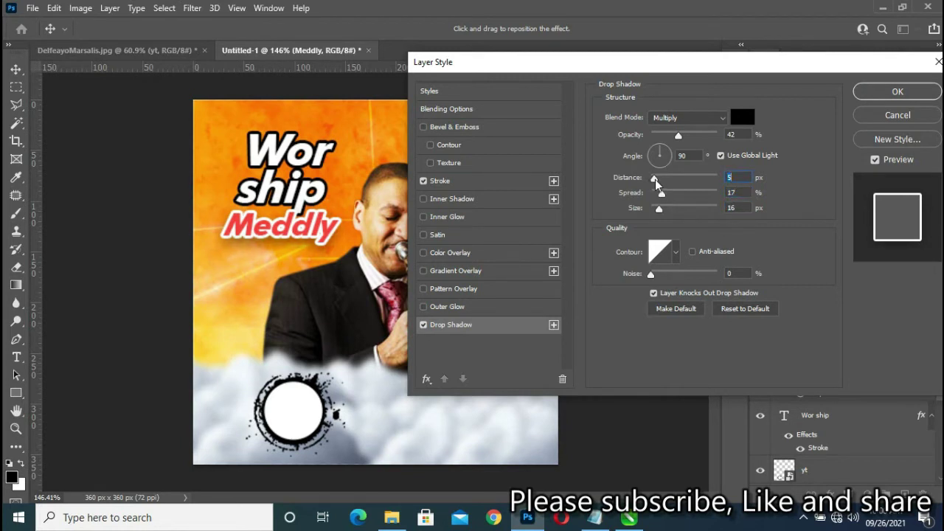
left_click_drag(679, 136, 674, 138)
left_click_drag(660, 153, 673, 162)
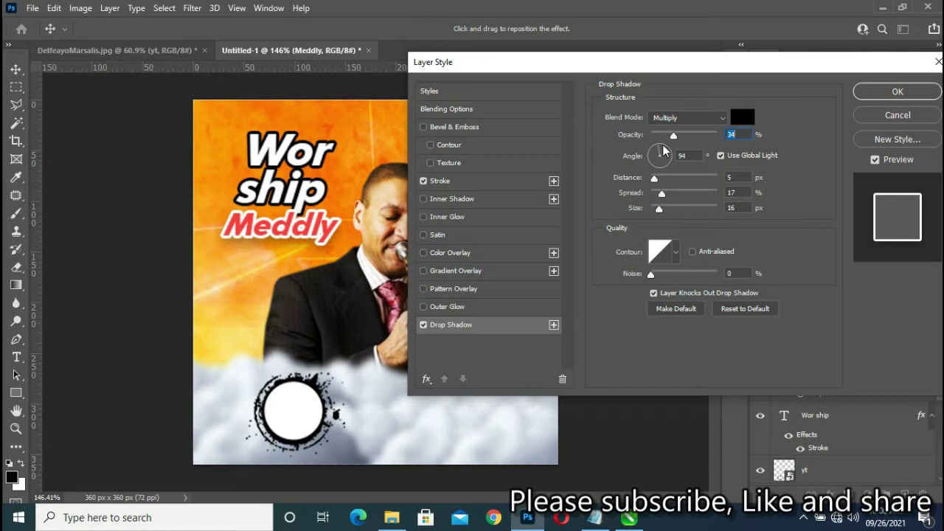
double_click(681, 156)
type("0")
- Set the shadow to 4 px distance, 6% spread, 10 px size, Normal blend, 69% opacity
left_click_drag(655, 178, 656, 194)
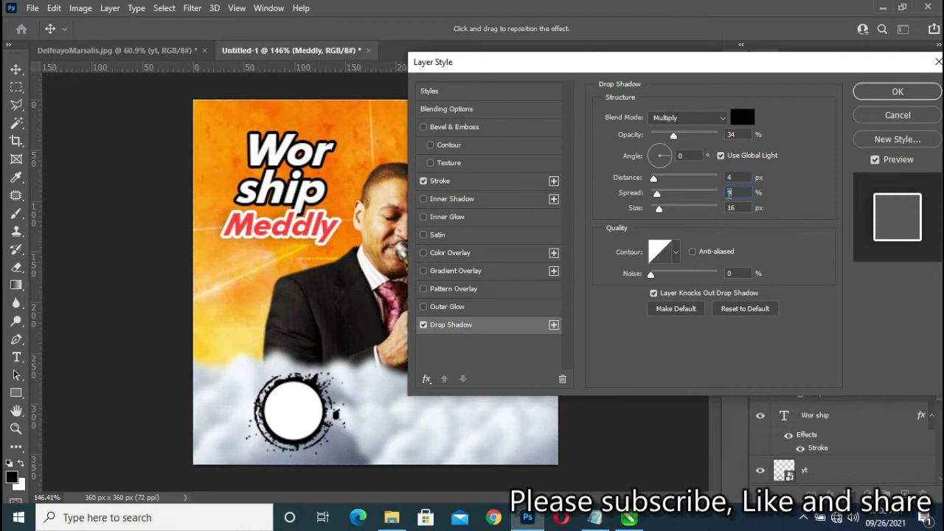
type("6")
key("Tab")
type("7")
left_click_drag(655, 209, 659, 210)
left_click_drag(673, 135, 700, 141)
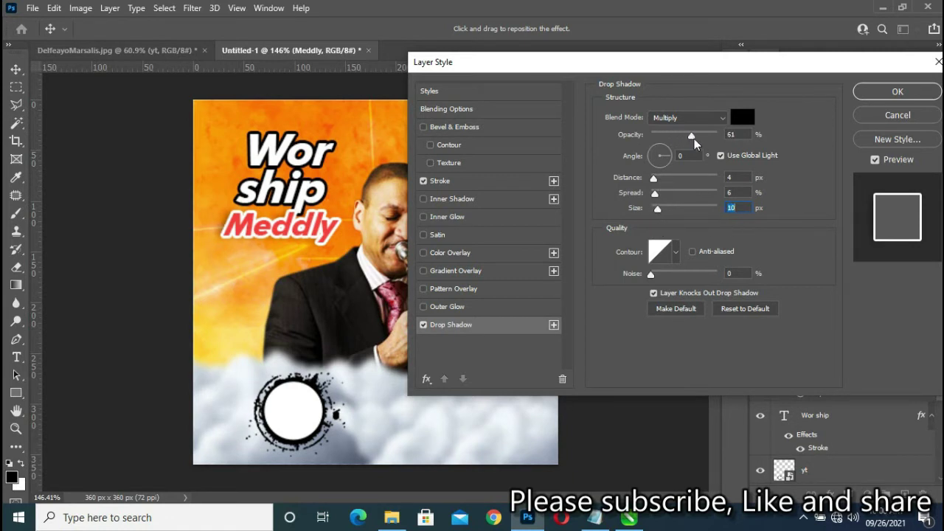
left_click(701, 118)
left_click(699, 128)
left_click_drag(700, 137, 698, 140)
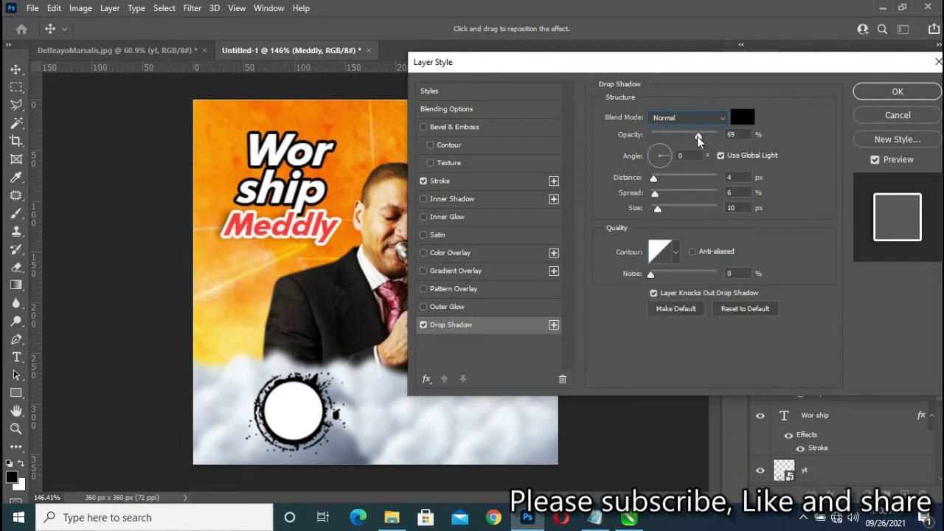
left_click(676, 252)
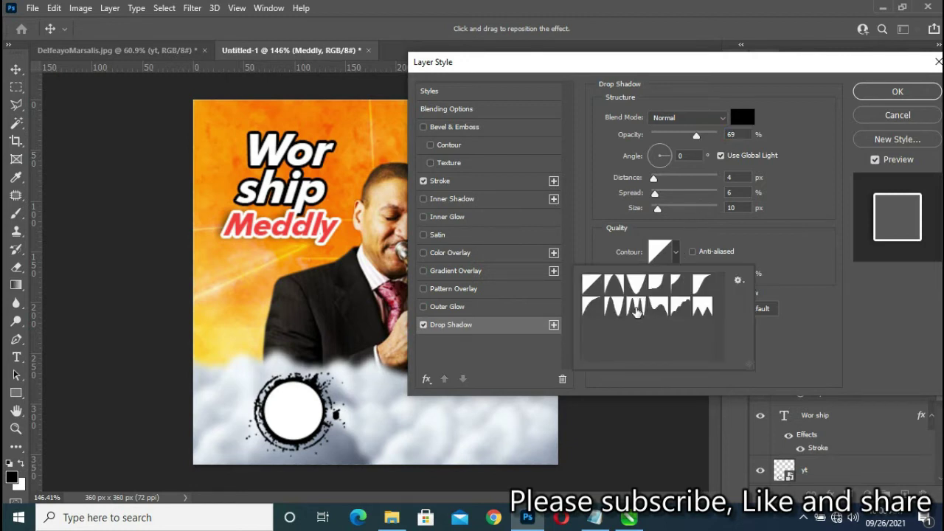
- Give Meddly's shadow the first second-row contour preset and confirm the Layer Style
left_click(636, 309)
left_click(615, 309)
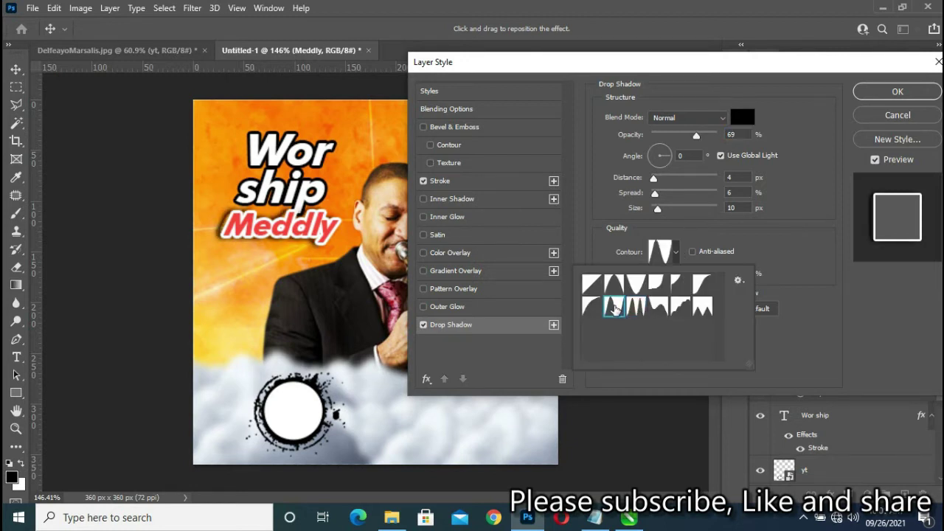
left_click(594, 308)
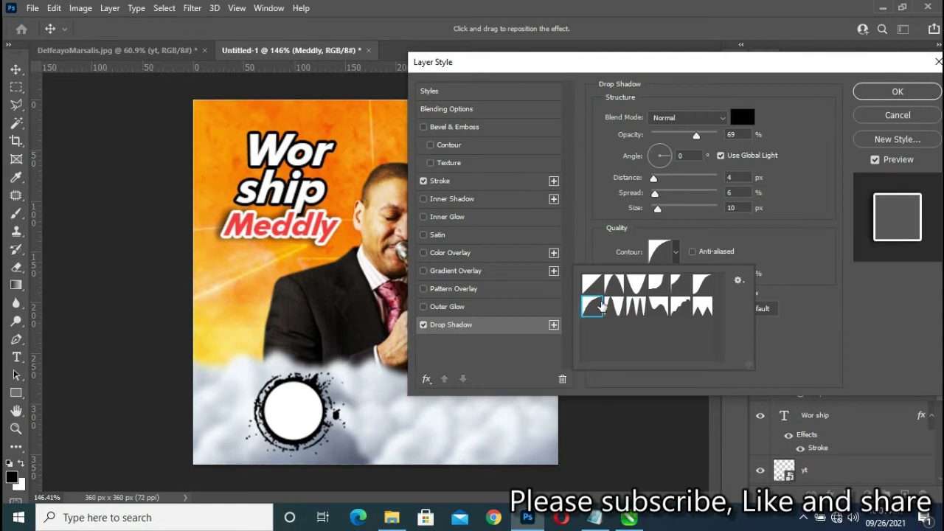
left_click(703, 283)
left_click(682, 286)
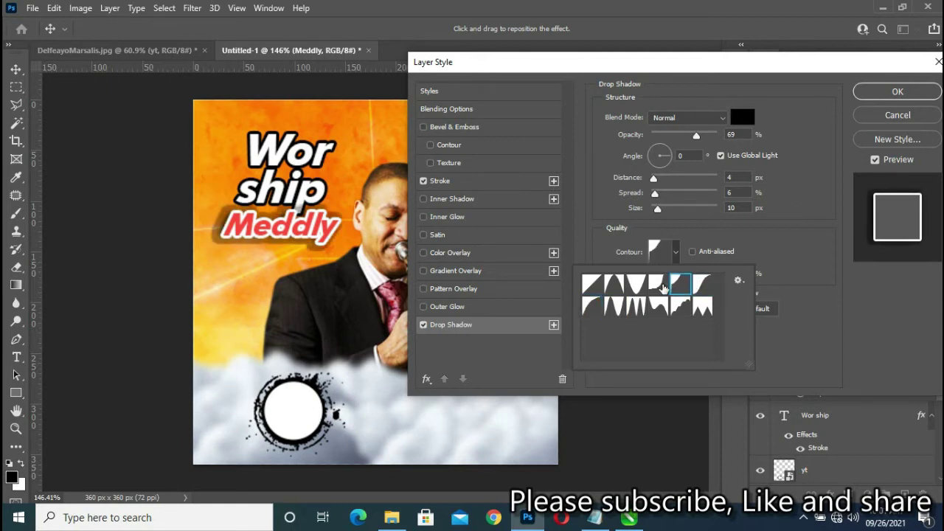
left_click(661, 287)
left_click(633, 289)
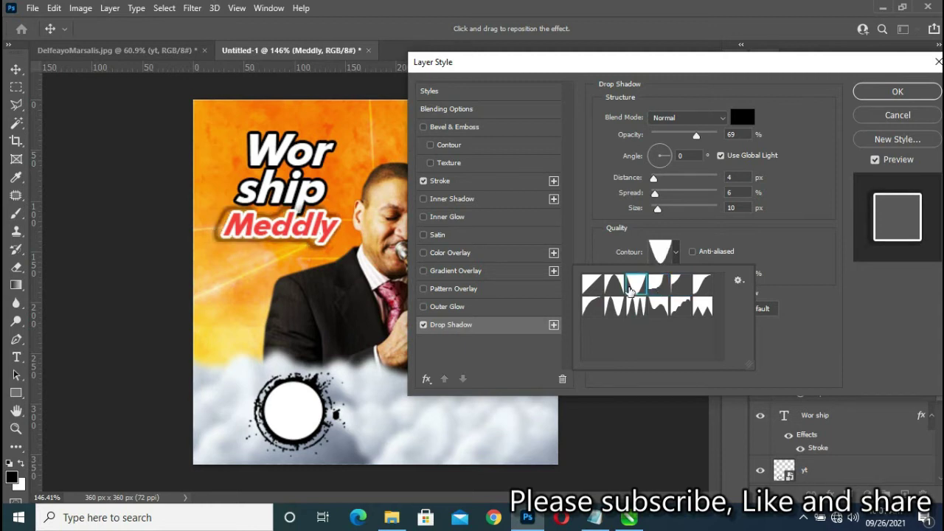
left_click(631, 309)
left_click(617, 308)
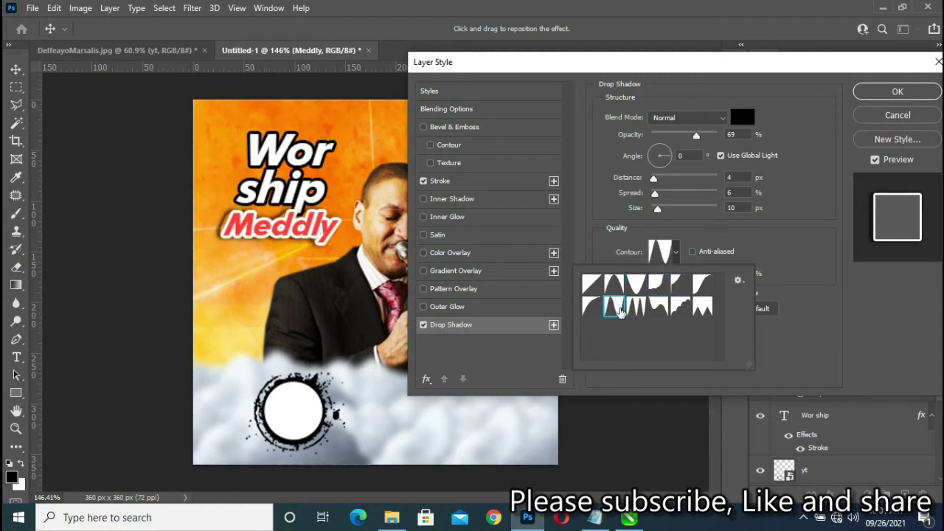
left_click(594, 308)
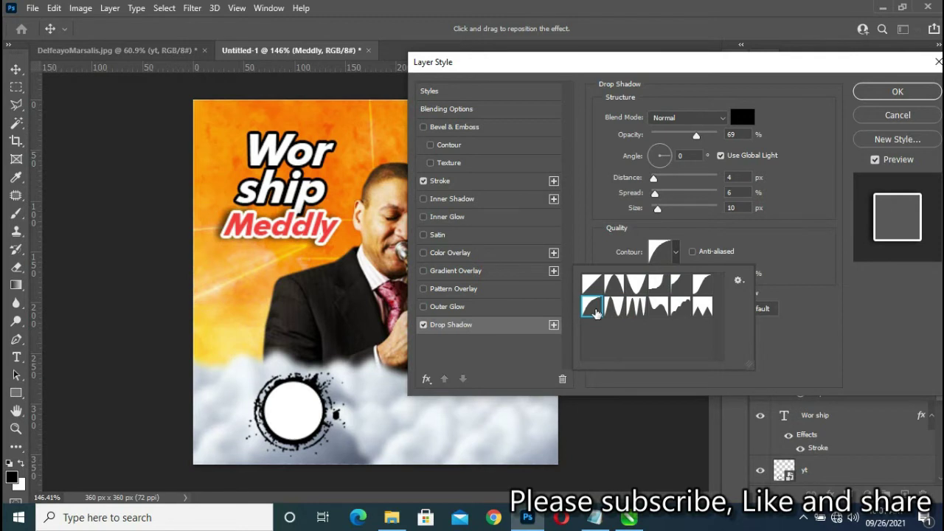
left_click(891, 94)
left_click(891, 94)
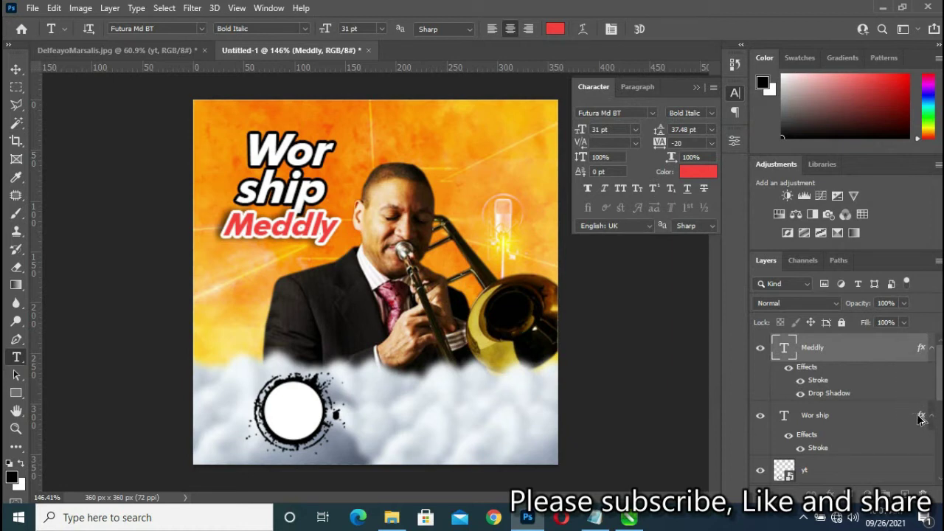
- Copy the drop shadow onto the Wor ship title, then try black for Meddly's stroke
left_click_drag(921, 418, 868, 413)
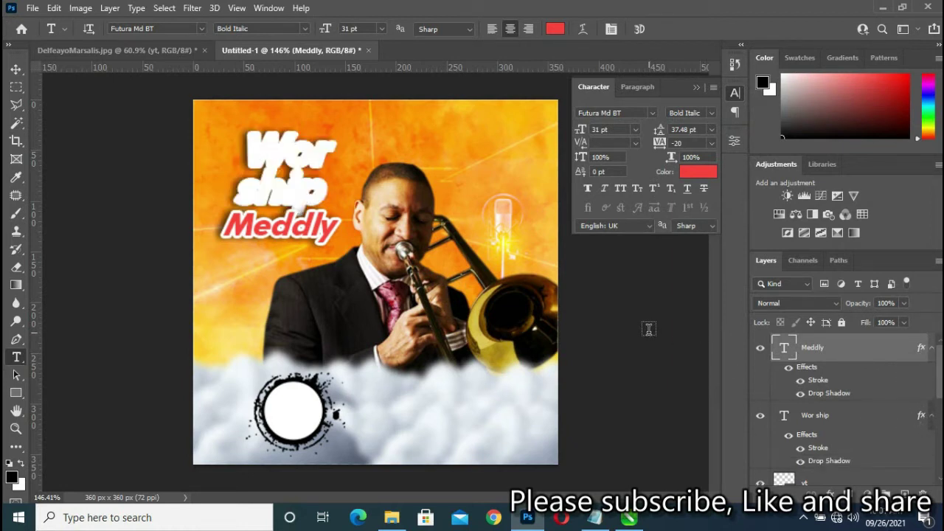
left_click(696, 88)
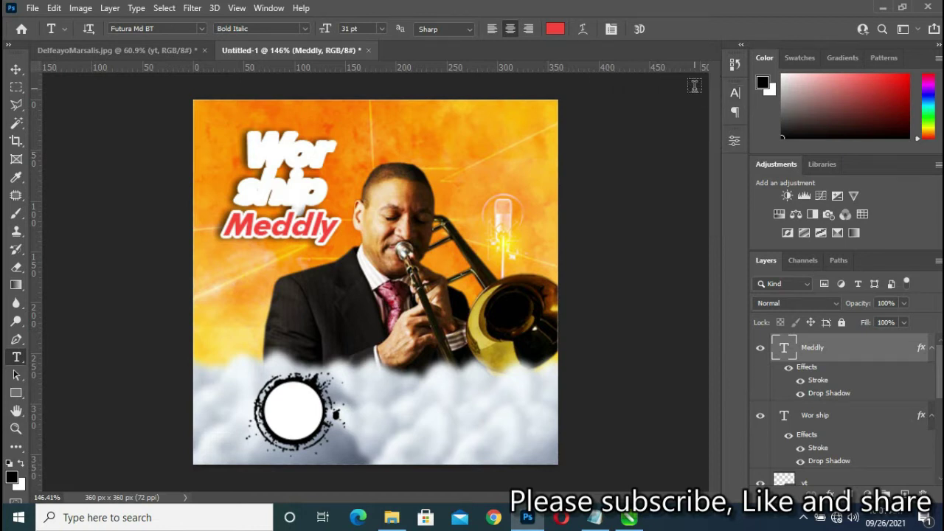
double_click(921, 350)
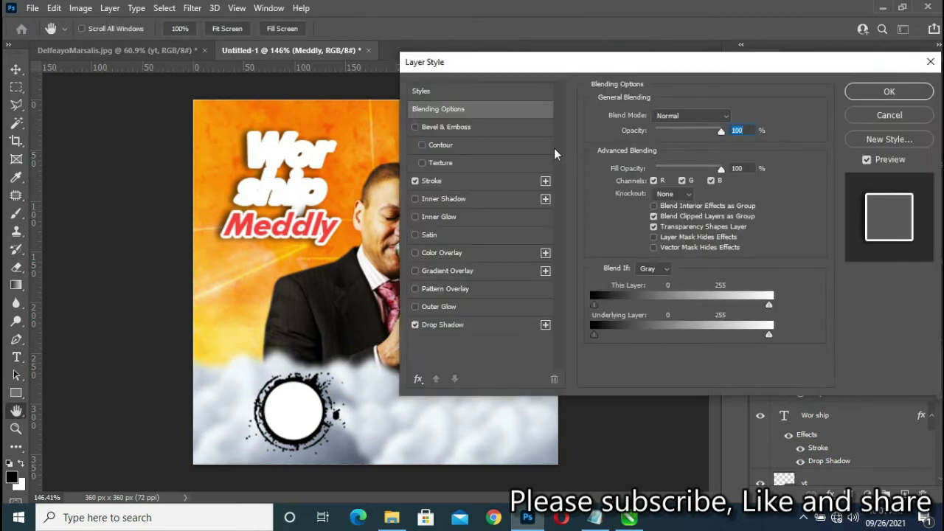
left_click(465, 180)
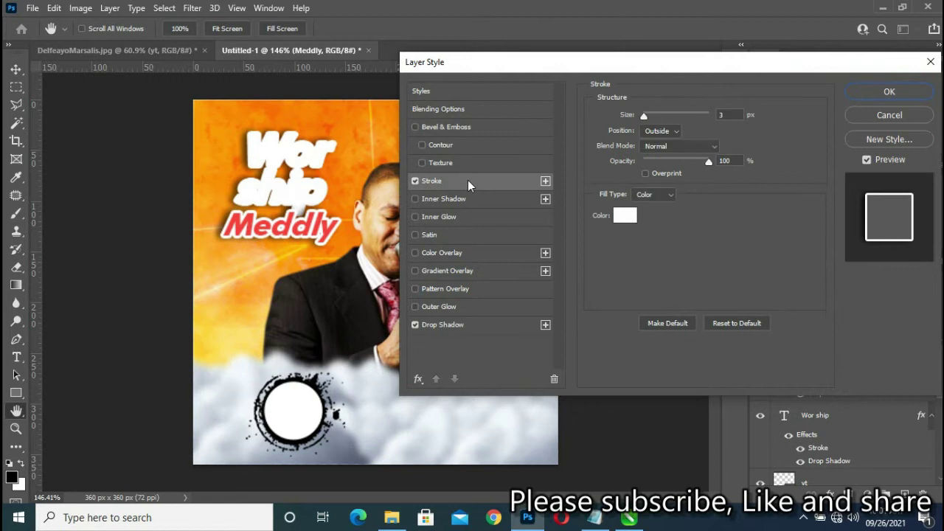
left_click(624, 214)
left_click(582, 249)
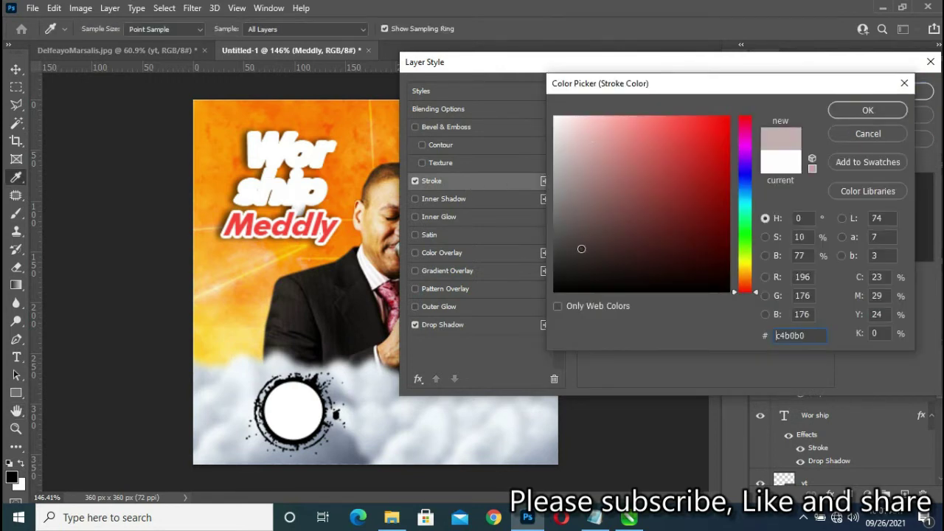
left_click_drag(582, 249, 554, 292)
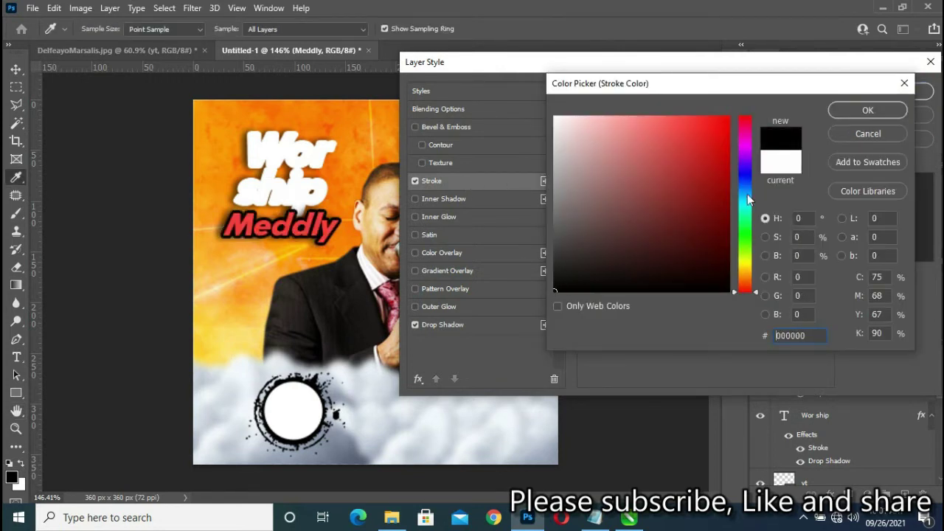
- Keep Meddly's white stroke and confirm a black 3 px outside outline on Wor ship
left_click(904, 83)
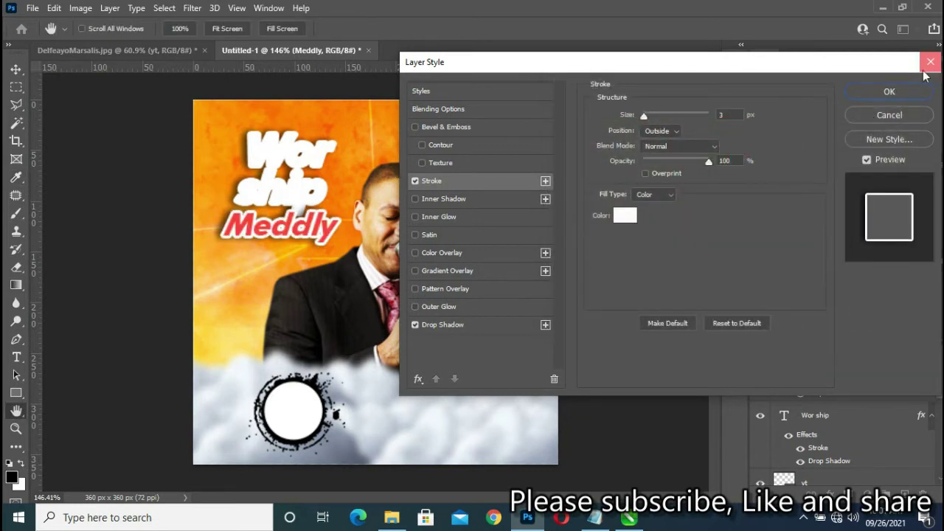
left_click(891, 91)
double_click(818, 448)
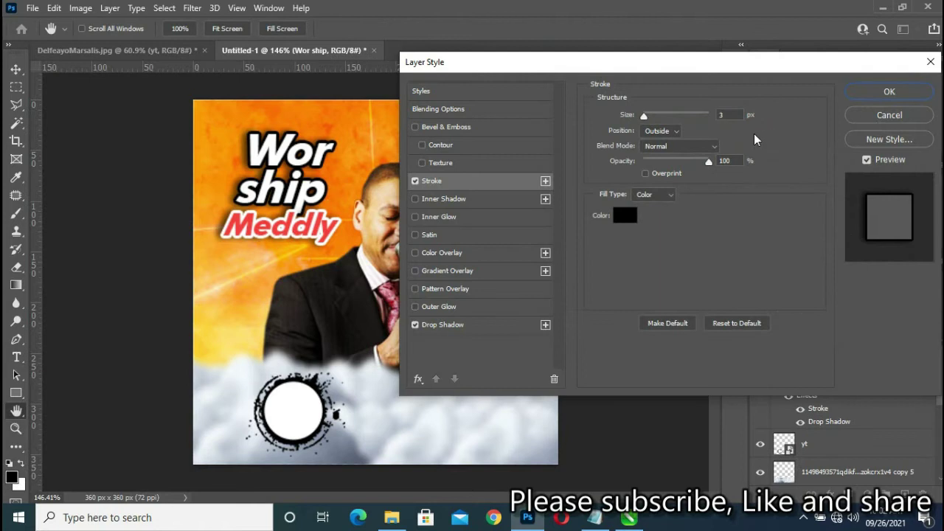
left_click(889, 92)
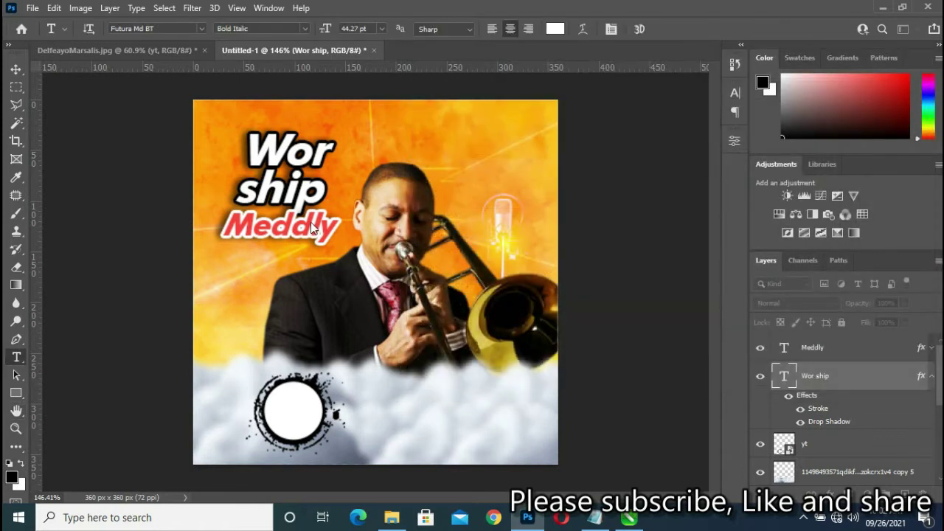
- Nudge the Meddly text into place and set it to 22 pt
mouse_move(317, 228)
left_mouse_down()
mouse_move(311, 235)
mouse_move(323, 232)
left_mouse_up()
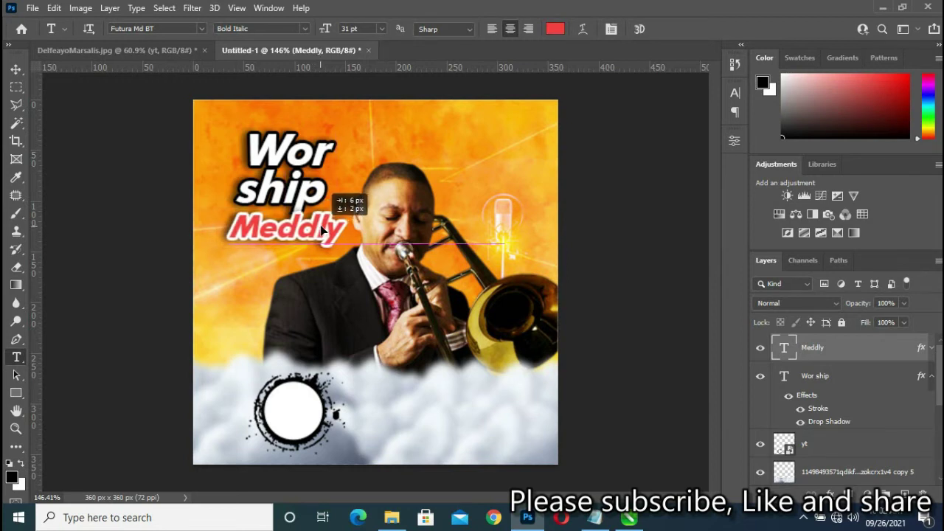
left_click_drag(323, 232, 323, 232)
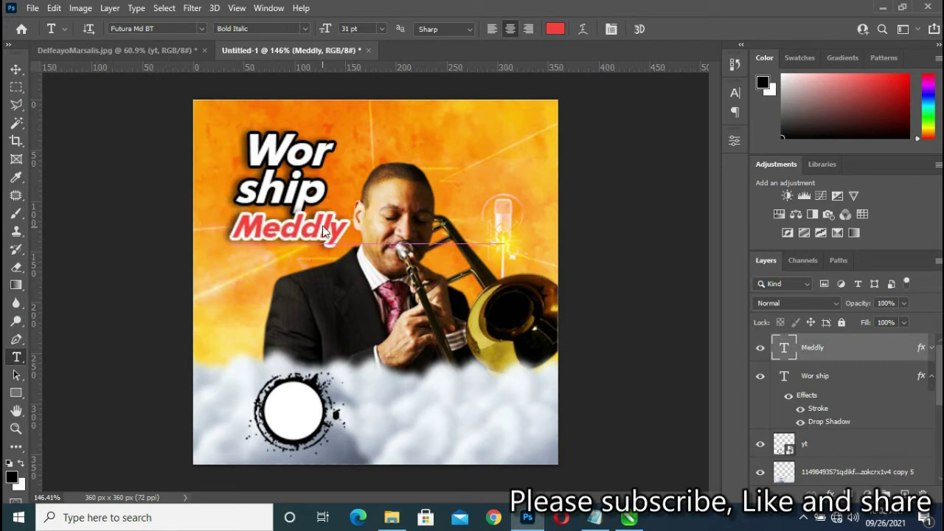
left_click(735, 93)
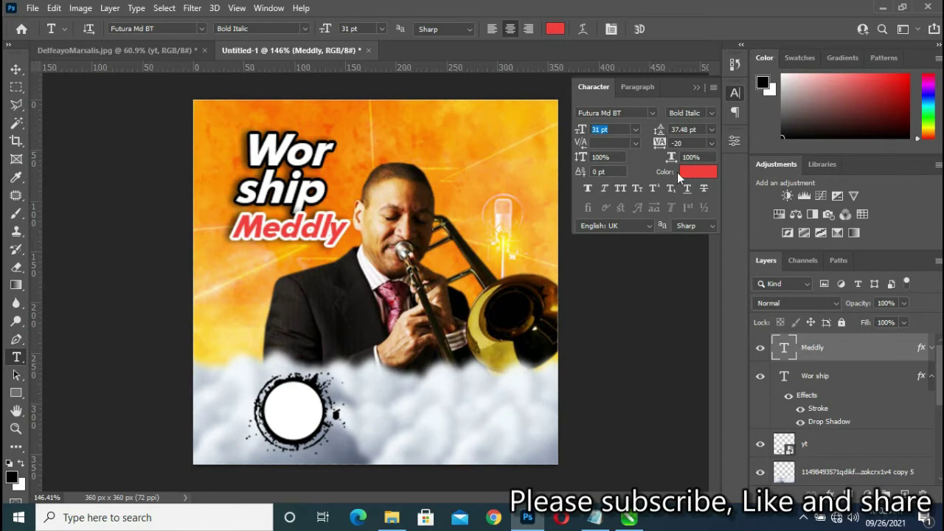
type("22")
key("Return")
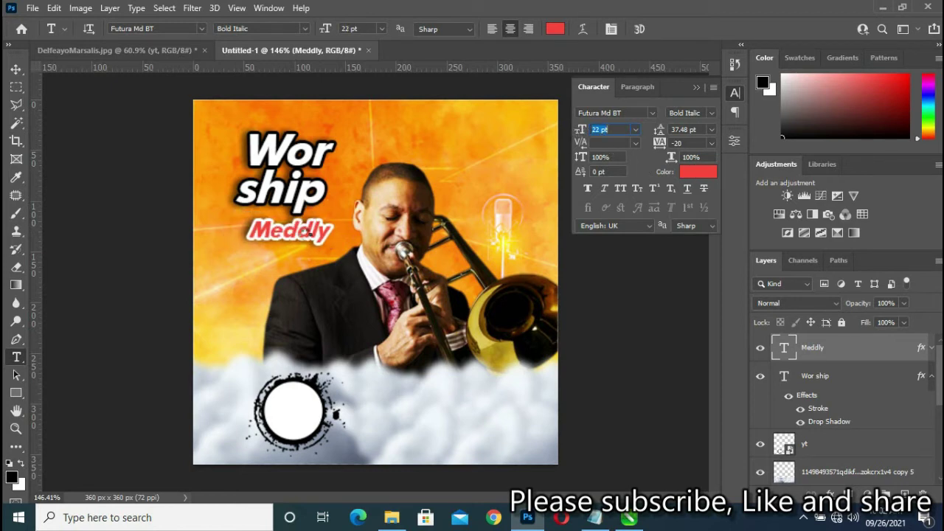
- Shift Meddly about 12 px left and enlarge it to 26 pt
left_click_drag(301, 231, 291, 231)
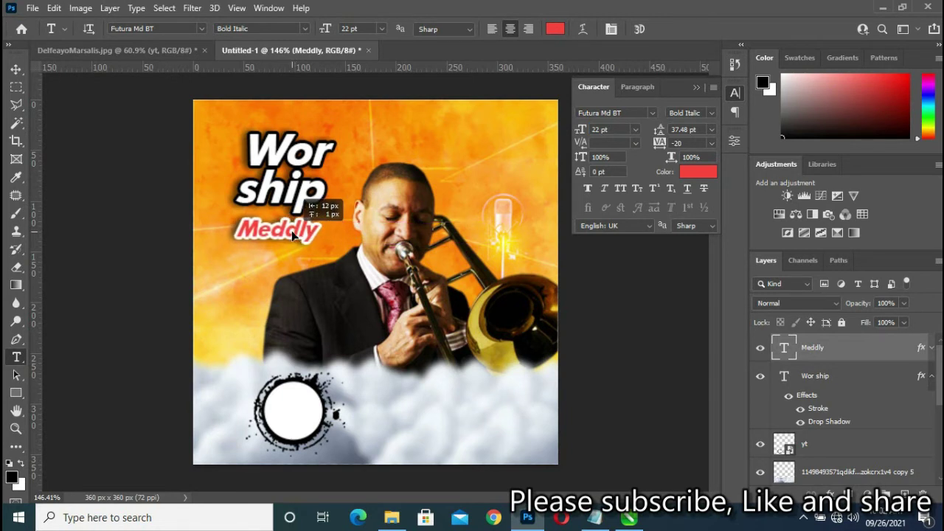
left_click_drag(291, 230, 291, 230)
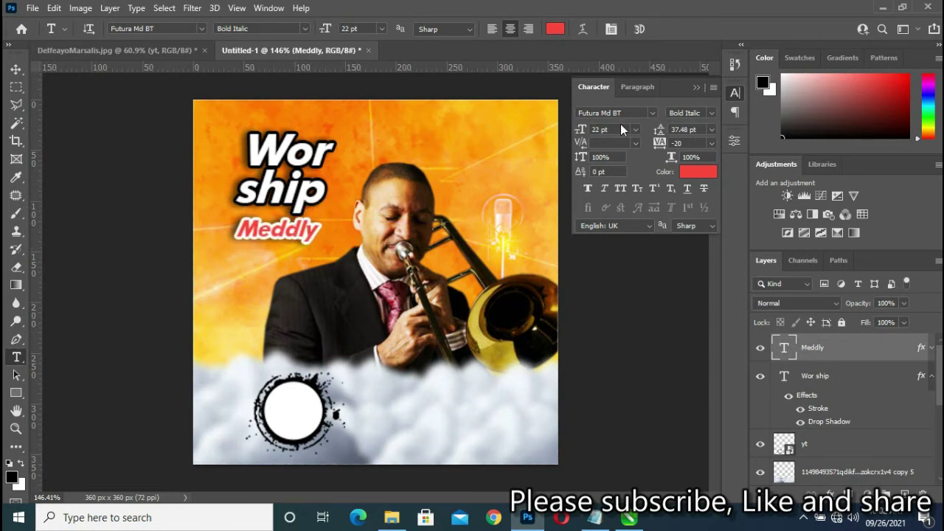
left_click_drag(580, 130, 586, 130)
key("Return")
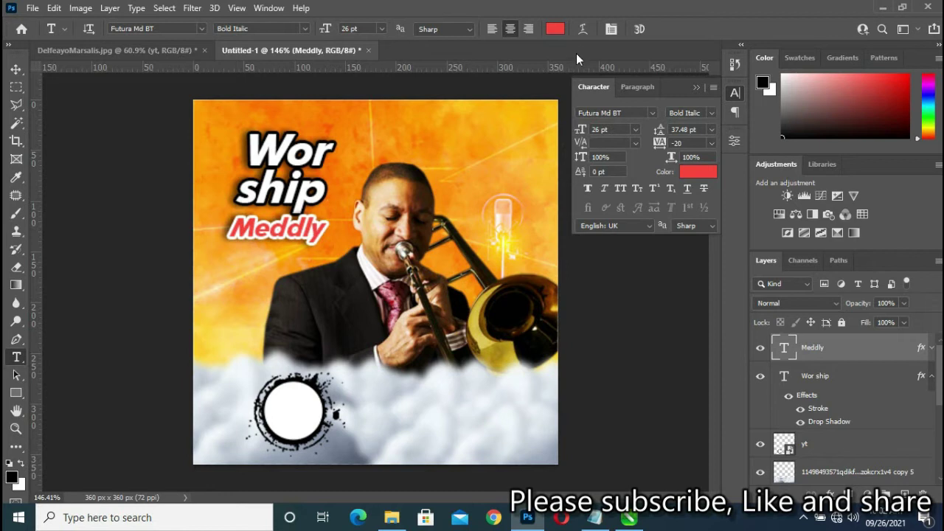
left_click(697, 88)
- Deselect Meddly with the Move tool and select the word 'with' in the Worship meddly notes
left_click(15, 70)
left_click(579, 241)
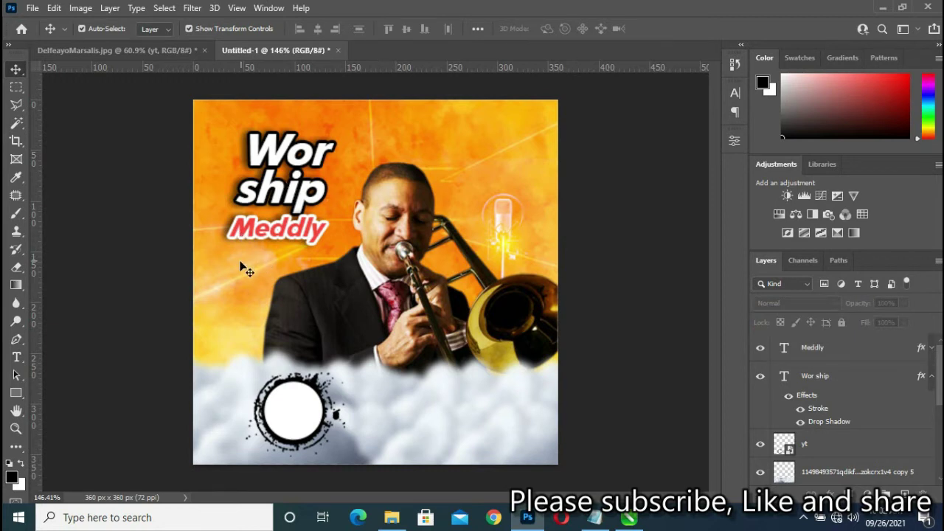
left_click(594, 517)
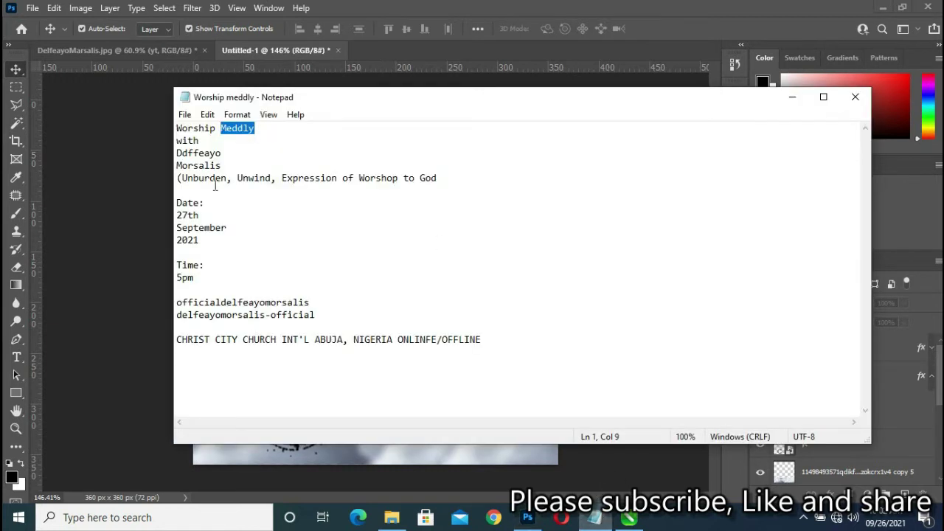
left_click(204, 140)
left_click(178, 141, "shift")
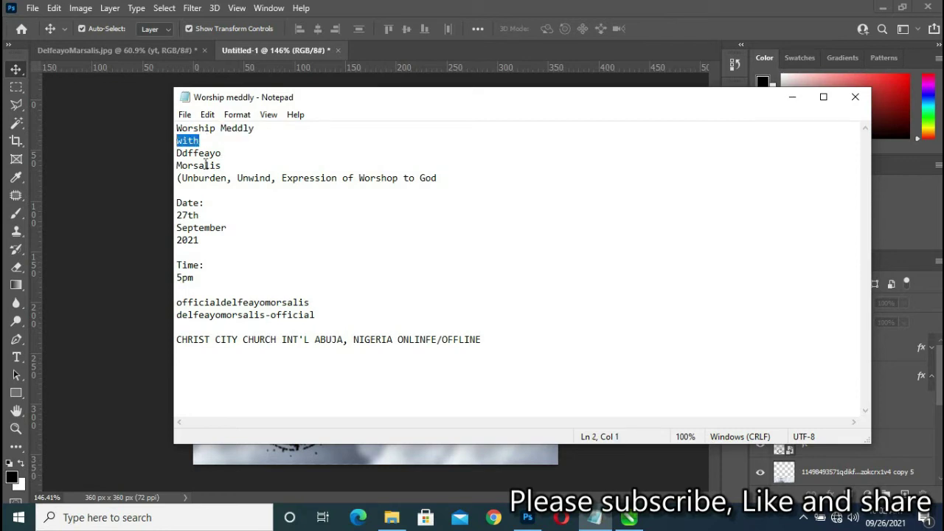
left_click(158, 193)
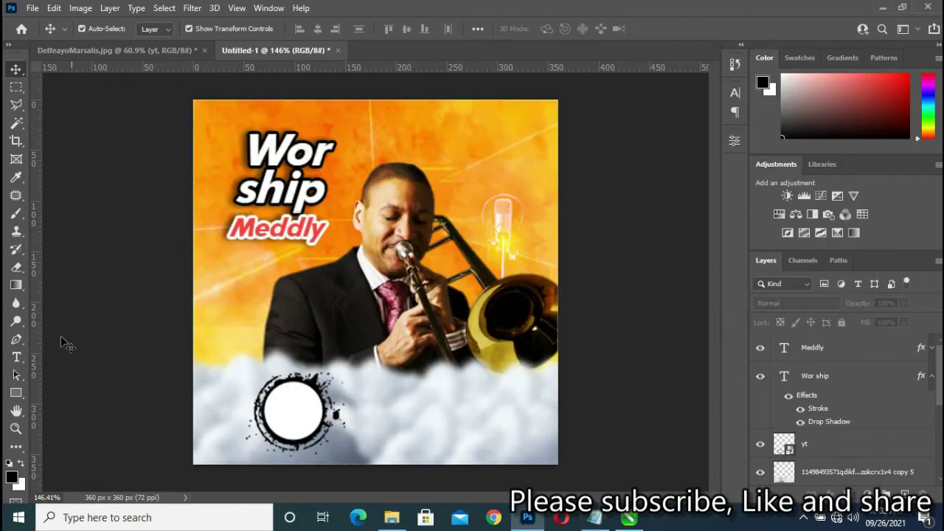
- Add a 'with' text layer and place it just below Meddly
left_click(14, 359)
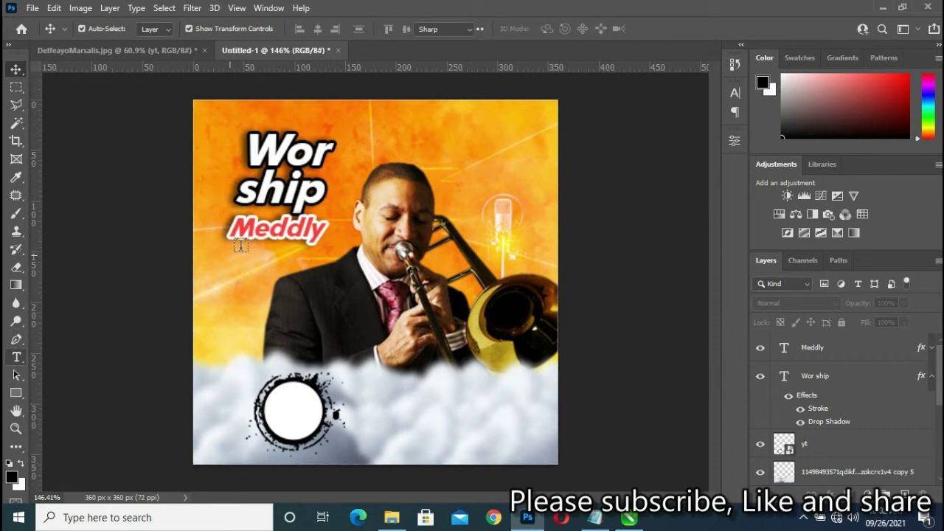
left_click(288, 264)
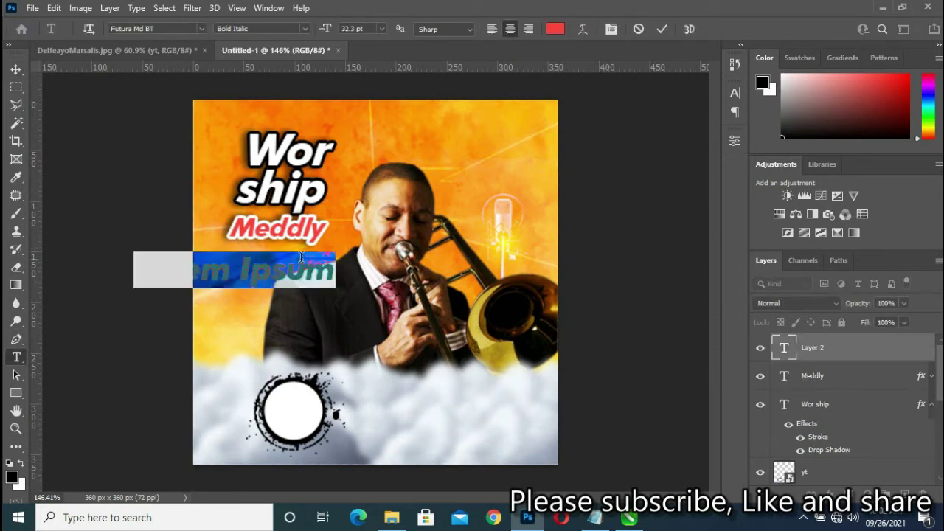
type("with")
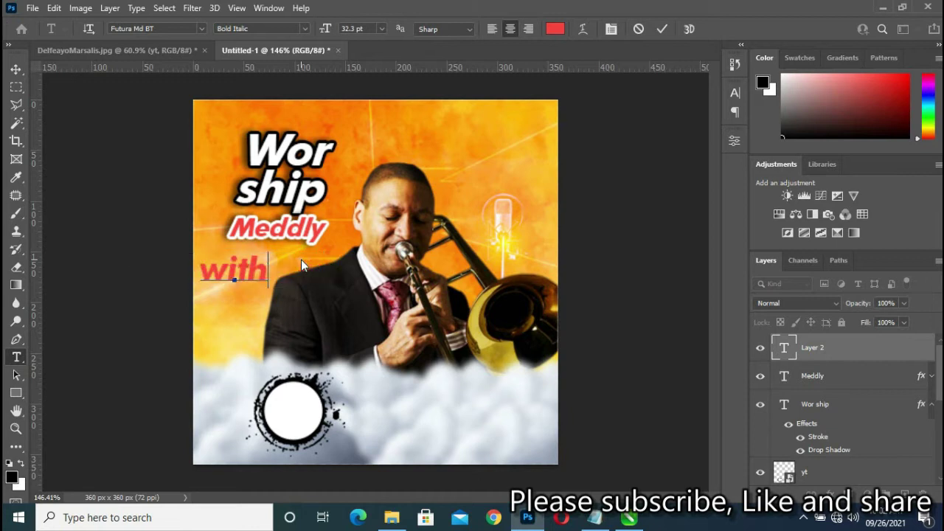
left_click(661, 29)
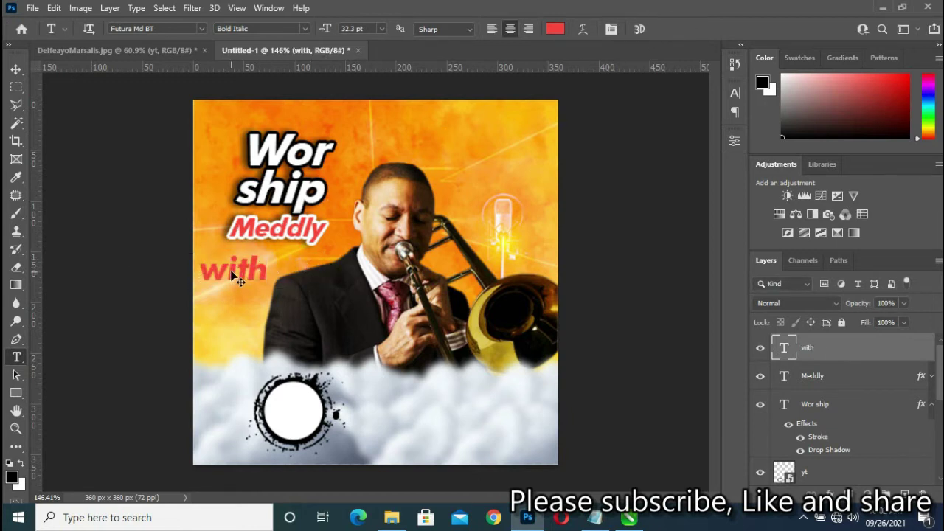
left_click_drag(235, 277, 266, 264)
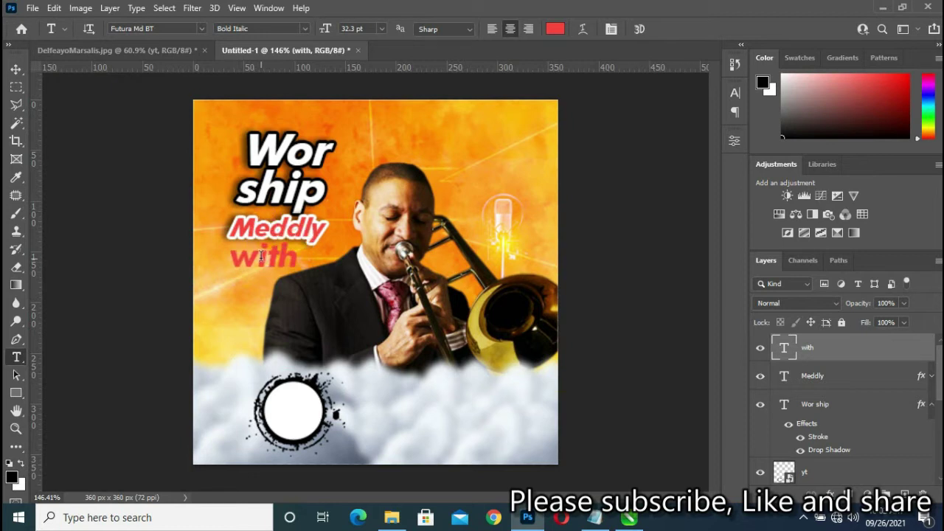
- Make the 'with' text black (000000) and bring up its font list
left_click(553, 29)
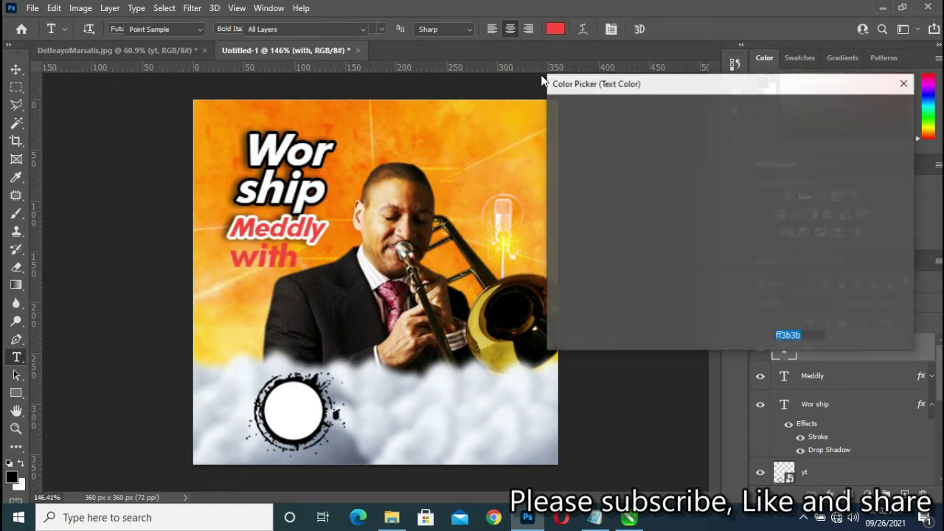
left_click_drag(565, 251, 547, 298)
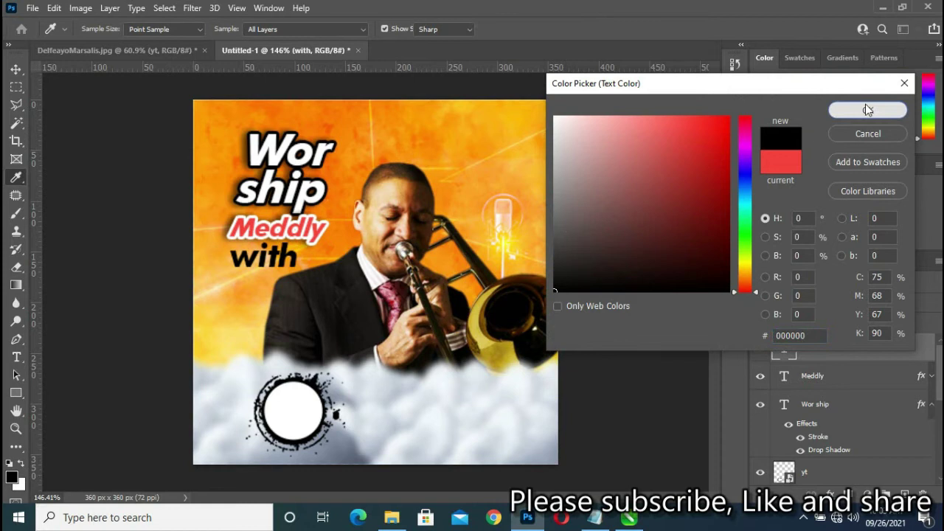
left_click(868, 110)
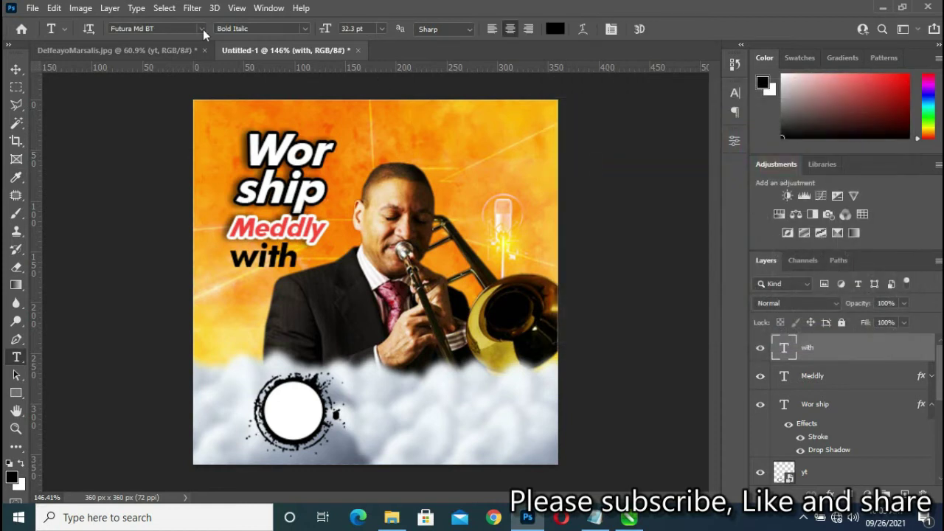
left_click(203, 30)
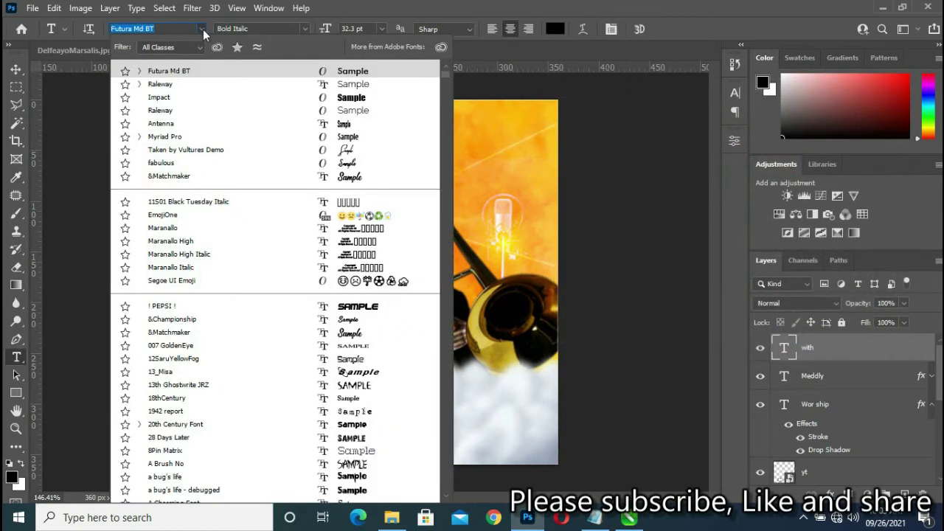
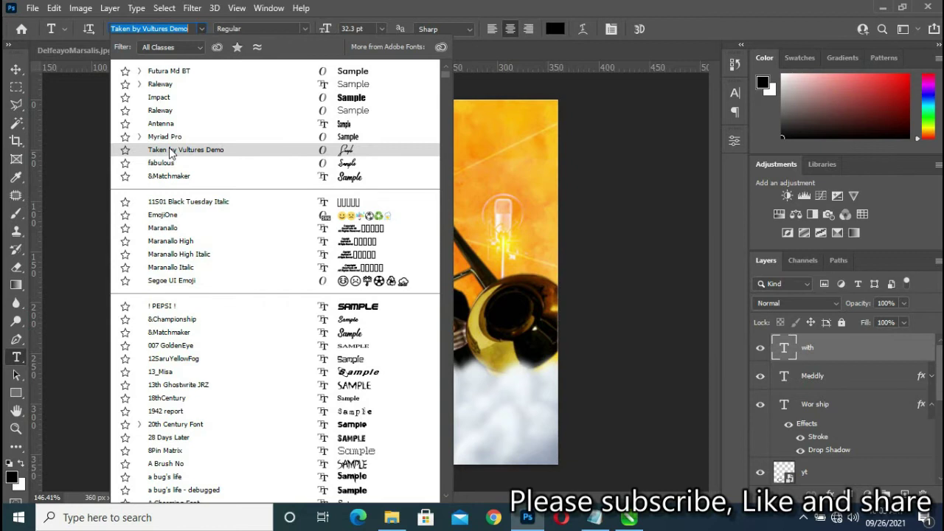
- Set 'with' in Taken by Vultures Demo at 51 pt under Meddly, then select the first name in the notes
left_click(170, 150)
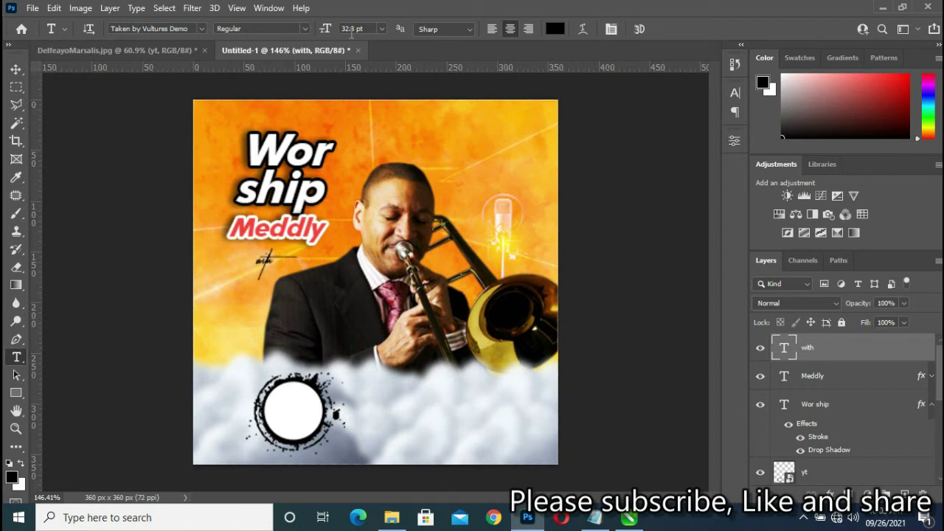
left_click_drag(322, 28, 330, 29)
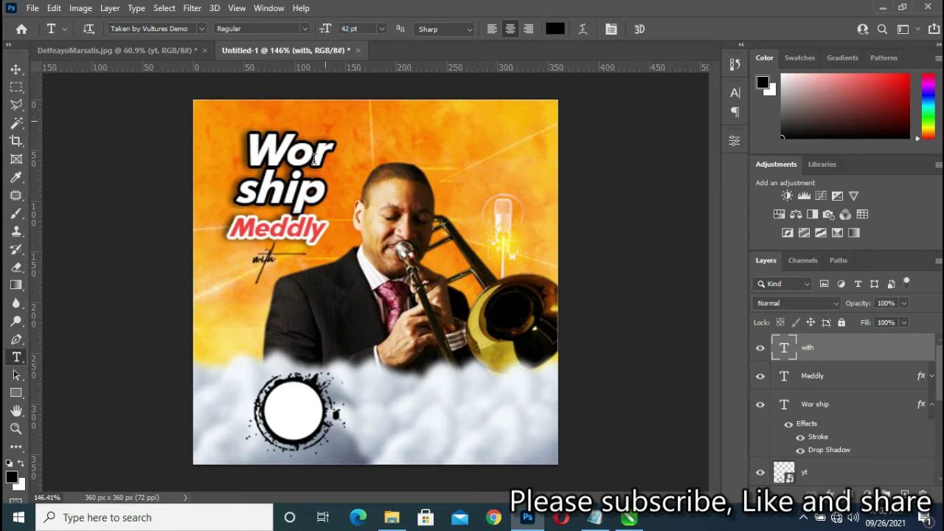
left_click_drag(273, 262, 268, 251)
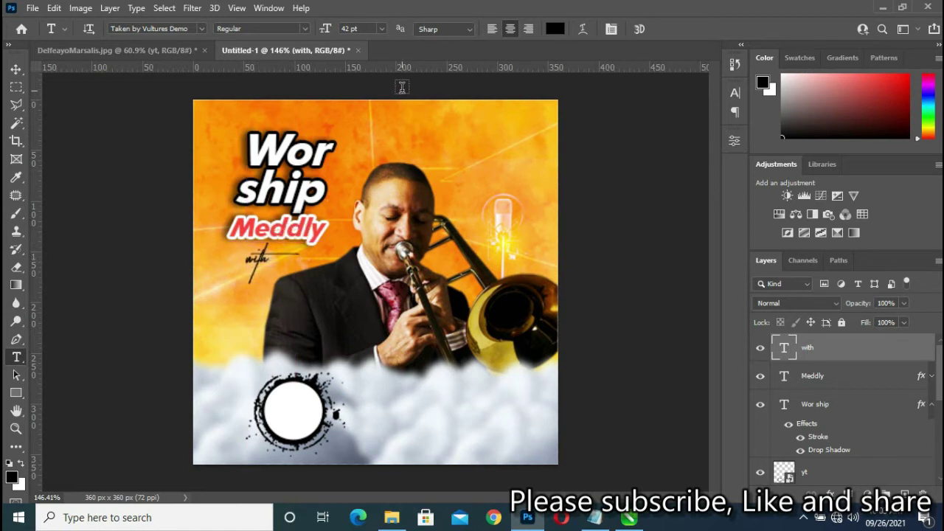
left_click_drag(325, 33, 337, 33)
left_click_drag(264, 258, 267, 253)
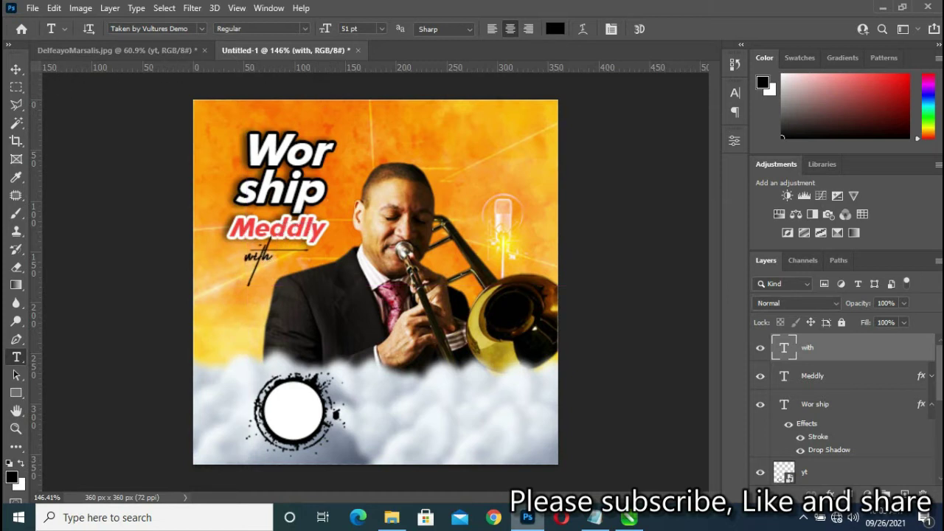
left_click(594, 518)
left_click_drag(227, 153, 176, 152)
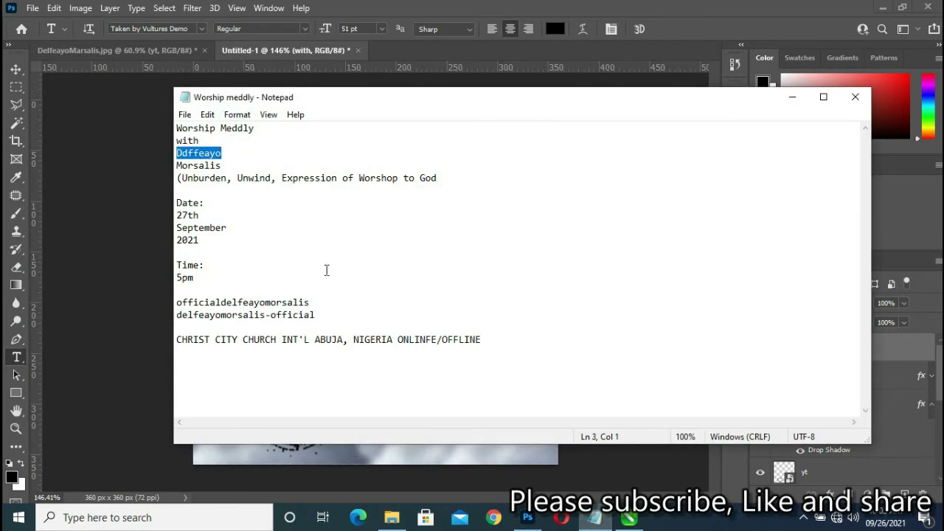
- Back in Photoshop, commit the surname text layer and bring up the Character panel's font list
left_click(595, 518)
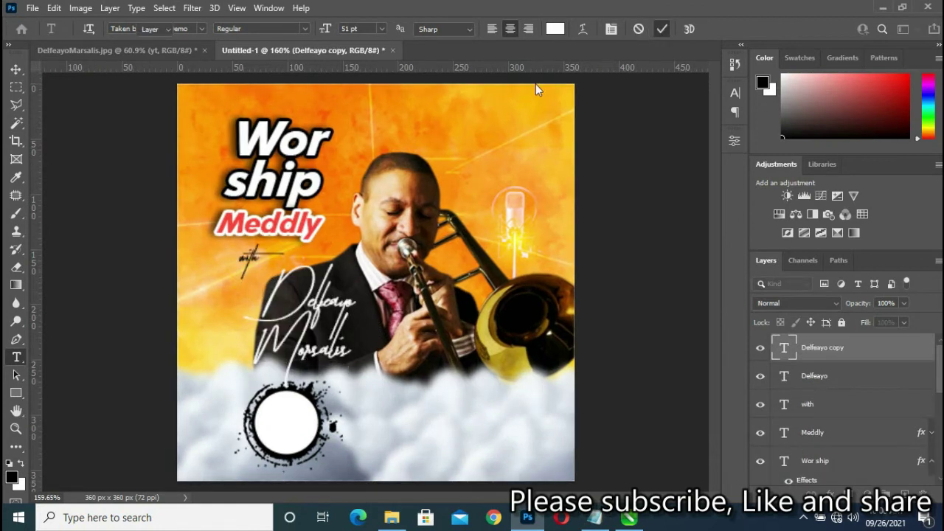
left_click(16, 69)
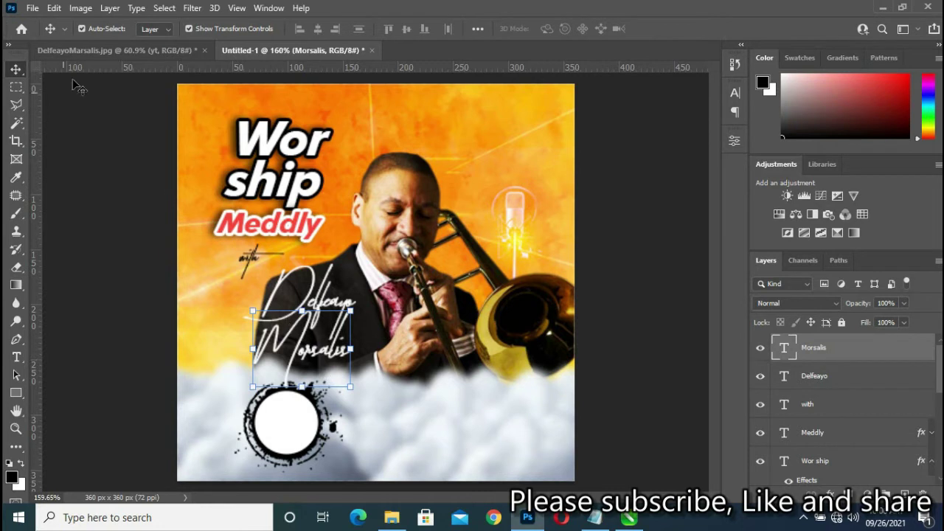
left_click(735, 92)
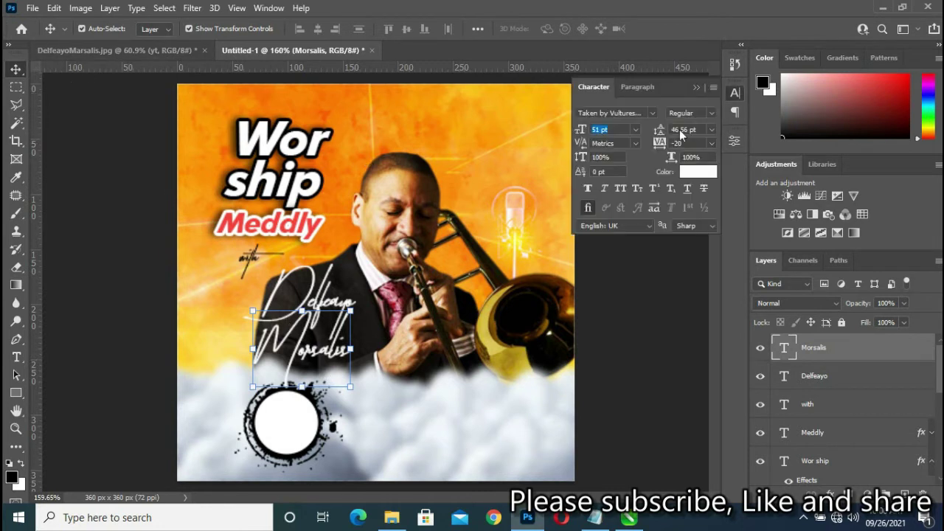
left_click(653, 112)
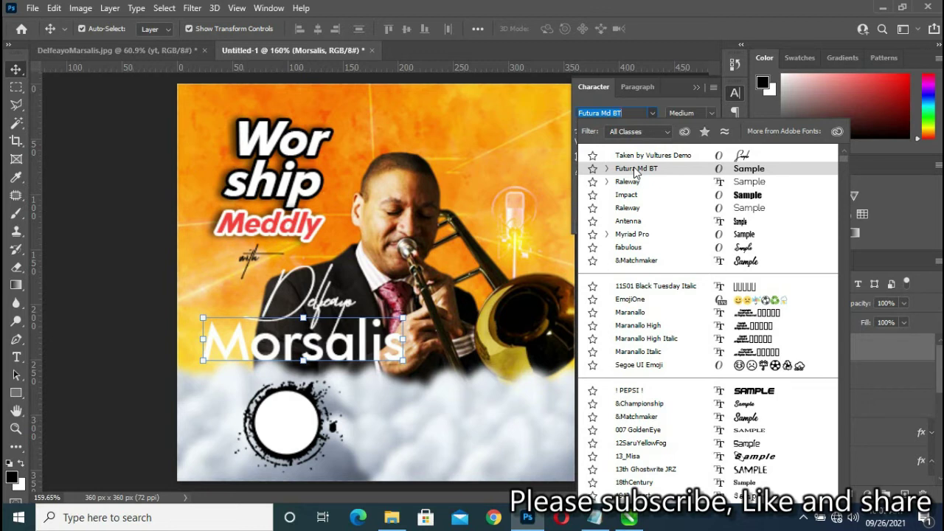
- Set the surname in Futura Md BT, then shrink it and move it under the first name
left_click(635, 171)
key("Return")
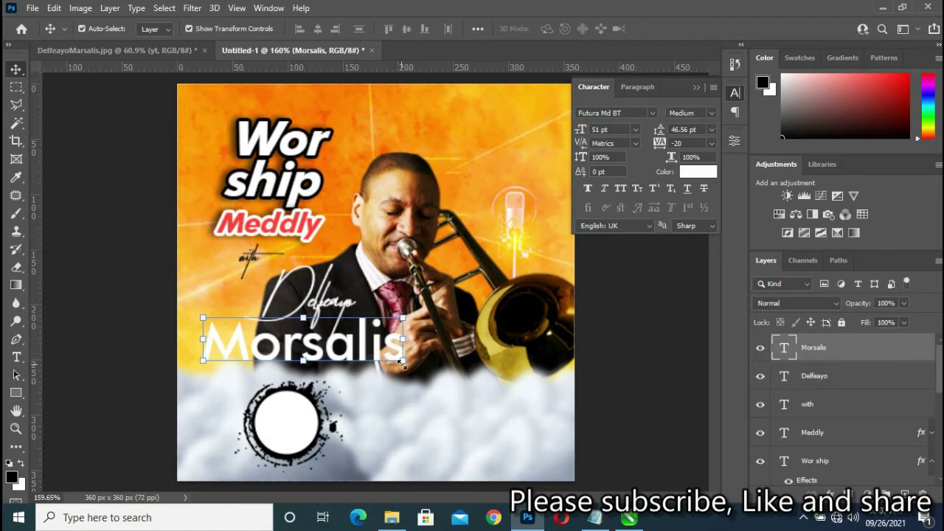
left_click_drag(203, 340, 318, 357)
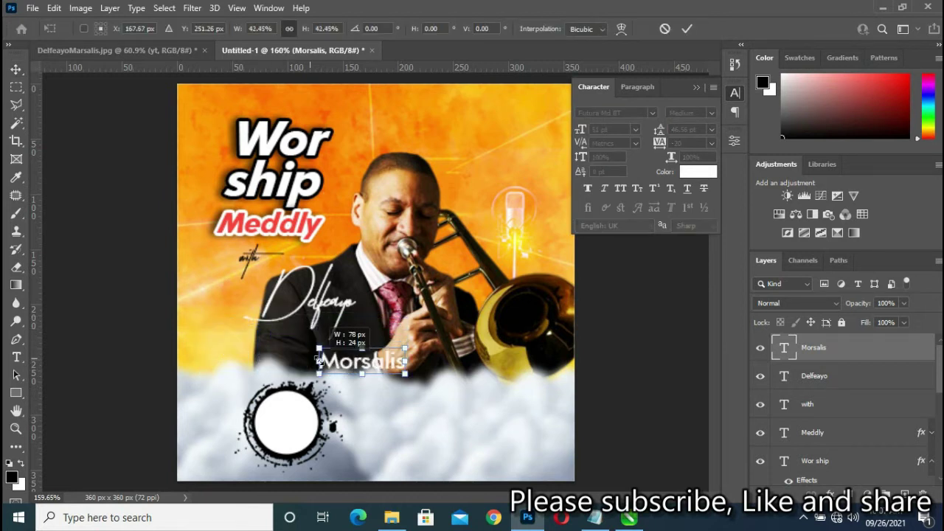
left_click_drag(350, 351, 321, 341)
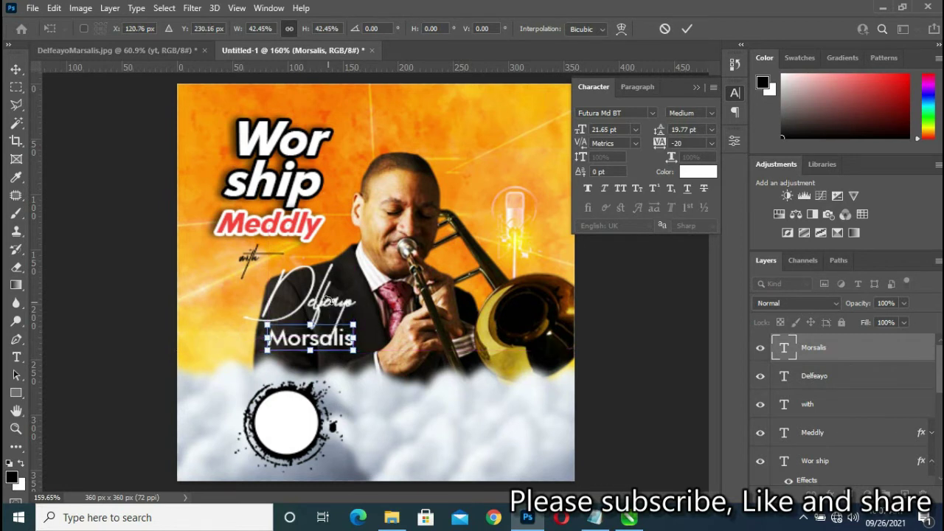
left_click(686, 29)
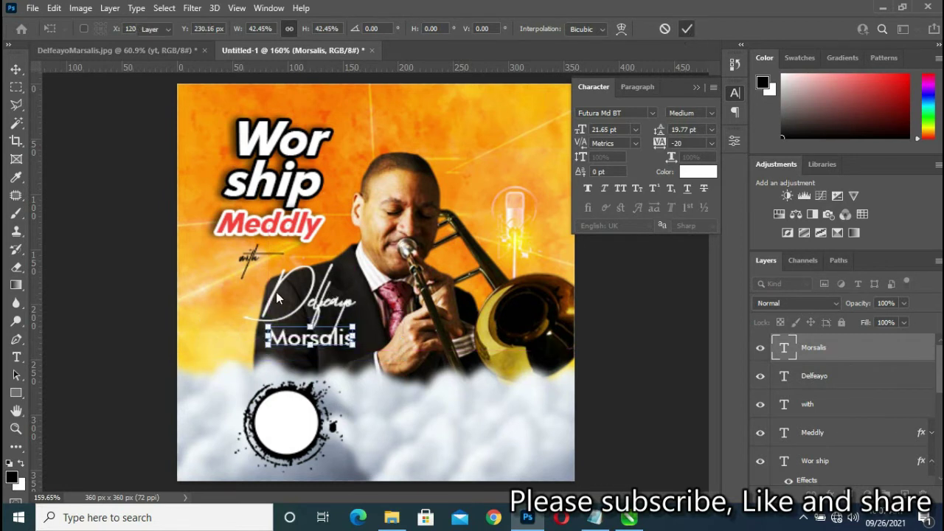
- Scale down the script first name and position it just beneath 'with'
left_click(317, 299)
mouse_move(277, 267)
left_mouse_down()
mouse_move(289, 301)
mouse_move(270, 236)
mouse_move(329, 283)
left_mouse_up()
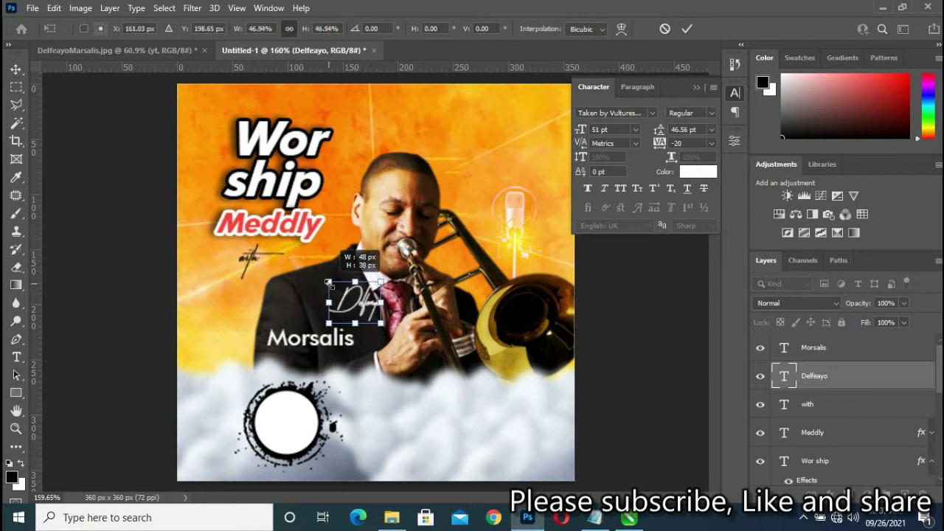
mouse_move(362, 300)
left_mouse_down()
mouse_move(302, 290)
mouse_move(333, 321)
mouse_move(291, 294)
left_mouse_up()
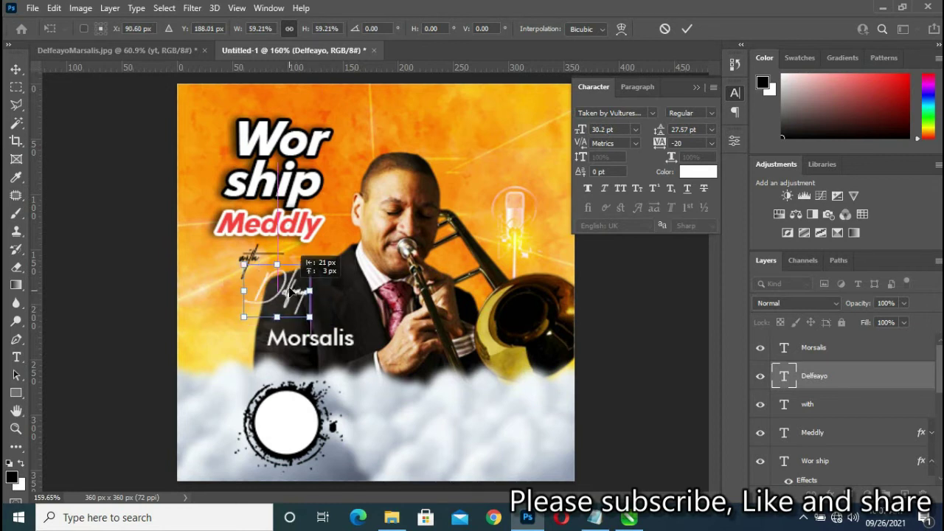
left_click_drag(291, 294, 292, 291)
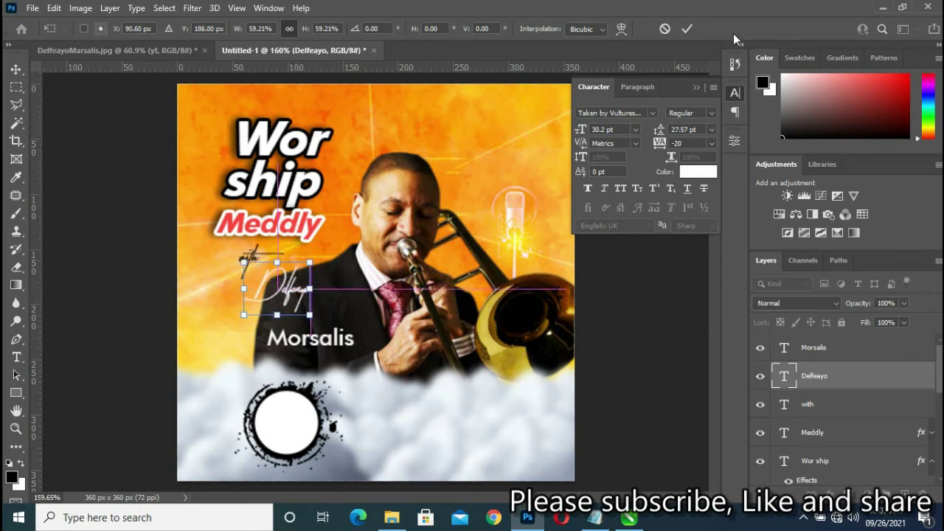
left_click(687, 29)
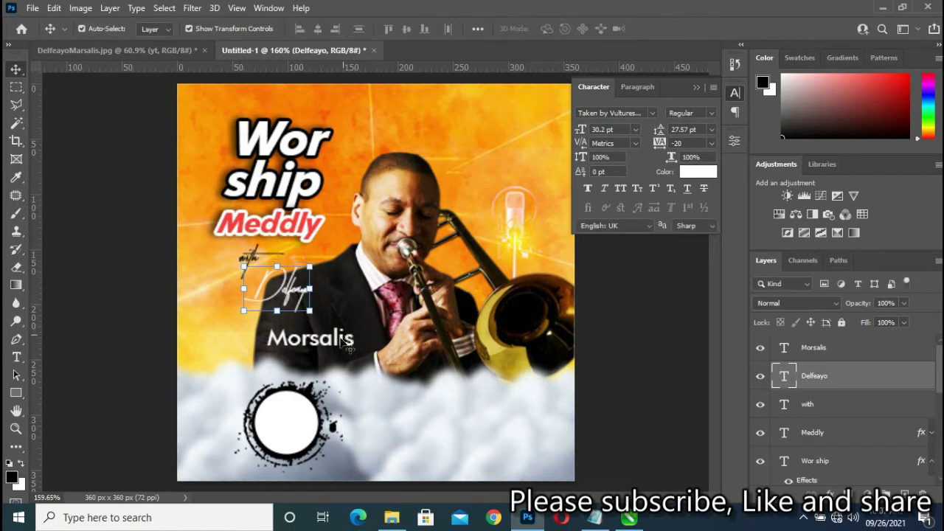
- Tighten the name block by shrinking the surname further and enlarging the script first name
left_click_drag(344, 343, 321, 316)
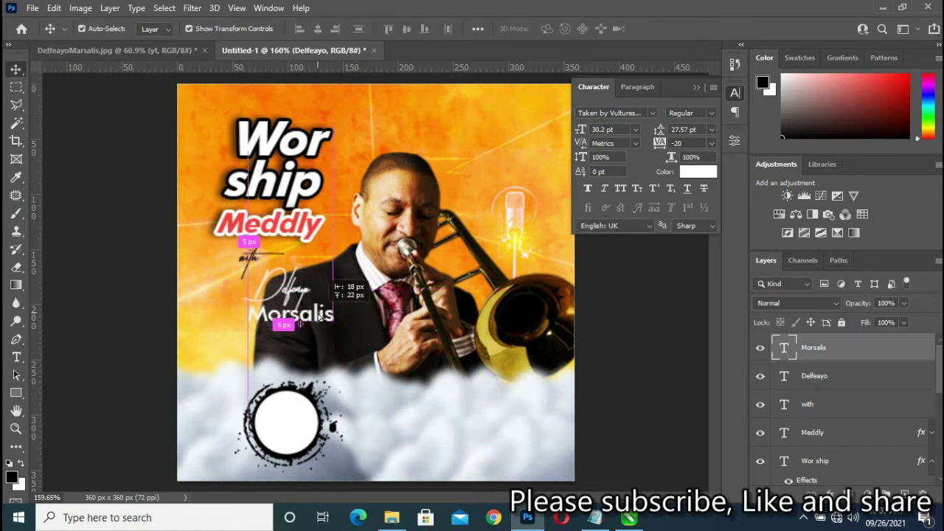
left_click_drag(321, 316, 316, 319)
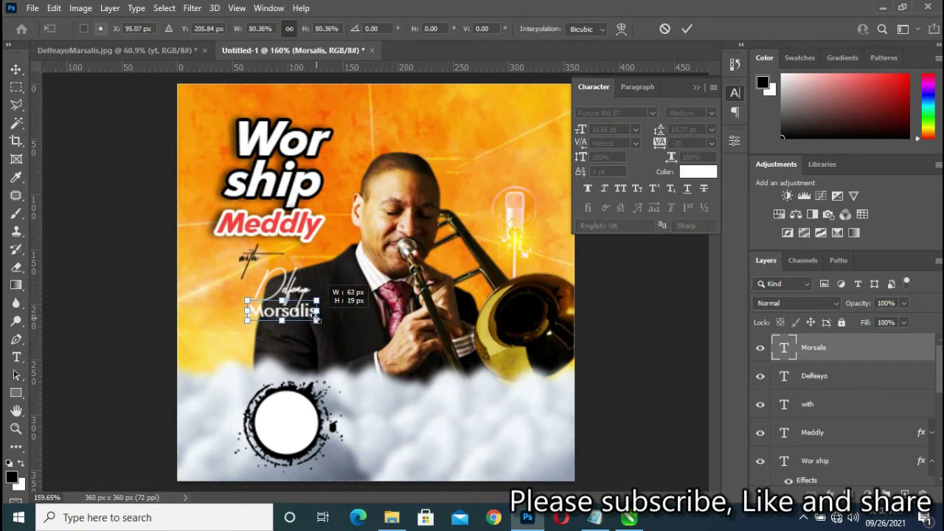
left_click_drag(316, 319, 316, 319)
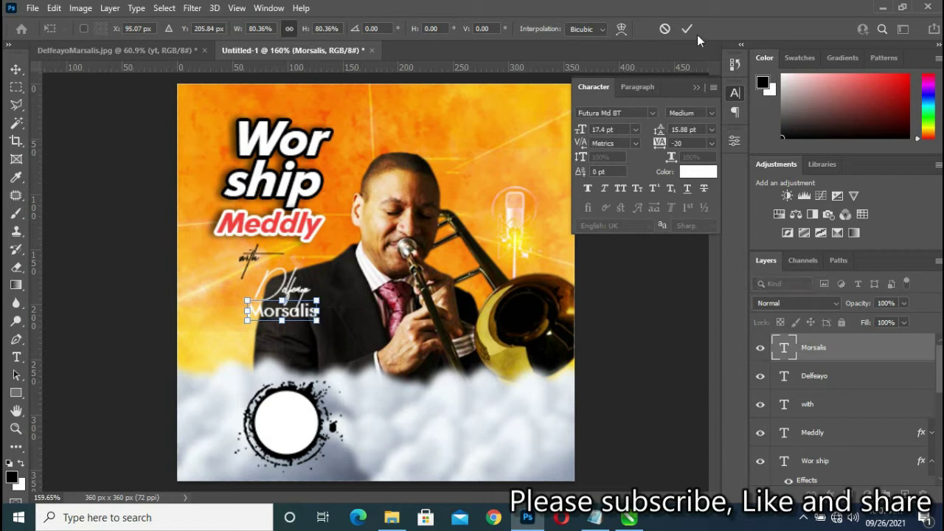
left_click_drag(318, 320, 313, 319)
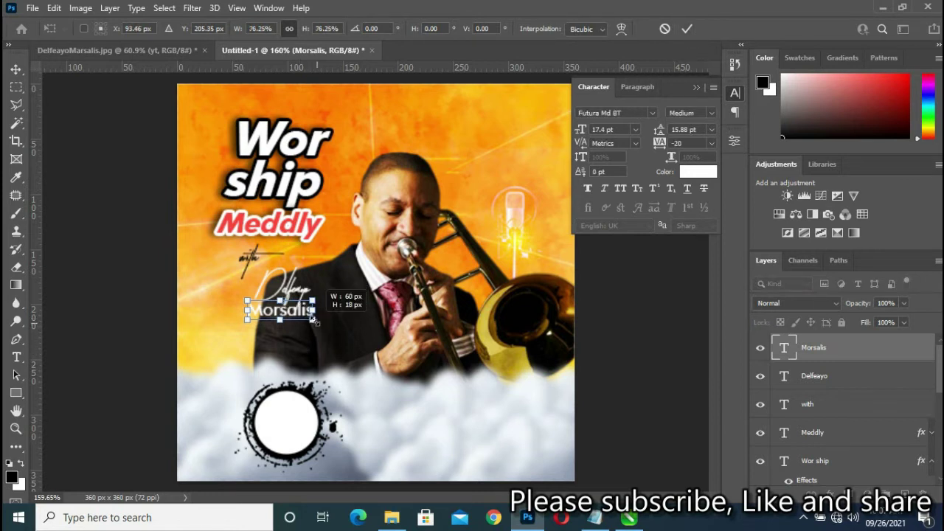
left_click(684, 30)
left_click(812, 375)
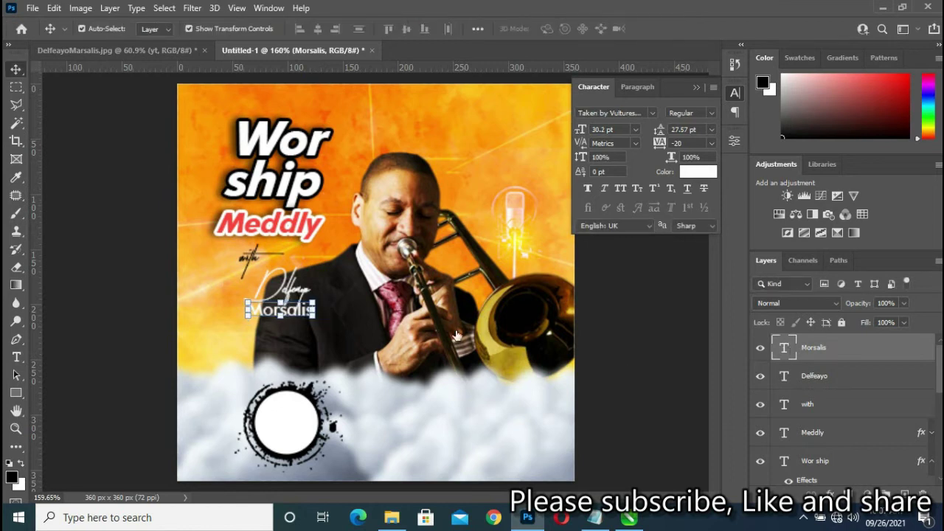
left_click(314, 269)
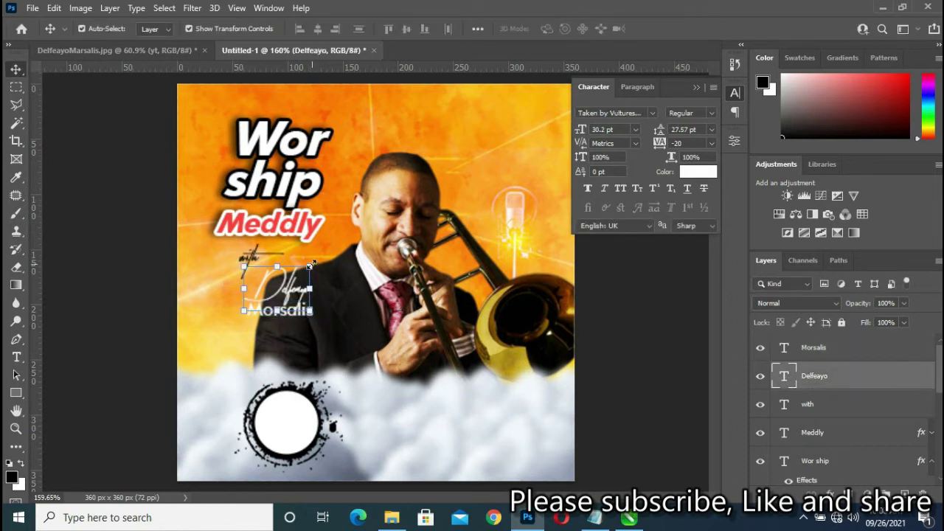
left_click_drag(312, 263, 321, 256)
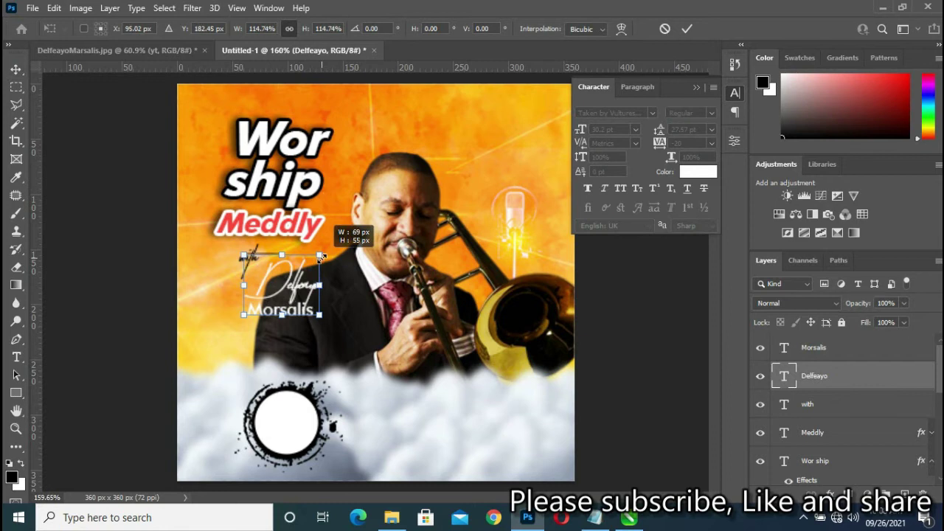
left_click(687, 28)
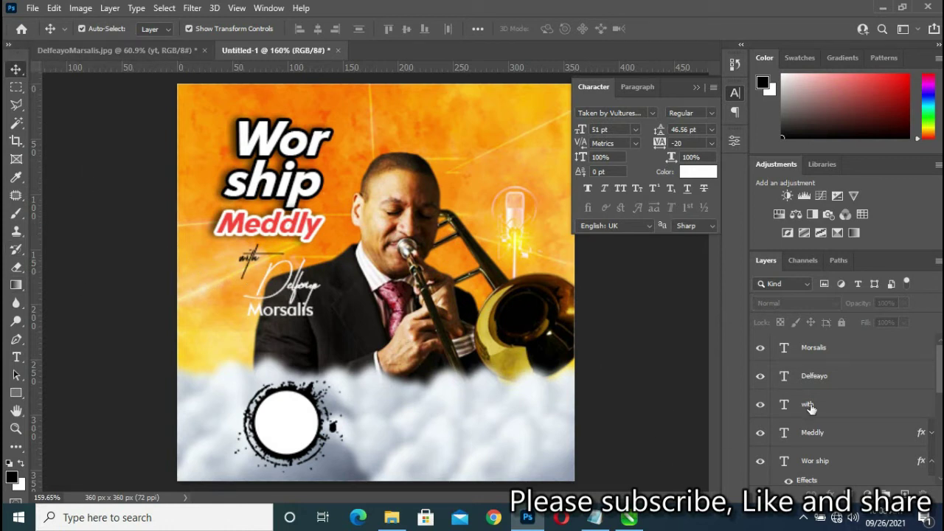
- Add a Drop Shadow to the Morsalis surname layer with opacity around 38%
left_click(857, 354)
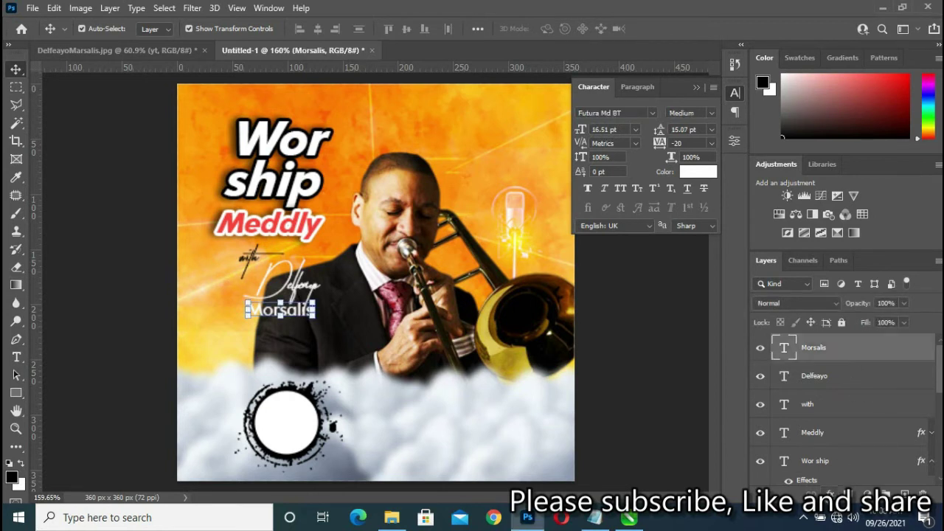
left_click(832, 493)
left_click(462, 310)
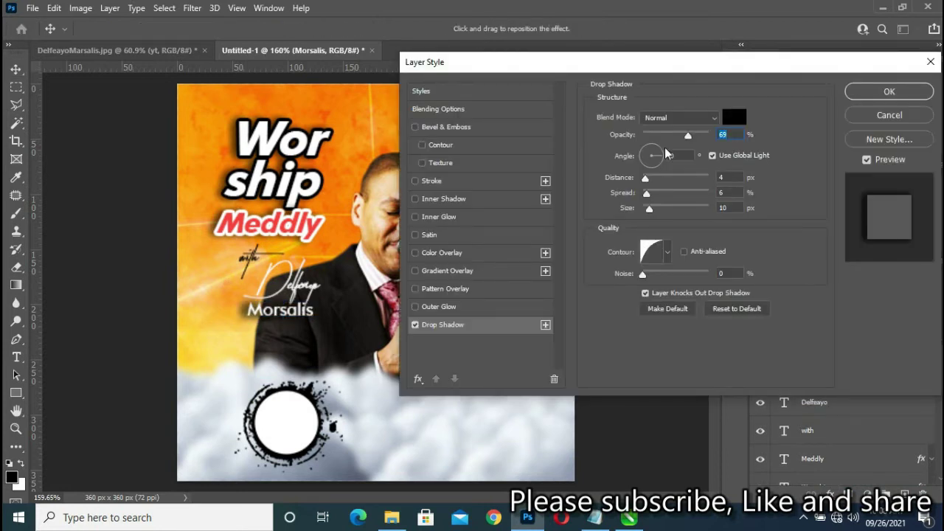
left_click_drag(688, 137, 669, 139)
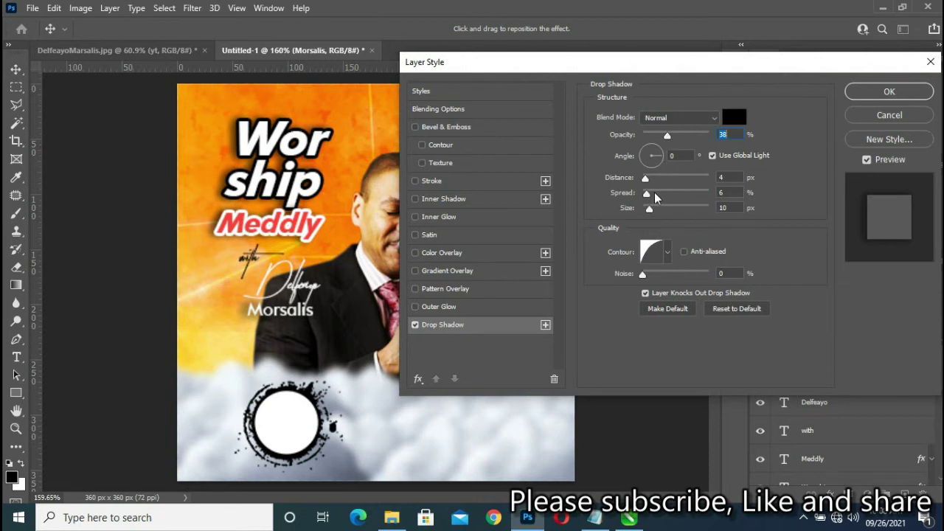
left_click_drag(651, 207, 648, 207)
left_click(647, 207)
left_click(647, 193)
- Set the shadow to a 90° angle, about 1 px distance and a wider spread, then apply it
left_click_drag(648, 180, 651, 192)
left_click(659, 155)
left_click_drag(659, 154, 653, 148)
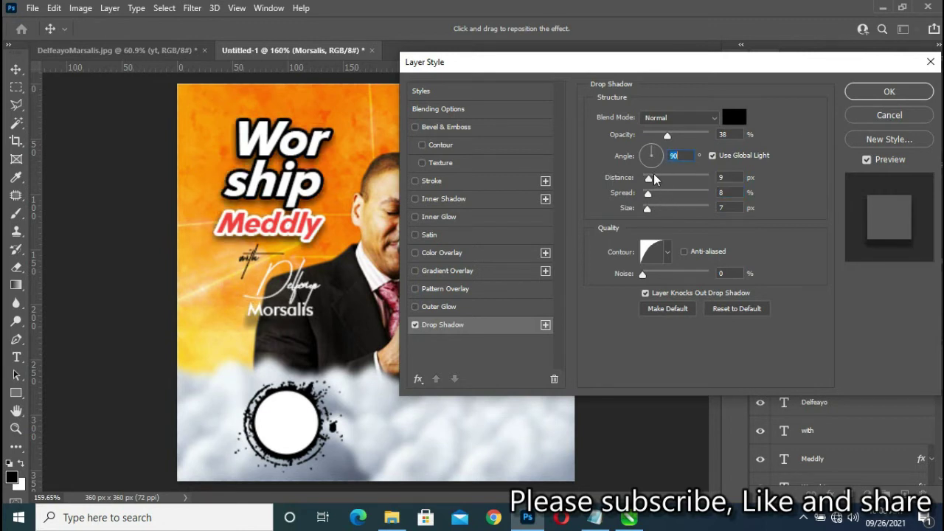
left_click_drag(648, 179, 643, 180)
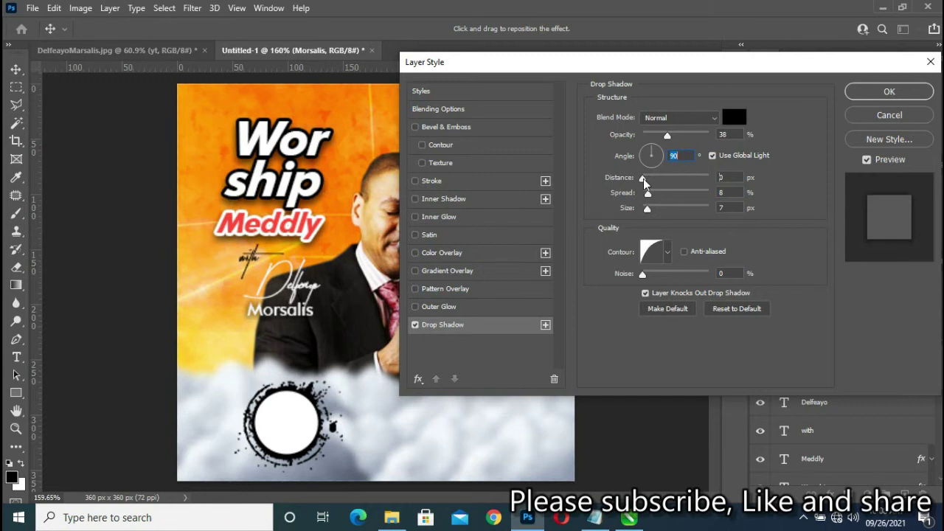
mouse_move(649, 192)
left_mouse_down()
mouse_move(672, 211)
mouse_move(647, 210)
left_mouse_up()
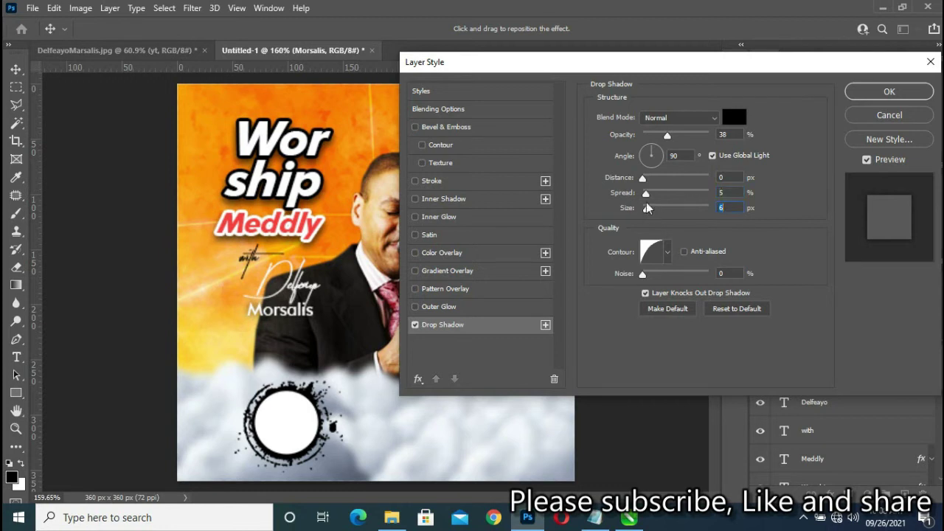
left_click_drag(647, 193, 653, 195)
left_click(889, 95)
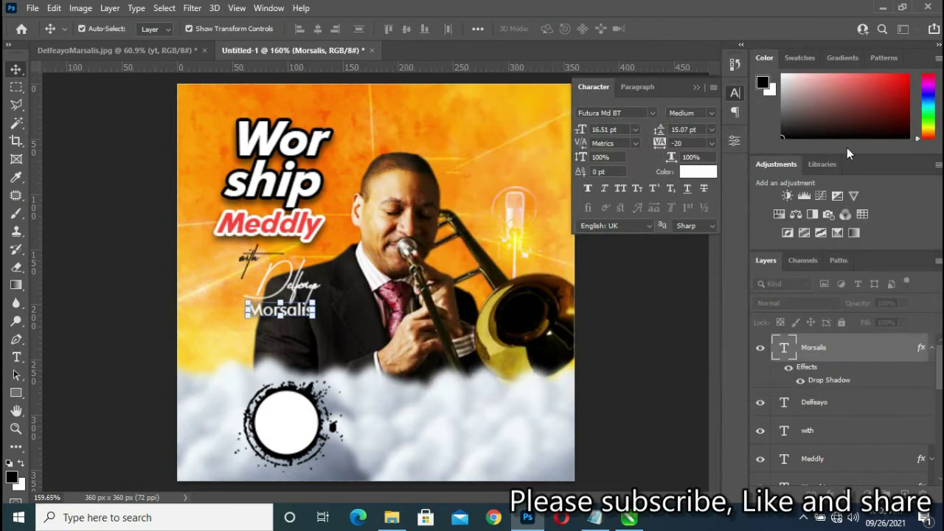
- Copy the Morsalis drop shadow onto the Delfeayo layer and bring up the flyer notes
left_click(931, 348)
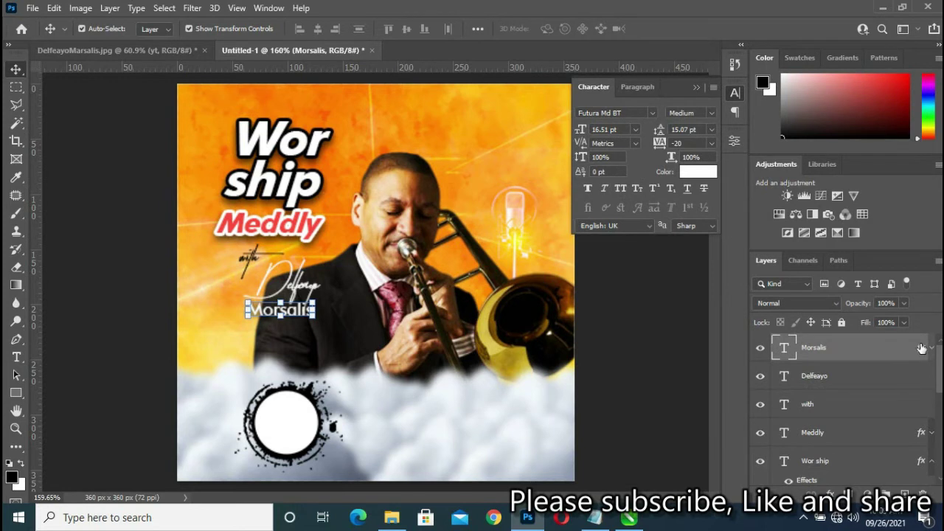
left_click_drag(921, 348, 924, 385)
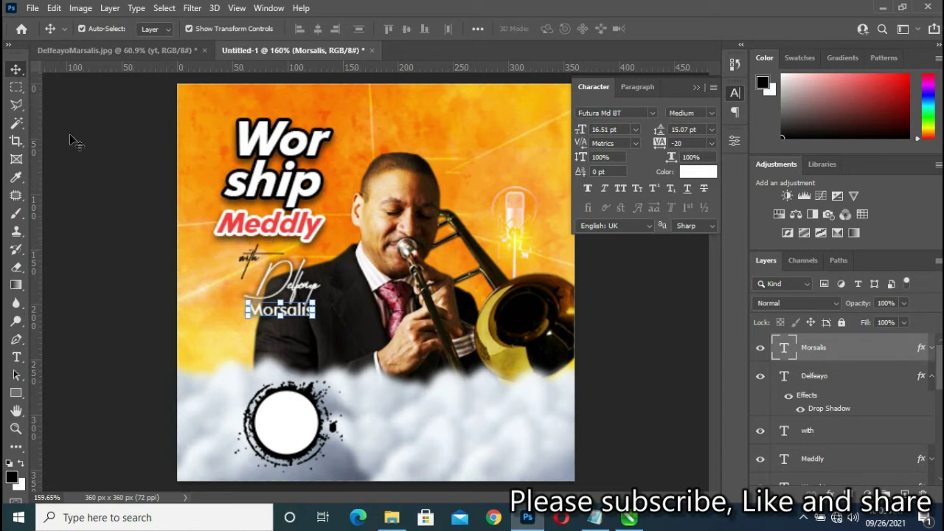
left_click(595, 519)
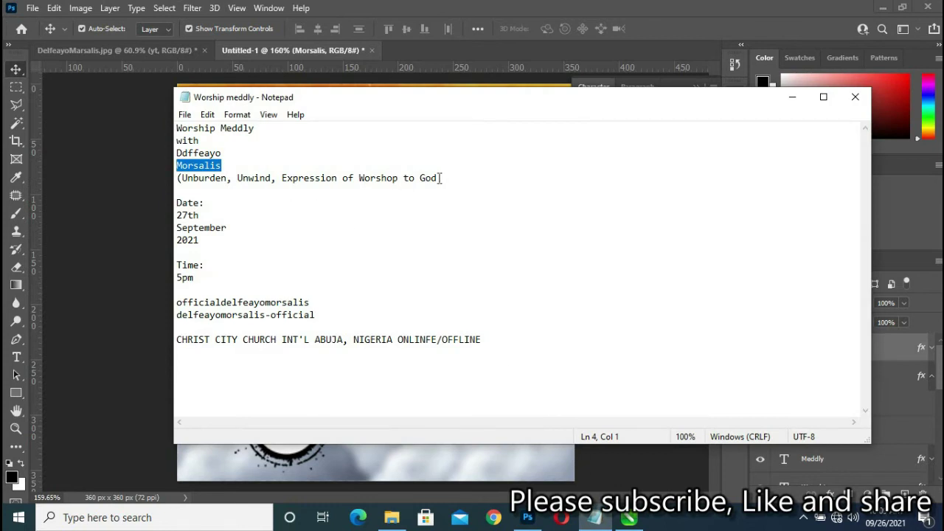
- Add ')' after 'God' on the subtitle line, save the notes, and move the circle badge in Photoshop
left_click_drag(441, 178, 215, 178)
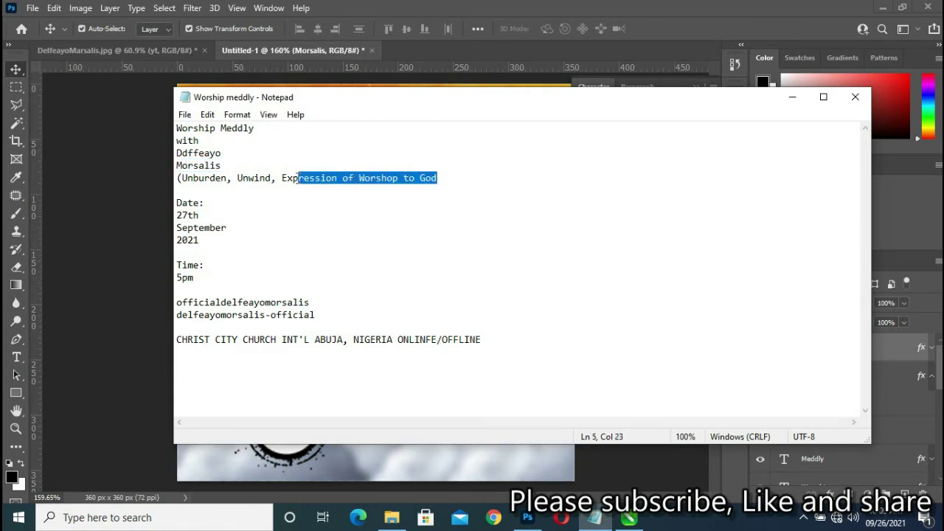
left_click(448, 174)
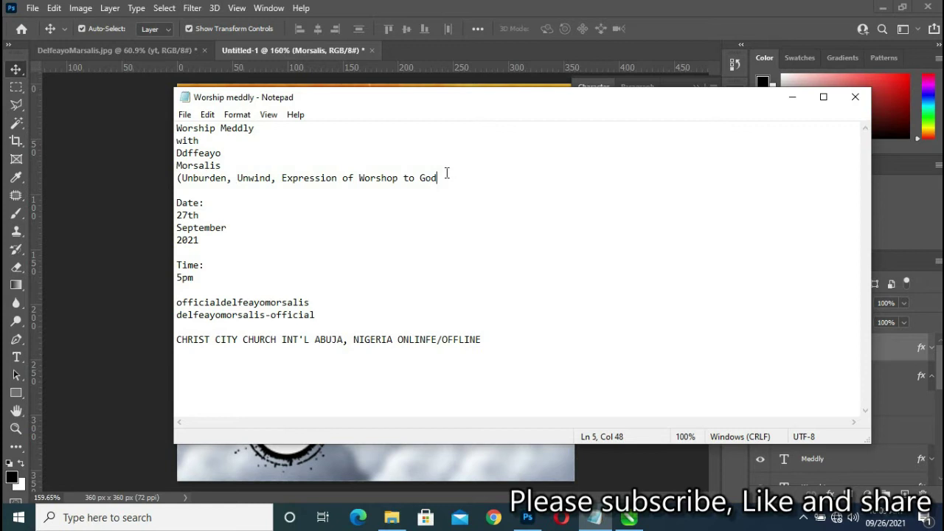
type(")")
key("ctrl+s")
left_click_drag(443, 178, 178, 185)
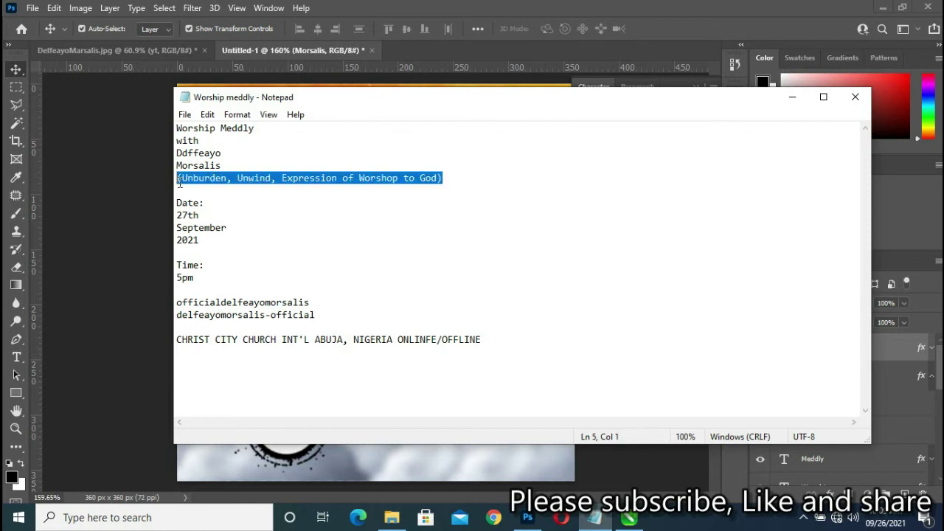
left_click(792, 96)
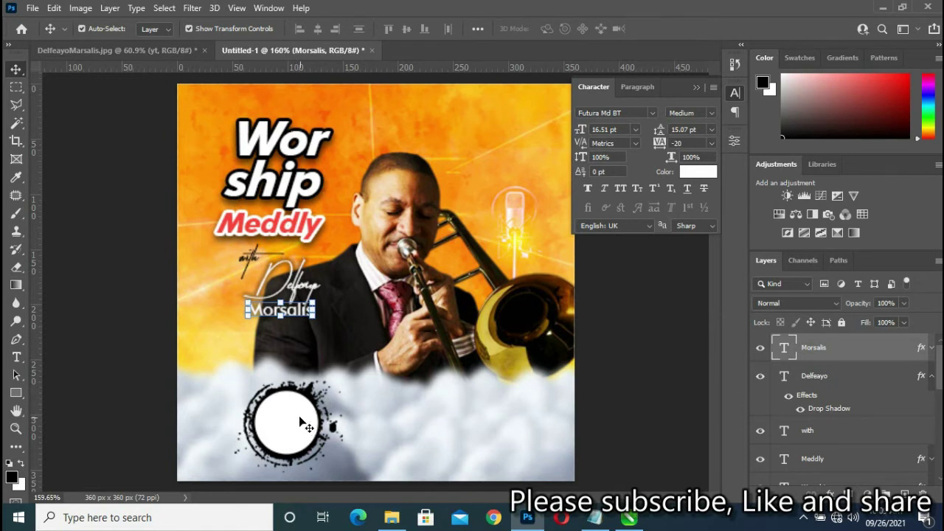
left_click_drag(299, 419, 389, 436)
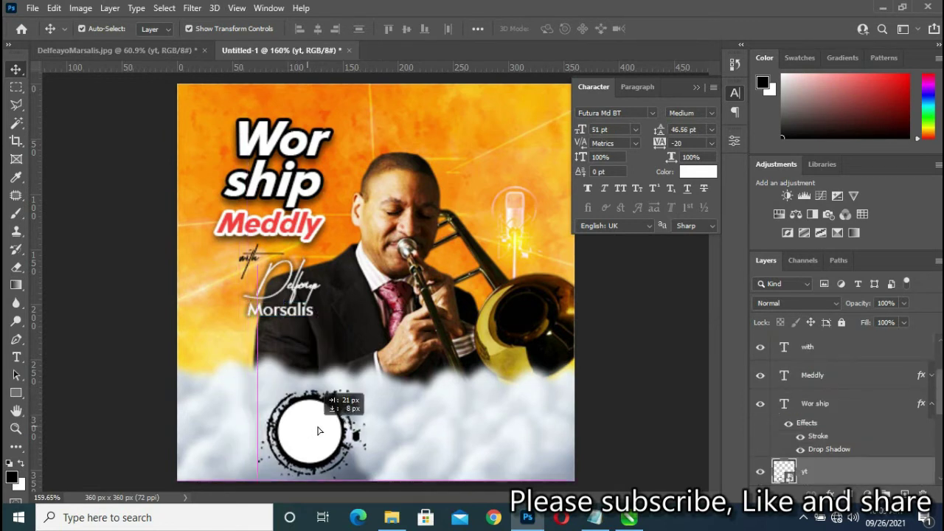
- Scale the circle badge to 31.8%, shift it left in the clouds, and start a text line above it
left_click_drag(389, 437, 383, 432)
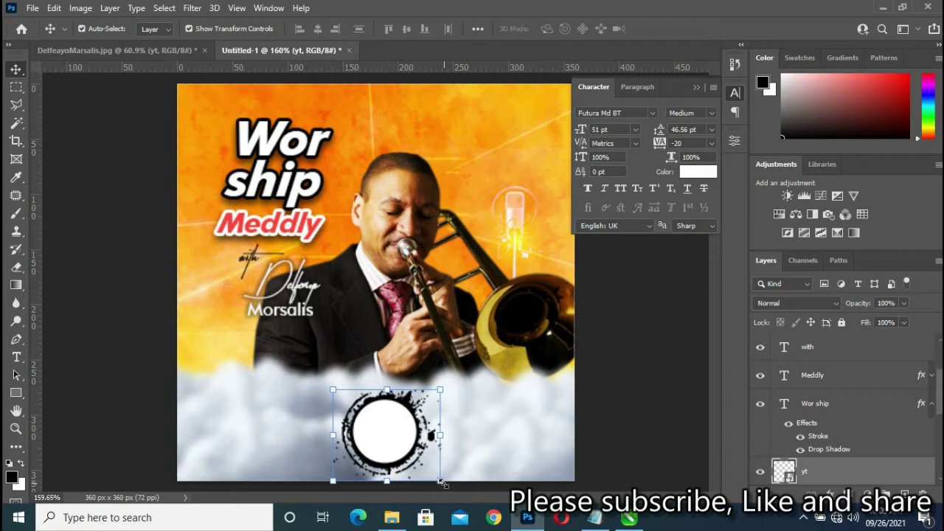
key("ctrl+t")
mouse_move(439, 481)
left_mouse_down()
mouse_move(405, 450)
mouse_move(337, 443)
mouse_move(262, 461)
left_mouse_up()
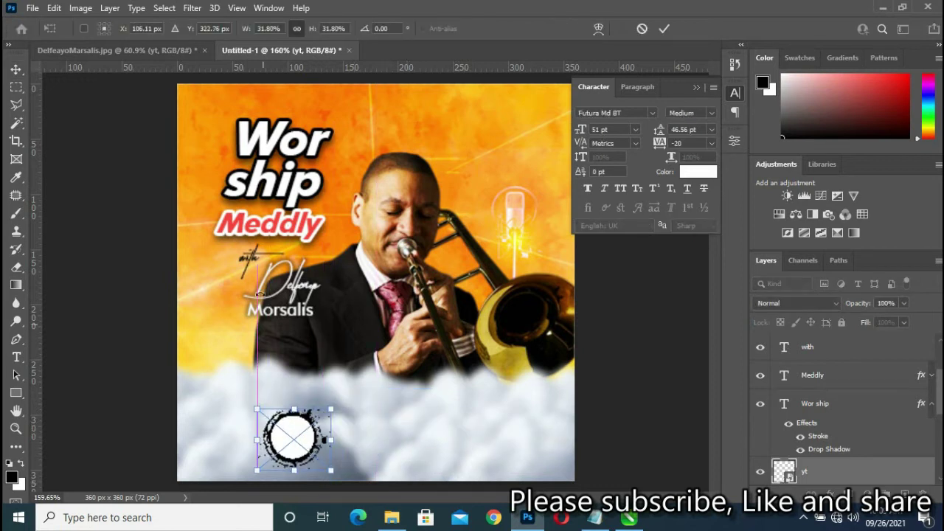
left_click(663, 29)
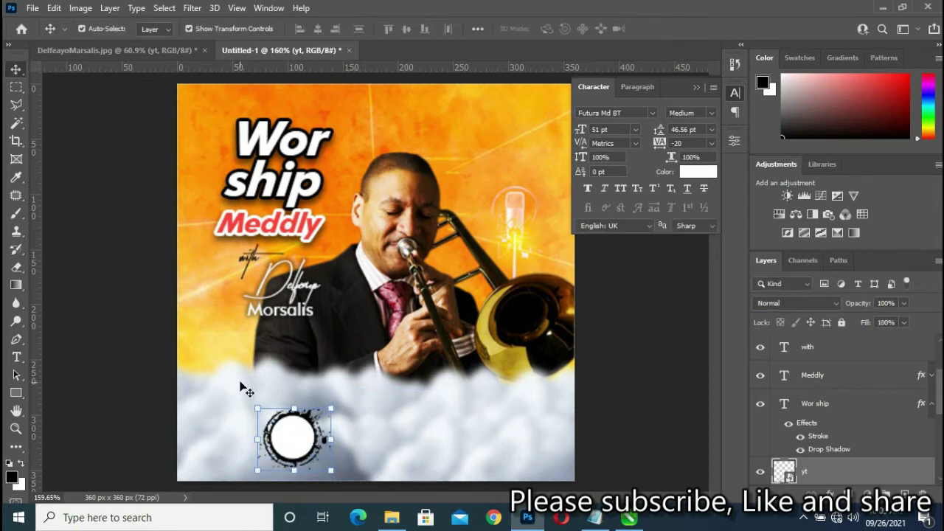
left_click(15, 358)
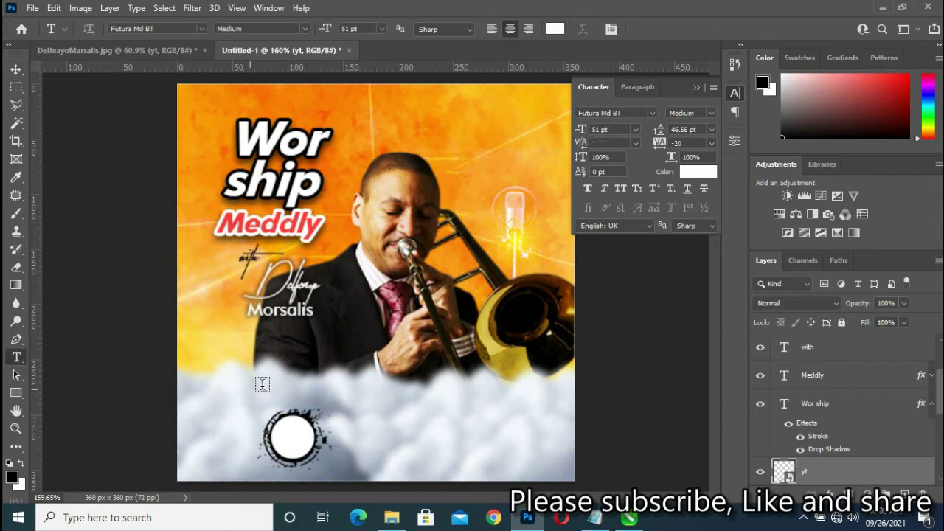
left_click(262, 384)
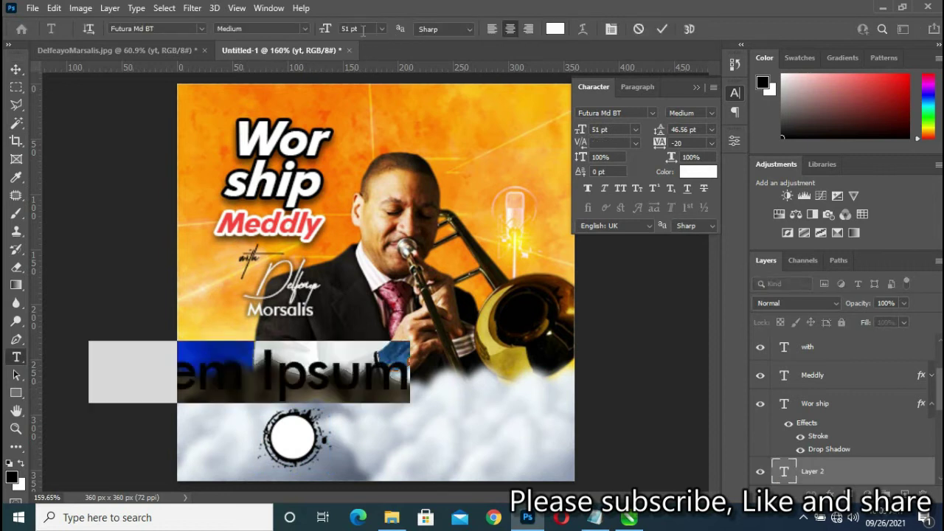
- Paste the subtitle '(Unburden, Unwind, Expression of Worshop to God)' in small Raleway ExtraLight
left_click_drag(328, 29, 303, 31)
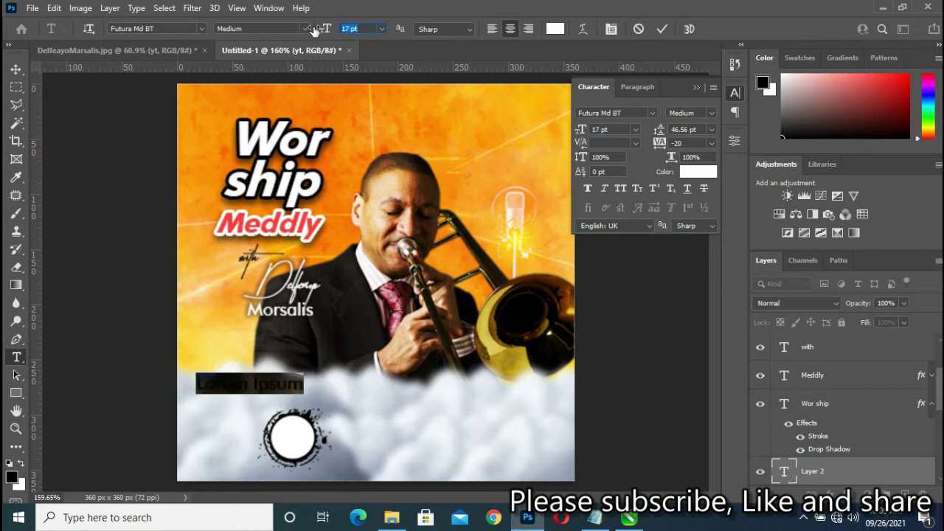
left_click_drag(326, 30, 325, 30)
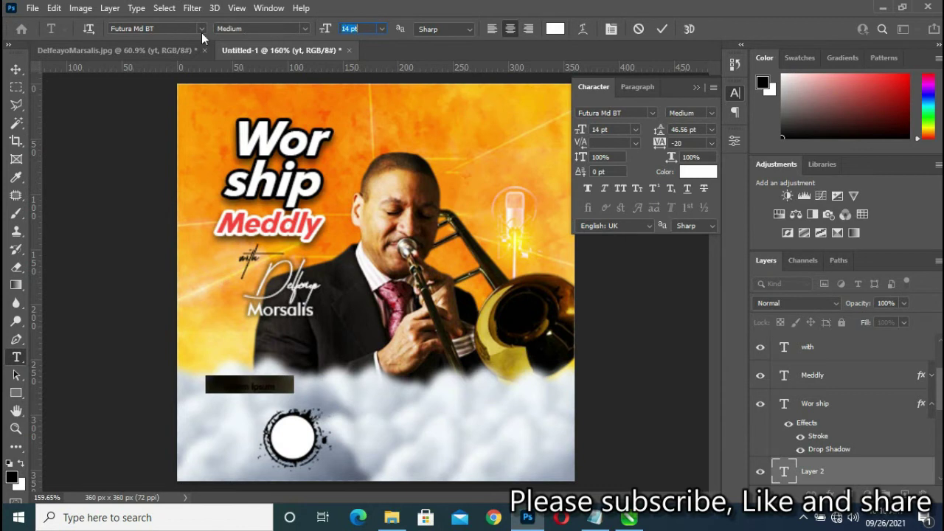
left_click(200, 29)
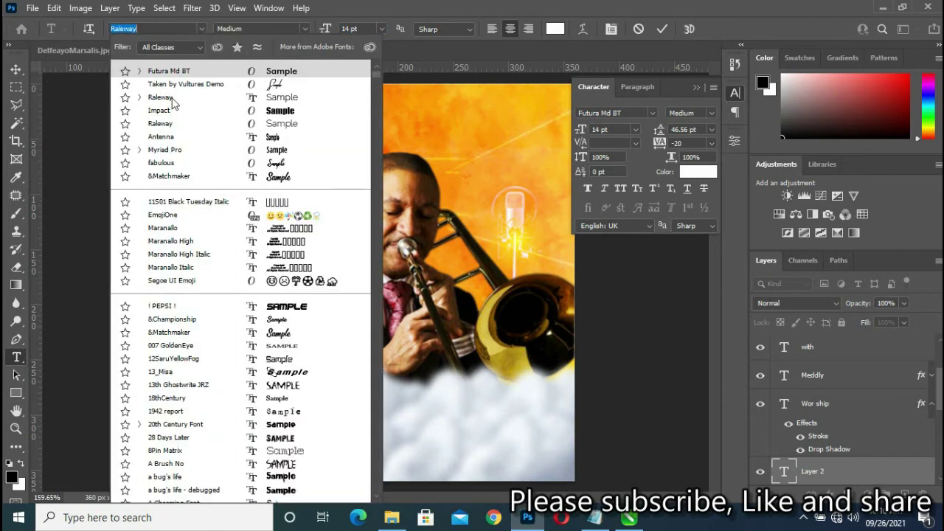
left_click(172, 97)
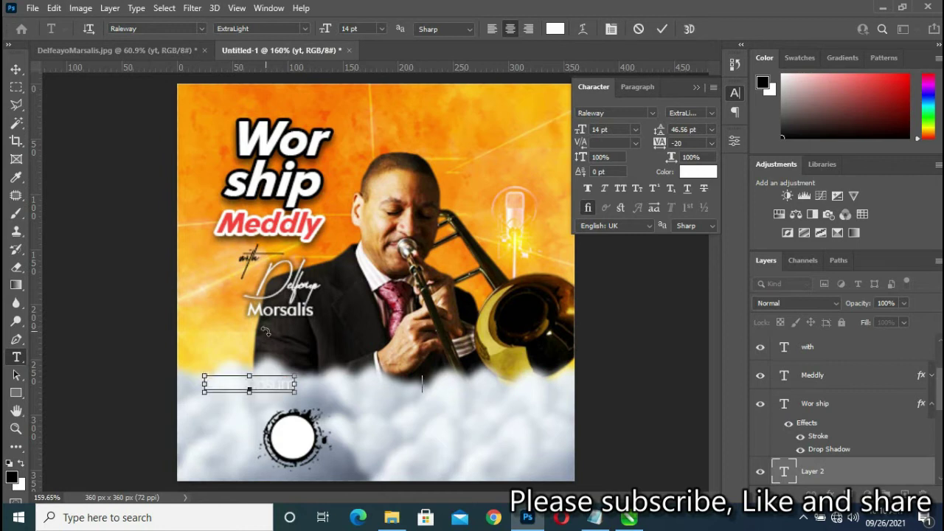
key("ctrl+v")
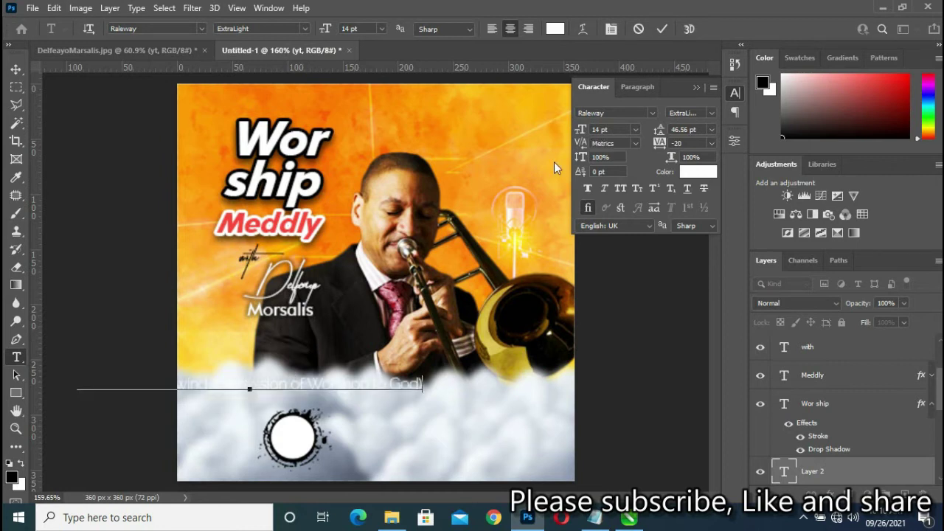
left_click(662, 31)
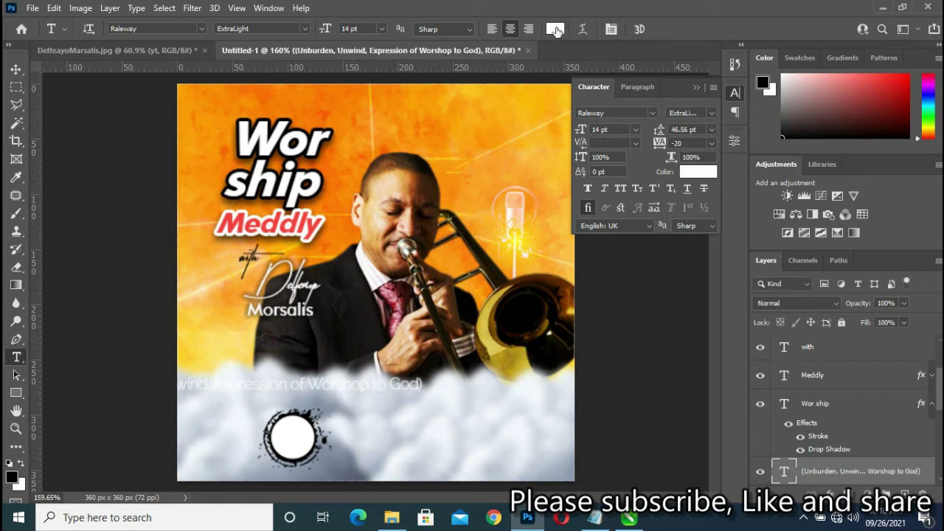
- Colour the subtitle 040404, centre it across the flyer, and set it to 12 pt
left_click(556, 30)
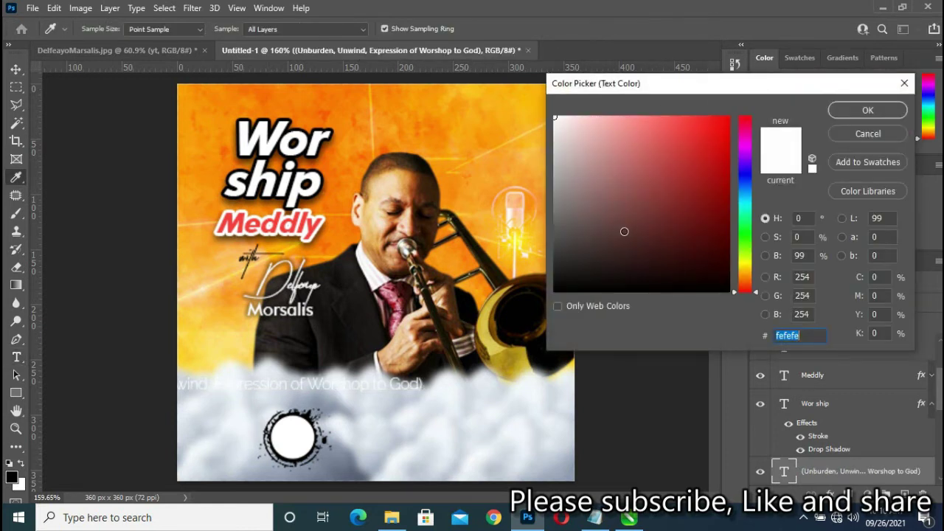
left_click_drag(624, 232, 555, 289)
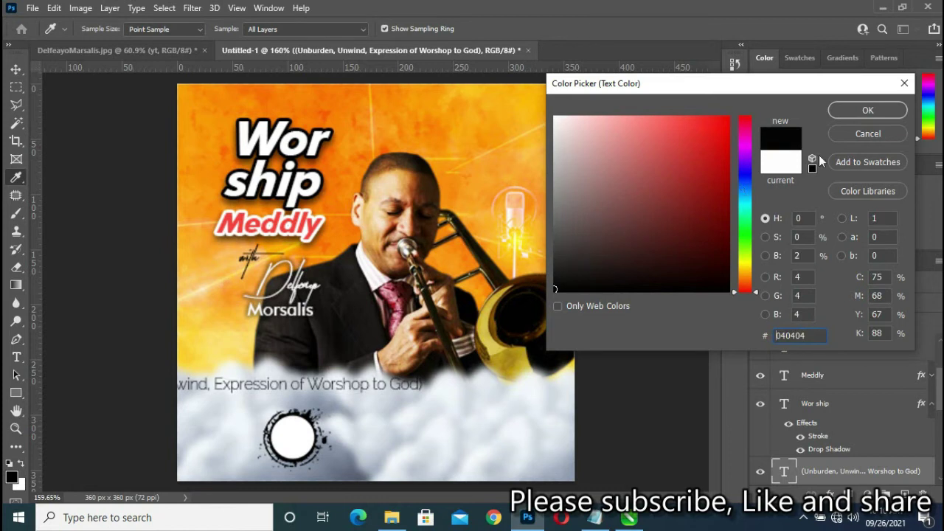
left_click(867, 111)
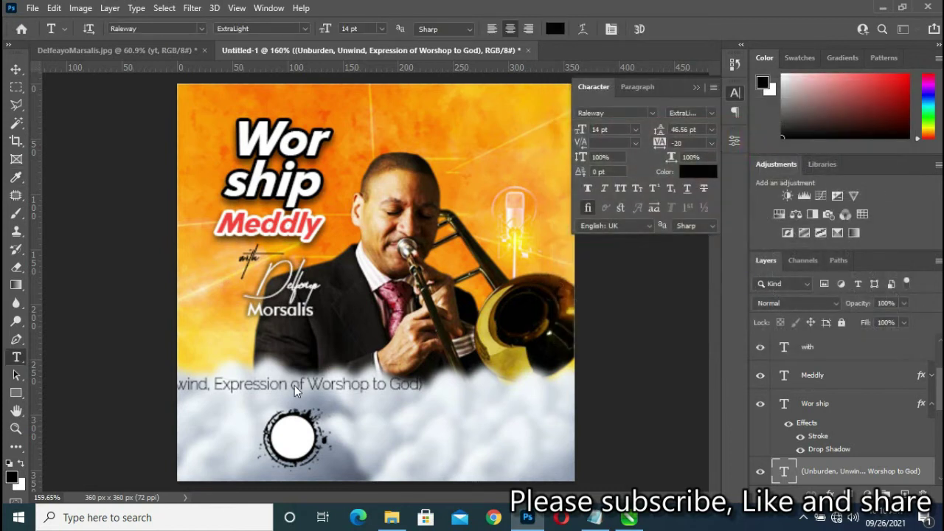
left_click_drag(266, 390, 393, 396)
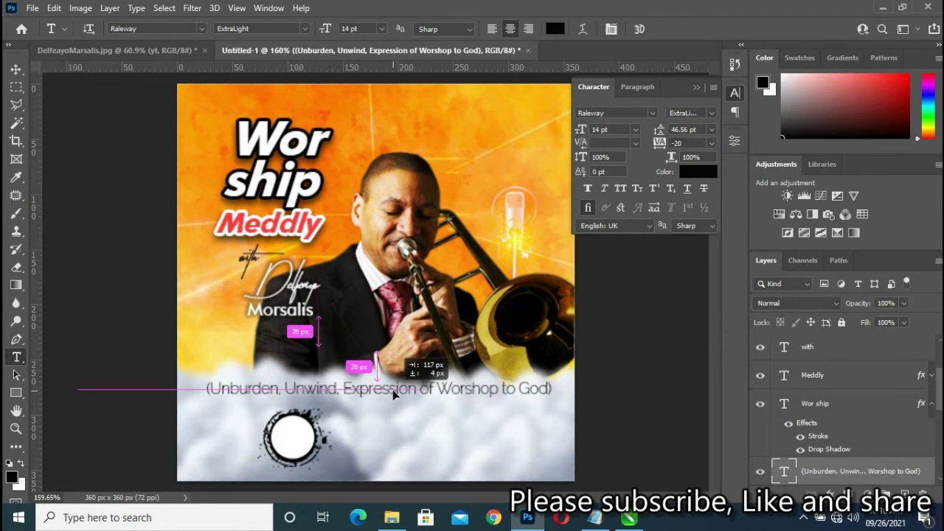
left_click_drag(583, 129, 577, 129)
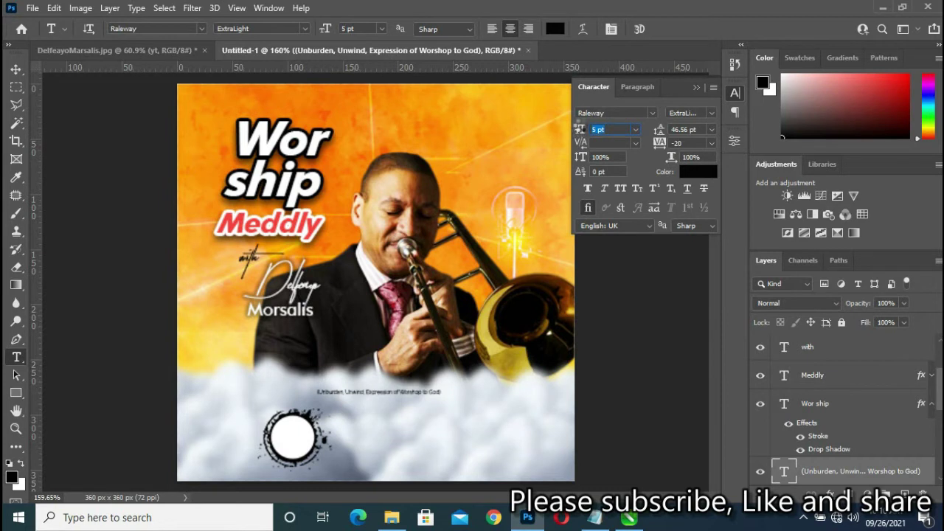
left_click(626, 131)
left_click_drag(619, 129, 558, 133)
type("1")
key("Return")
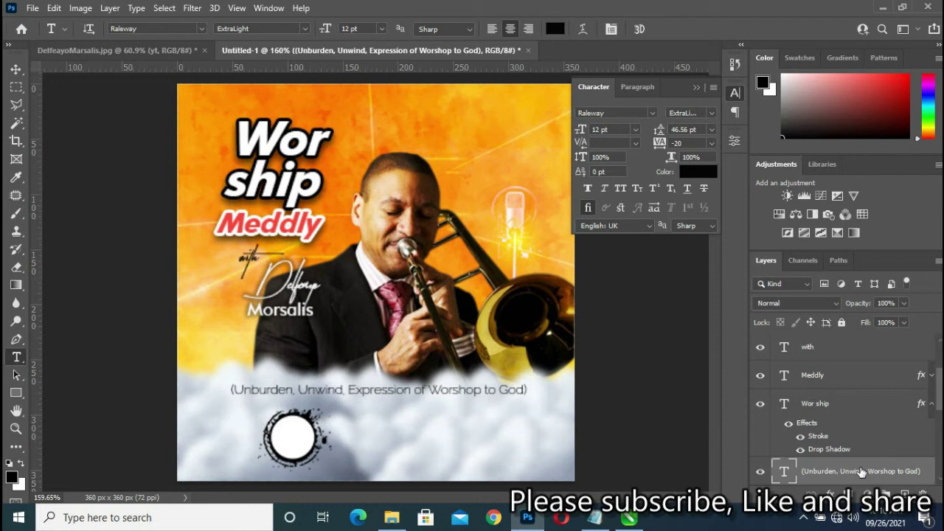
left_click(931, 405)
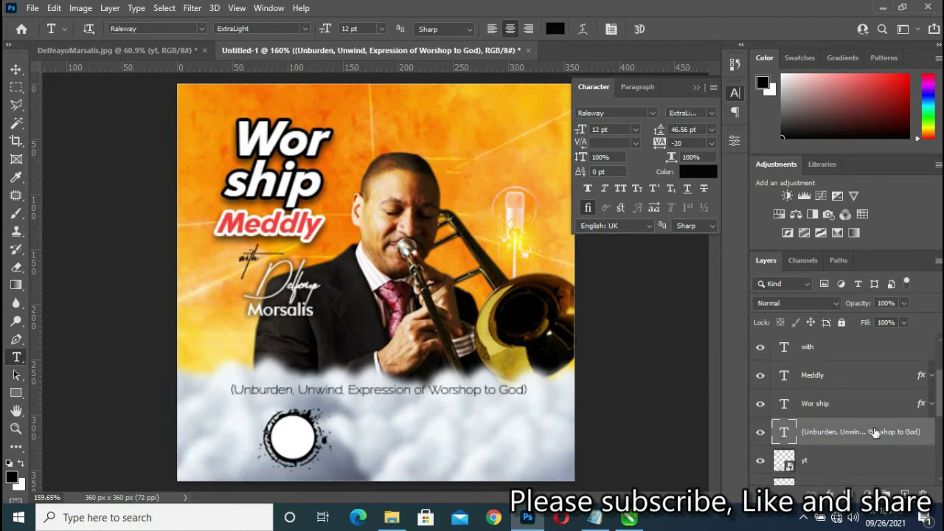
left_click_drag(839, 435, 843, 333)
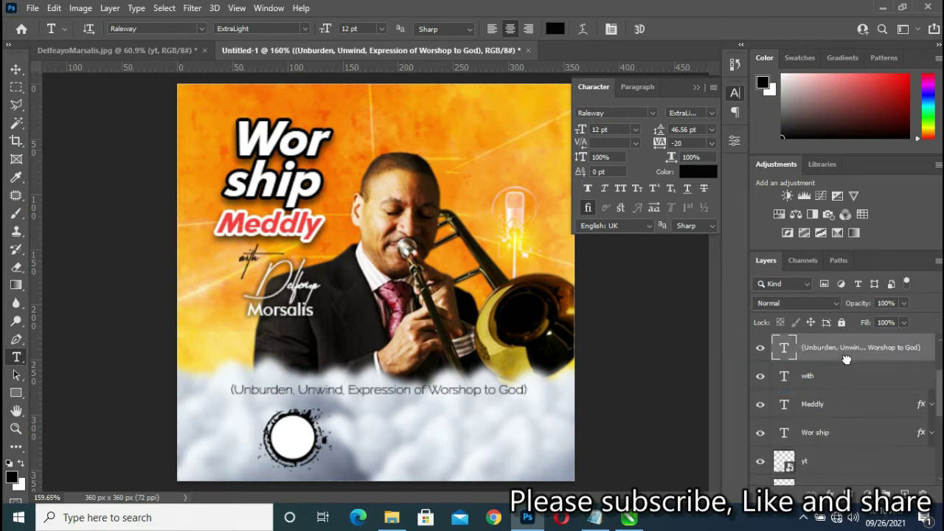
left_click(833, 415, "ctrl")
left_click_drag(833, 417, 834, 363)
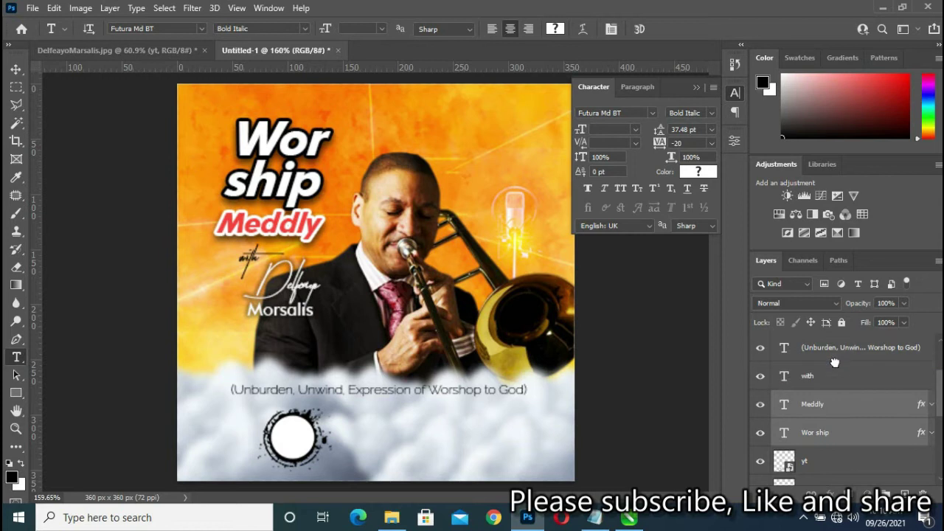
left_click(16, 69)
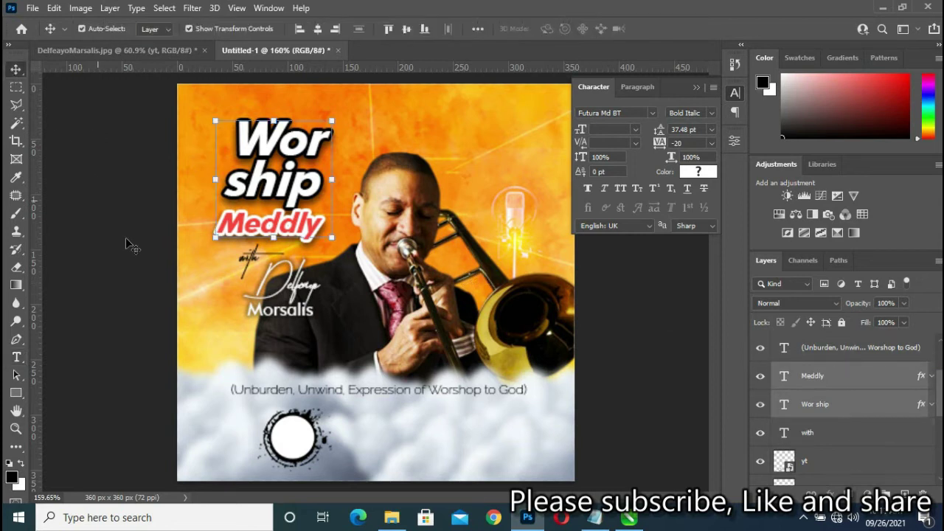
left_click(381, 395)
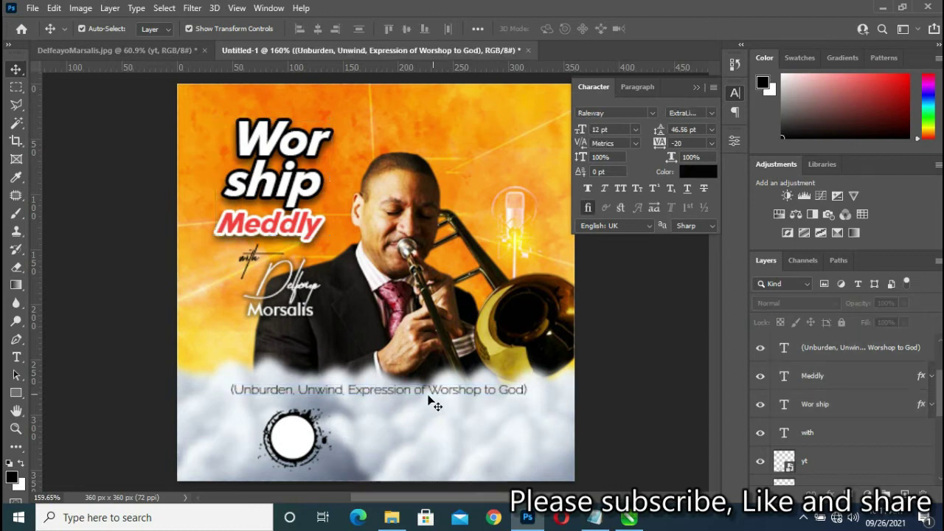
scroll(431, 395, "up", 3)
scroll(428, 393, "up", 1)
scroll(430, 395, "up", 1)
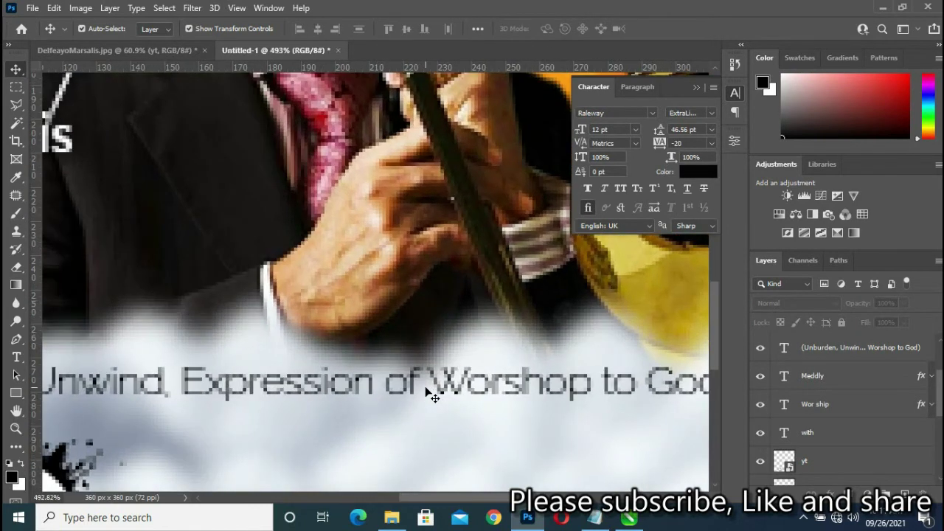
scroll(428, 390, "down", 4)
scroll(448, 372, "down", 3)
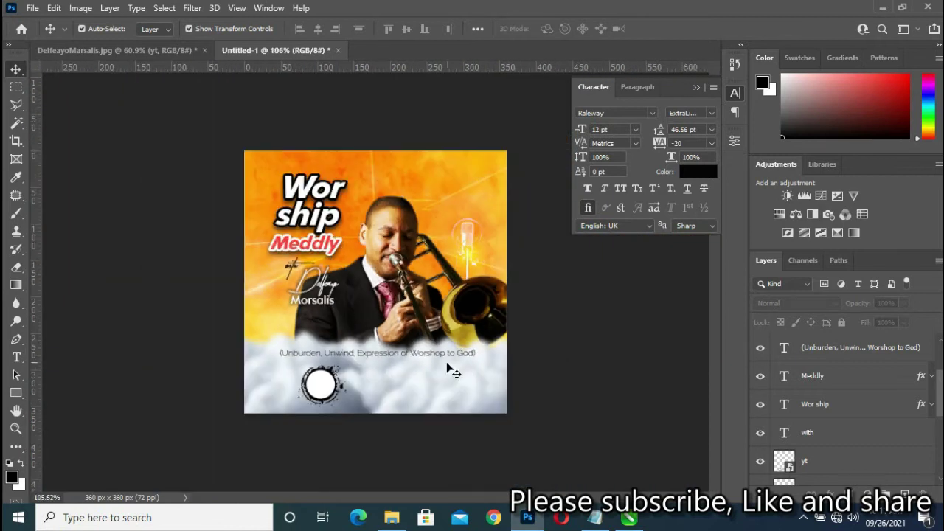
left_click(402, 354)
scroll(401, 353, "up", 1)
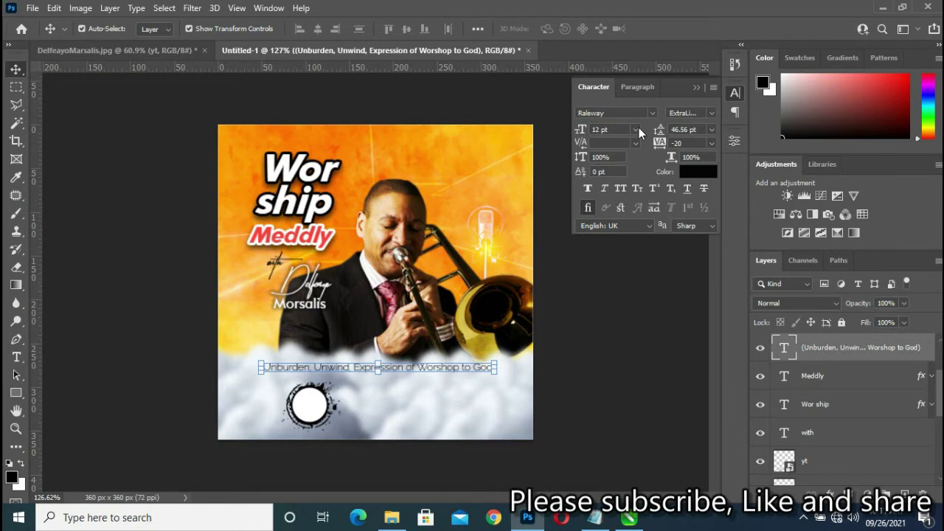
- Change the subtitle's Raleway weight from ExtraLight to SemiBold
left_click(653, 113)
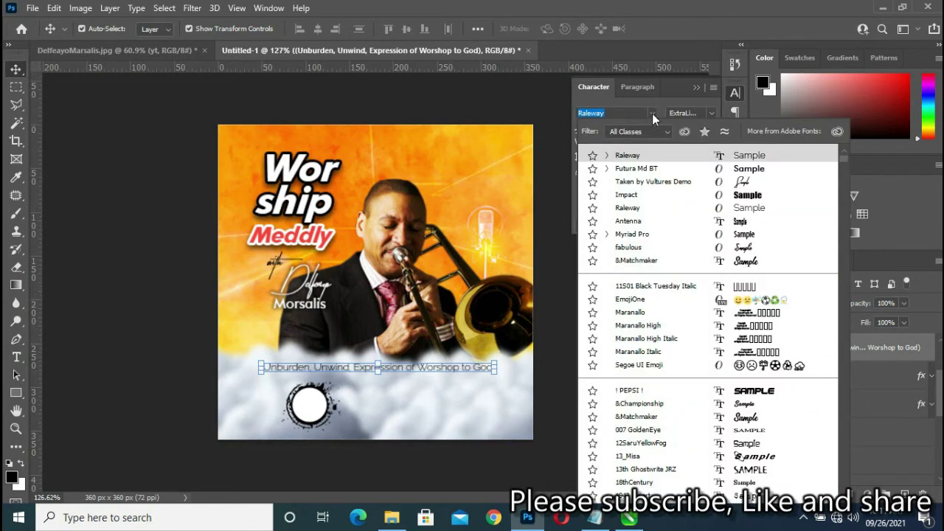
left_click(652, 114)
left_click(712, 113)
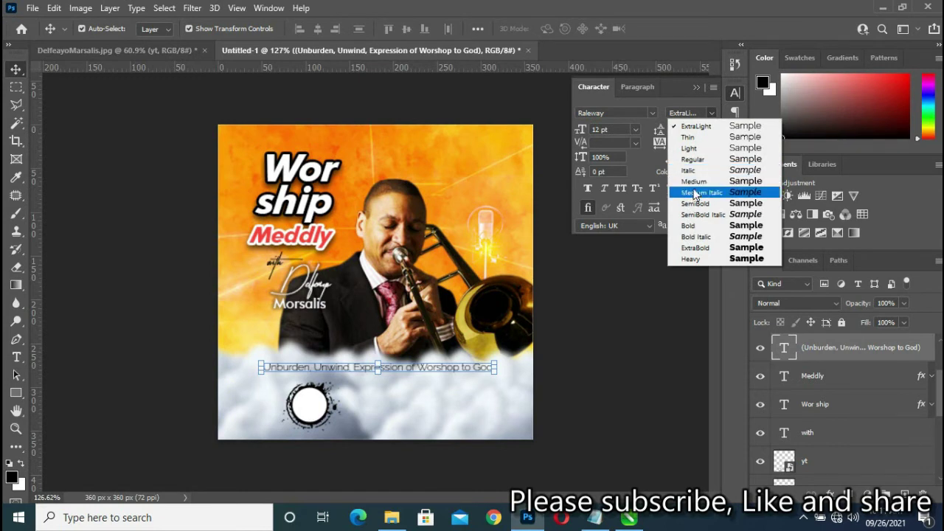
left_click(698, 226)
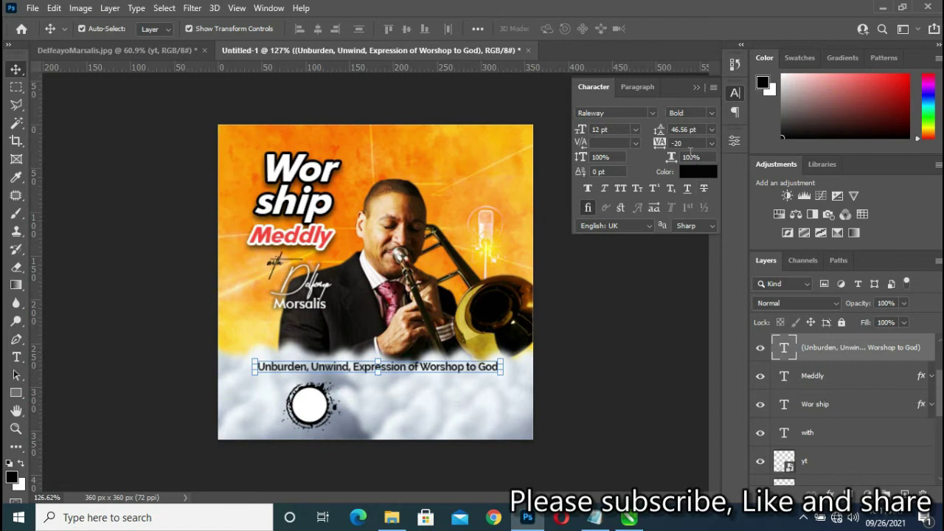
left_click(685, 113)
left_click(712, 113)
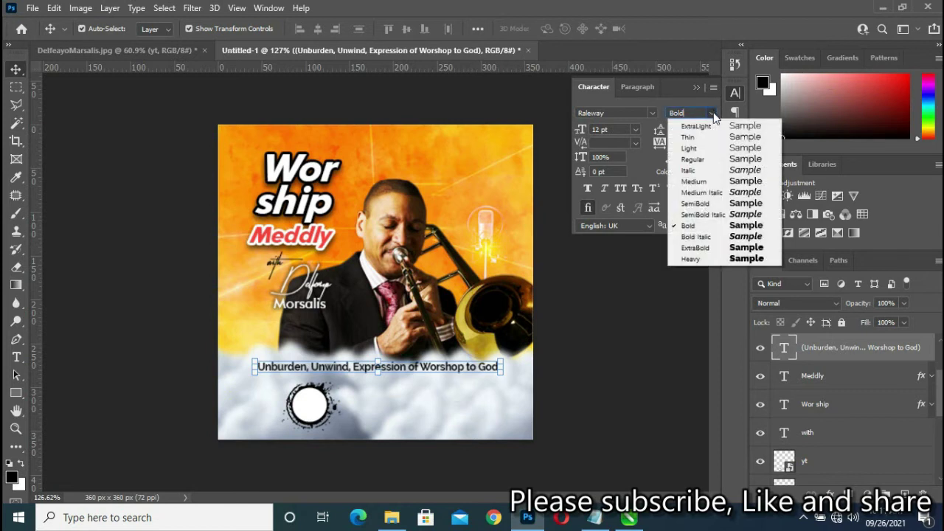
left_click(720, 207)
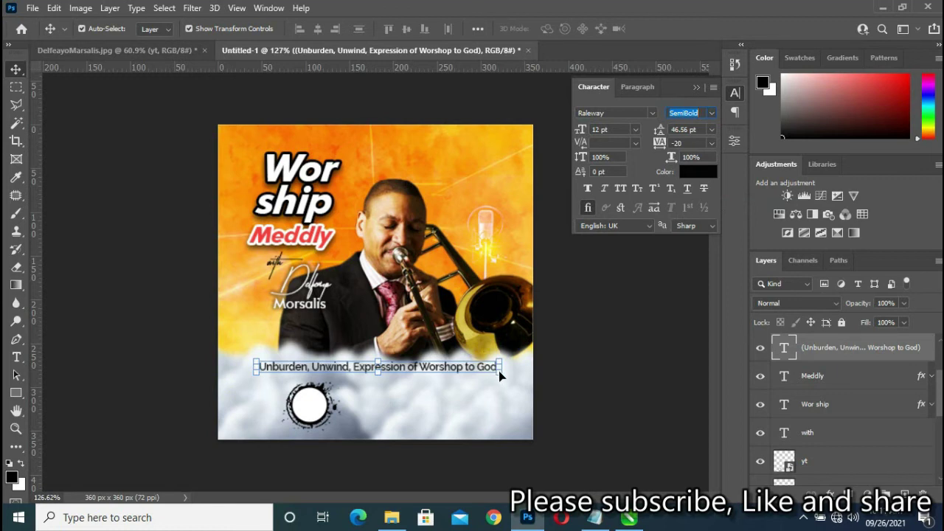
- Scale the subtitle down to about 84% (10.12 pt) and select the whole canvas
left_click_drag(501, 374, 475, 372)
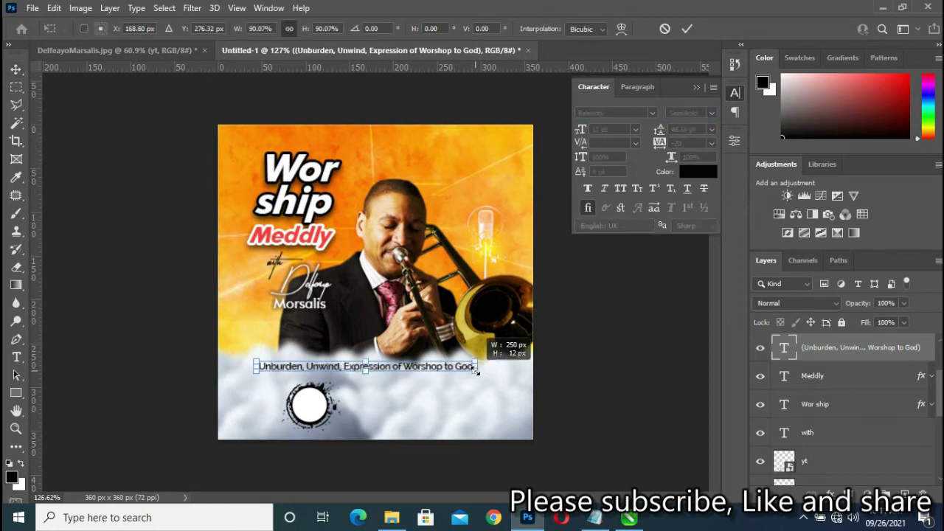
left_click_drag(475, 372, 463, 366)
left_click(686, 29)
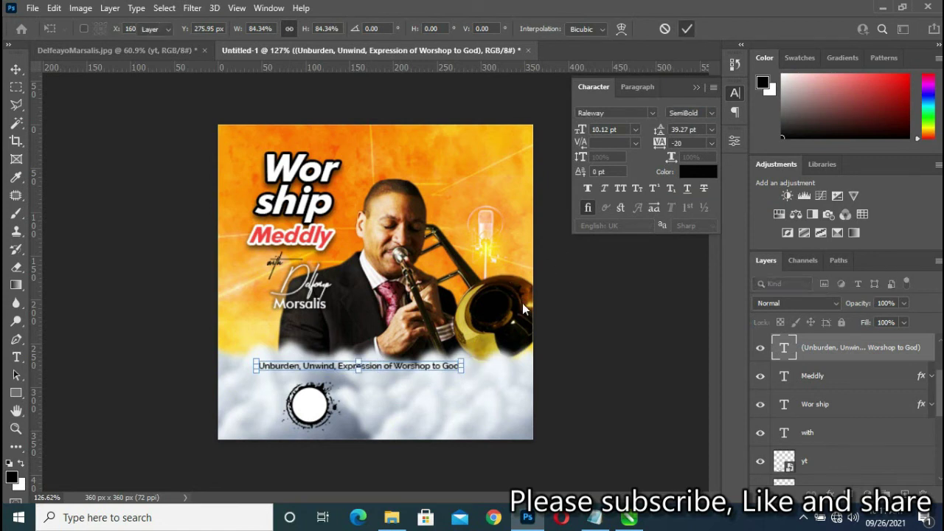
key("ctrl+a")
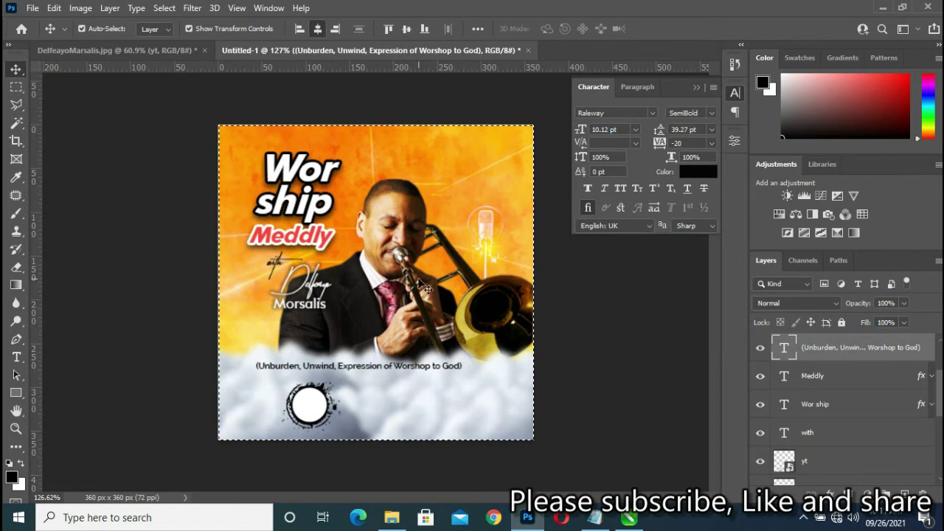
- Centre the subtitle horizontally on the flyer and move the white circle badge slightly right
left_click(317, 28)
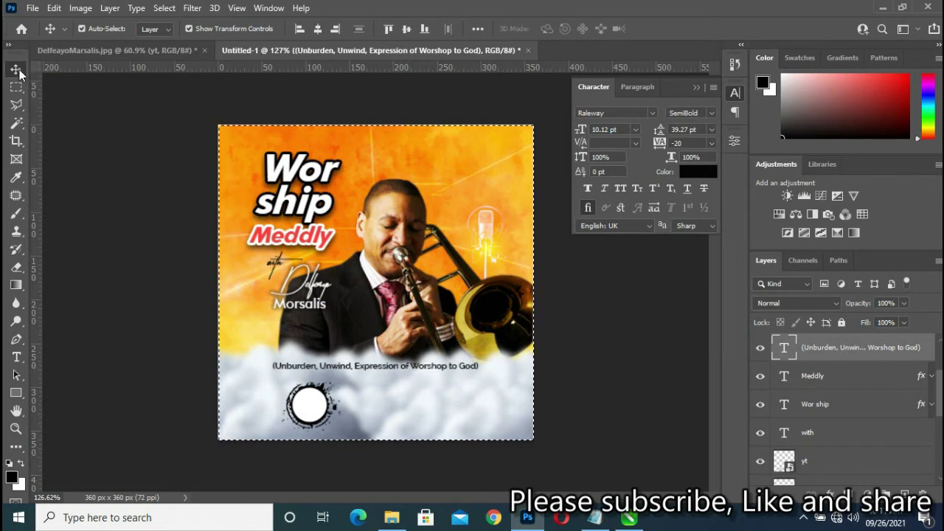
key("ctrl+d")
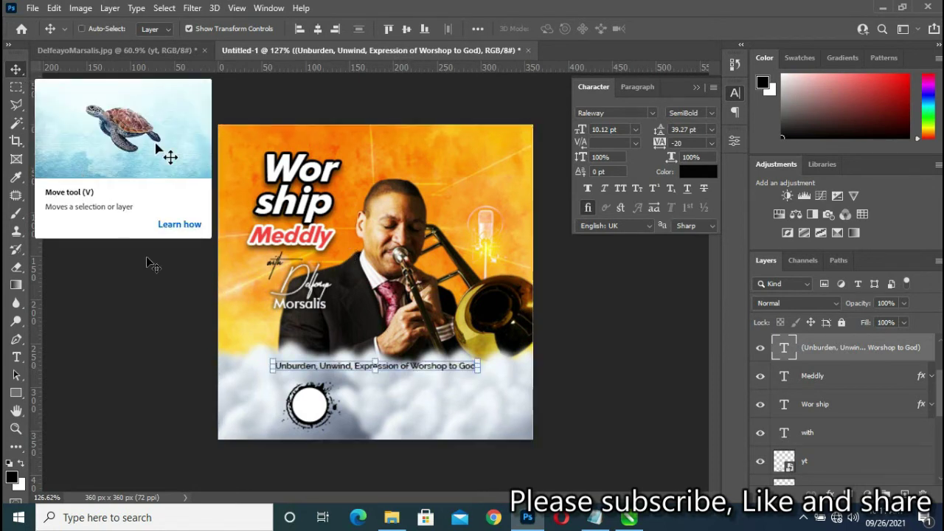
key("ctrl")
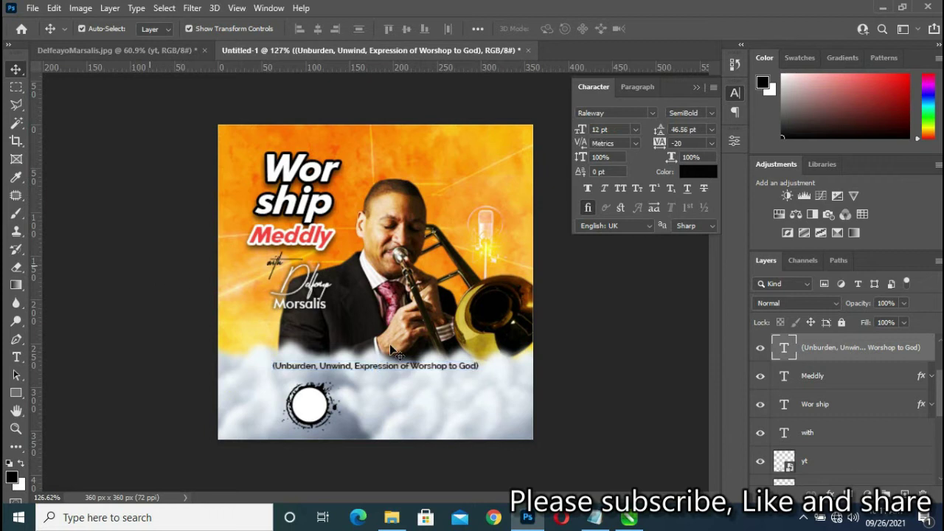
left_click(332, 398)
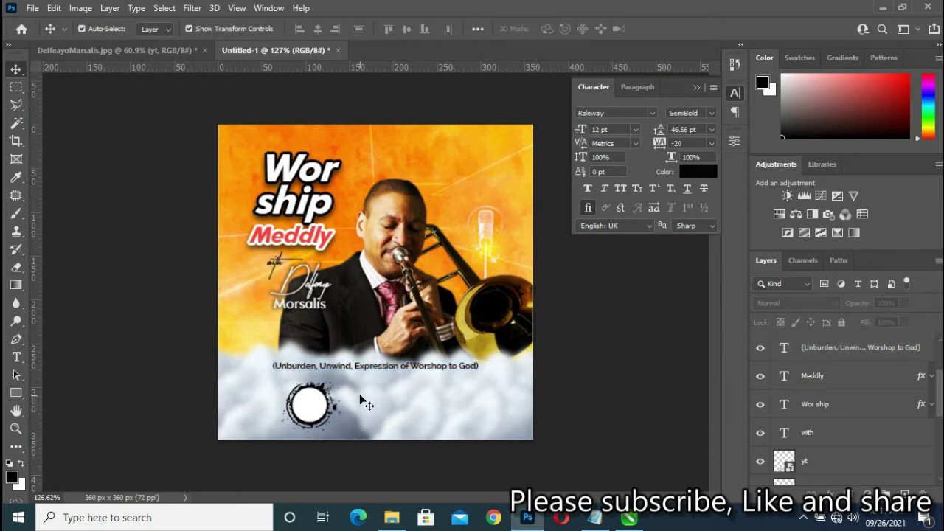
left_click_drag(316, 406, 337, 406)
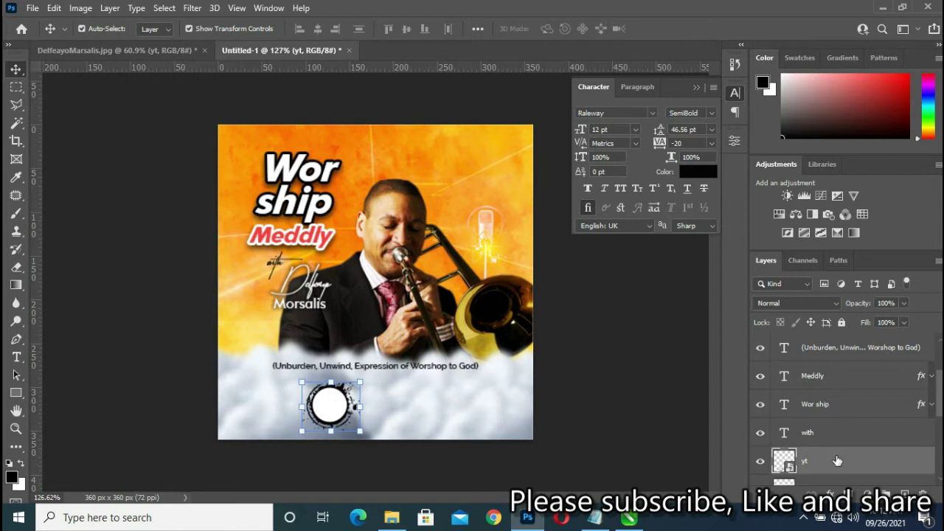
- Move the yt circle layer to the top of the stack and collapse Delfeayo's effects listing
mouse_move(837, 463)
left_mouse_down()
mouse_move(827, 328)
mouse_move(826, 341)
left_mouse_up()
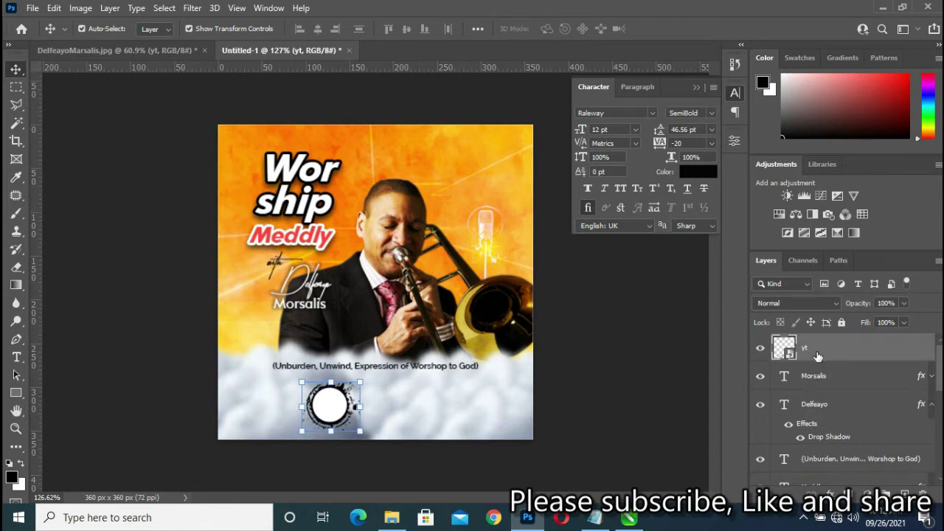
scroll(852, 414, "down", 1)
scroll(850, 402, "up", 1)
scroll(936, 409, "down", 3)
left_click(830, 369)
scroll(855, 380, "down", 1)
scroll(855, 380, "up", 1)
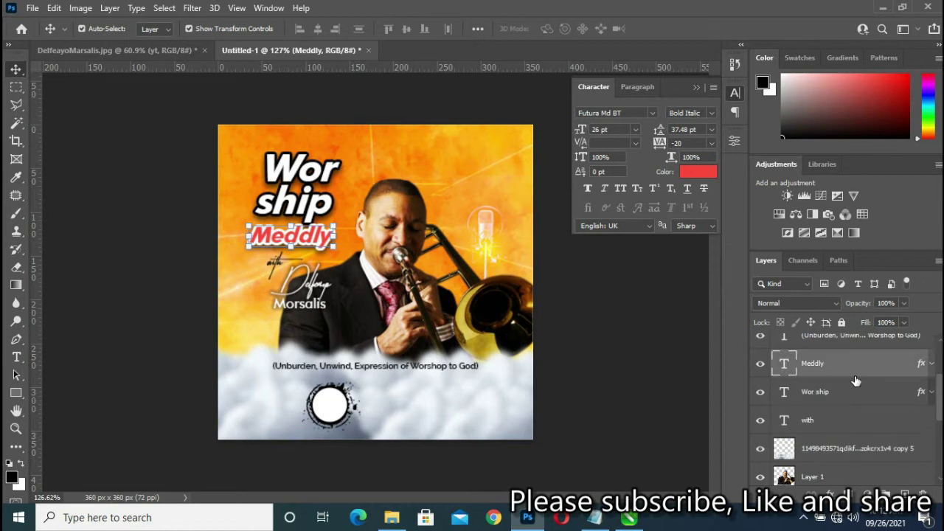
scroll(855, 380, "up", 1)
scroll(857, 369, "up", 2)
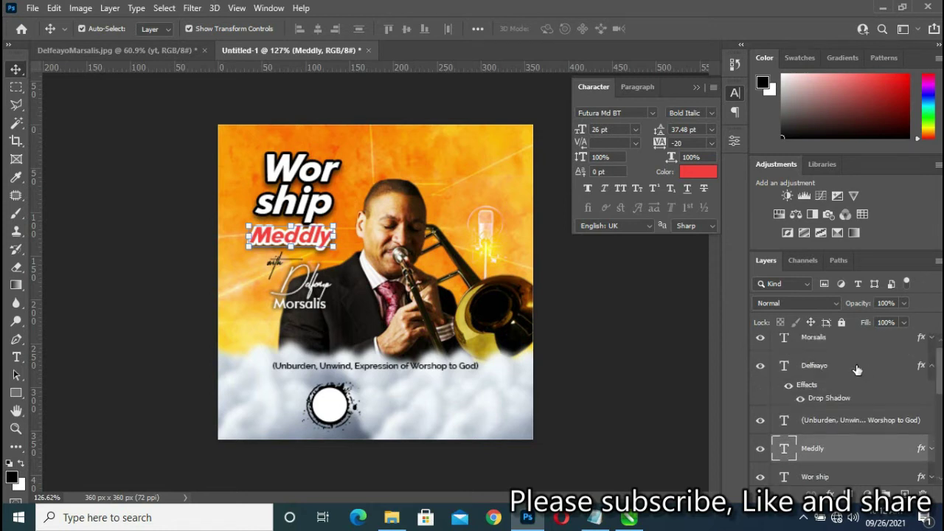
scroll(857, 369, "up", 1)
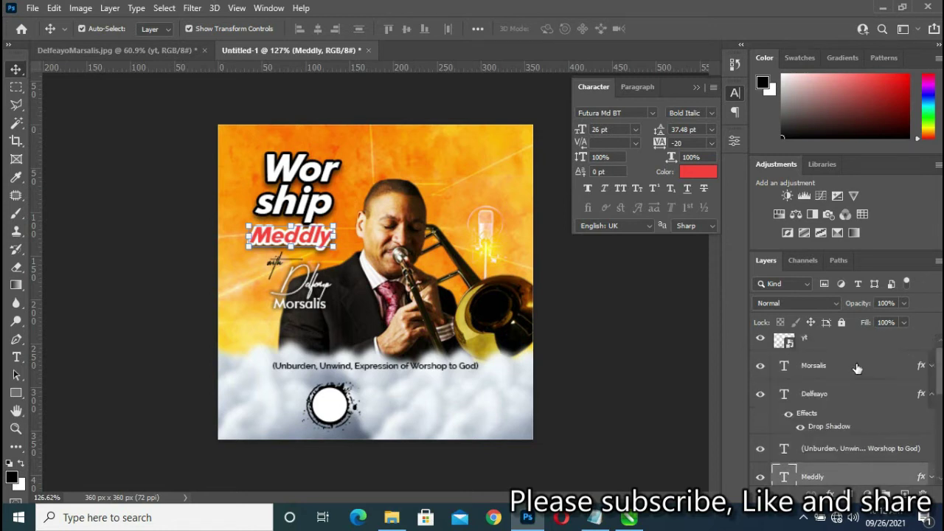
left_click(932, 396)
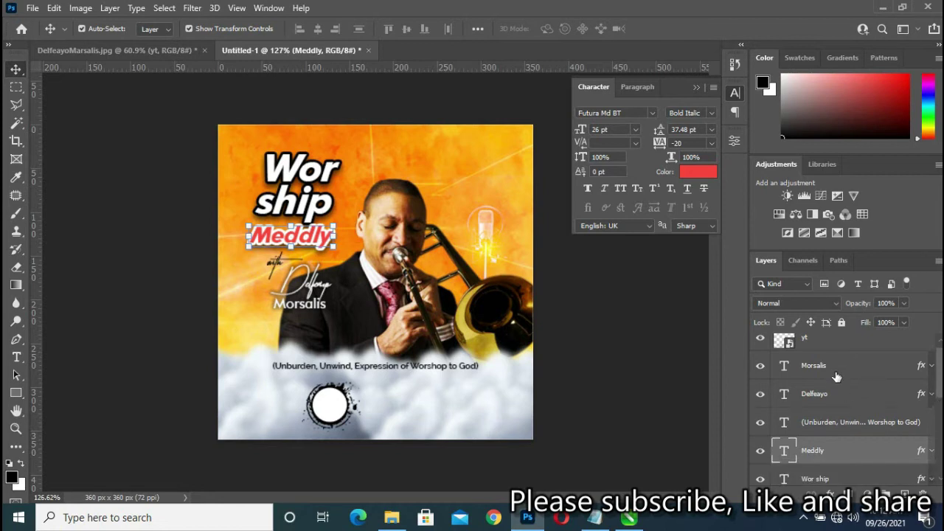
- Move the 'with' layer higher in the Layers stack, then bring up the Worship meddly notes
left_click(843, 426)
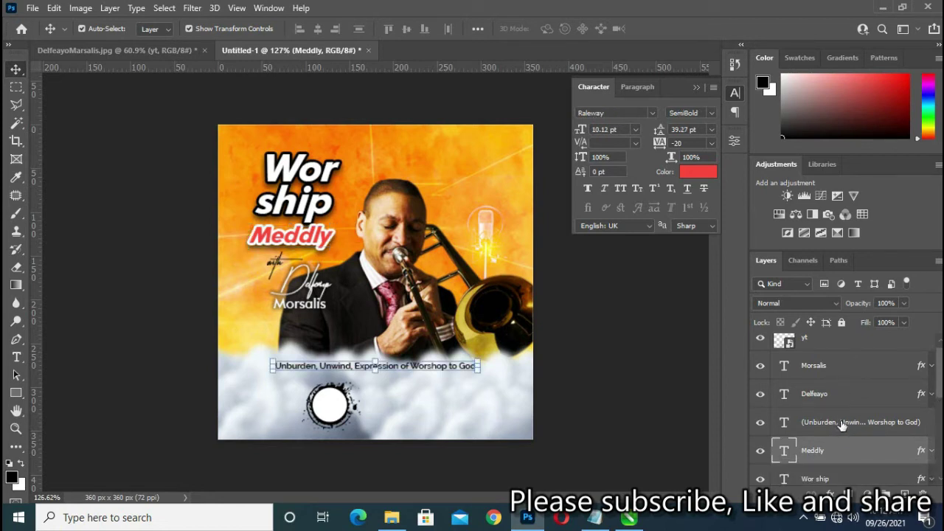
left_click_drag(843, 426, 823, 379)
key("ctrl+z")
left_click(593, 365)
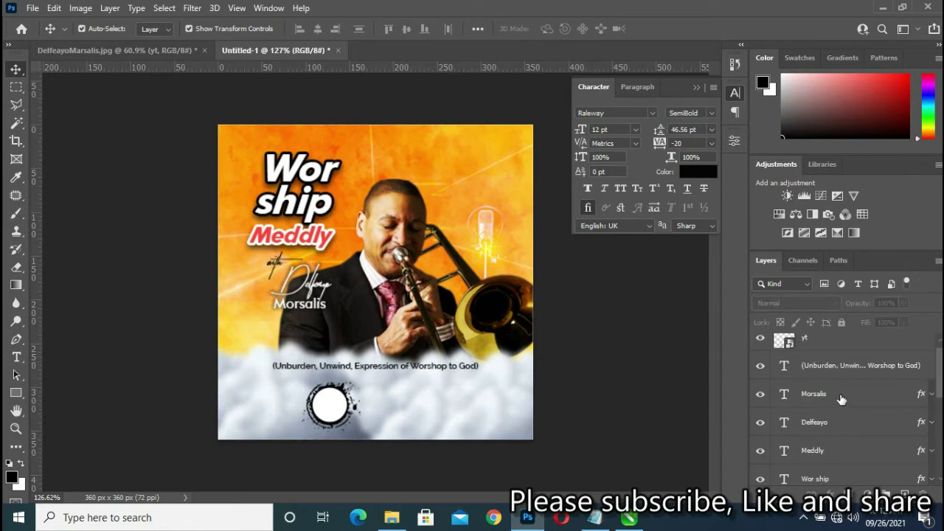
scroll(841, 399, "down", 1)
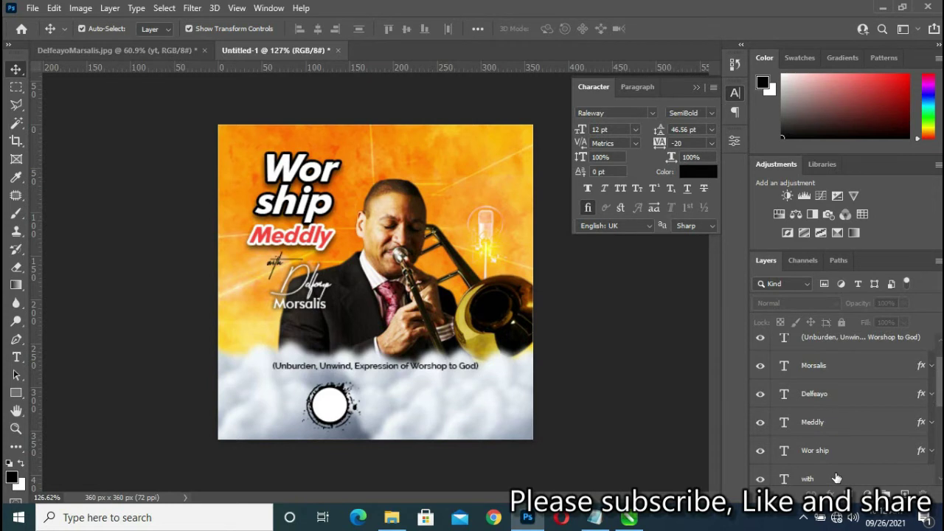
scroll(853, 450, "down", 1)
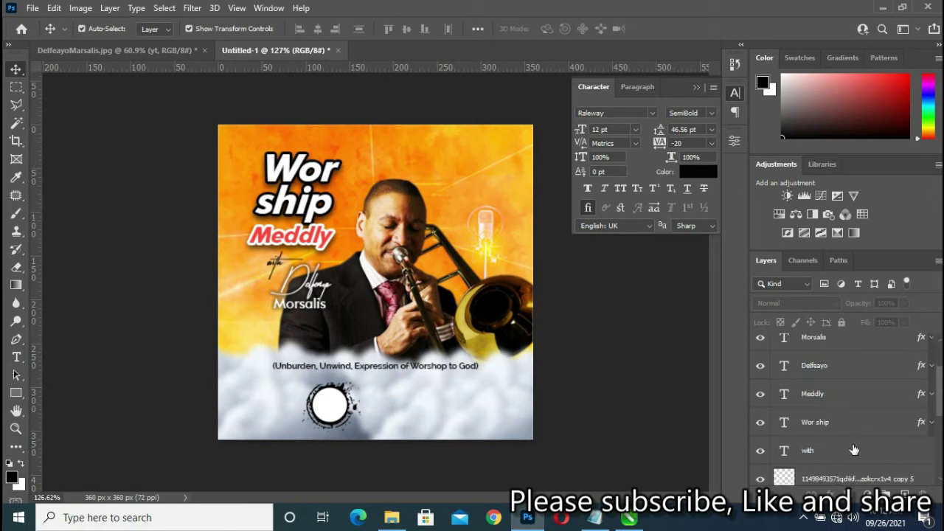
scroll(853, 456, "up", 1)
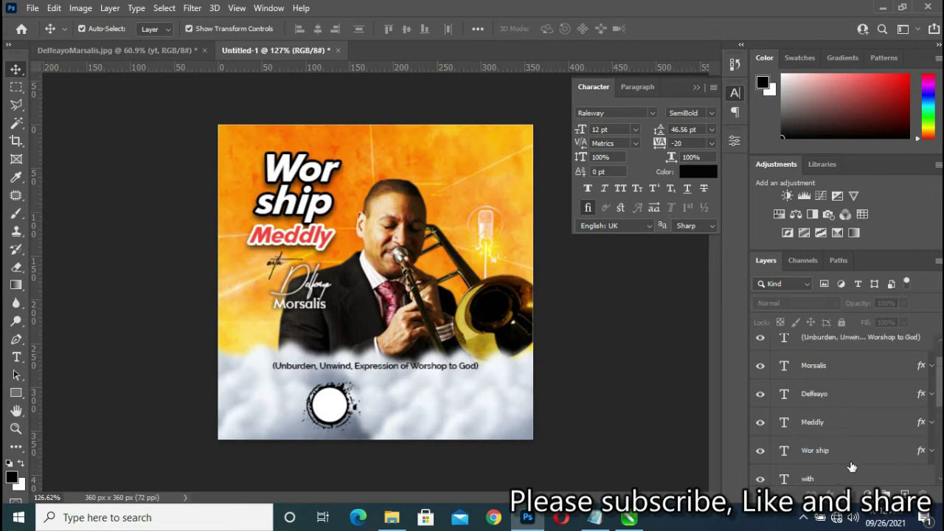
left_click_drag(852, 479, 845, 353)
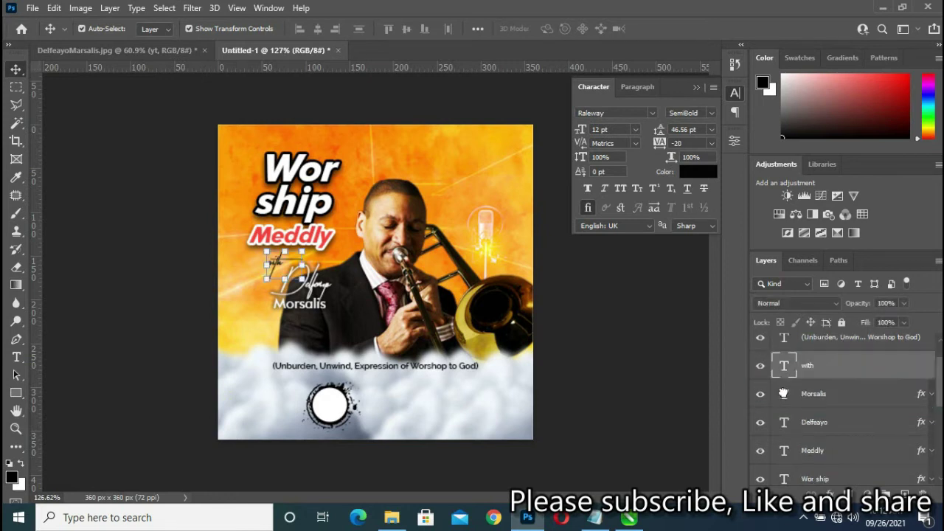
left_click(641, 396)
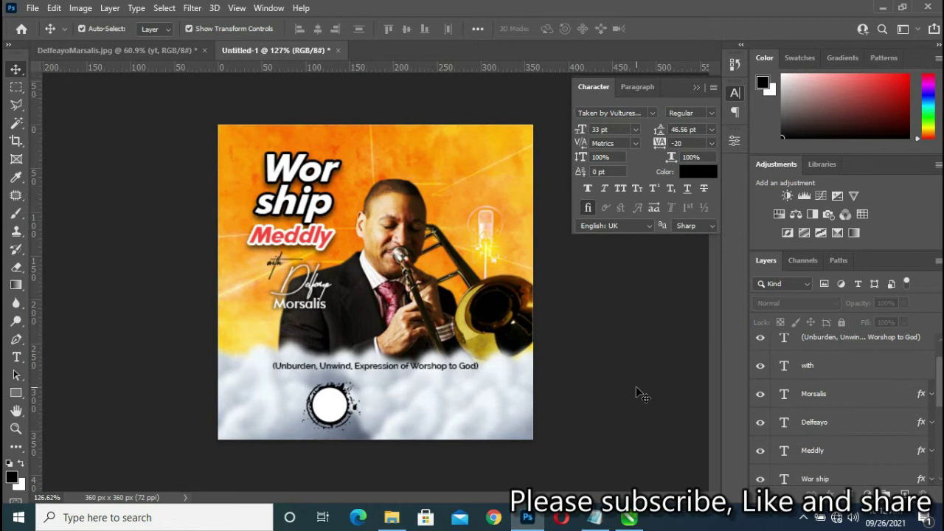
scroll(640, 396, "up", 1)
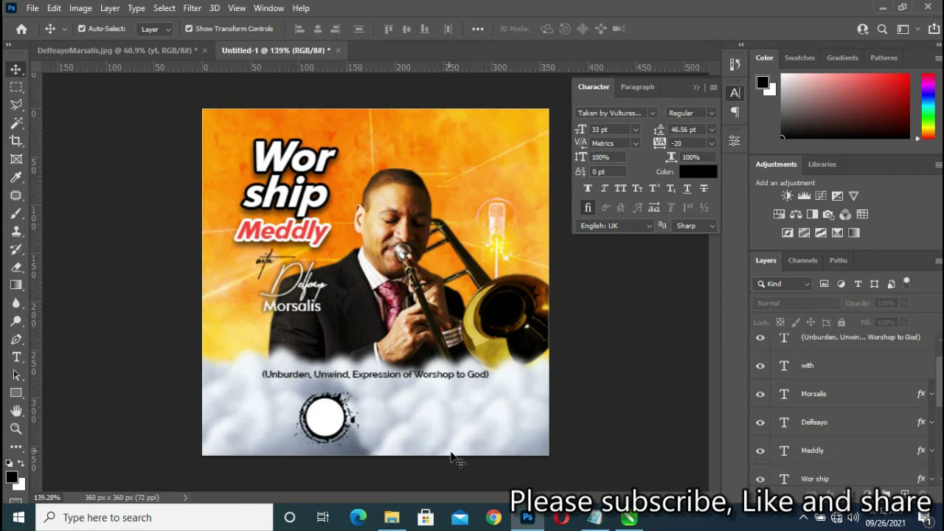
left_click(595, 517)
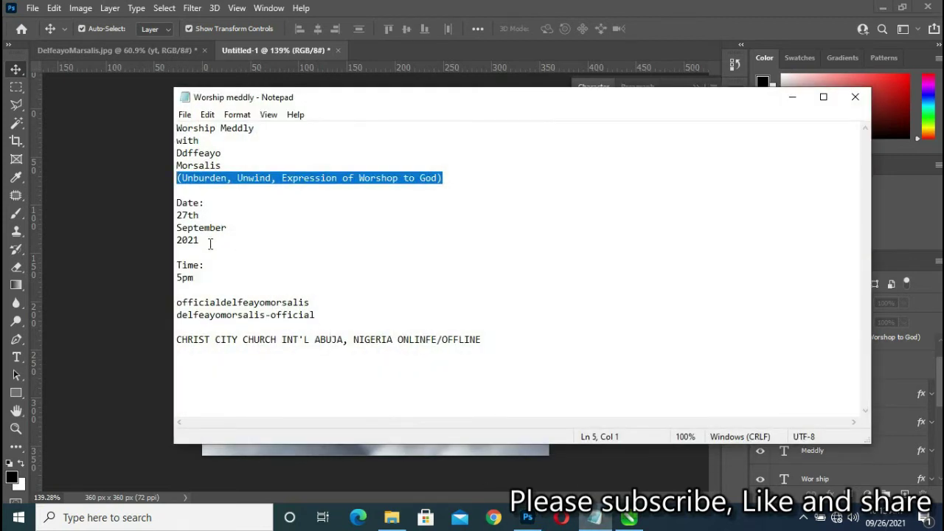
- Select just the '27' from the 27th September 2021 date line, then hide the notes
mouse_move(208, 242)
left_mouse_down()
mouse_move(177, 229)
mouse_move(175, 216)
left_mouse_up()
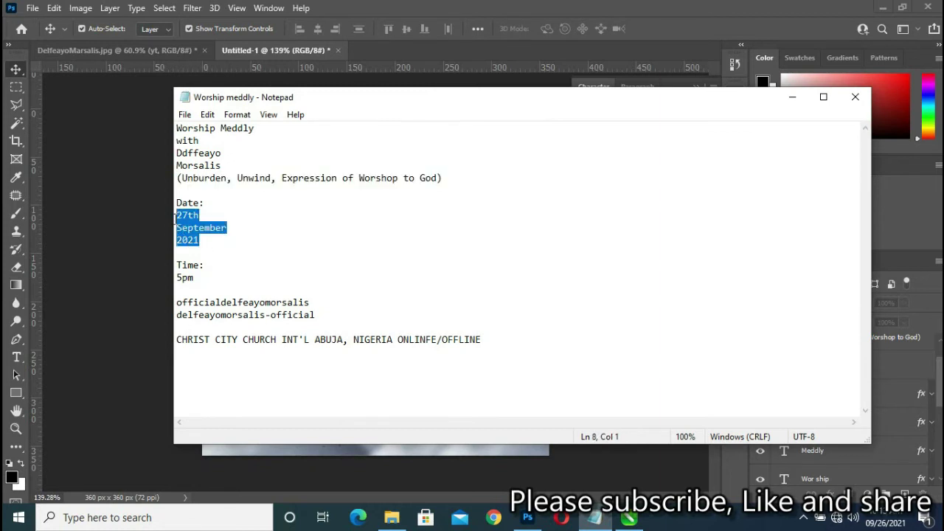
left_click(225, 205)
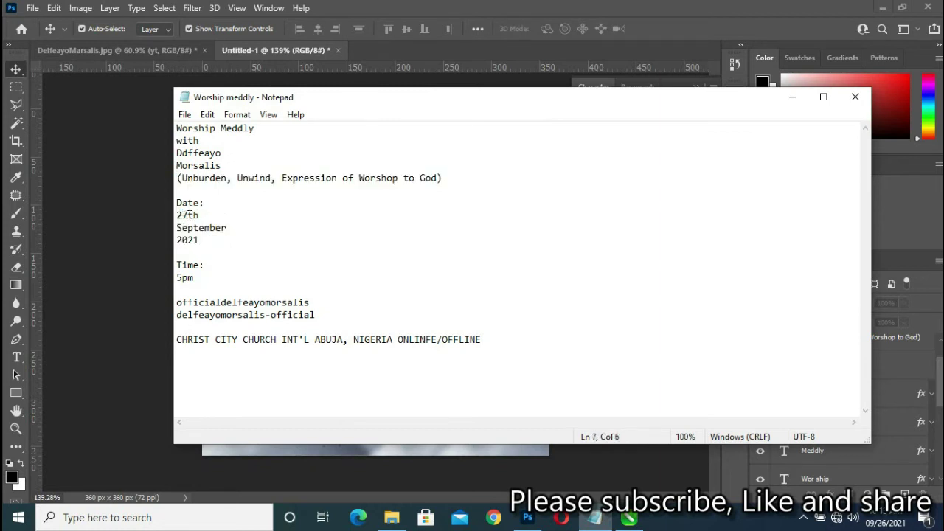
left_click_drag(184, 216, 169, 214)
left_click(596, 518)
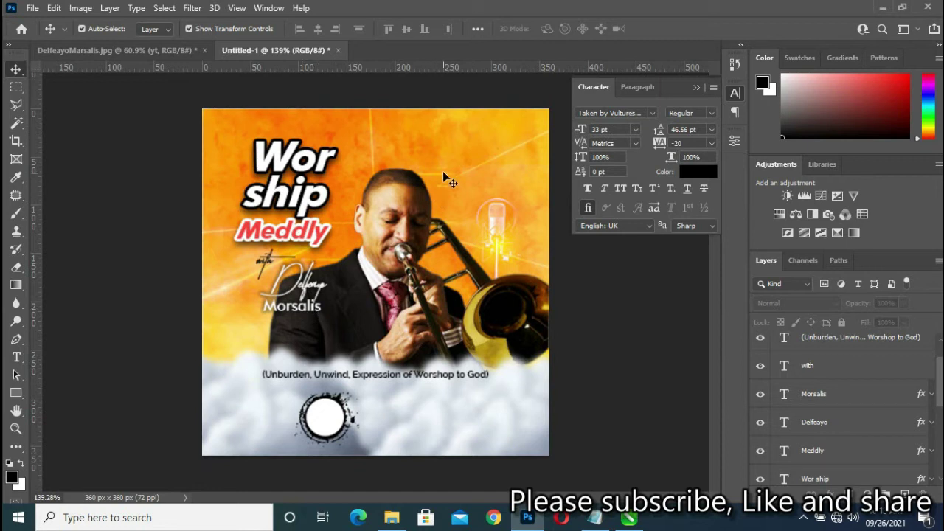
- Paste '27' as a new text layer near the top of the flyer, set in Futura Md BT Bold
left_click(17, 359)
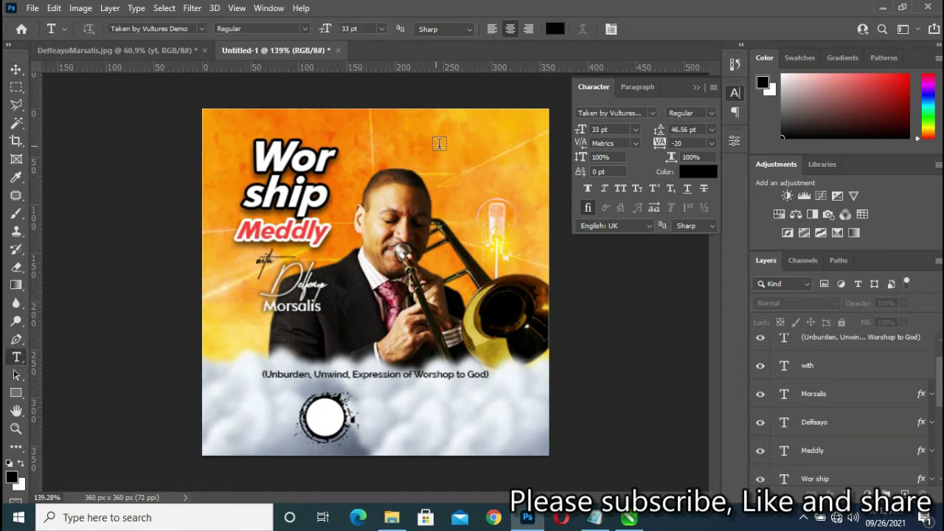
key("ctrl+v")
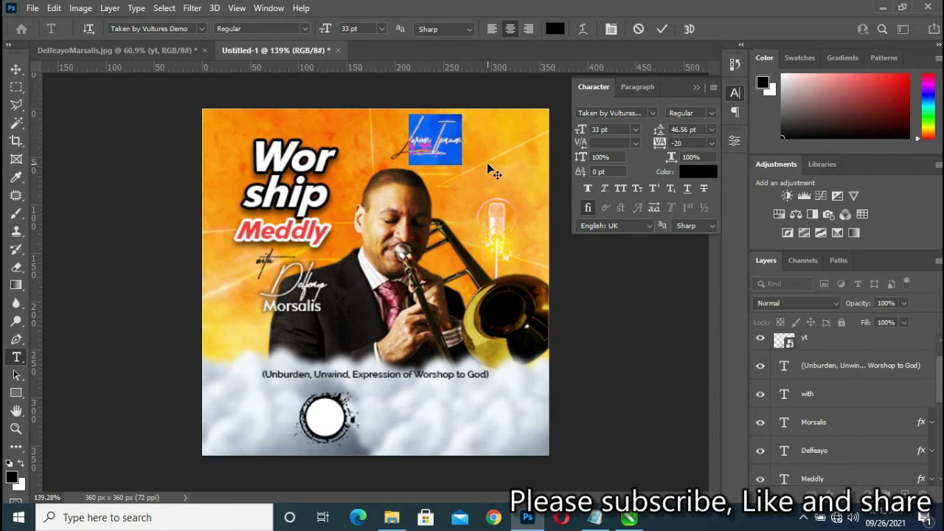
key("ctrl+z")
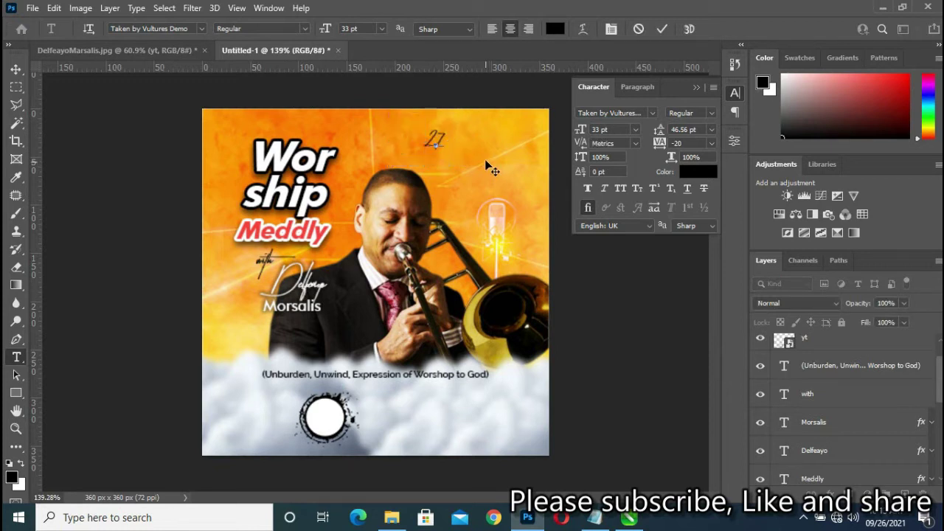
left_click(202, 28)
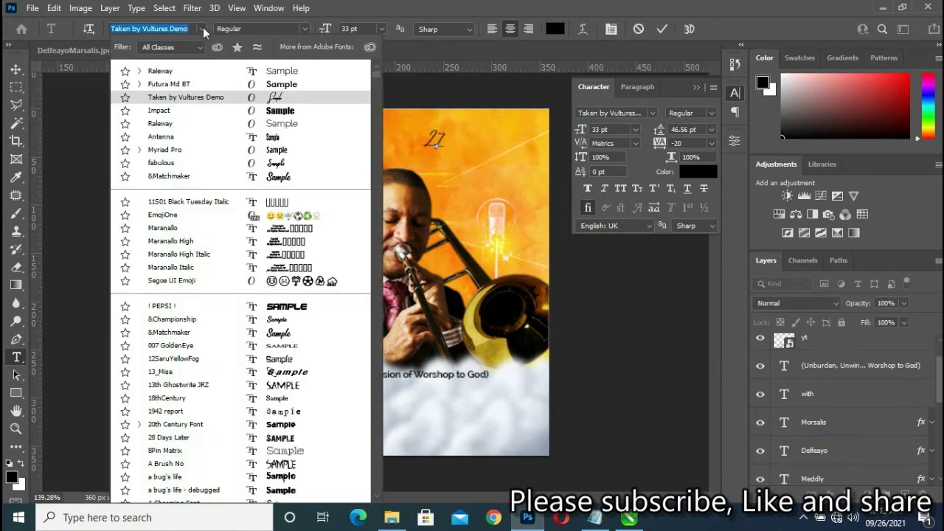
left_click(154, 86)
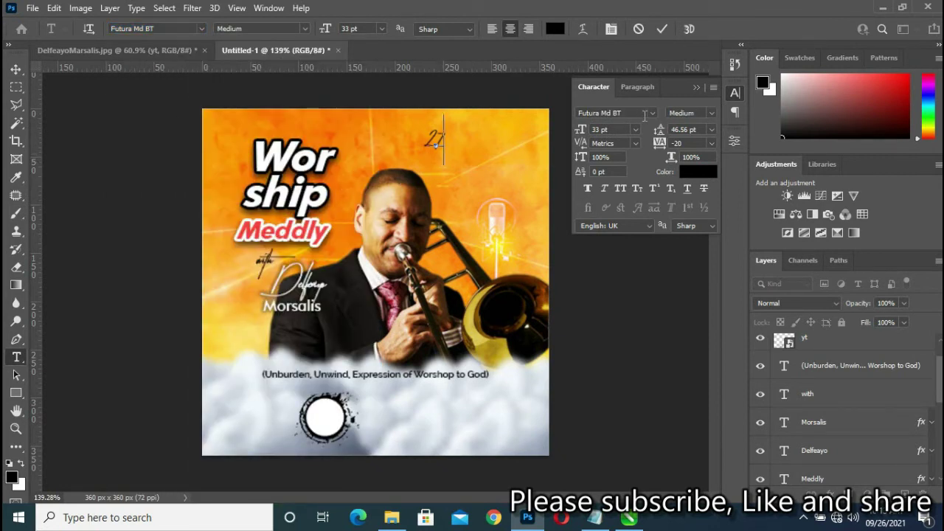
left_click(709, 117)
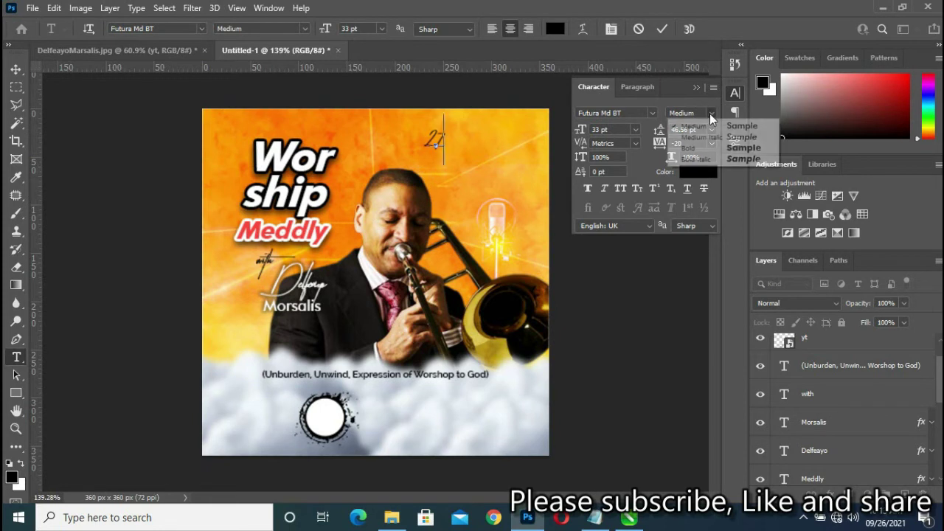
left_click(706, 152)
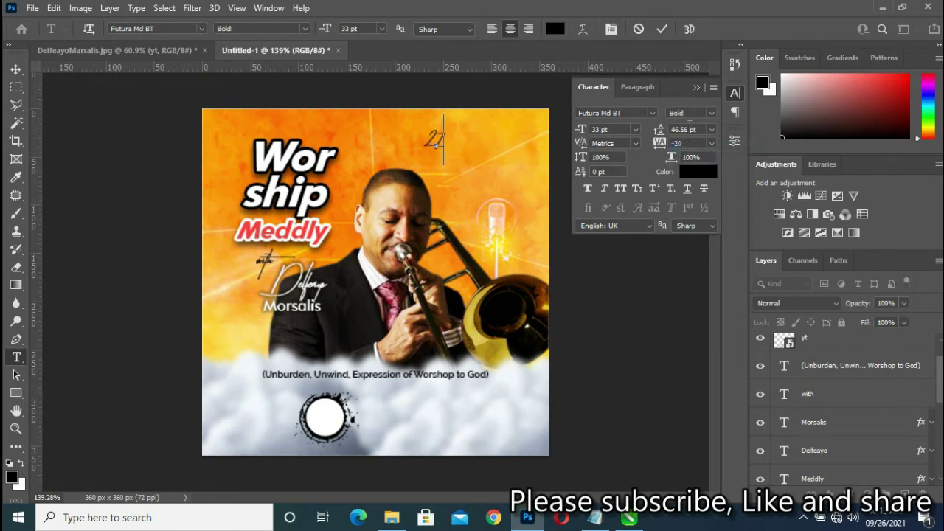
left_click(663, 28)
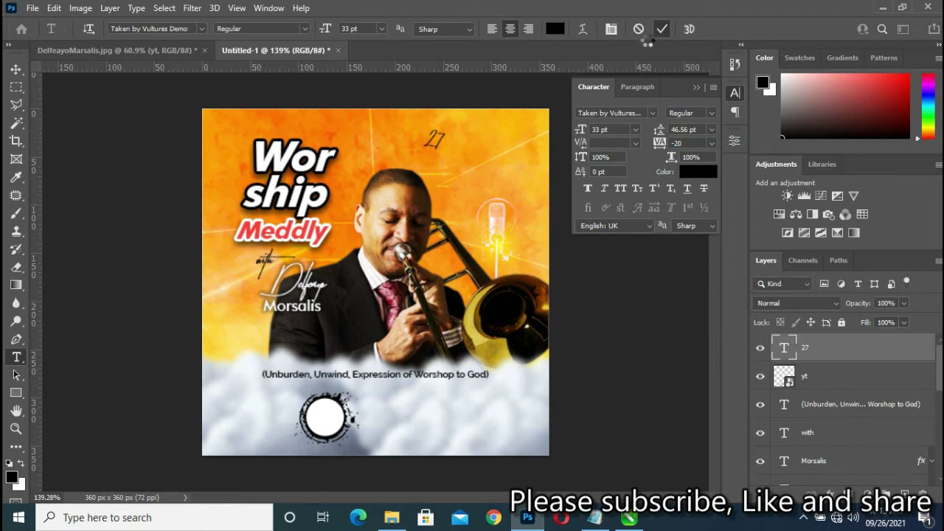
- Reapply Futura Md BT Bold to the committed 27 text layer
left_click(651, 114)
left_click(634, 156)
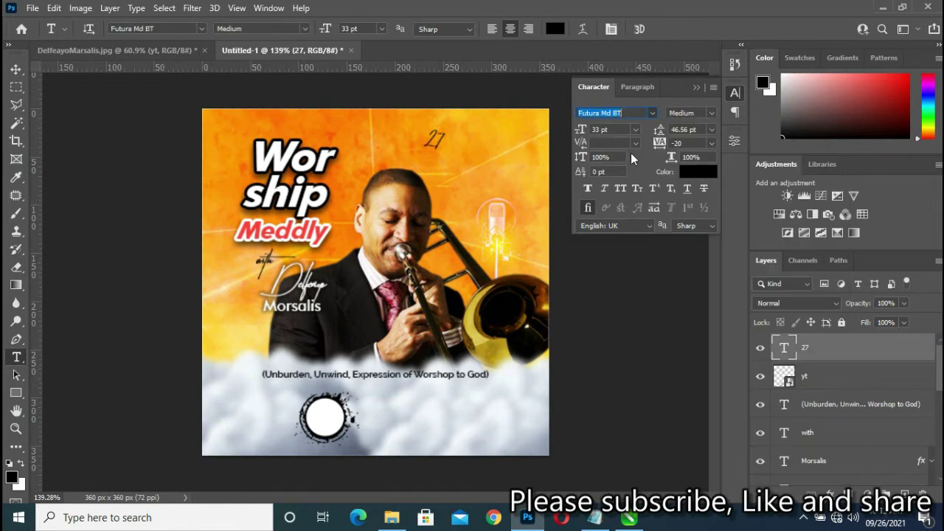
left_click(708, 113)
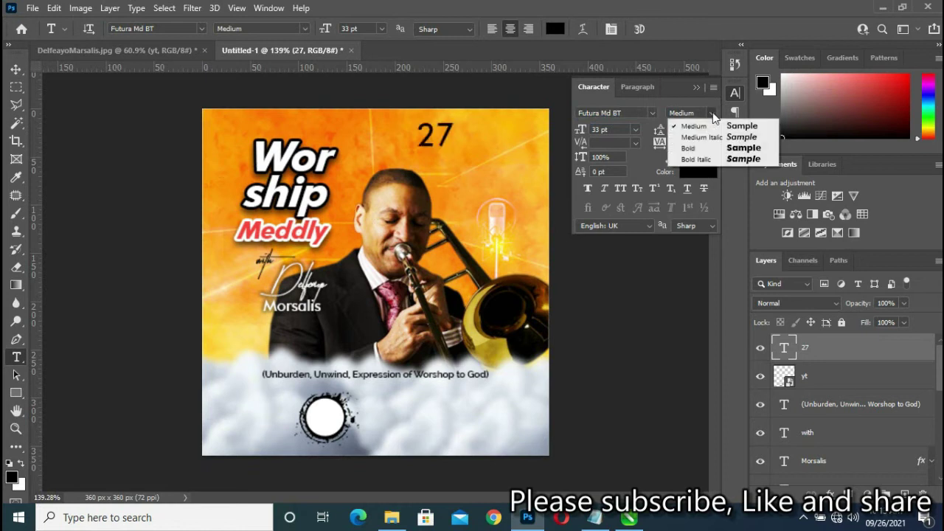
left_click(708, 148)
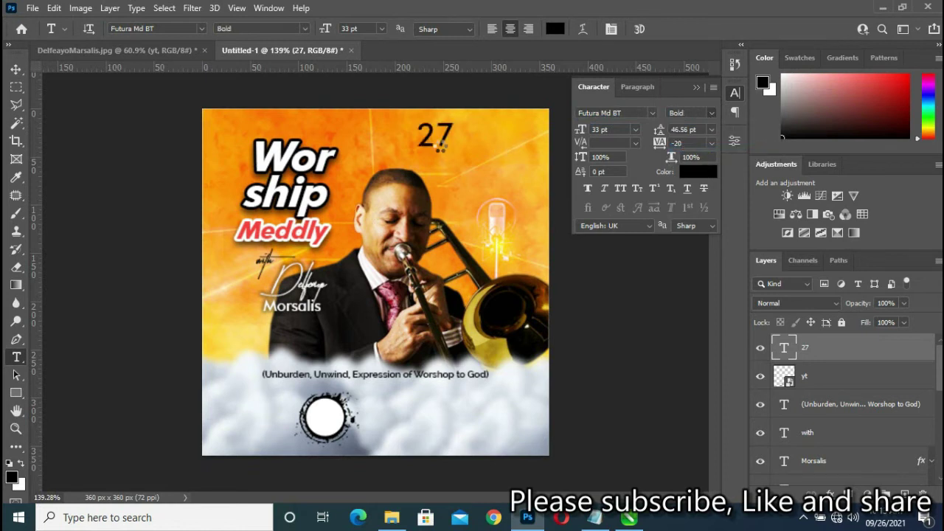
left_click(17, 70)
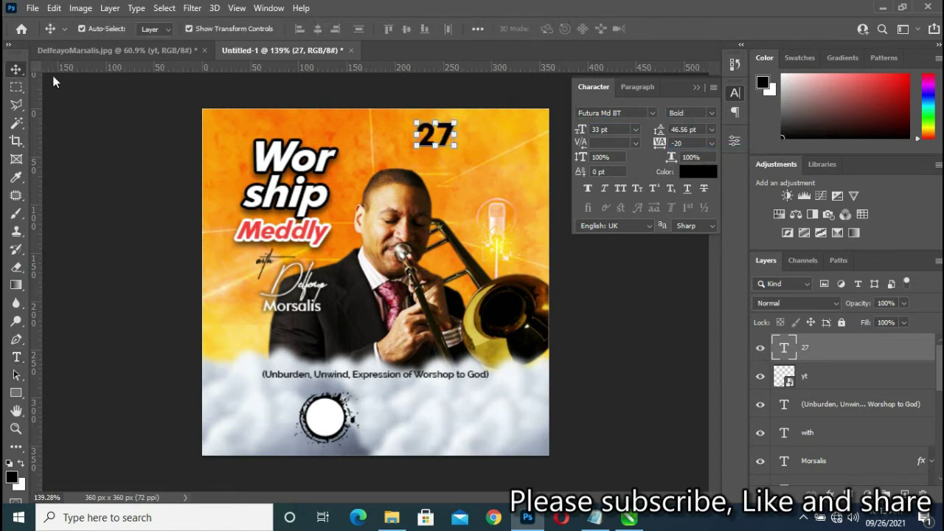
- Scale the 27 down to about 14 pt and centre it inside the white circle badge
left_click_drag(453, 144, 445, 143)
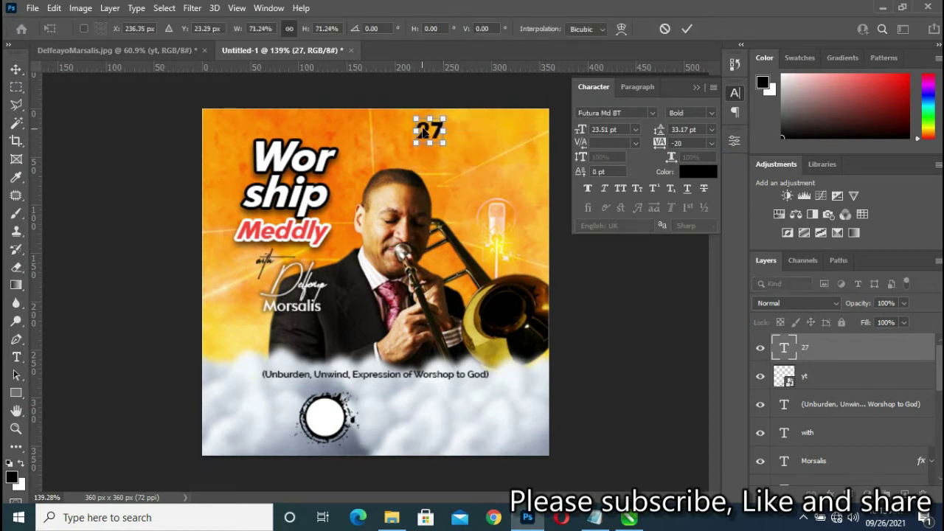
left_click_drag(418, 122, 321, 409)
scroll(321, 409, "up", 2)
scroll(321, 413, "up", 2)
scroll(323, 424, "up", 1)
left_click_drag(325, 426, 308, 412)
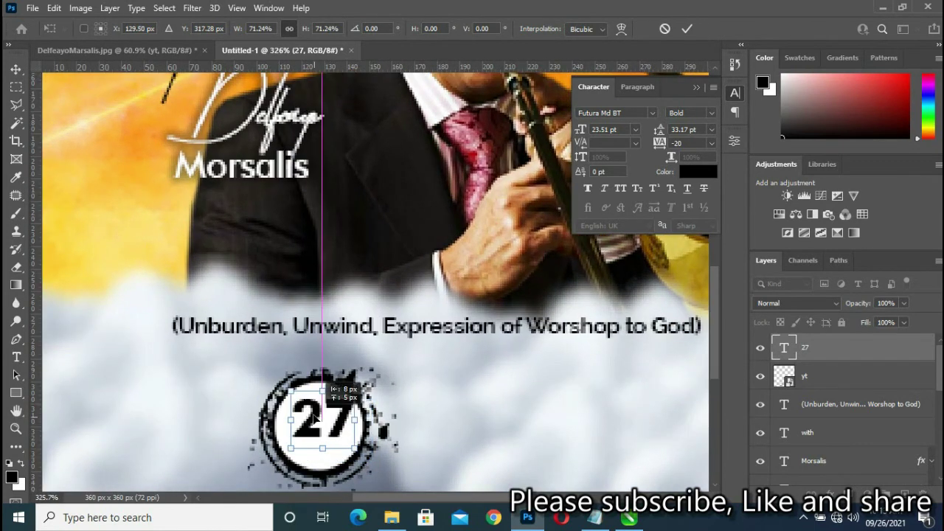
left_click_drag(329, 431, 323, 425)
scroll(332, 419, "down", 1)
scroll(332, 419, "down", 1)
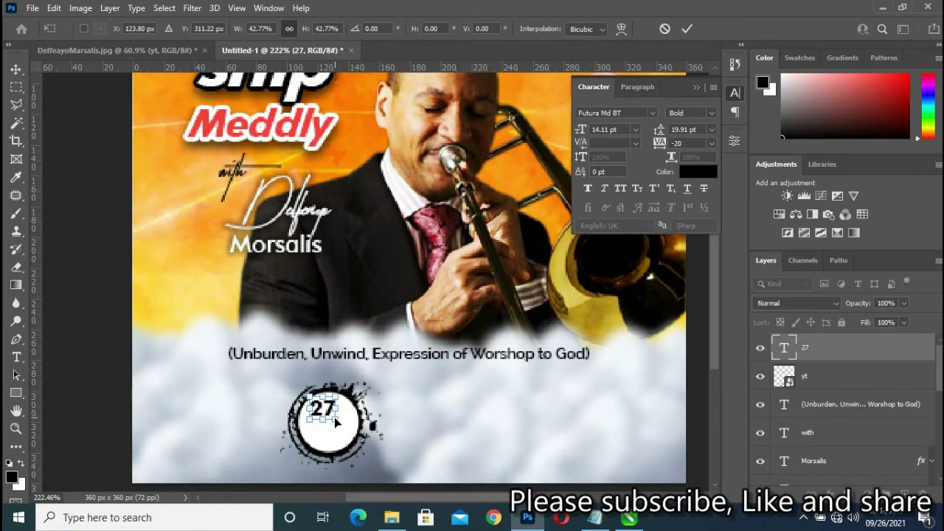
mouse_move(335, 424)
left_mouse_down()
mouse_move(345, 430)
mouse_move(339, 422)
left_mouse_up()
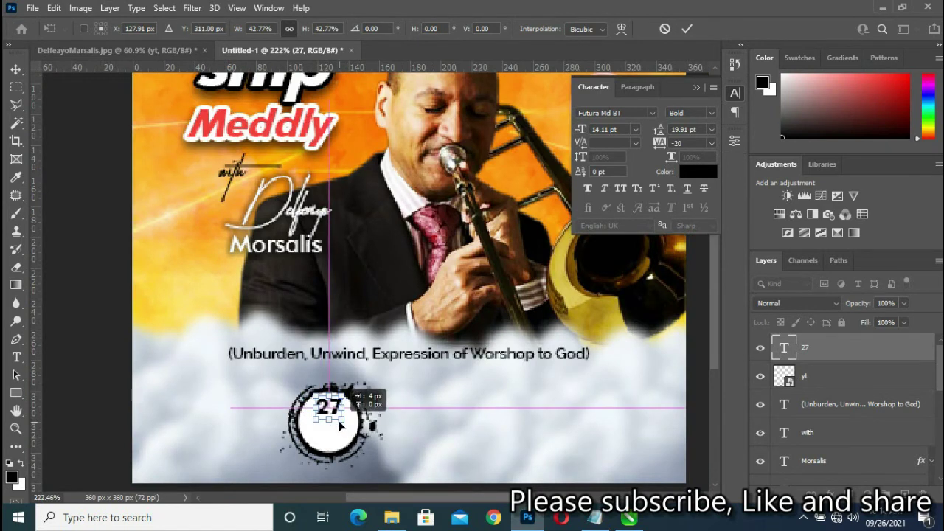
left_click(687, 29)
left_click_drag(345, 405, 338, 407)
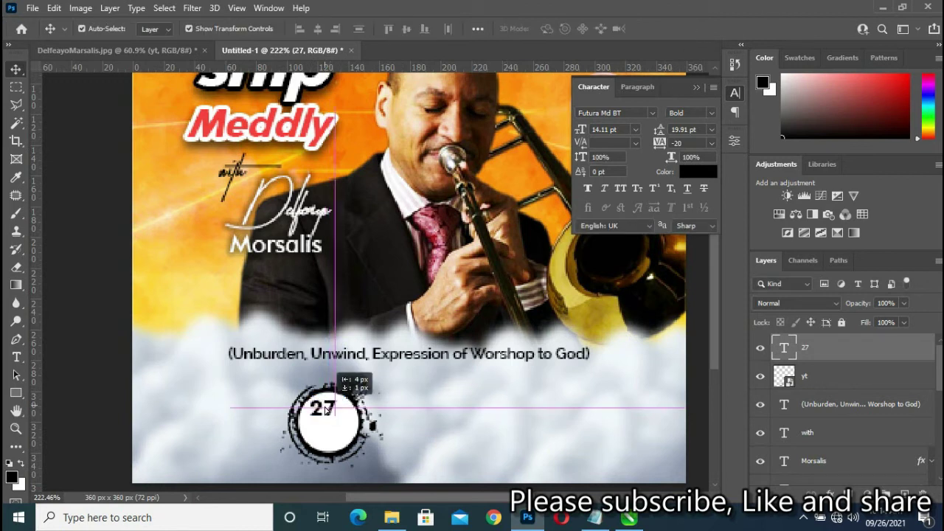
- Copy 'th' from the Notepad date notes and put the notes away
left_click(595, 518)
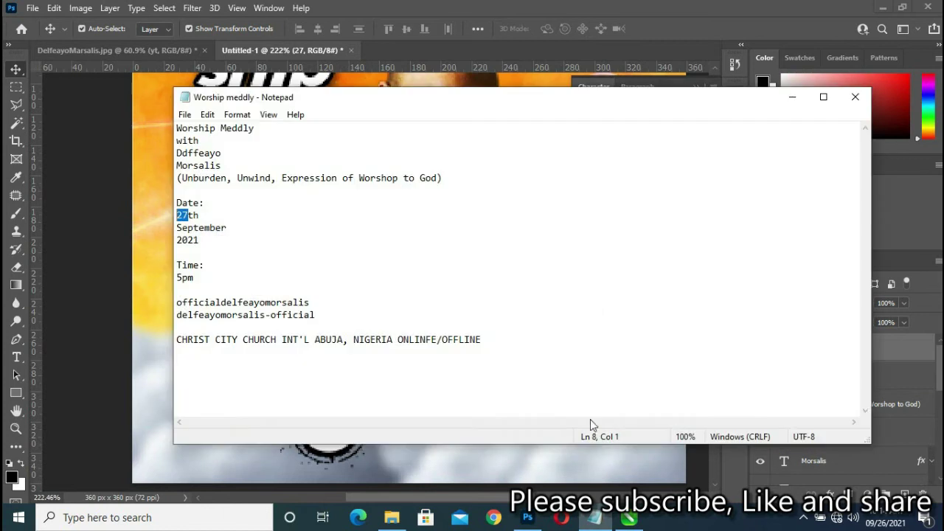
left_click_drag(188, 215, 199, 216)
left_click(595, 518)
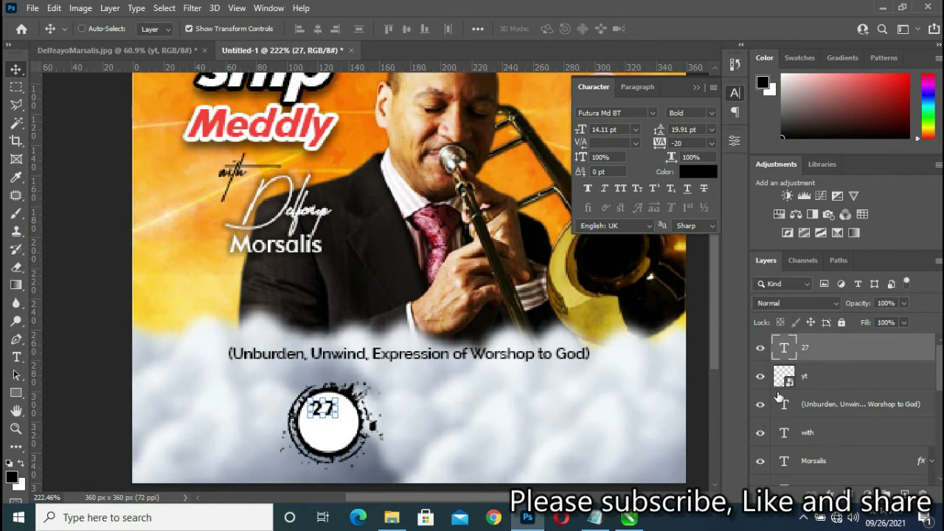
- Duplicate the 27 layer beside the original and retype it as 'th'
key("ctrl+j")
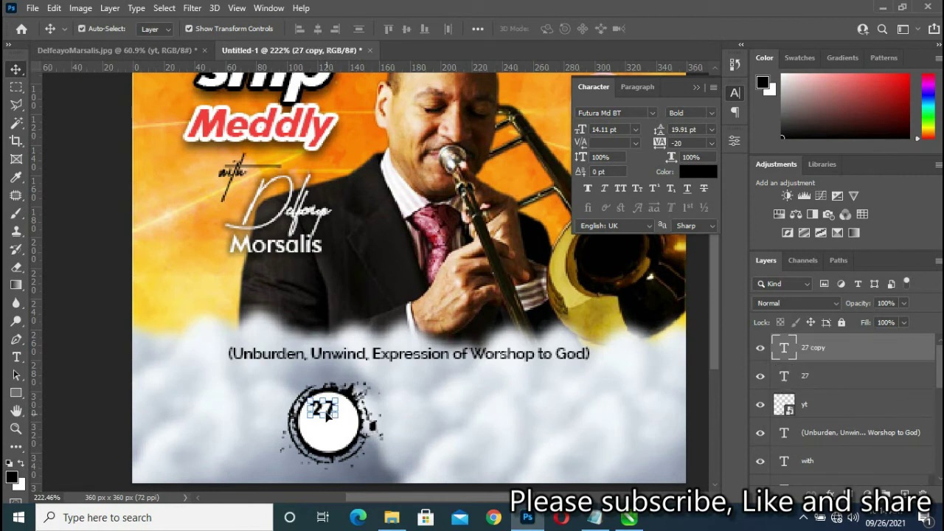
left_click_drag(324, 408, 347, 415)
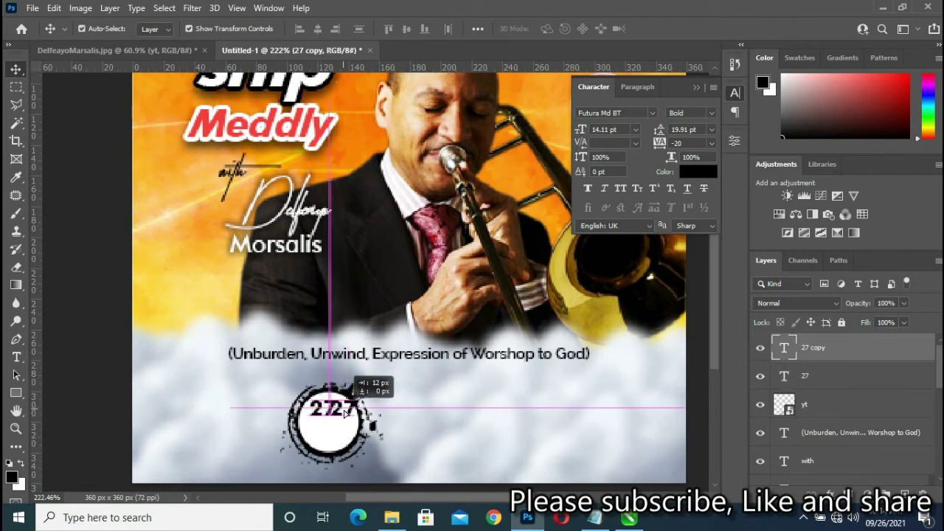
left_click_drag(347, 414, 348, 414)
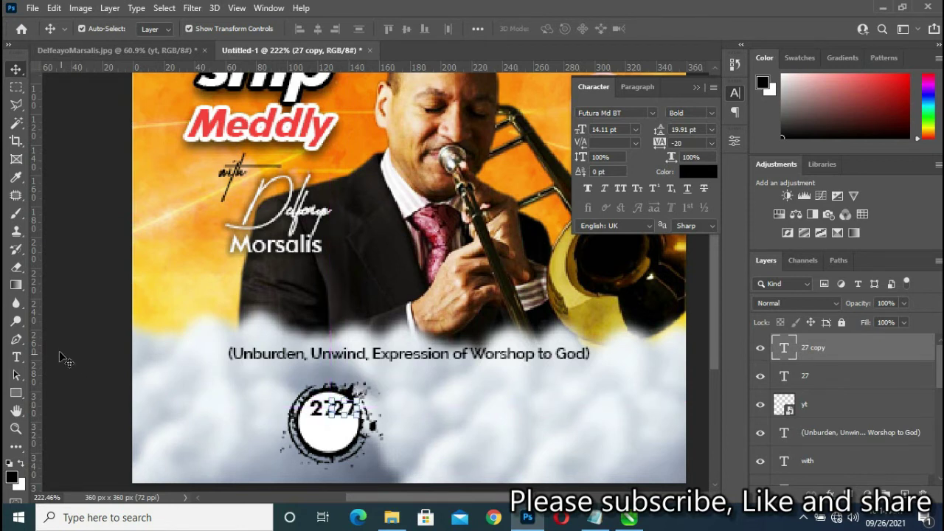
left_click(17, 358)
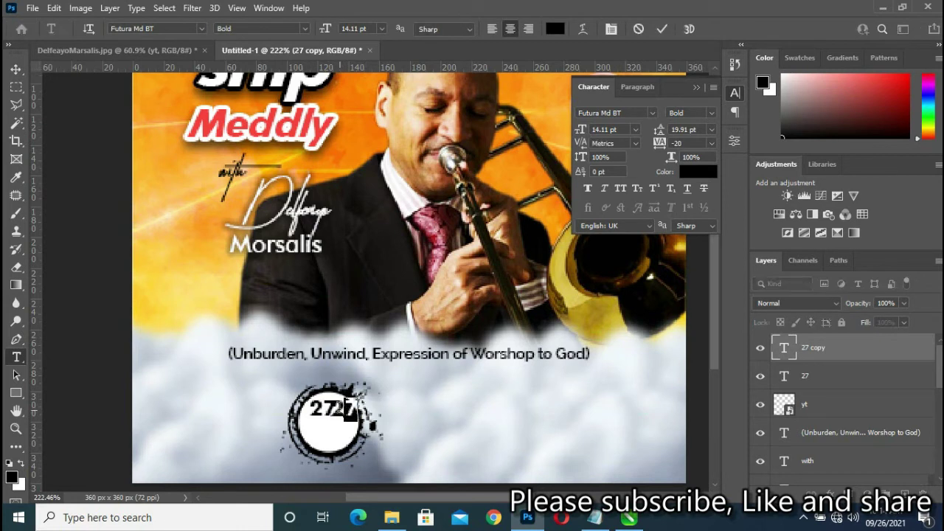
left_click_drag(332, 407, 377, 402)
key("ctrl")
type("th")
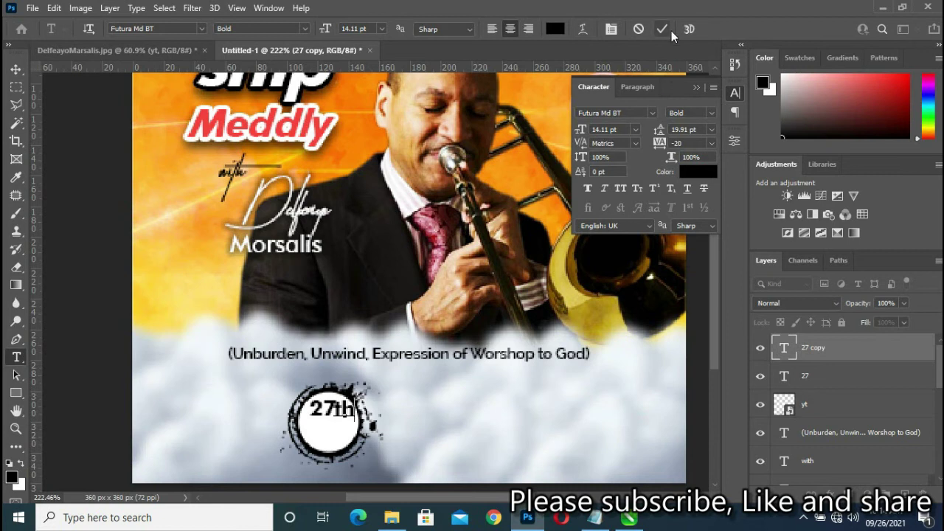
left_click(667, 30)
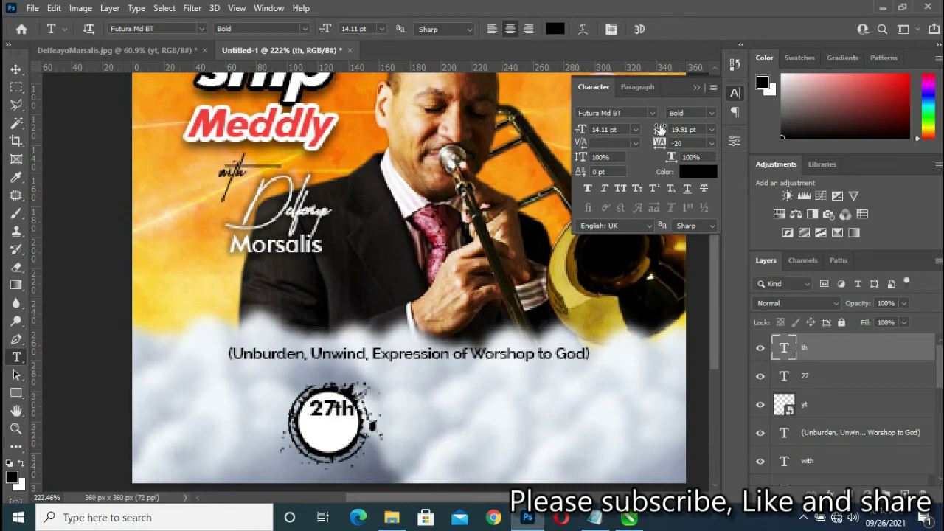
- Resize the 'th' and position it as a superscript right after the 27
left_click_drag(582, 129, 579, 130)
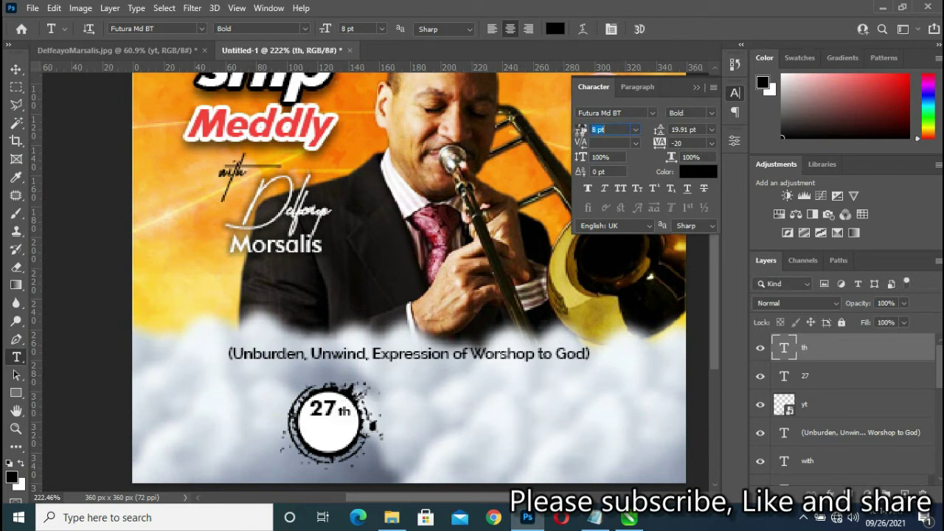
left_click_drag(352, 419, 345, 408)
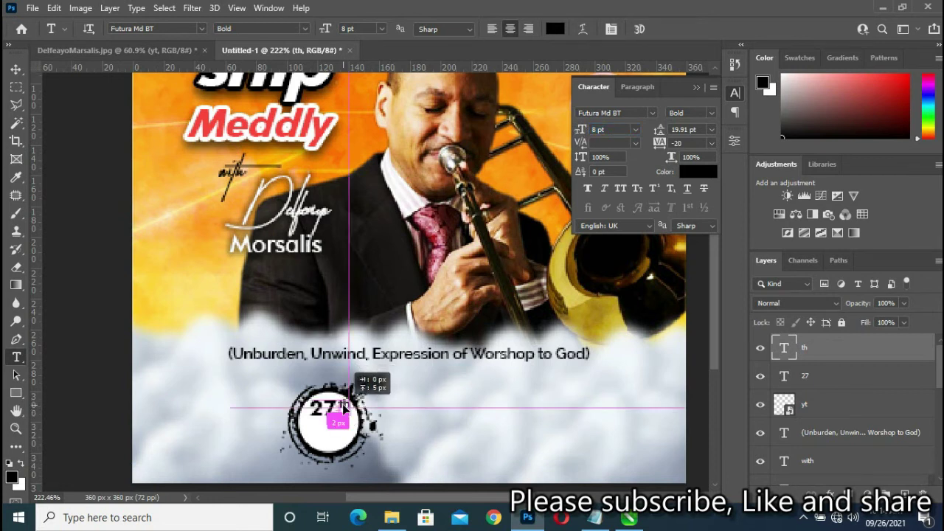
left_click_drag(344, 408, 344, 406)
left_click_drag(578, 129, 580, 129)
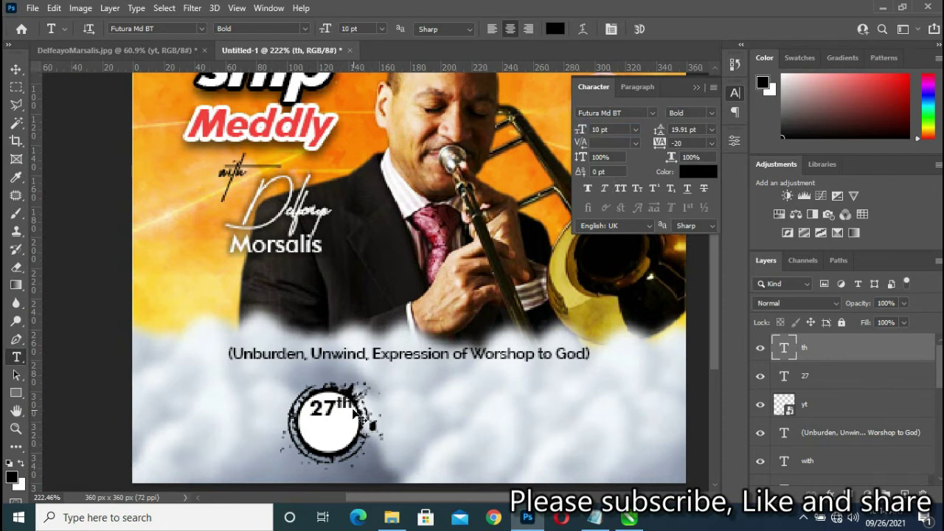
left_click_drag(345, 402, 345, 408)
scroll(453, 325, "down", 1)
scroll(453, 325, "down", 1)
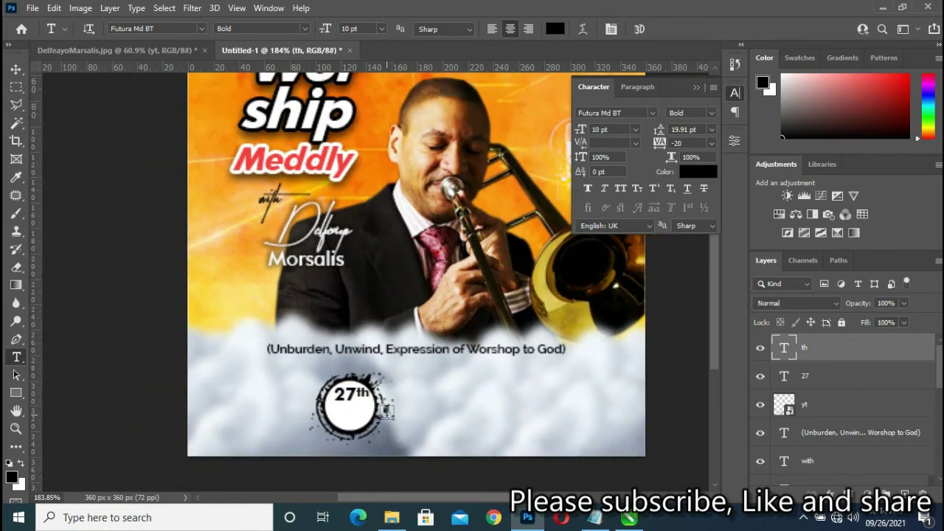
left_click(695, 87)
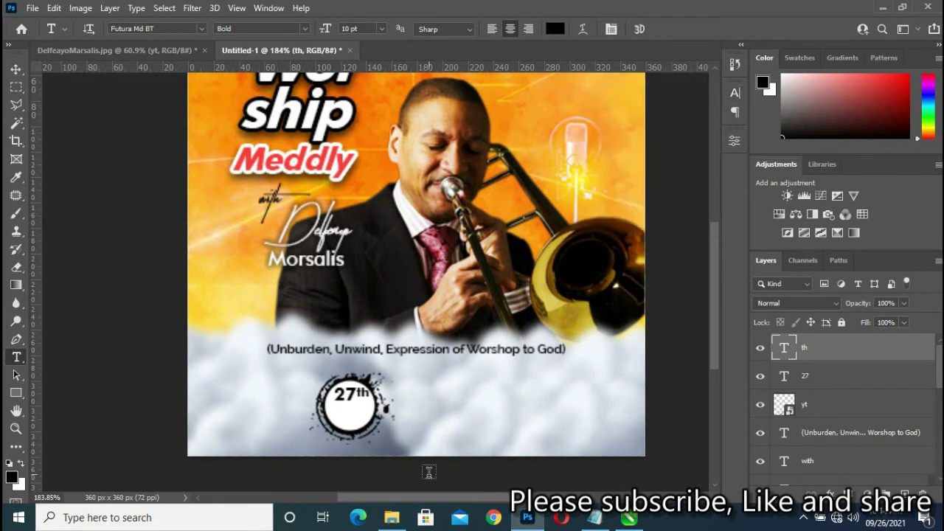
left_click(391, 518)
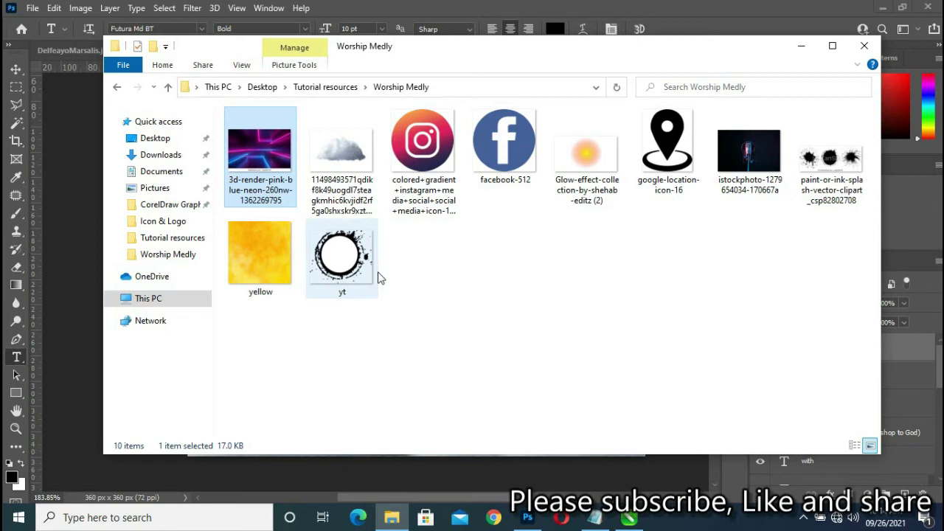
left_click(801, 46)
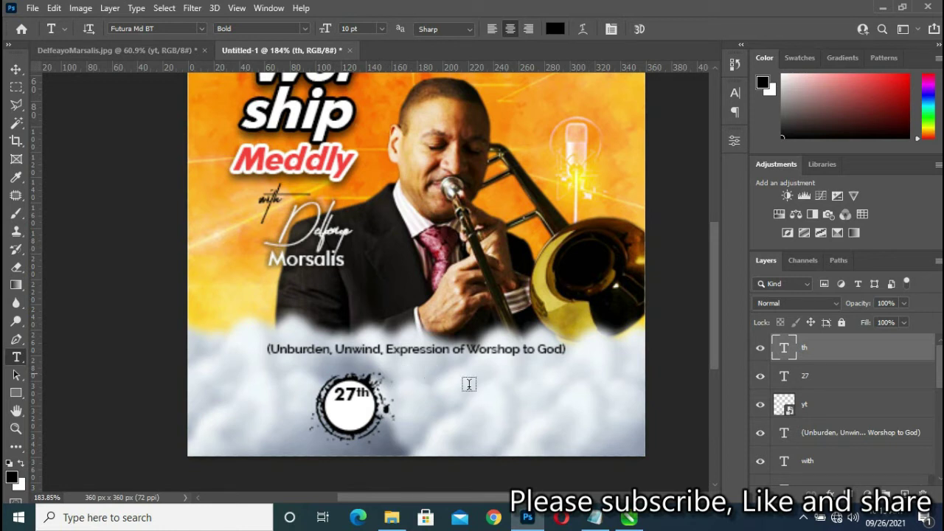
left_click(595, 518)
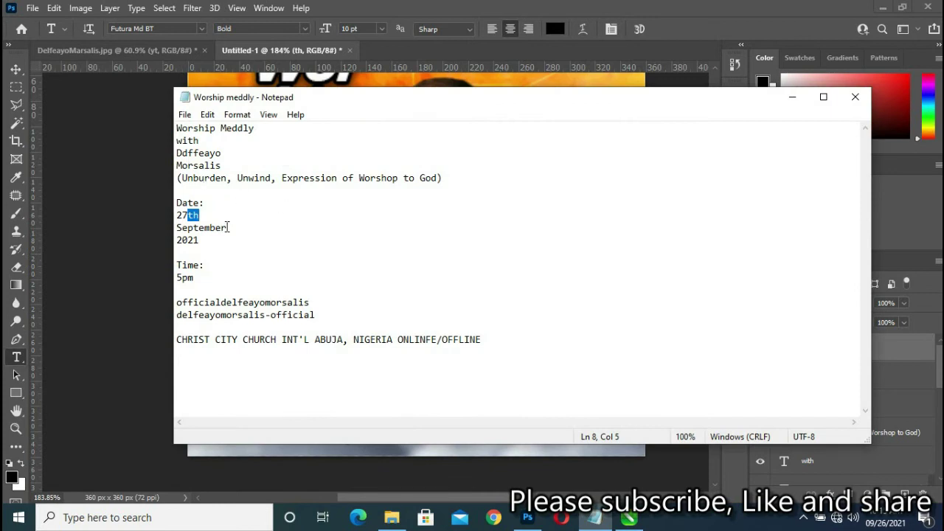
left_click_drag(228, 227, 171, 223)
left_click(396, 450)
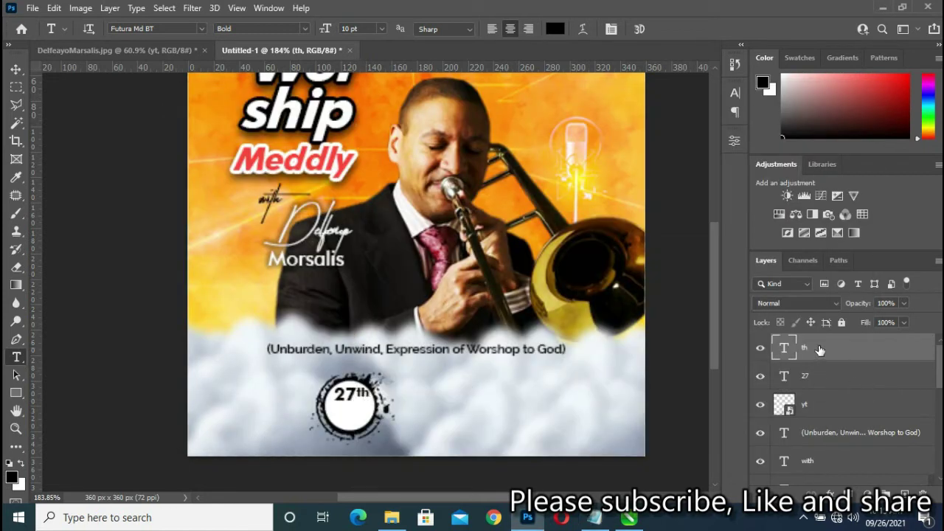
- Duplicate the 'th' layer below 27th and retype it as 'September'
key("ctrl+j")
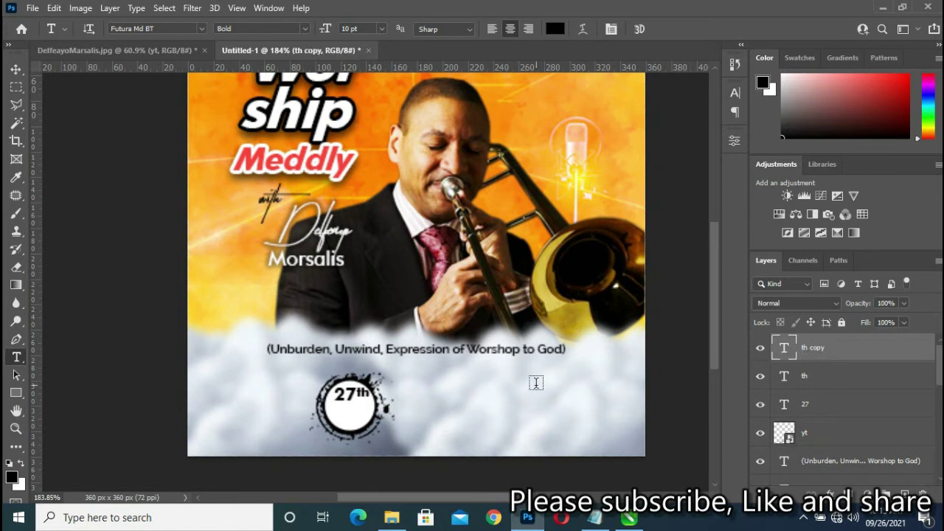
left_click_drag(361, 398, 337, 413)
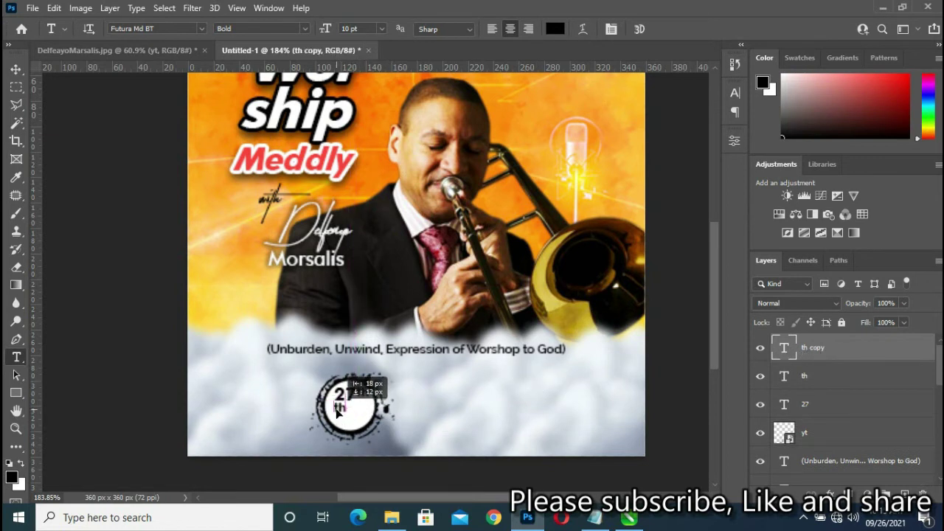
left_click_drag(337, 413, 340, 415)
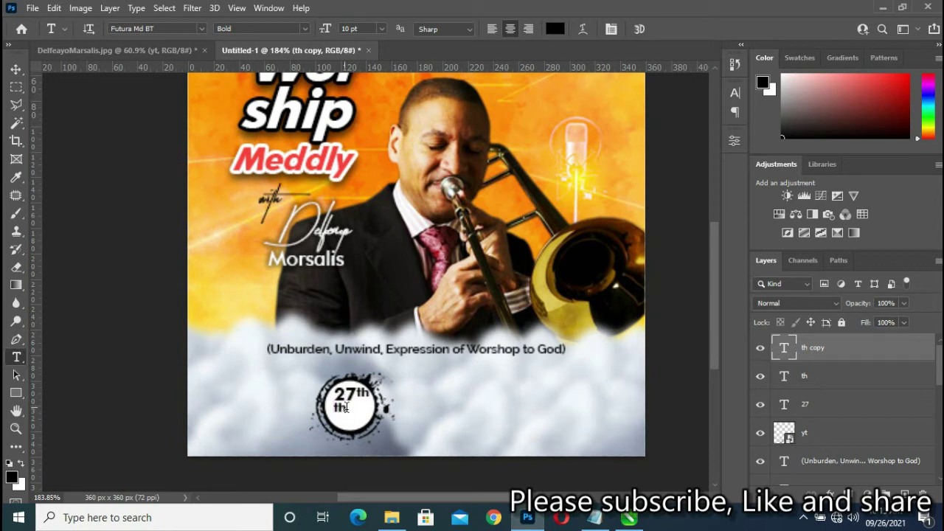
double_click(345, 407)
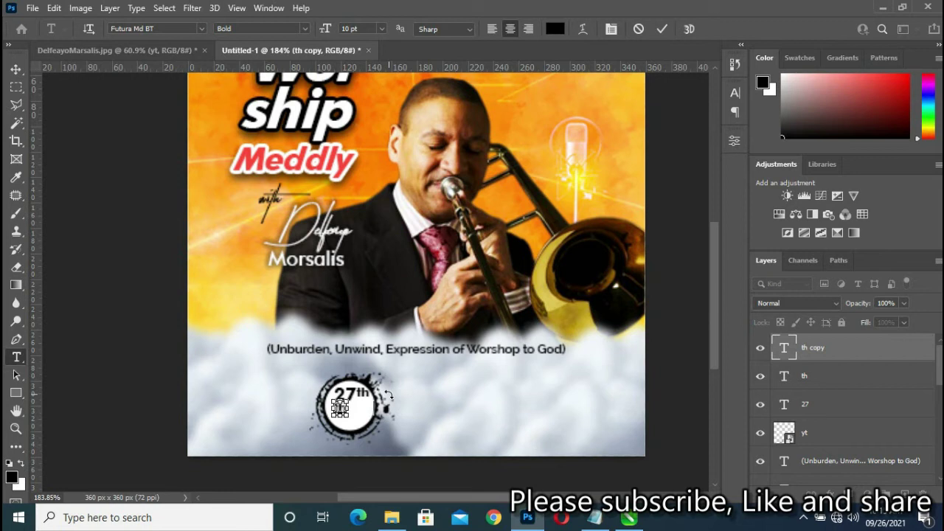
type("September")
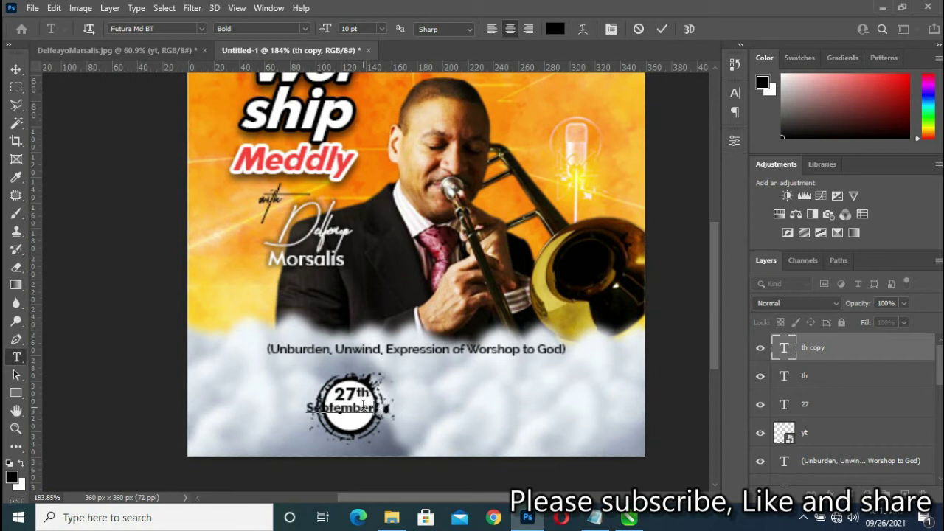
left_click_drag(365, 414, 387, 413)
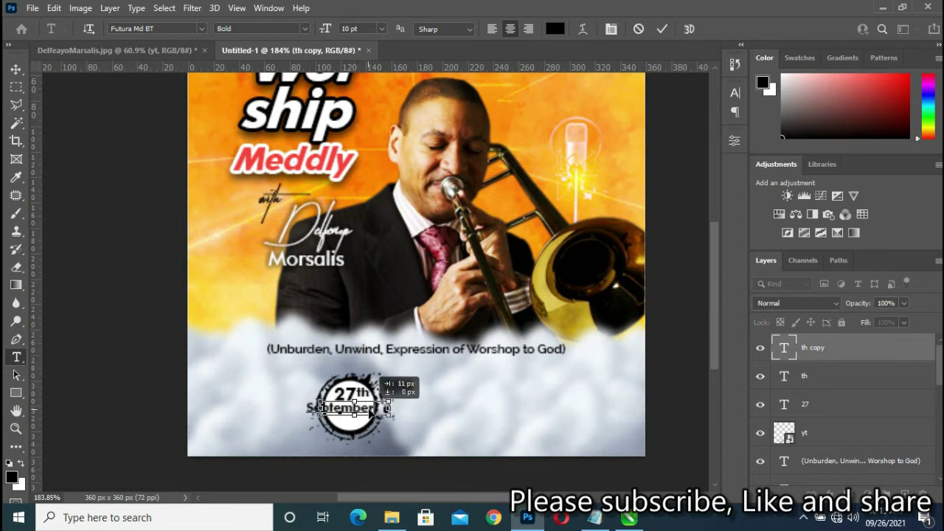
left_click(736, 93)
- Set September to Futura Md BT Medium at 7 pt
left_click(711, 115)
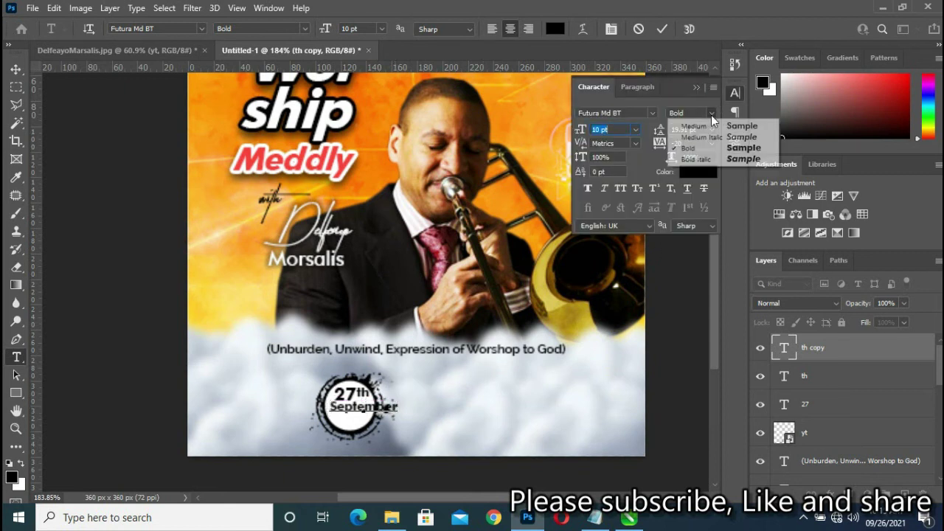
left_click(686, 122)
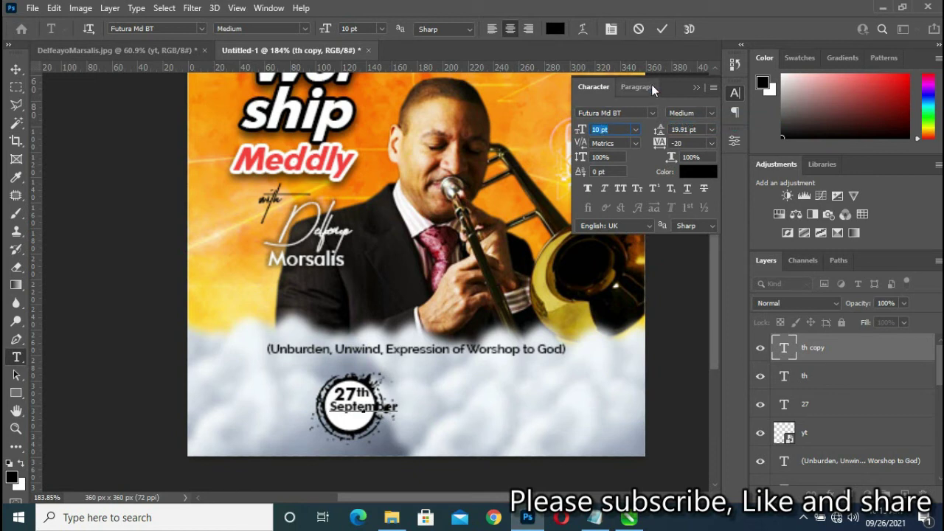
left_click(662, 29)
left_click(711, 112)
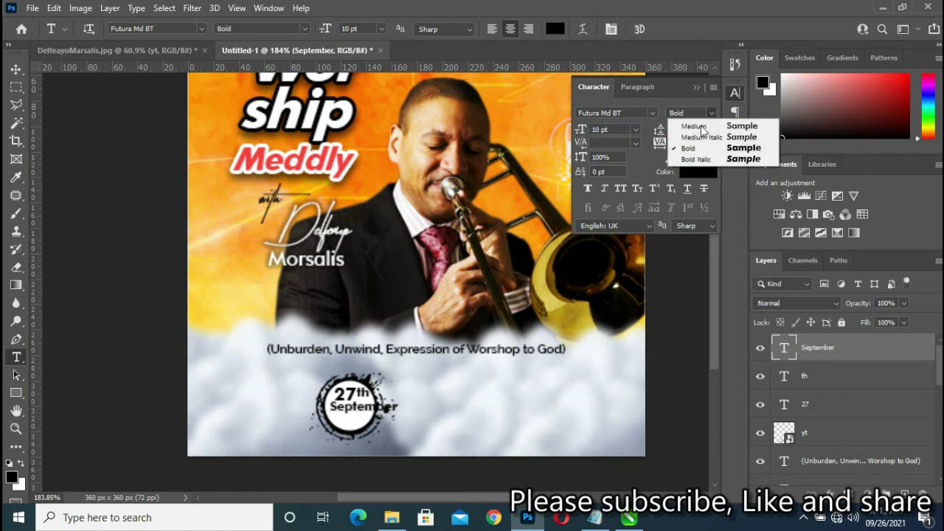
left_click(696, 127)
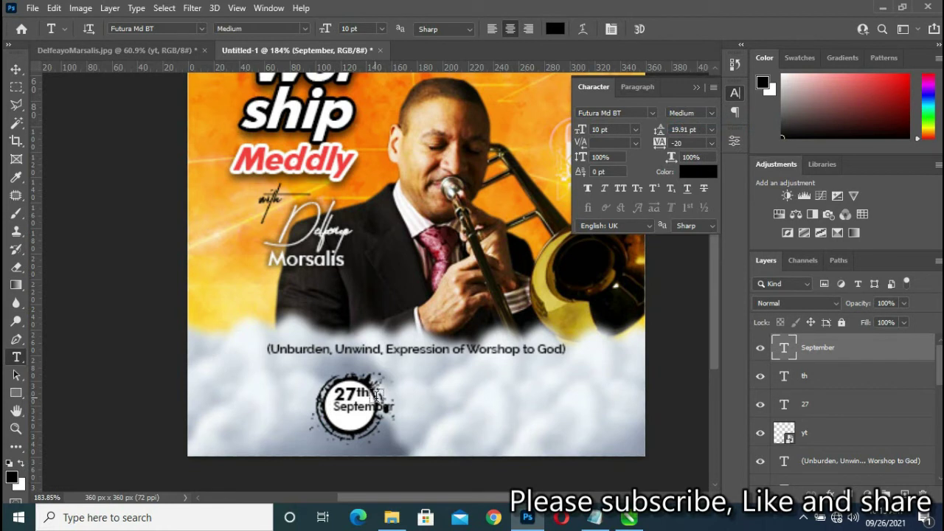
left_click(613, 129)
type("7")
key("Return")
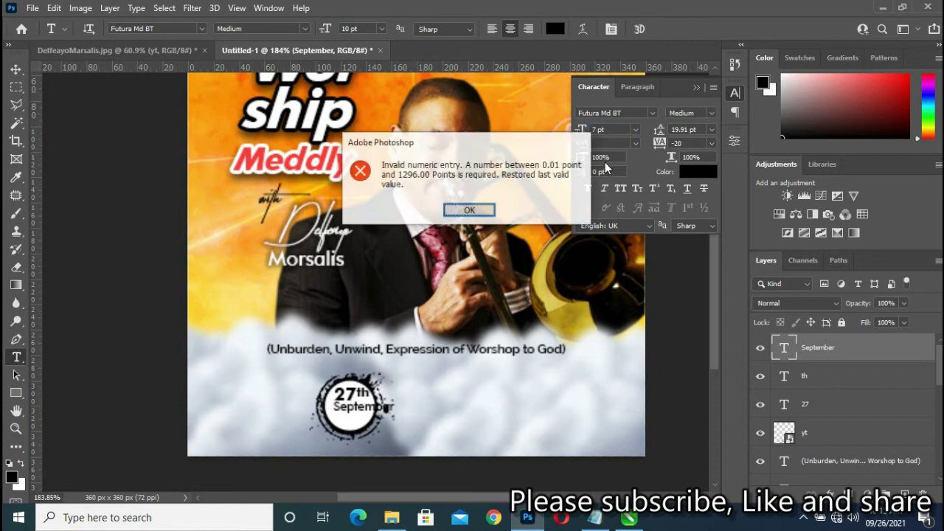
left_click(472, 211)
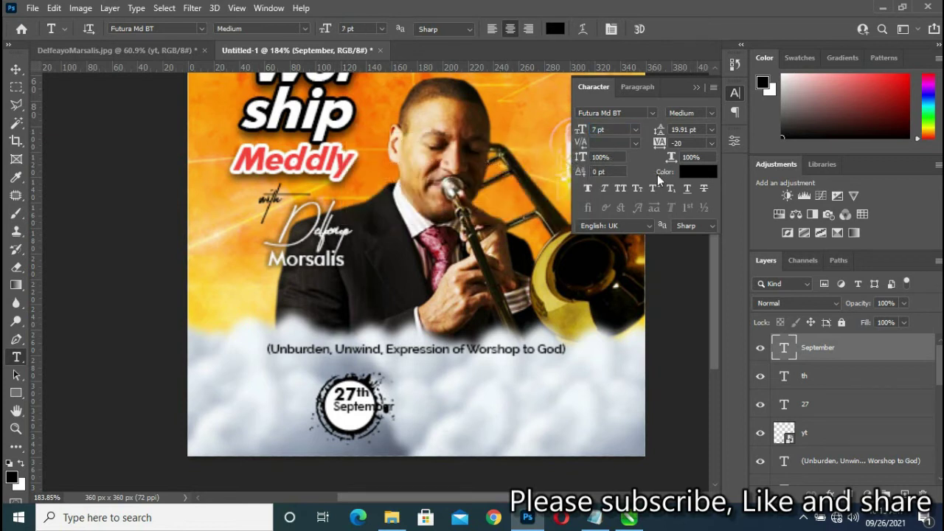
key("Return")
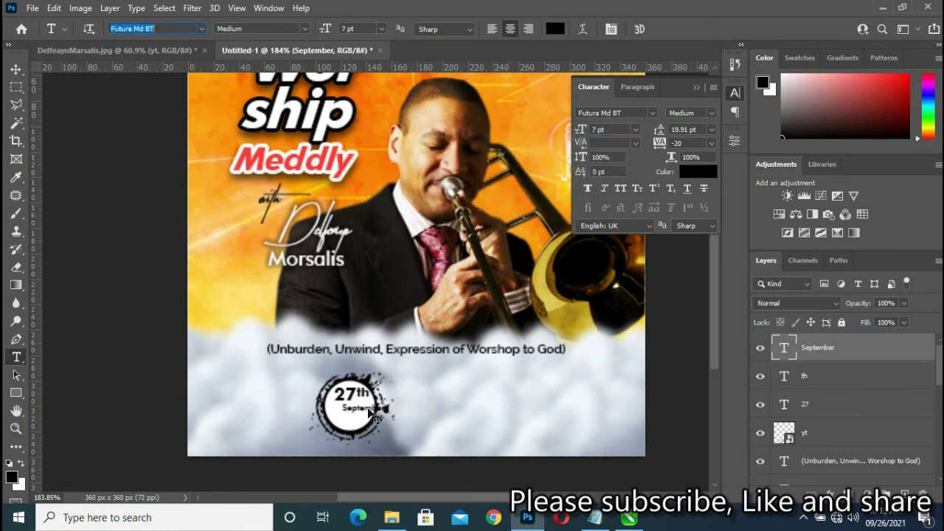
- Centre September under 27th inside the badge
left_click_drag(367, 415, 357, 415)
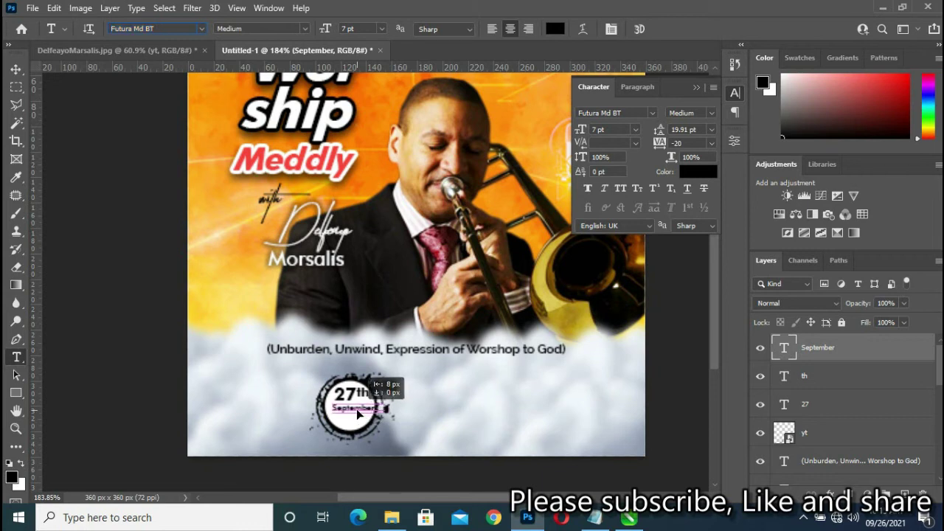
left_click_drag(357, 415, 346, 411)
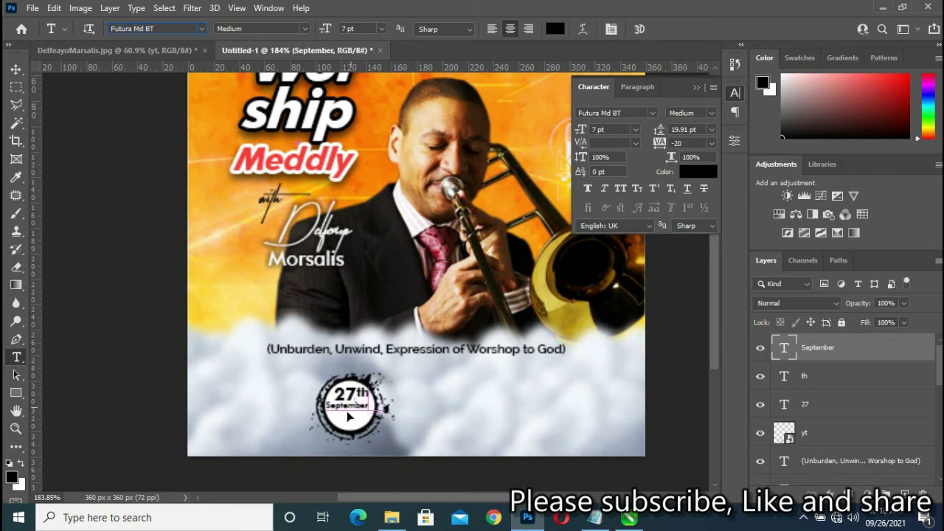
scroll(344, 410, "up", 2)
left_click_drag(369, 418, 350, 416)
scroll(531, 309, "down", 10)
key("v")
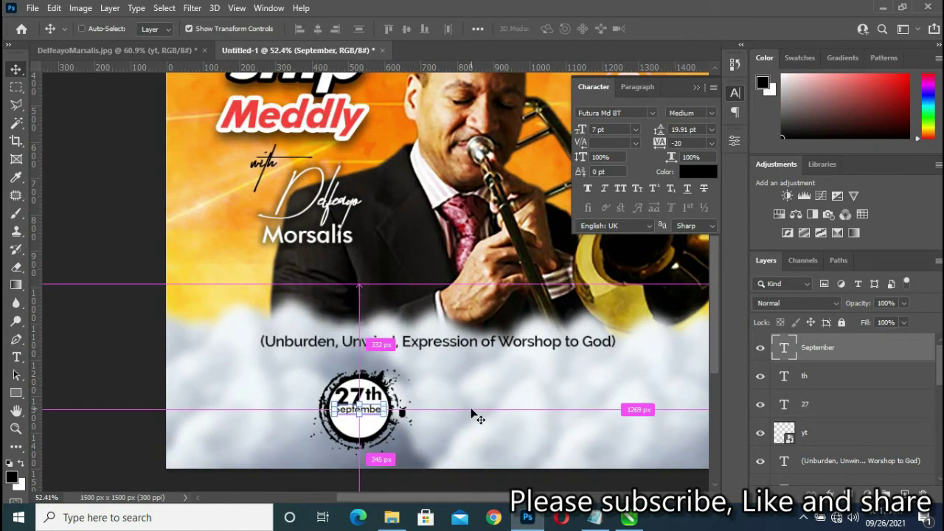
- Duplicate September below itself and retype the copy as '2021'
left_click_drag(472, 415, 467, 415)
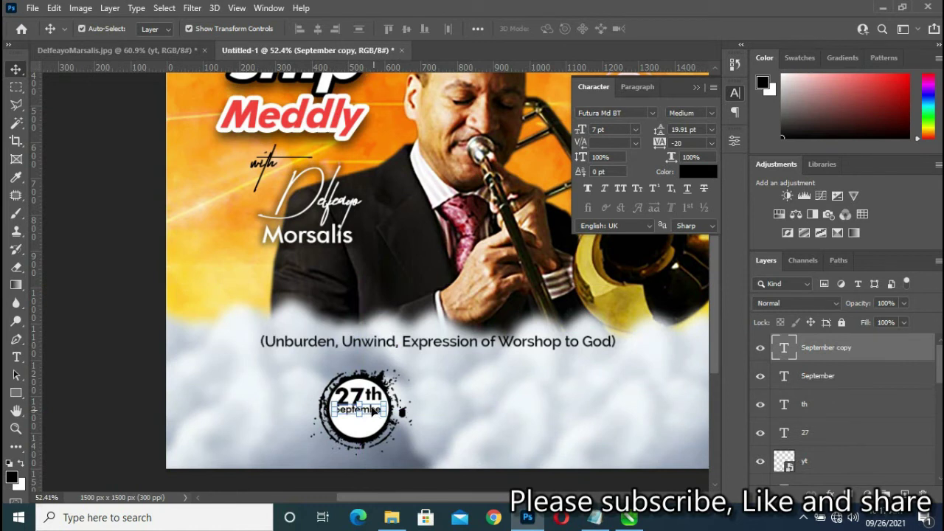
left_click_drag(374, 410, 372, 421)
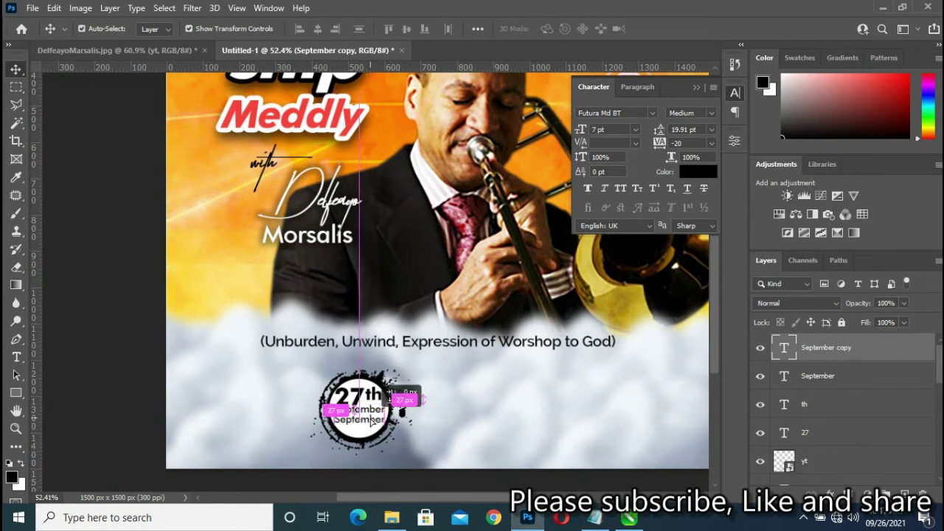
left_click_drag(372, 419, 372, 421)
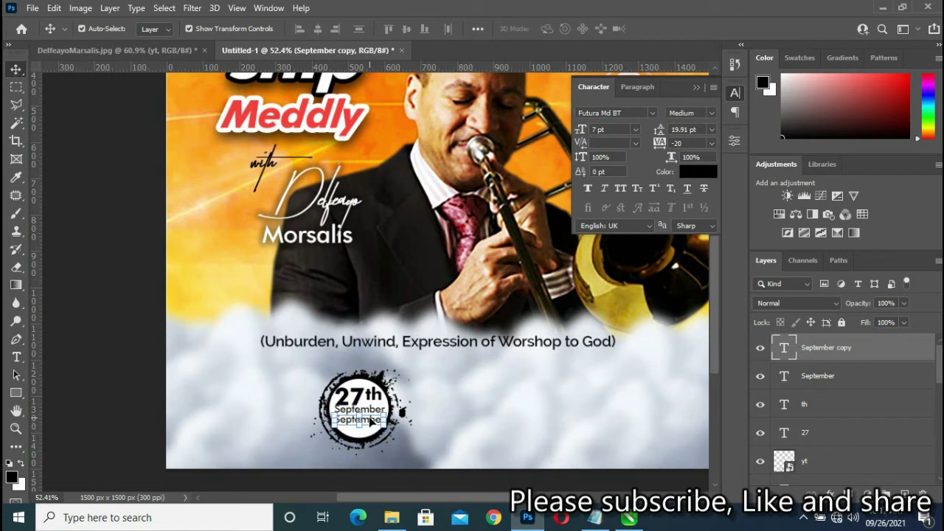
key("t")
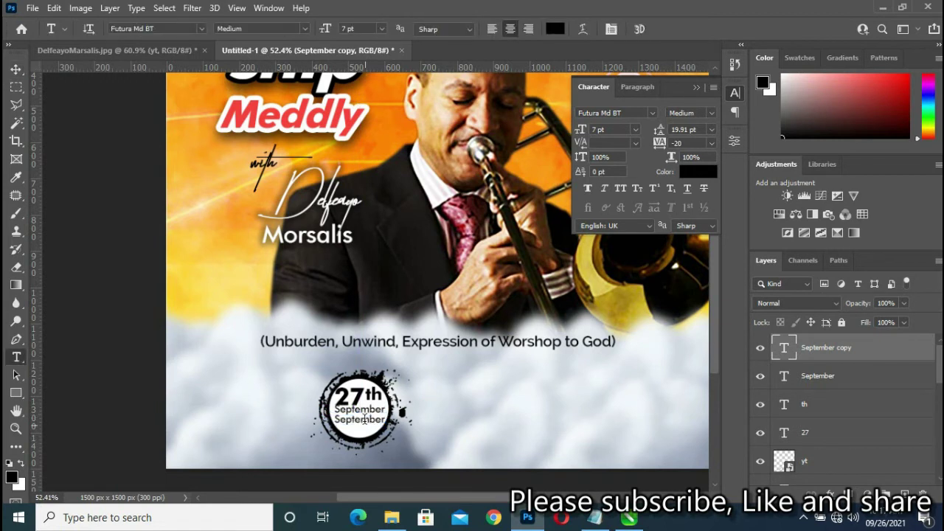
left_click(364, 420)
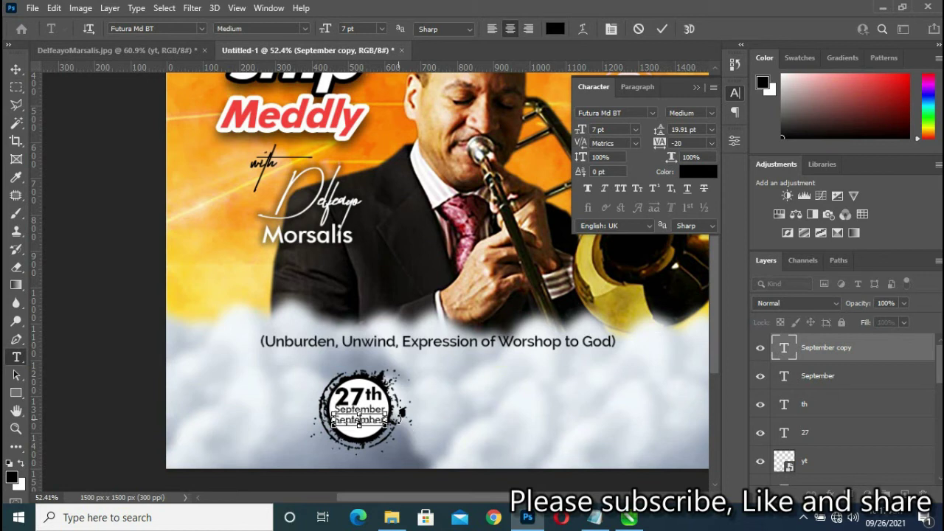
key("ctrl+a")
type("2021")
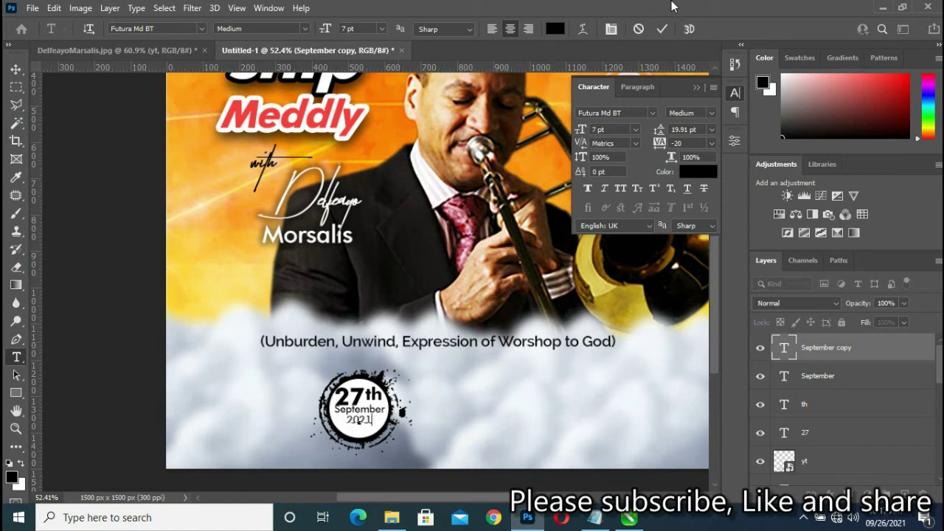
double_click(360, 419)
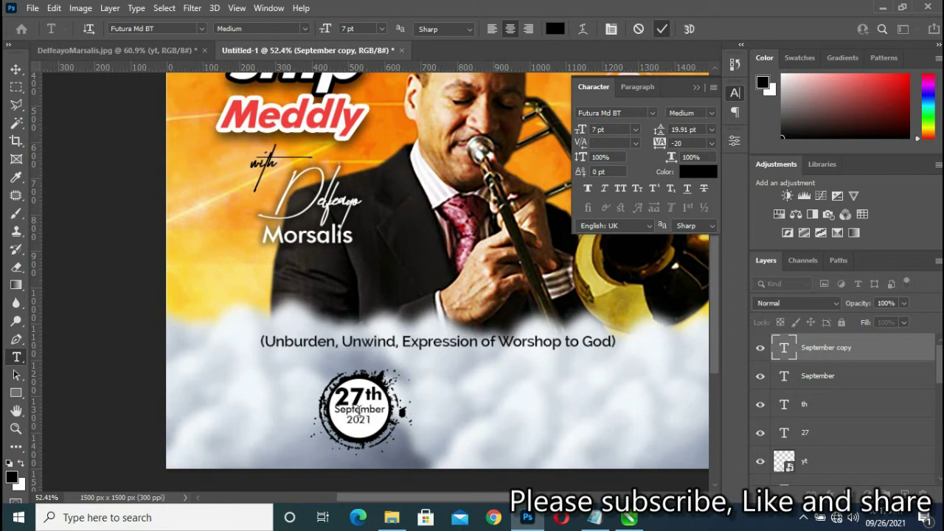
key("ctrl+Return")
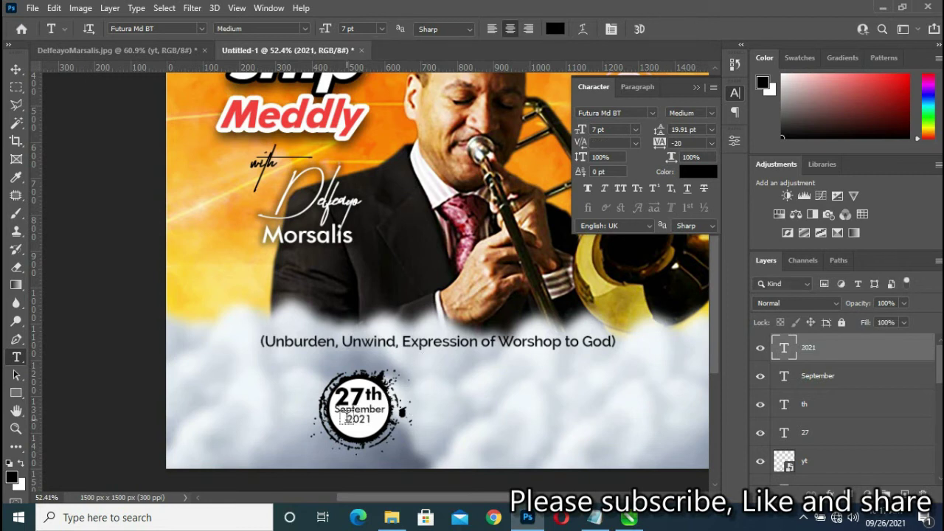
- Nudge the 2021 text left and set its size to 30 pt
left_click_drag(350, 423, 340, 422)
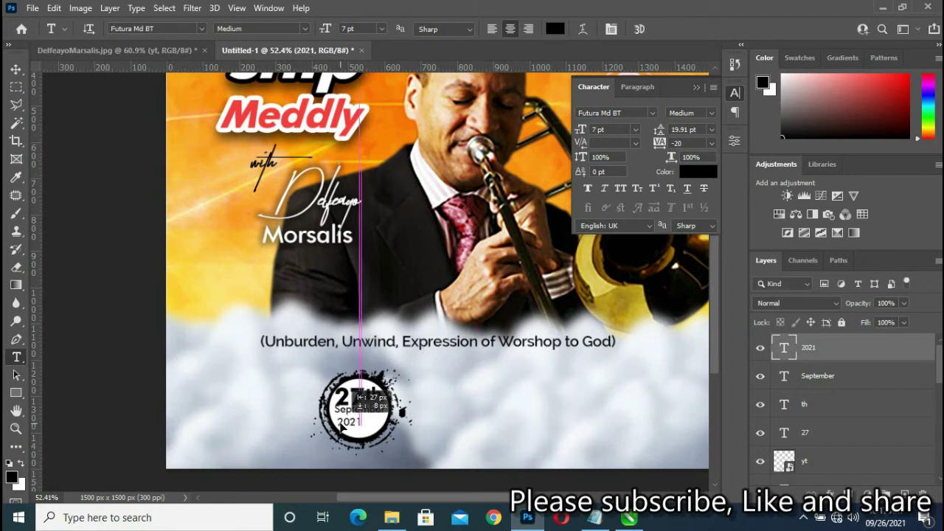
left_click(616, 129)
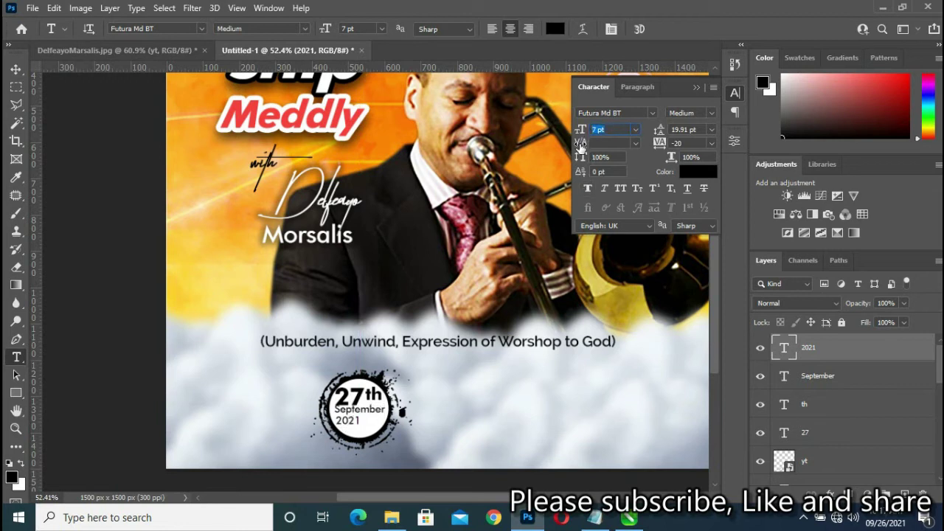
type("30")
key("Return")
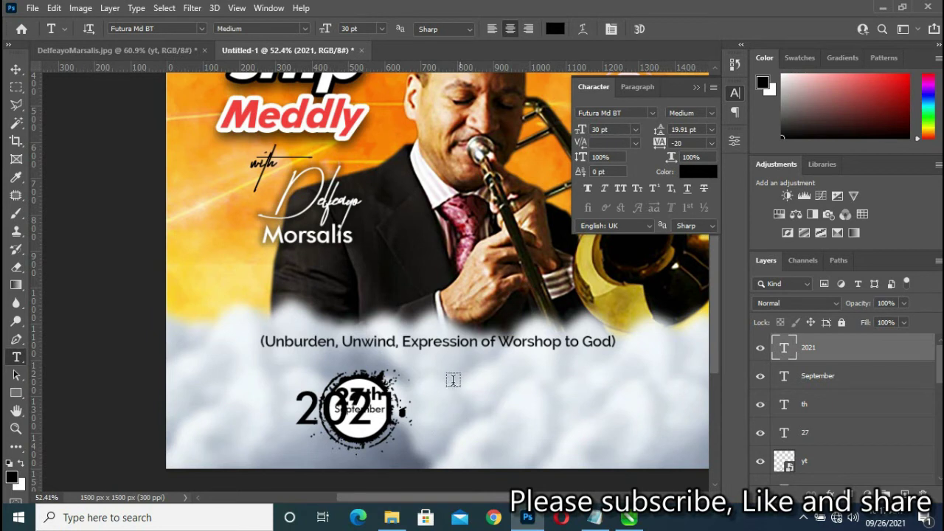
left_click(15, 70)
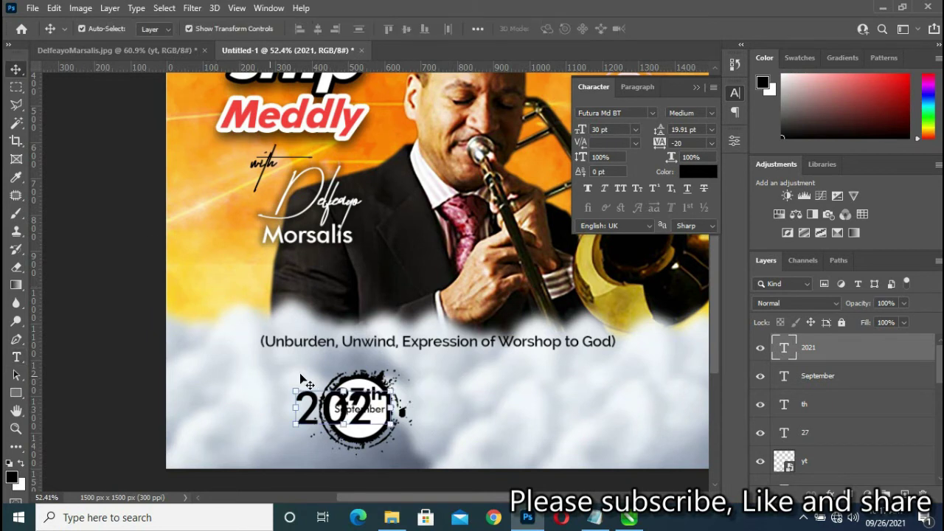
- Scale the 2021 text down to fit within the circular badge
left_click_drag(295, 392, 338, 421)
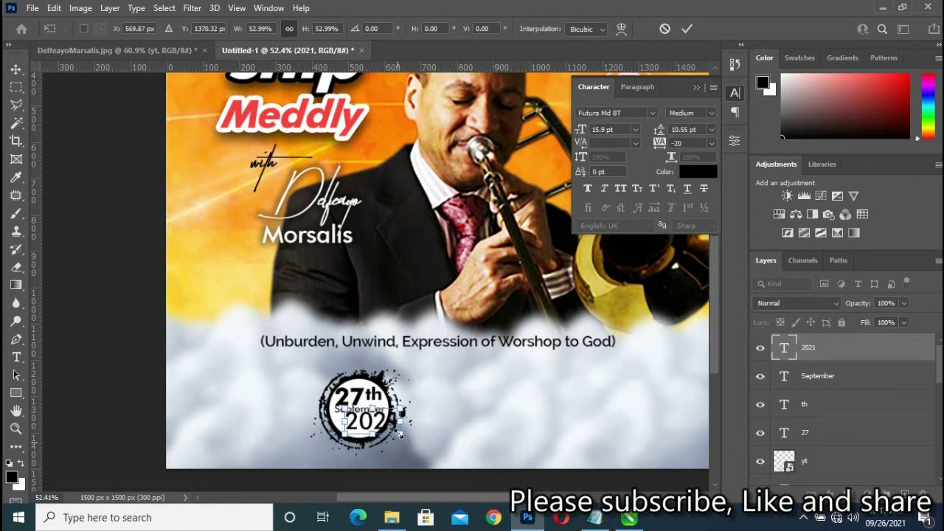
left_click_drag(400, 434, 358, 423)
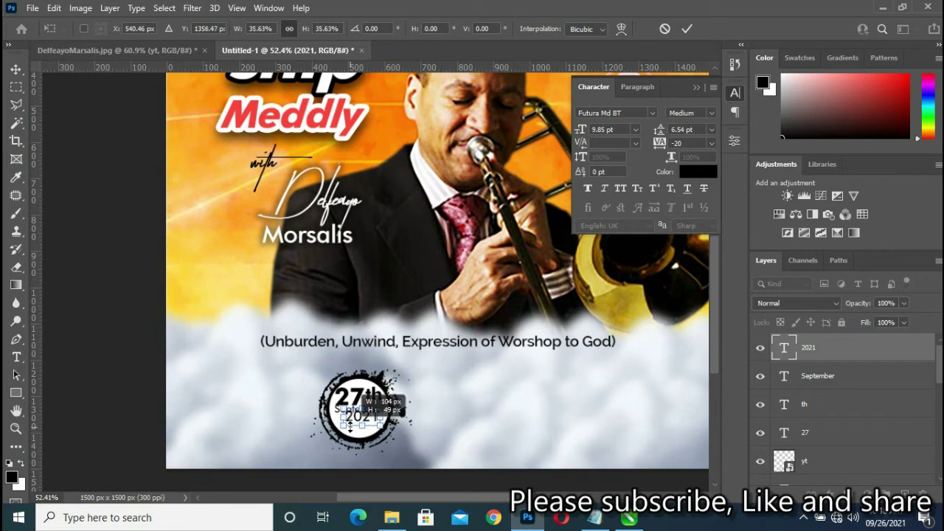
scroll(361, 421, "up", 3)
mouse_move(361, 420)
left_mouse_down()
mouse_move(393, 436)
mouse_move(374, 419)
left_mouse_up()
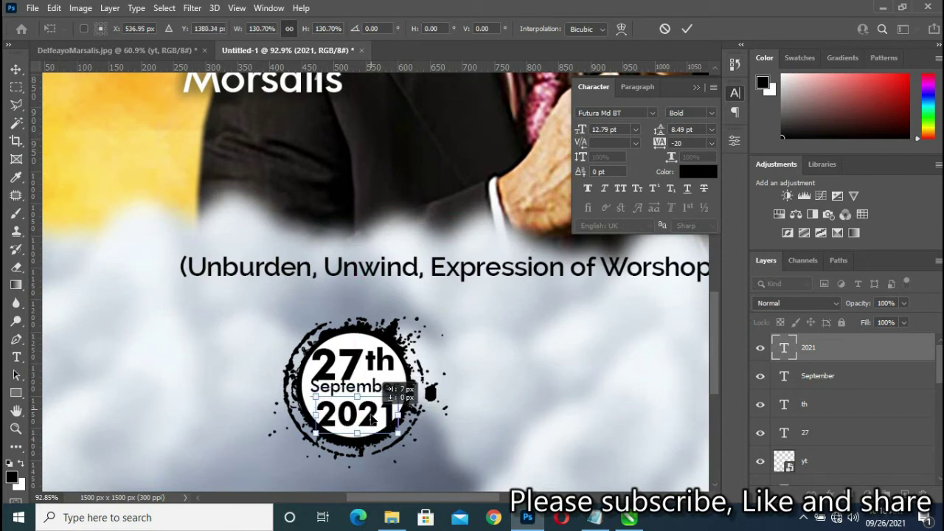
left_click_drag(373, 419, 374, 418)
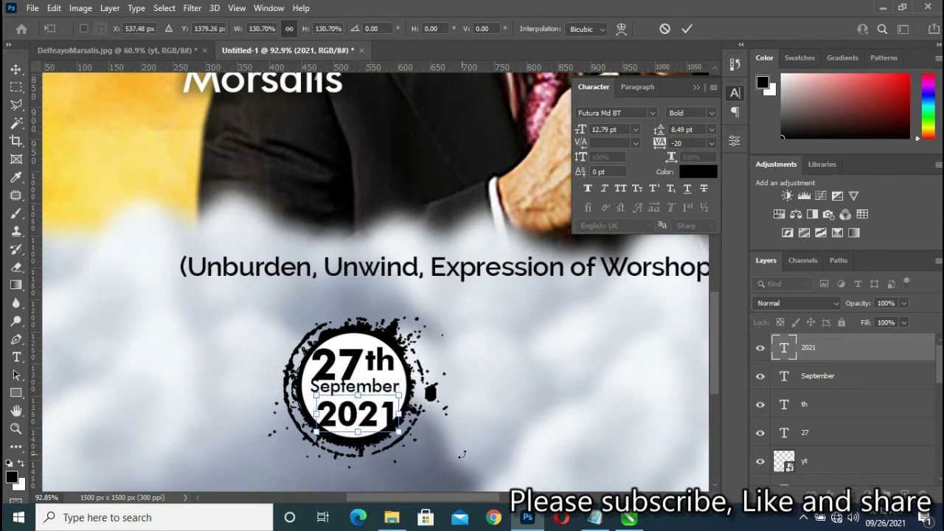
- Nudge 2021 into place beneath September and commit the transform
key("Up")
key("Up")
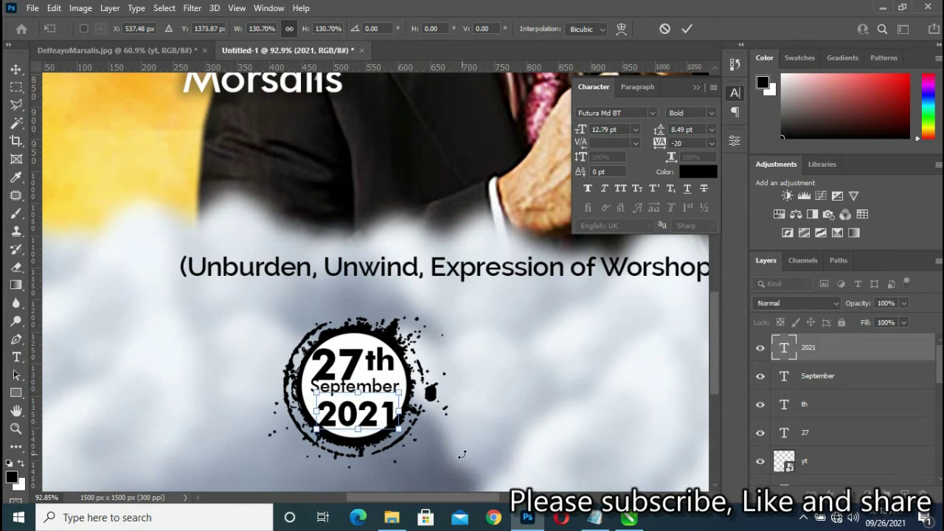
key("Up")
key("Up")
key("Up")
key("Up")
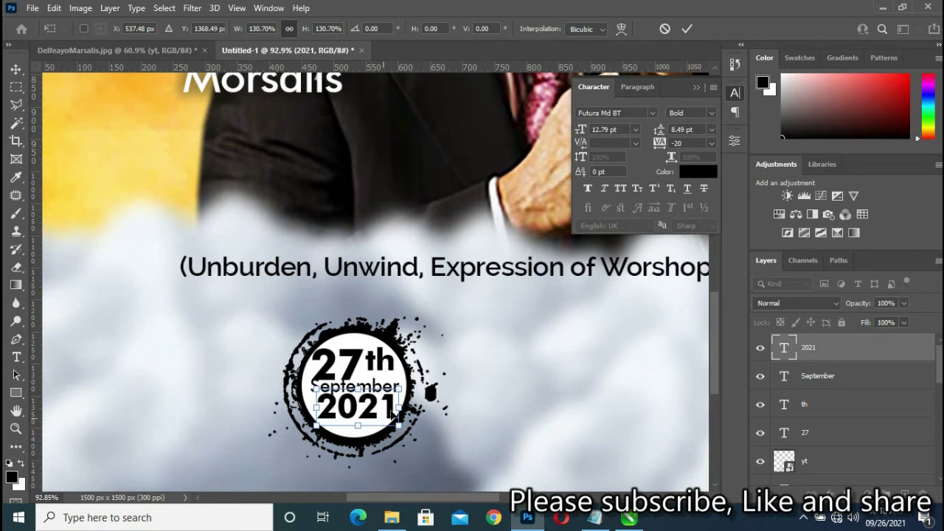
key("Down")
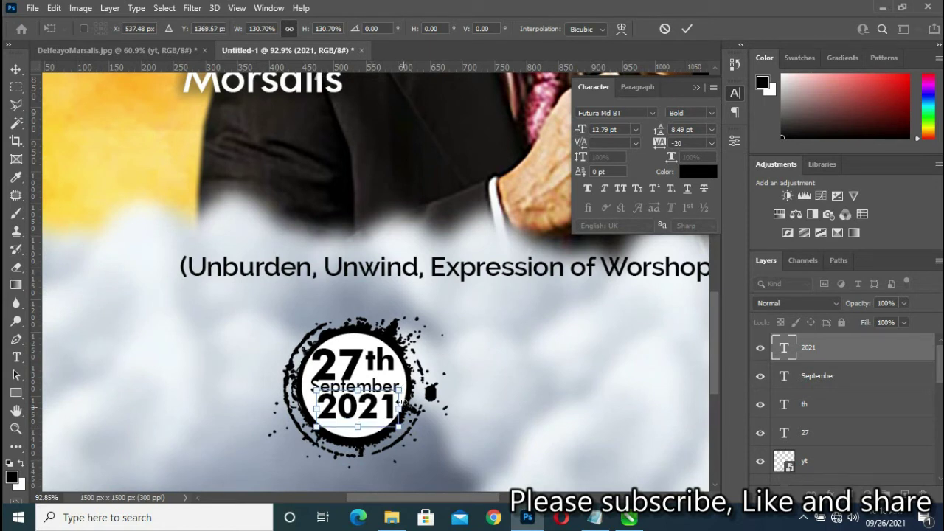
key("Down")
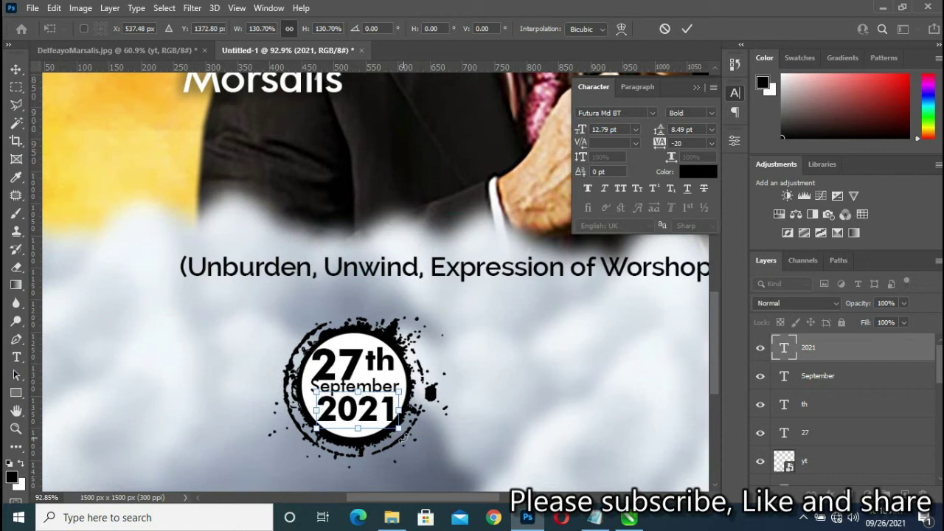
key("Down")
key("Left")
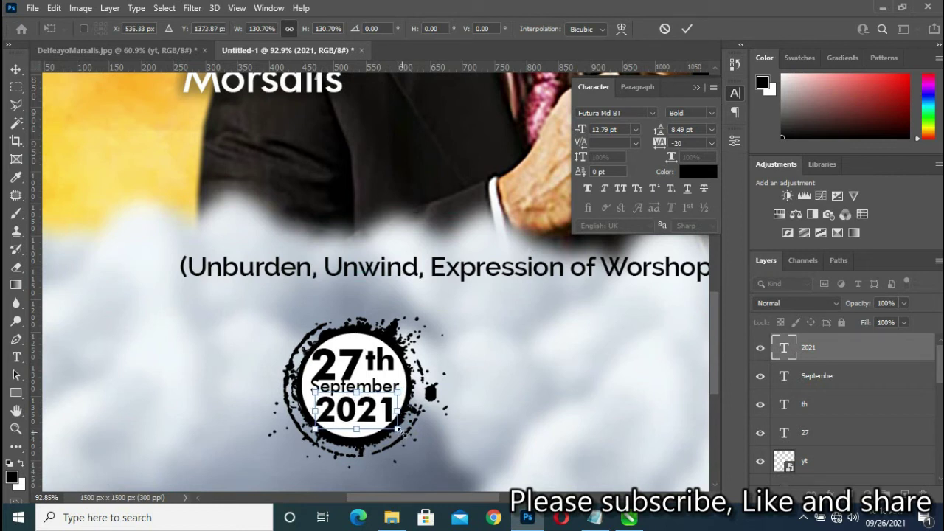
key("Up")
left_click_drag(398, 428, 402, 430)
left_click(687, 29)
scroll(533, 275, "down", 1)
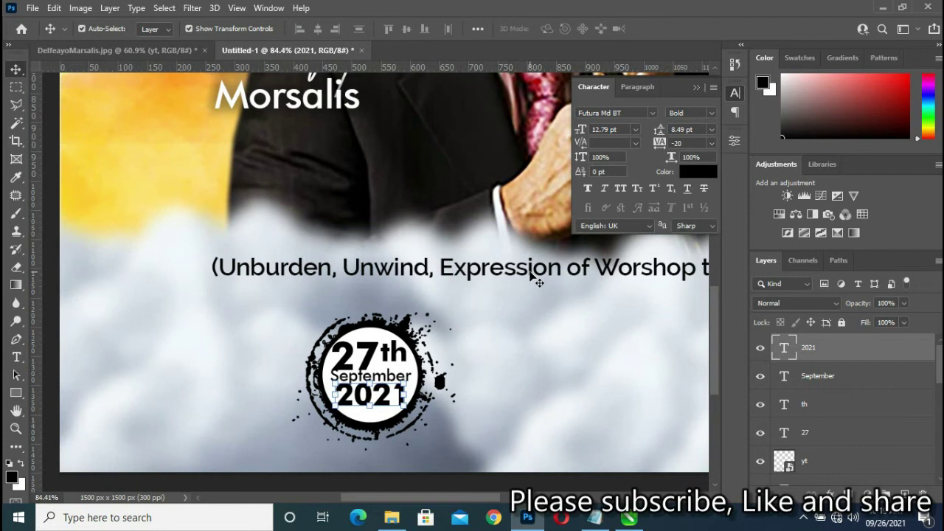
key("Down")
key("Down")
key("Down")
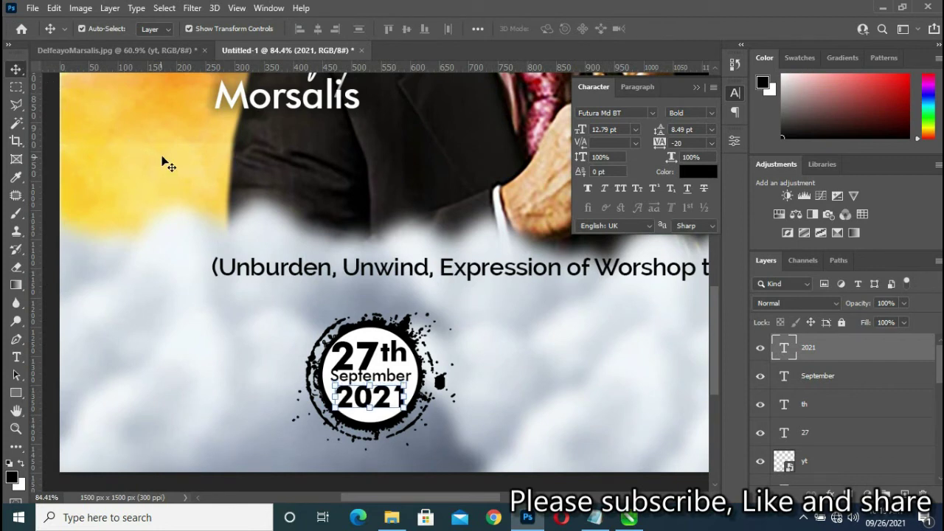
scroll(168, 160, "down", 2)
scroll(211, 266, "down", 1)
left_click(301, 460)
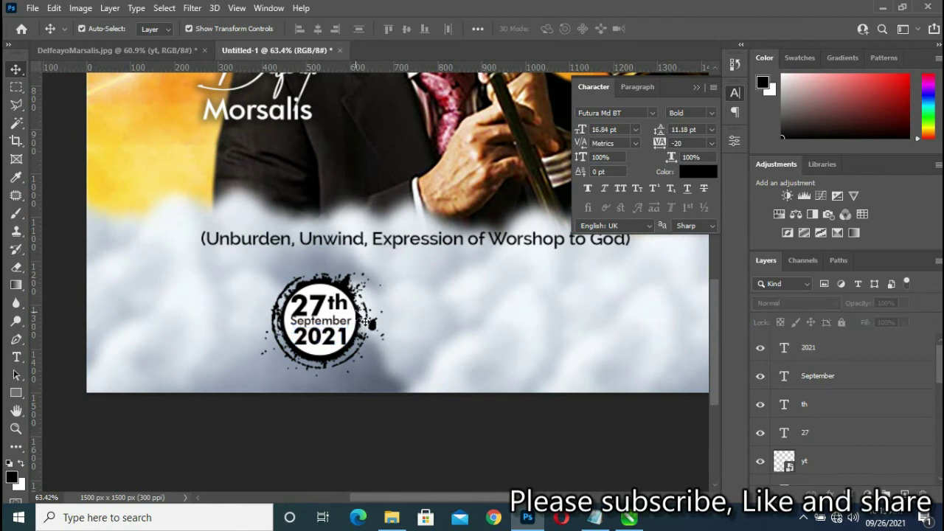
- Duplicate the yt circle badge, raise the copy above the text layers, and place it right of the date badge
left_click(357, 295)
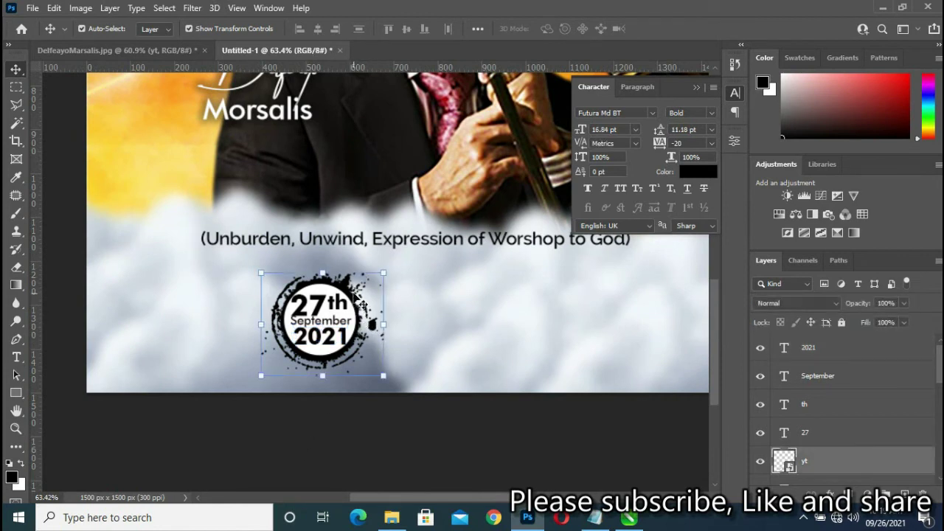
key("ctrl+j")
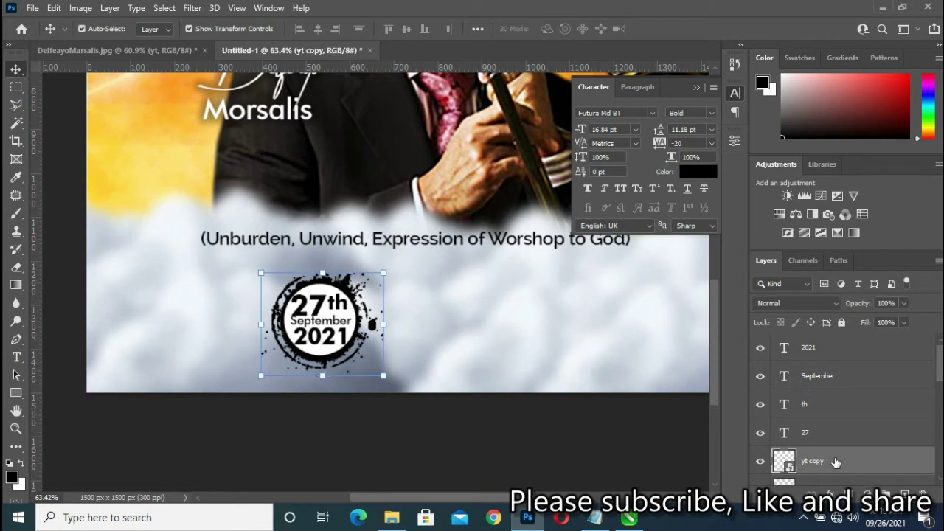
left_click_drag(841, 465, 827, 344)
left_click_drag(360, 311, 470, 319)
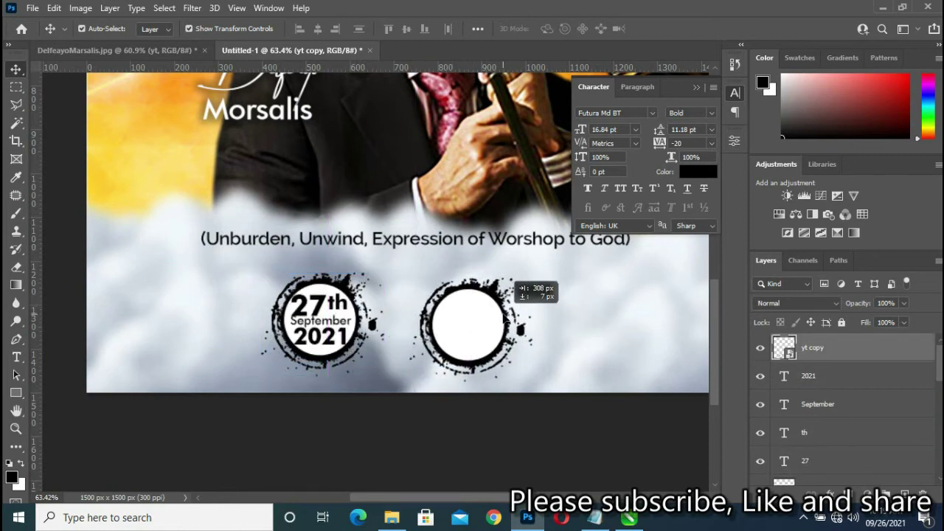
left_click_drag(471, 319, 511, 319)
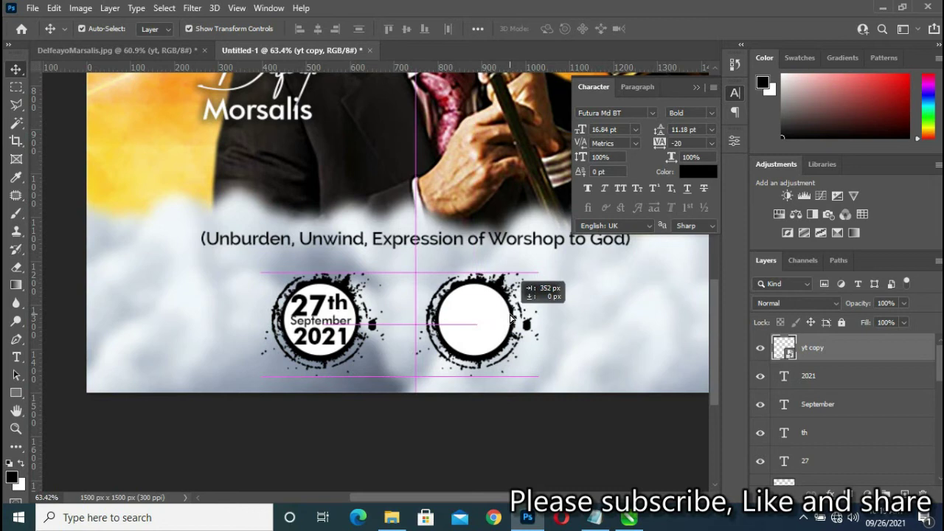
left_click_drag(511, 318, 501, 317)
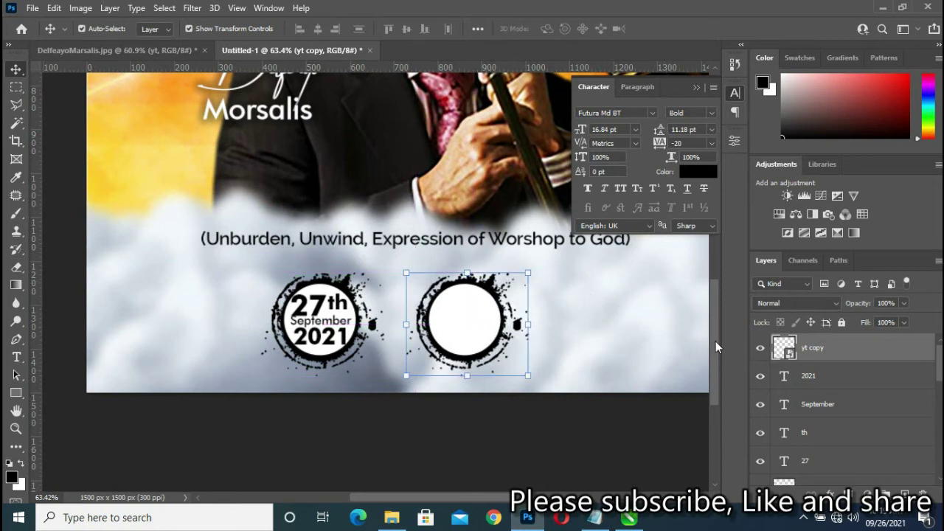
left_click_drag(716, 341, 716, 348)
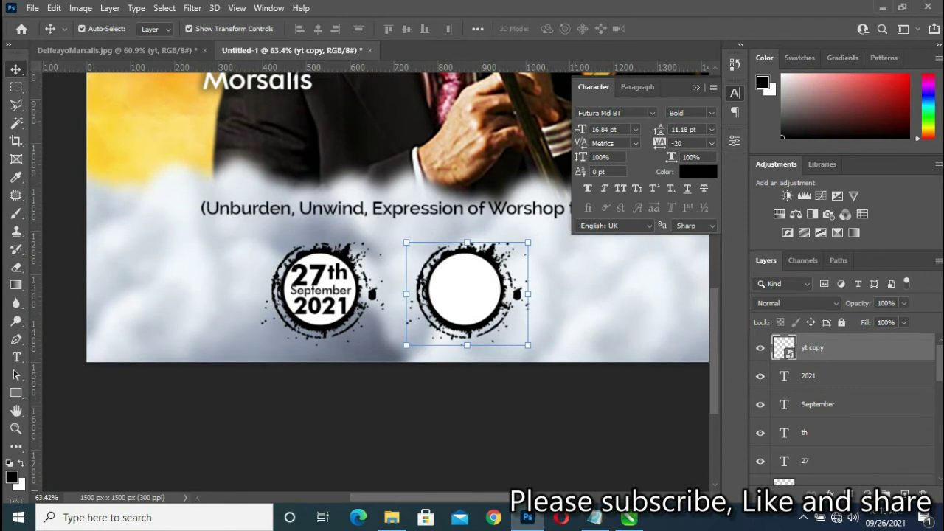
left_click(595, 518)
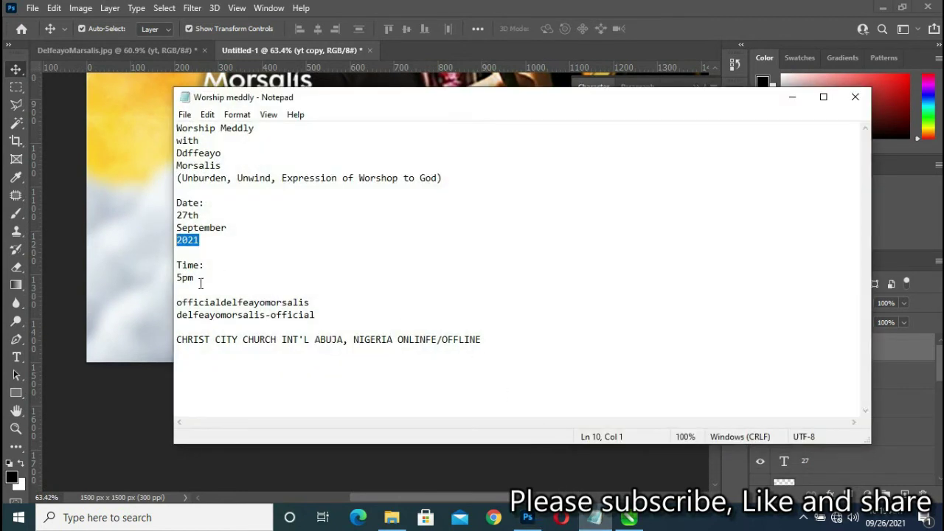
- Select the 5pm start time in the notes and minimize Notepad
left_click_drag(200, 282, 165, 285)
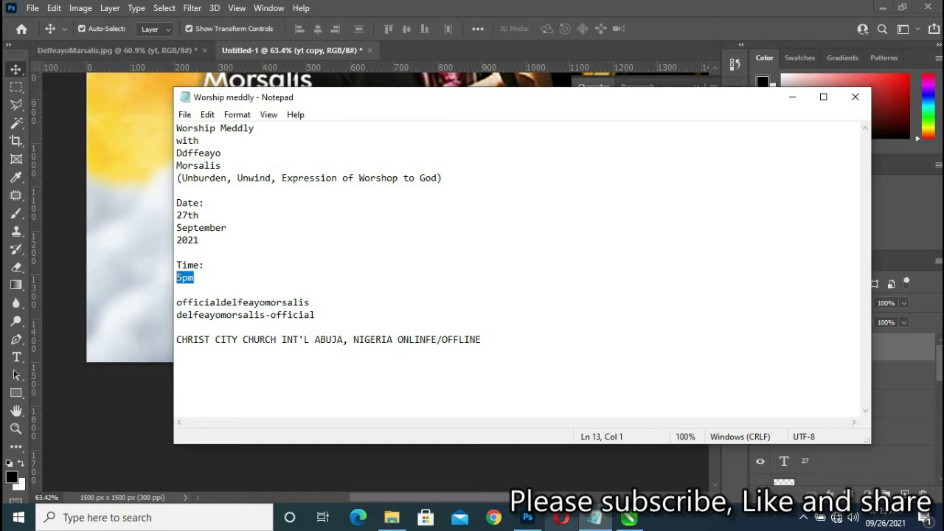
left_click(594, 520)
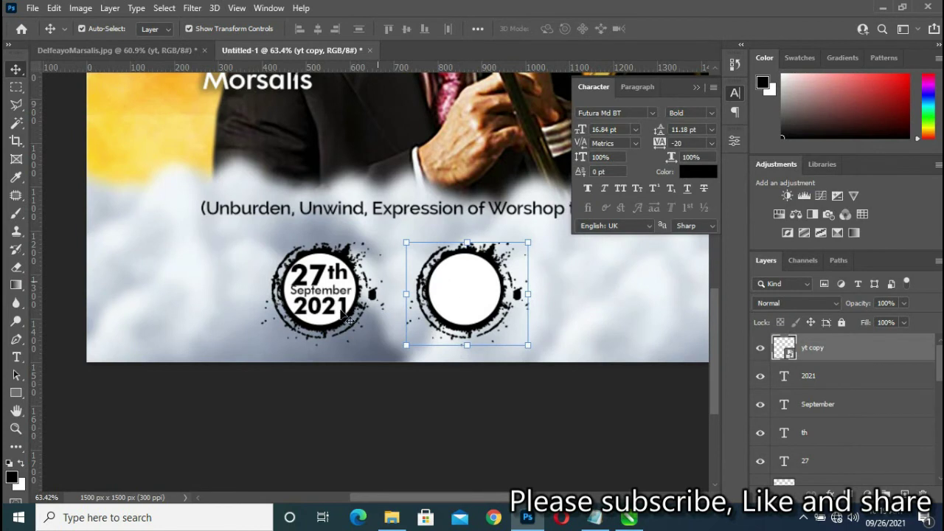
- Copy the 2021 text into the blank circle, retype it as '5pm', and centre it
left_click(322, 309)
left_click_drag(321, 308, 476, 290)
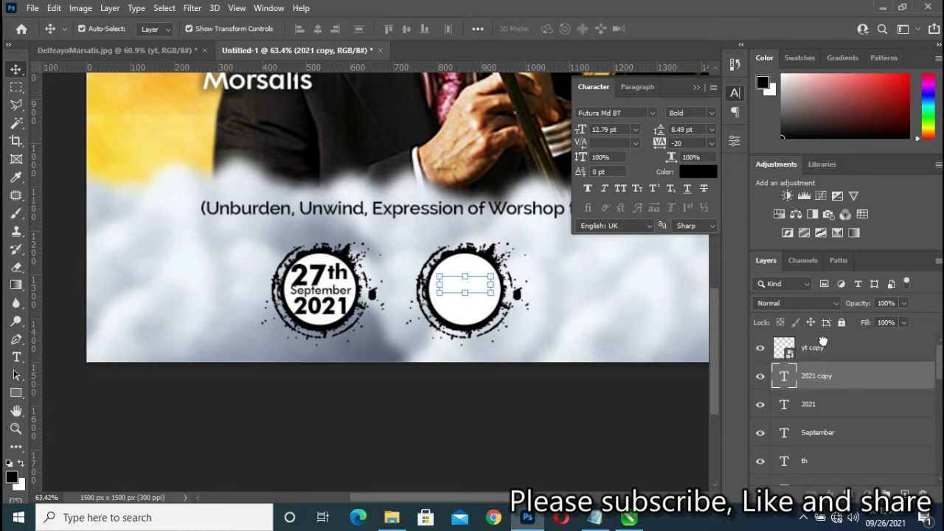
key("ctrl+bracketright")
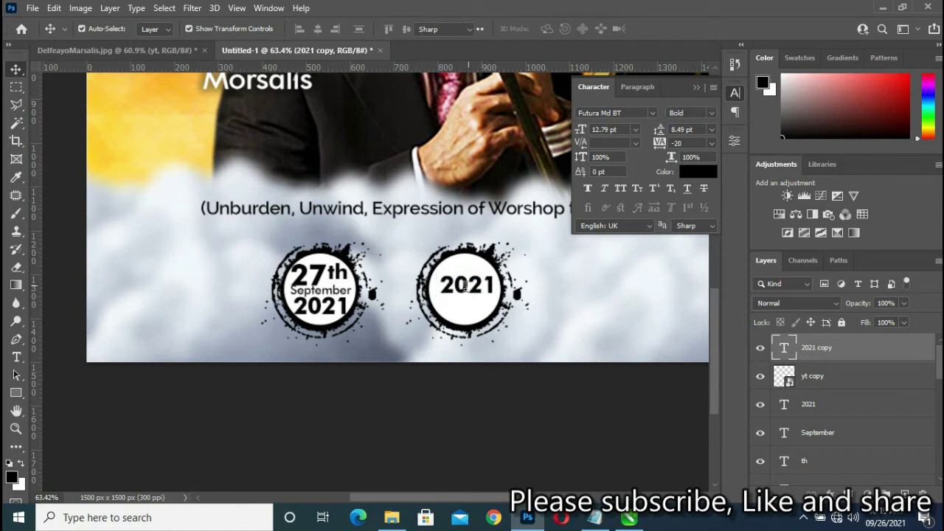
double_click(473, 288)
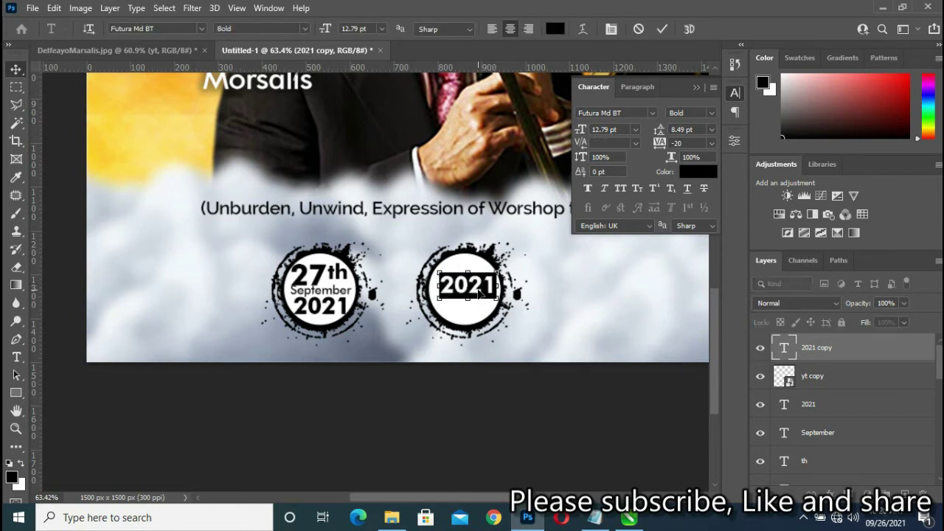
type("5pm")
key("ctrl")
left_click_drag(461, 299, 464, 302)
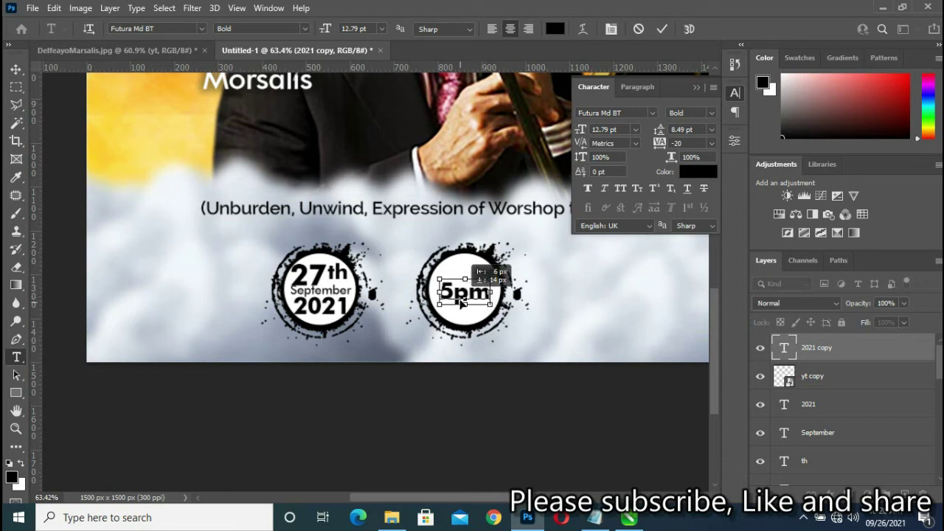
left_click_drag(463, 302, 463, 302)
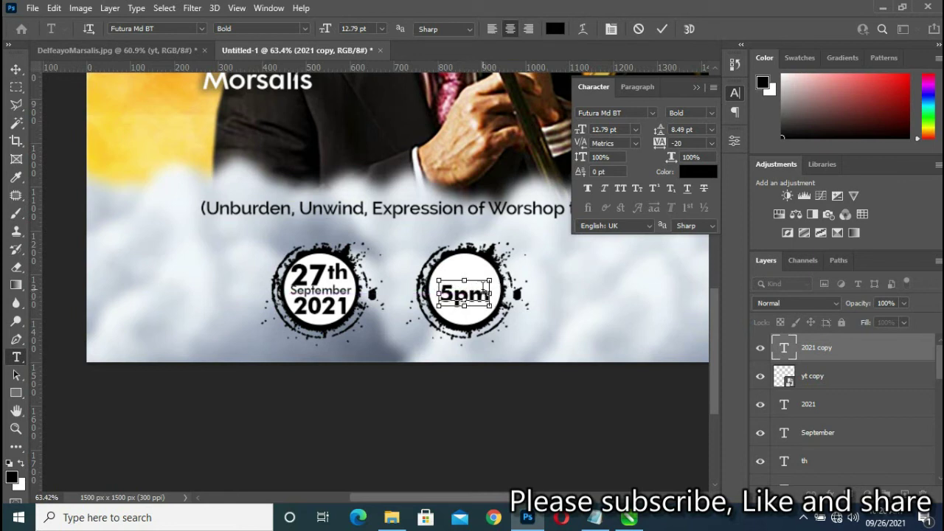
left_click(659, 31)
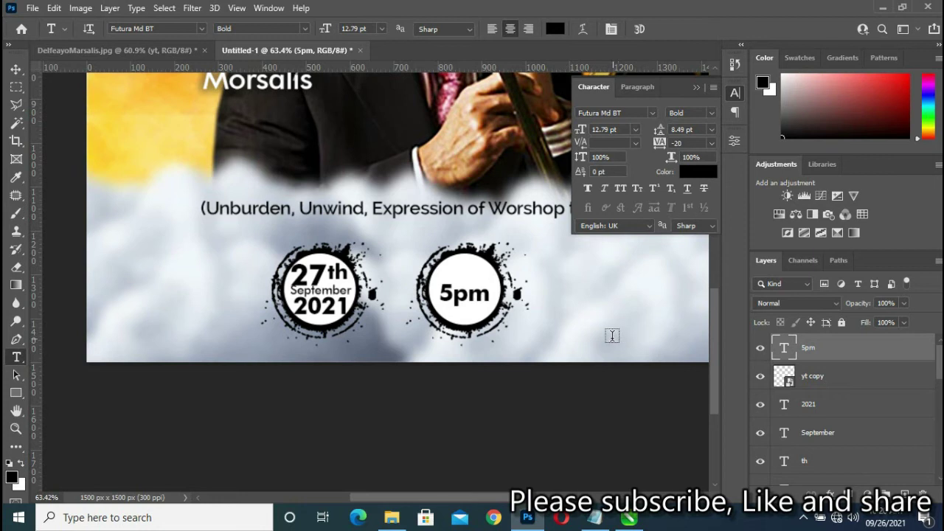
left_click(15, 69)
key("Up")
key("Up")
key("Up")
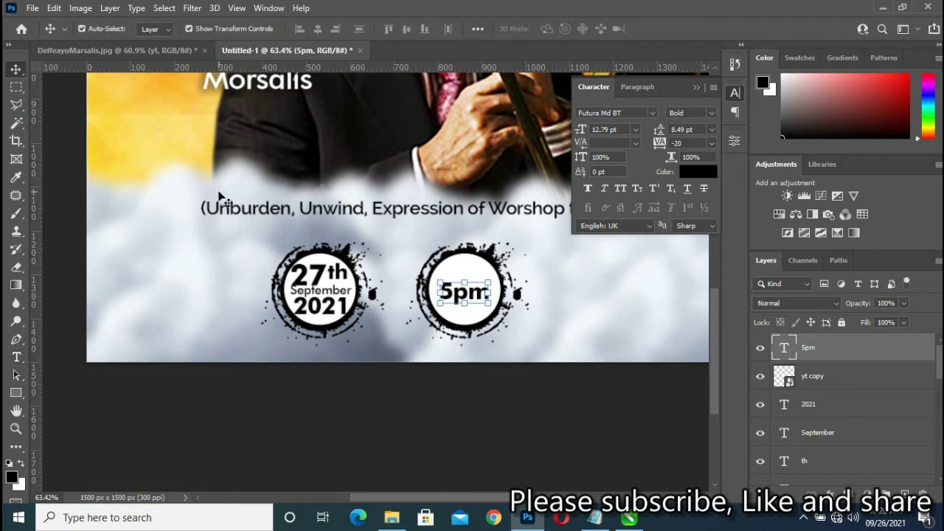
- Nudge the 5pm text up slightly
key("Up")
key("Up")
key("Up")
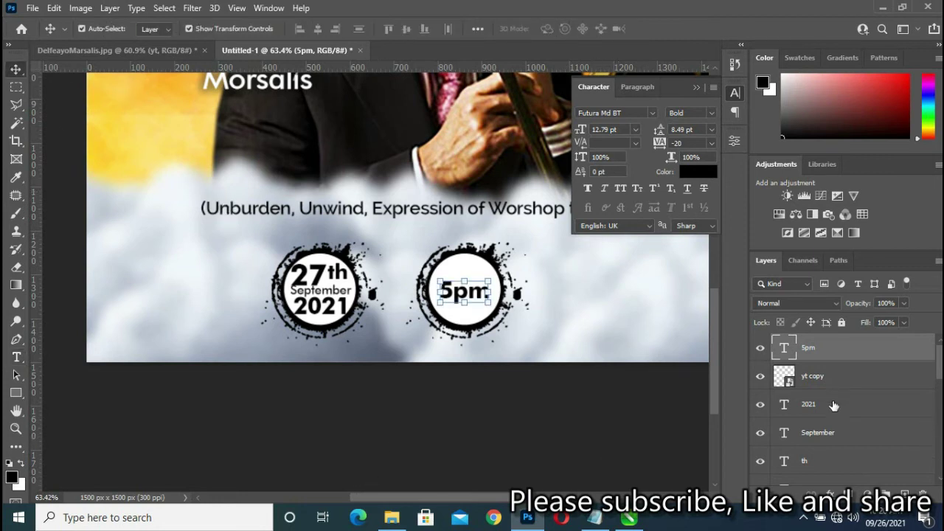
scroll(845, 391, "down", 2)
scroll(845, 396, "down", 2)
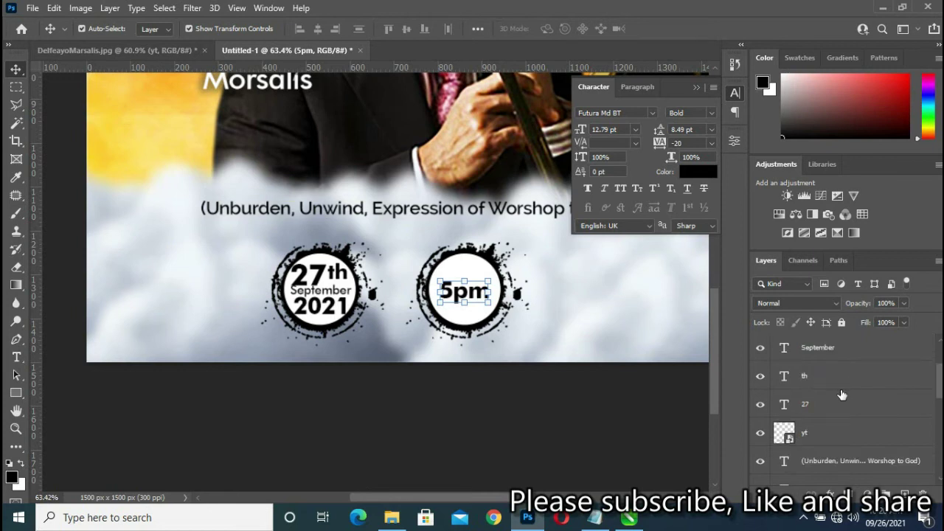
scroll(826, 399, "up", 3)
scroll(826, 400, "down", 1)
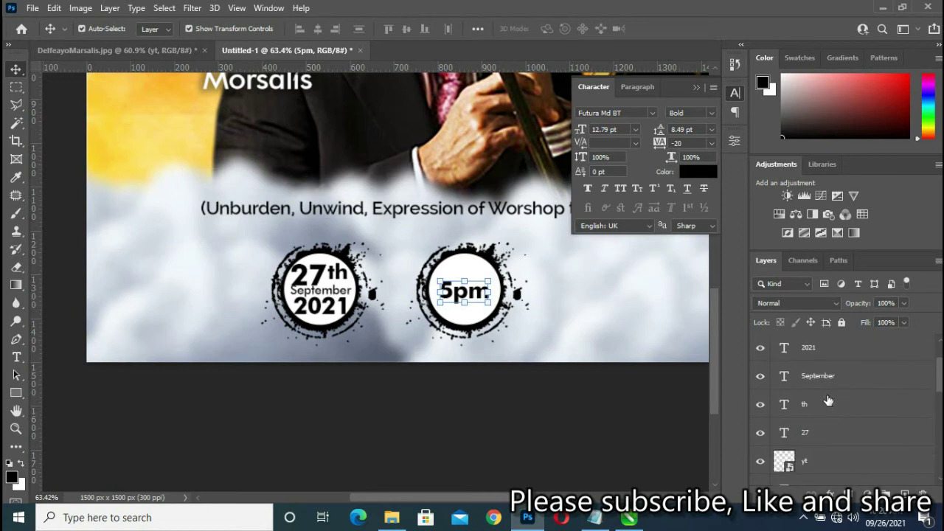
scroll(831, 400, "up", 1)
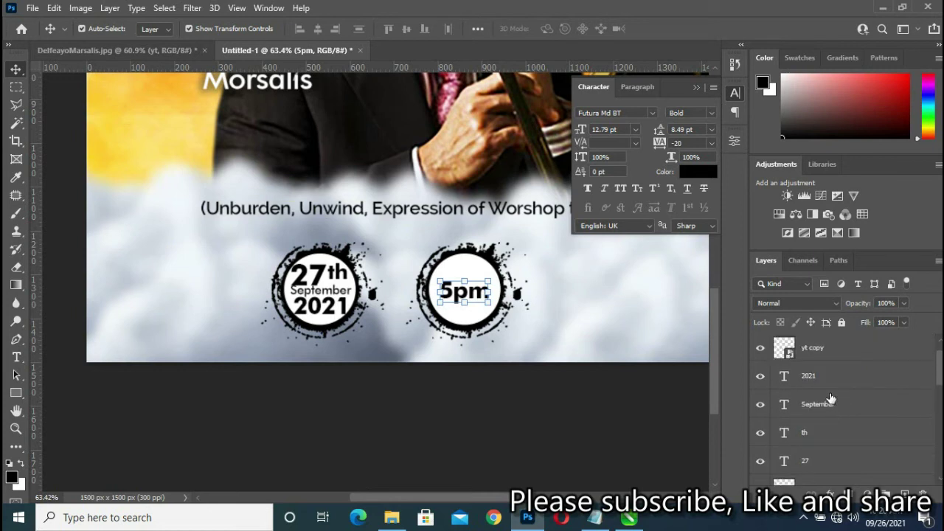
scroll(830, 399, "down", 2)
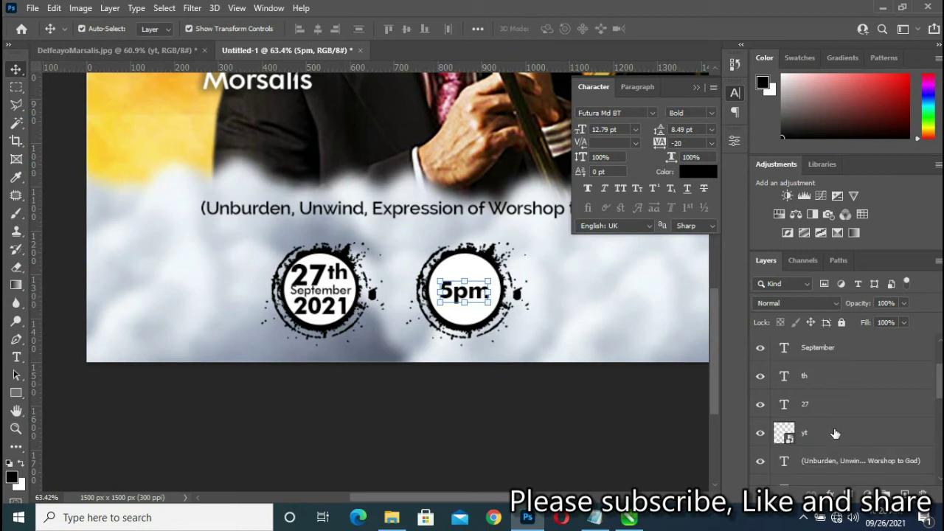
- Group all date and time badge layers into Group 1 and begin scaling it to about 56%
left_click(836, 434, "shift")
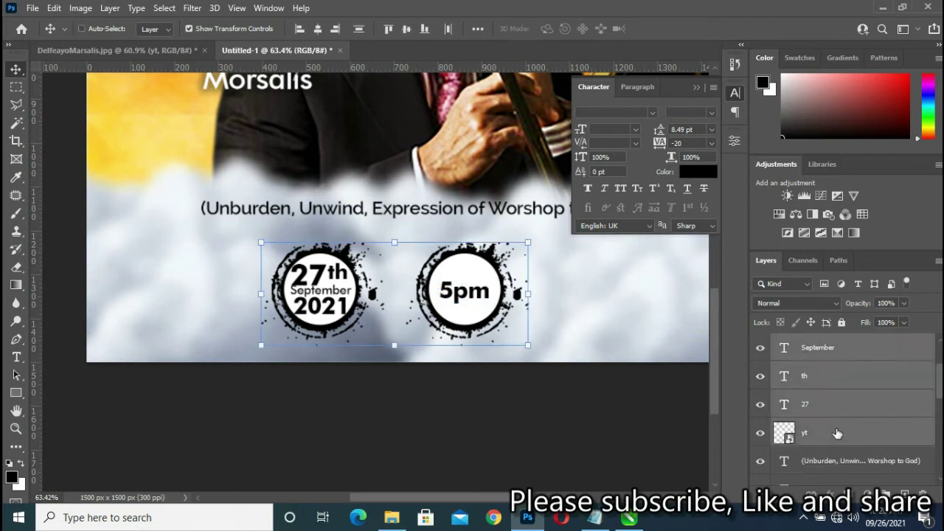
key("ctrl+j")
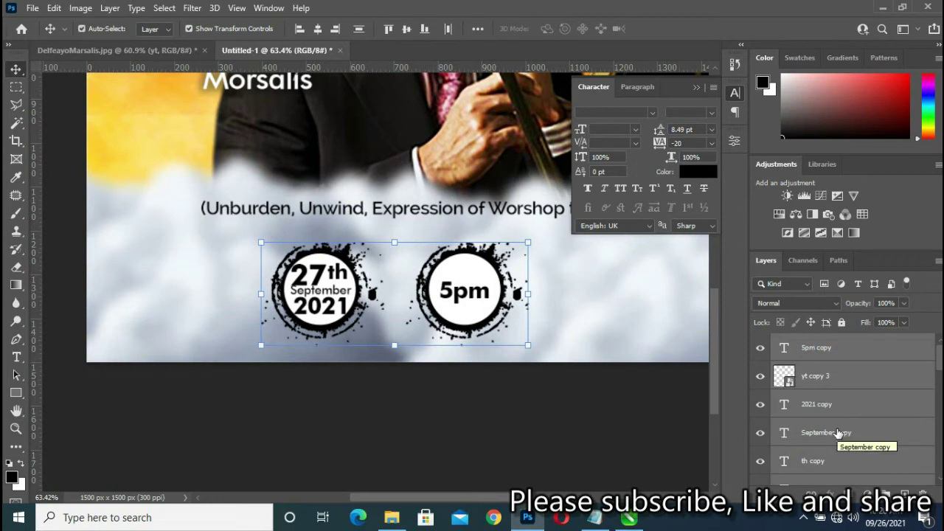
key("Delete")
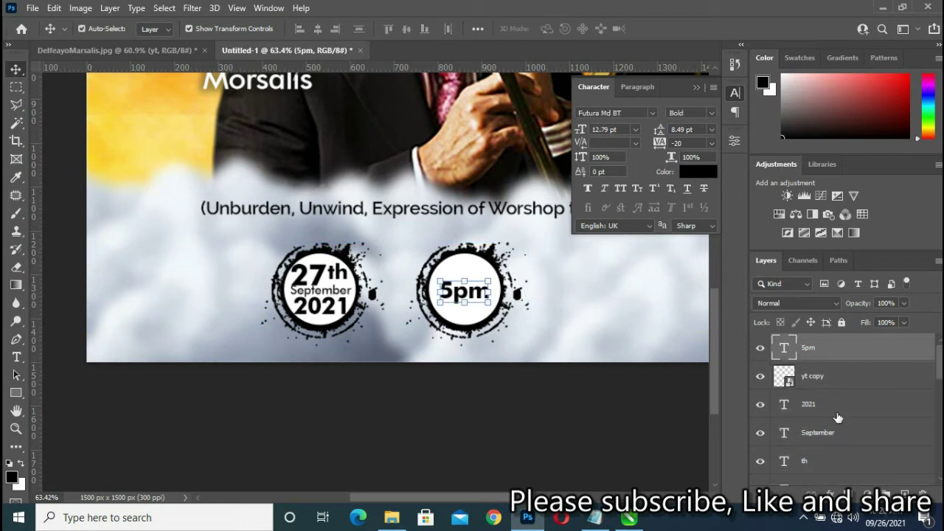
scroll(856, 417, "down", 2)
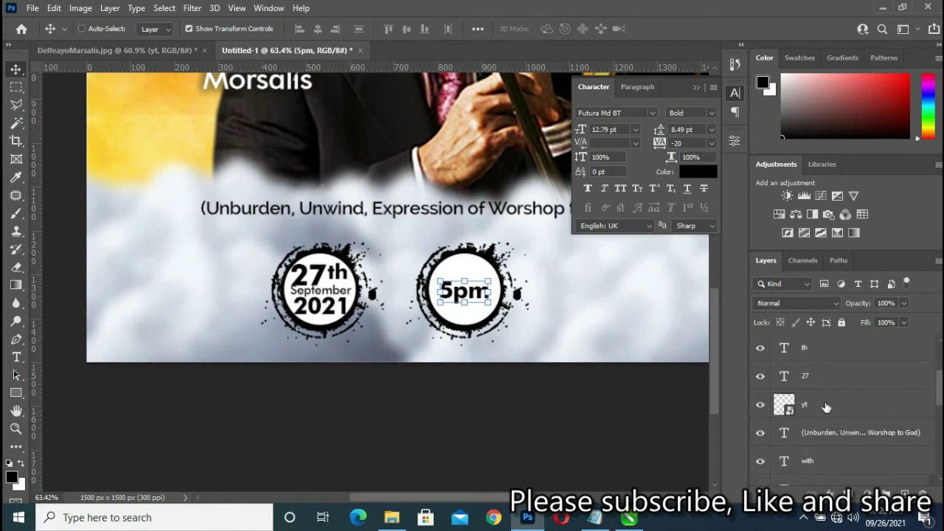
left_click(826, 407, "shift")
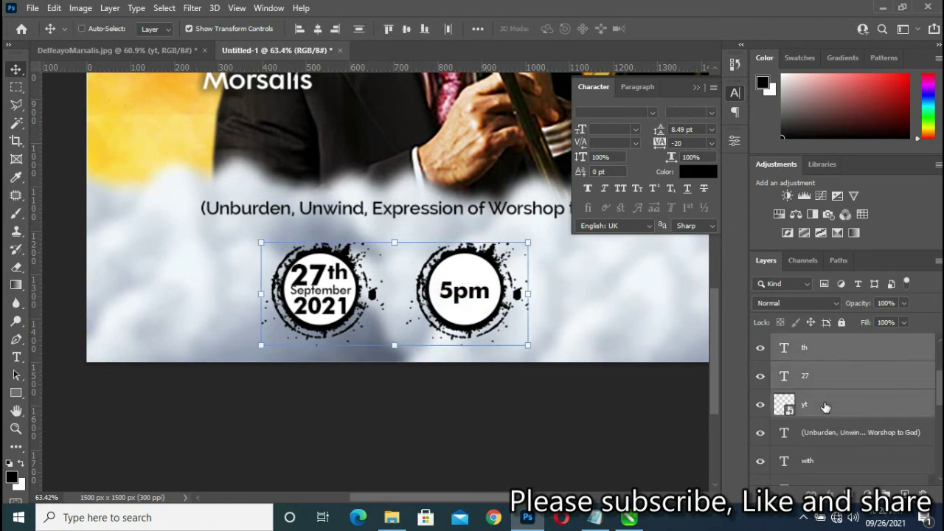
key("ctrl+g")
key("ctrl")
left_click_drag(511, 329, 407, 306)
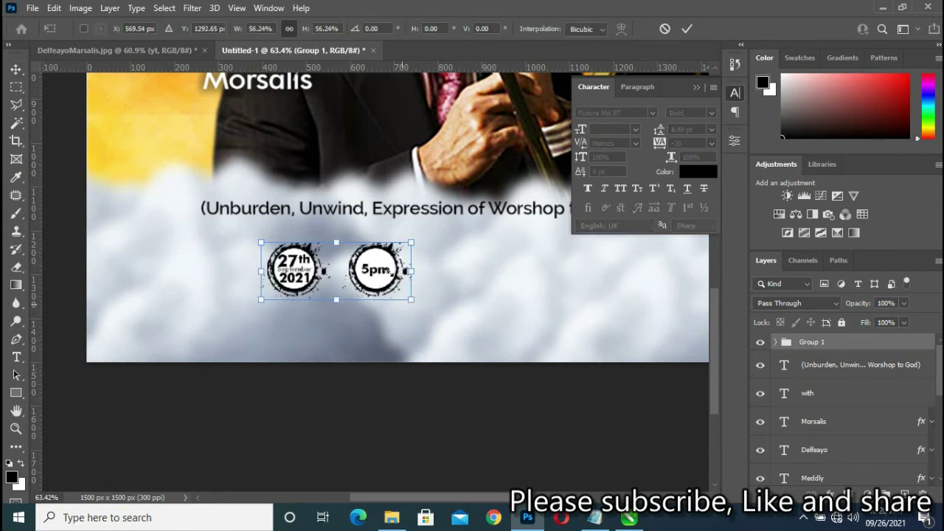
- Reposition the badge group and enlarge it to 126% just below the tagline
mouse_move(385, 261)
left_mouse_down()
mouse_move(456, 258)
mouse_move(453, 248)
left_mouse_up()
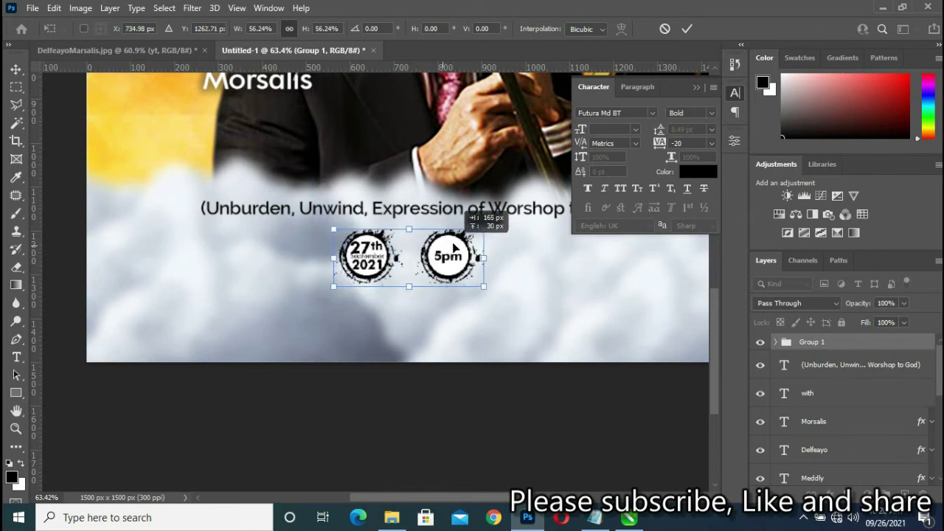
left_click_drag(453, 248, 459, 248)
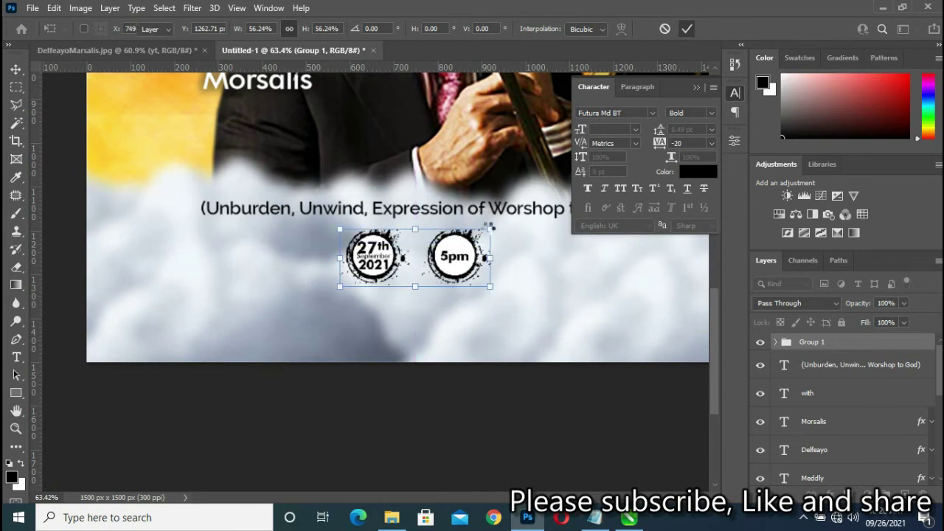
key("ctrl+0")
key("Return")
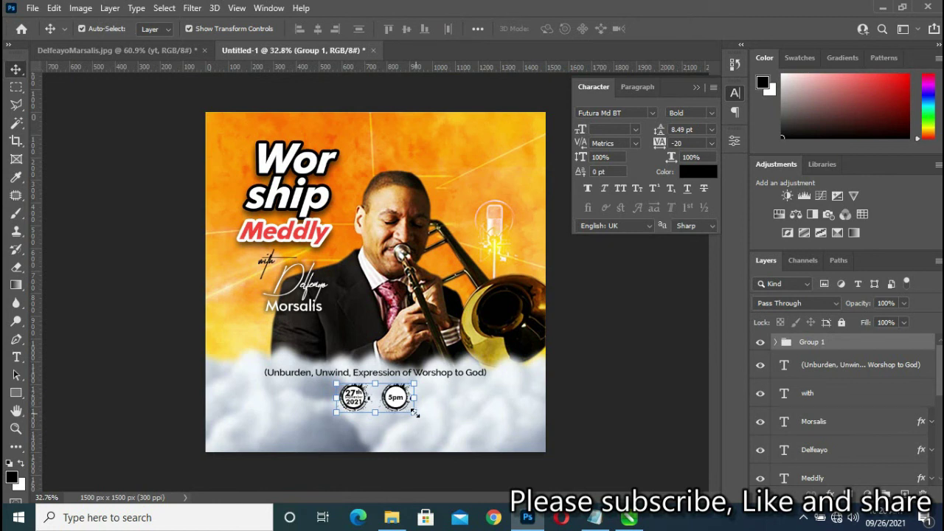
left_click_drag(414, 413, 432, 424)
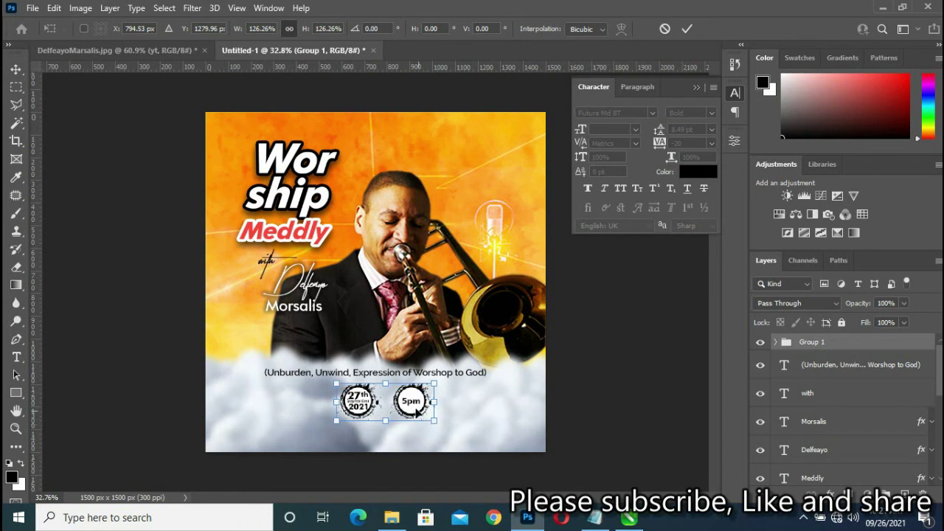
left_click_drag(414, 408, 399, 412)
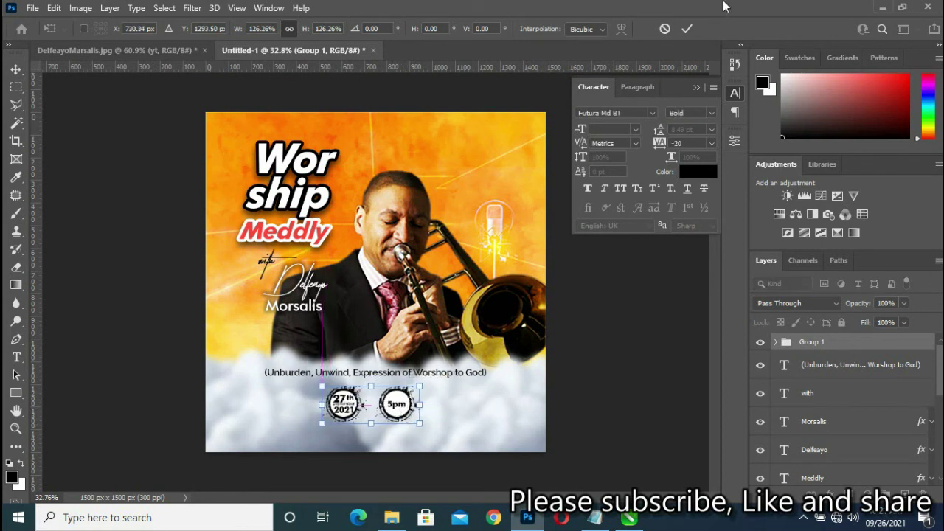
left_click(686, 29)
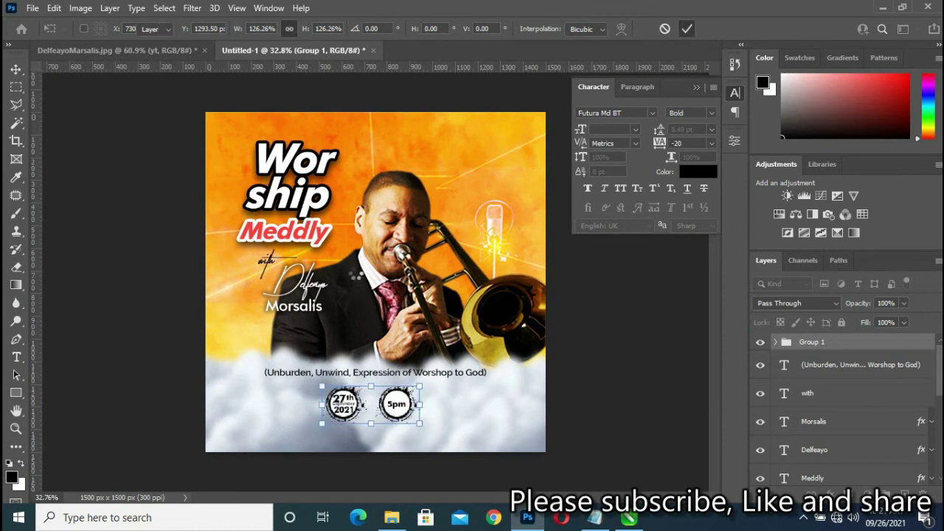
- Centre the badge group horizontally on the canvas, nudge it up, and duplicate the tagline layer
key("ctrl+a")
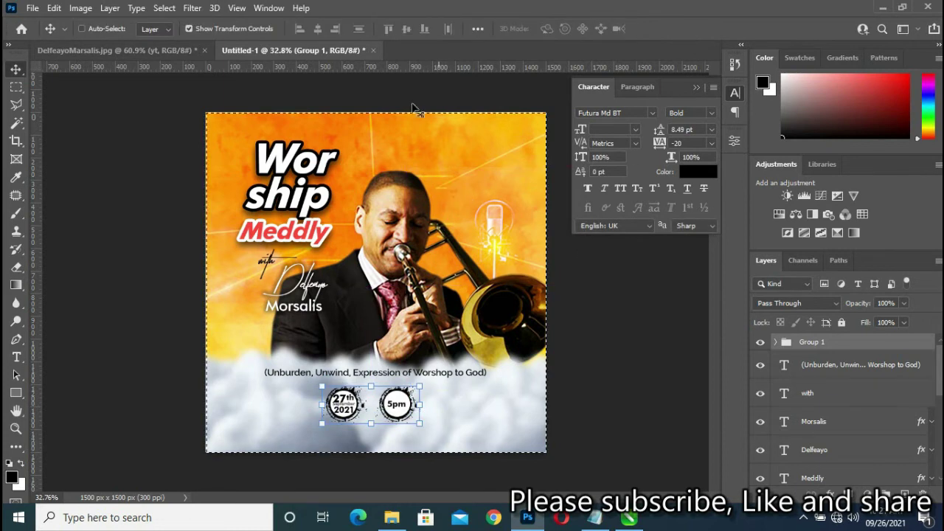
left_click(319, 29)
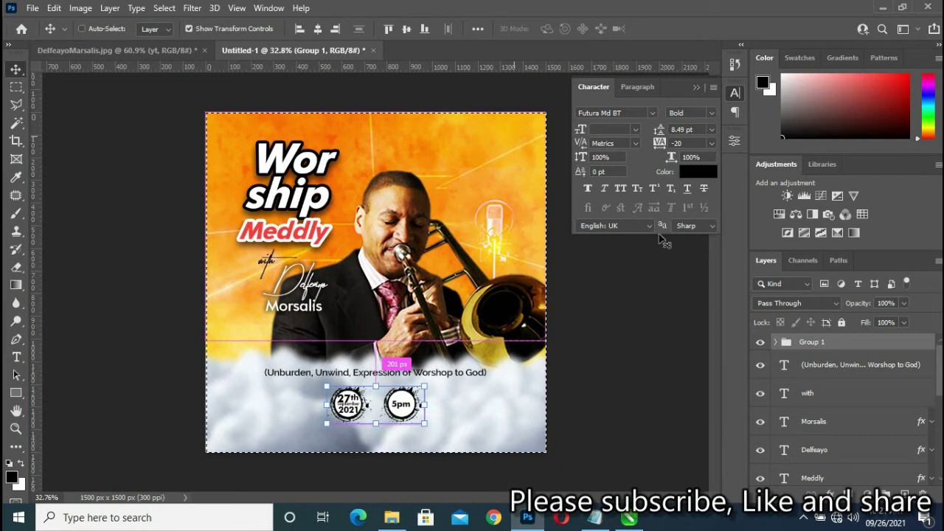
left_click(463, 391)
left_click(430, 383, "ctrl")
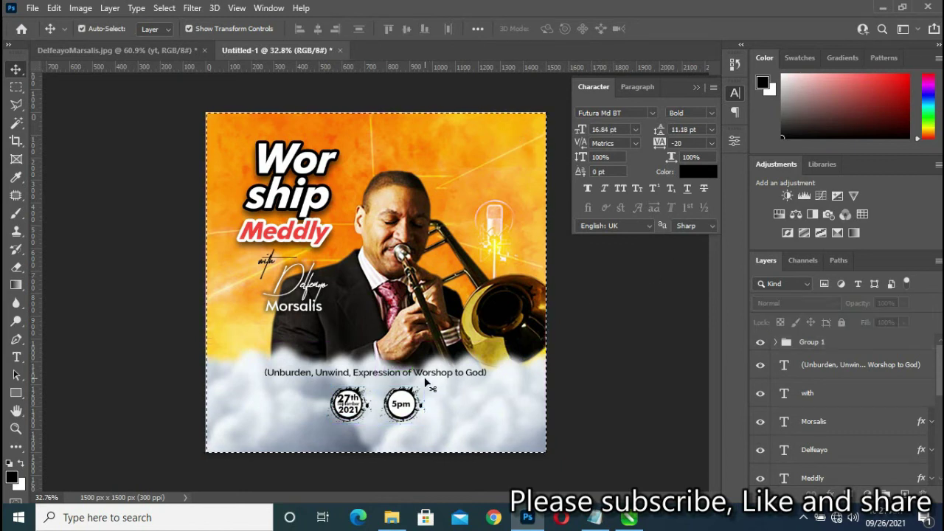
key("ctrl+d")
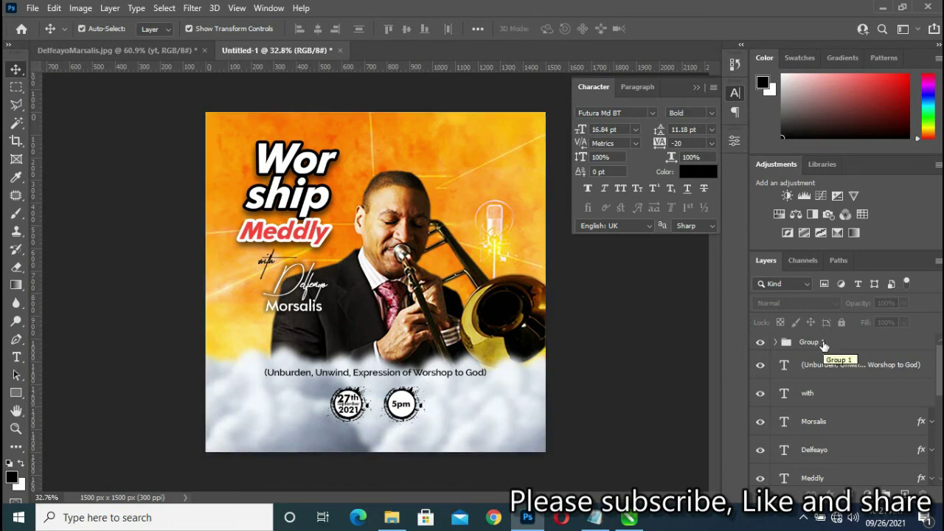
left_click(817, 343)
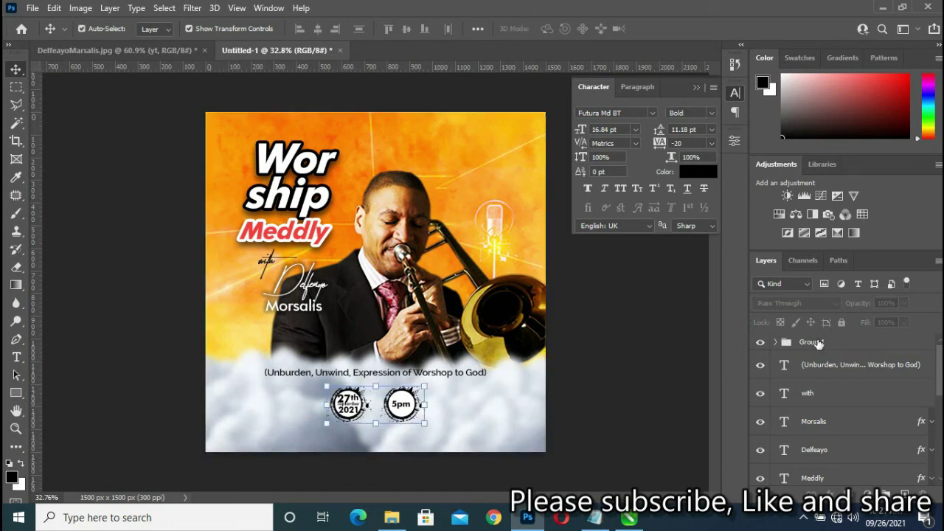
key("Up")
key("Up")
key("Up")
key("Up")
key("Up")
key("Up")
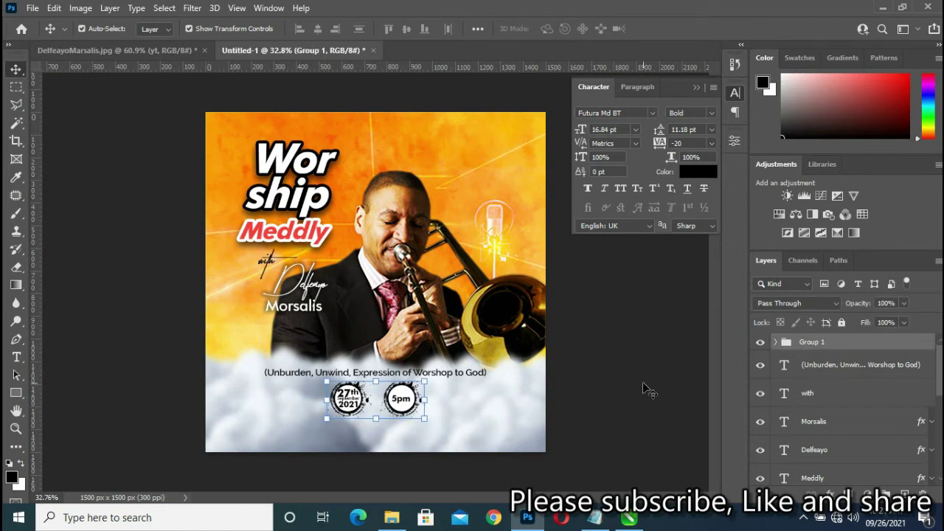
left_click(479, 377, "ctrl")
key("ctrl+j")
- Move the tagline copy below the date badges and select all its text
left_click_drag(847, 363, 835, 333)
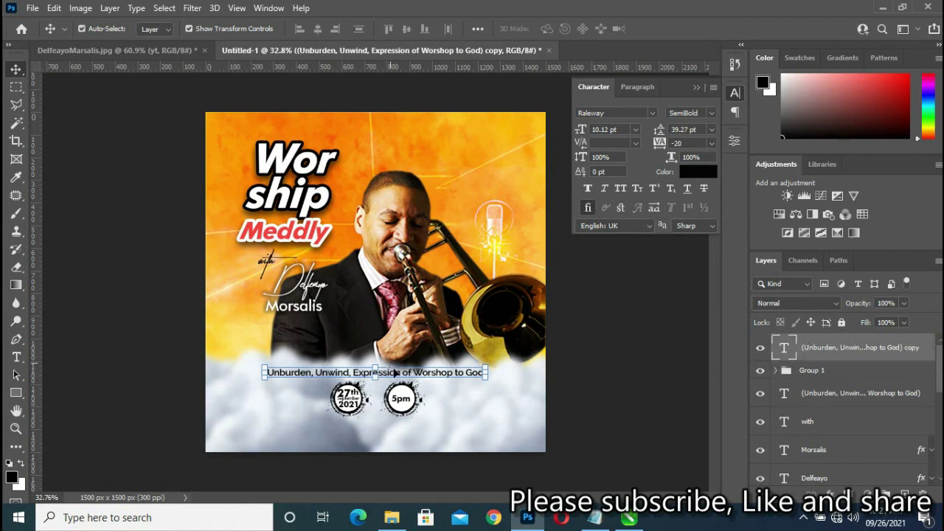
left_click_drag(394, 379, 397, 426)
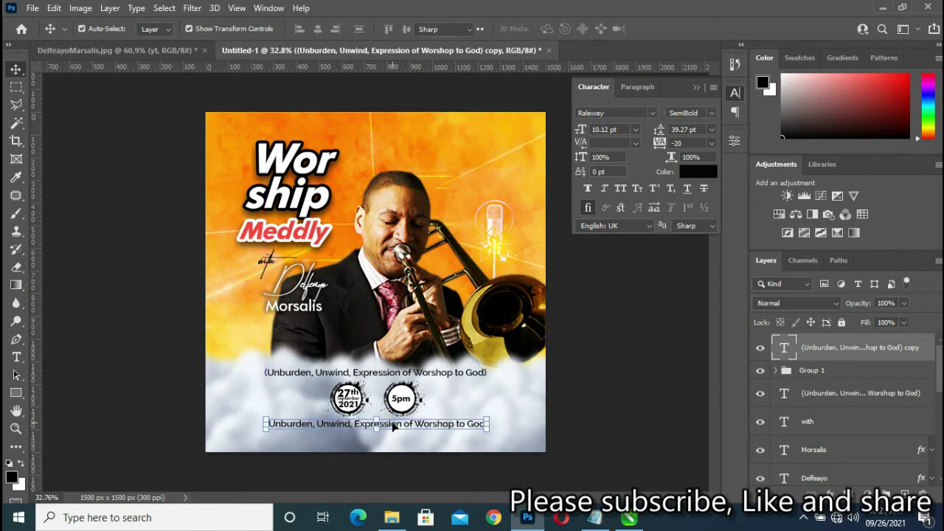
double_click(399, 425)
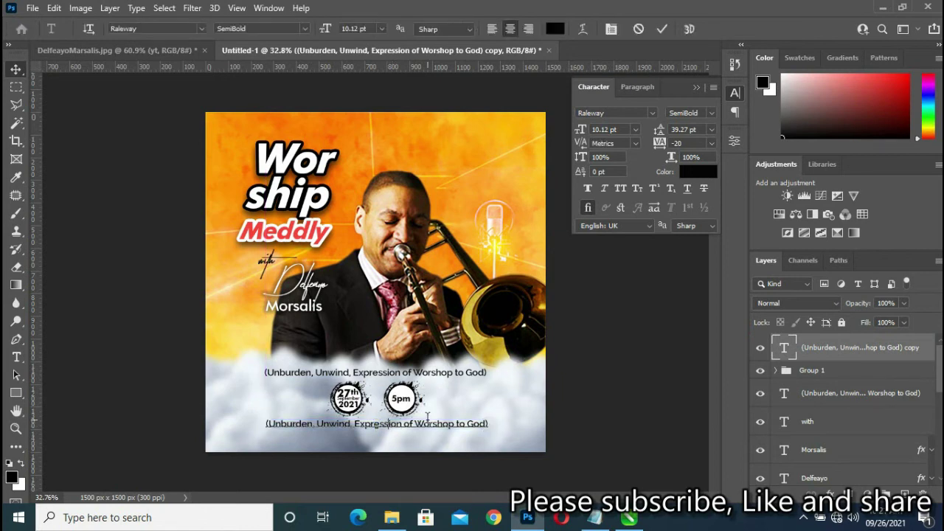
key("ctrl+a")
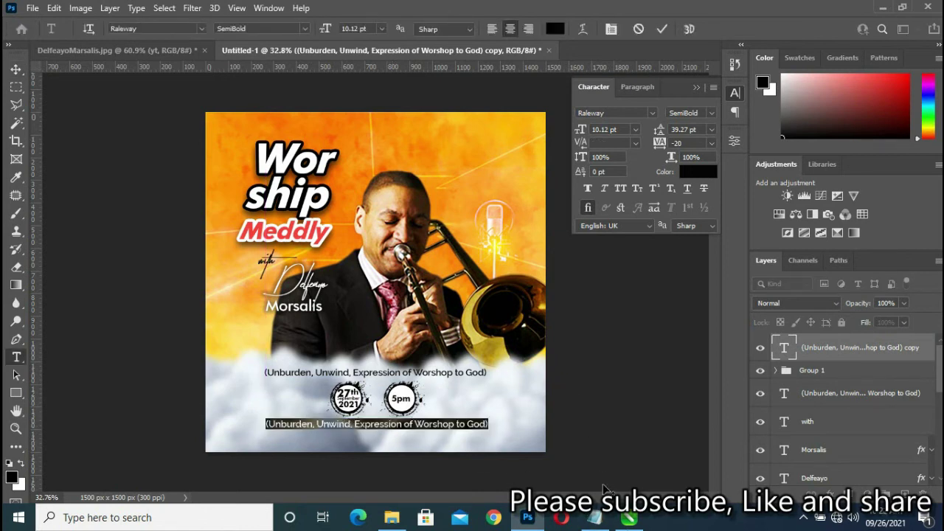
- Replace it with the venue line from the notes, breaking NIGERIA ONLINFE/OFFLINE onto a second line
left_click(595, 518)
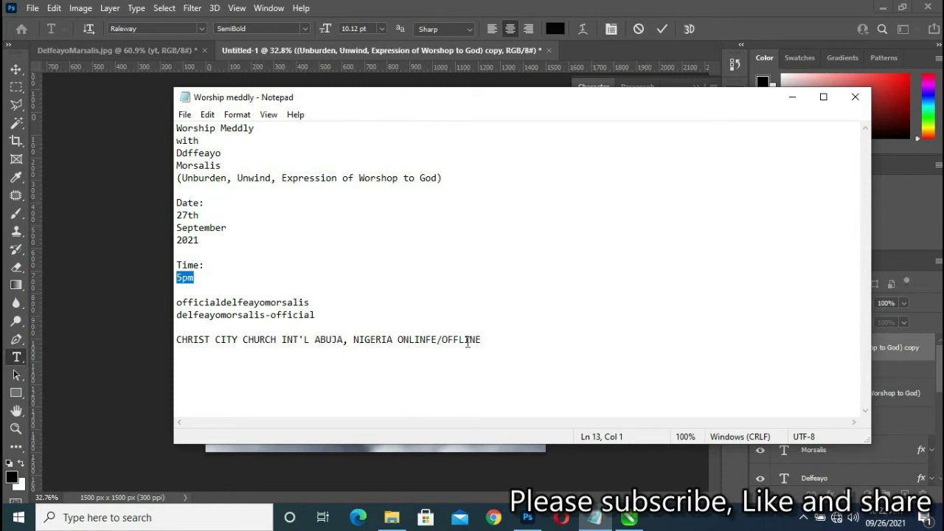
left_click_drag(484, 340, 146, 344)
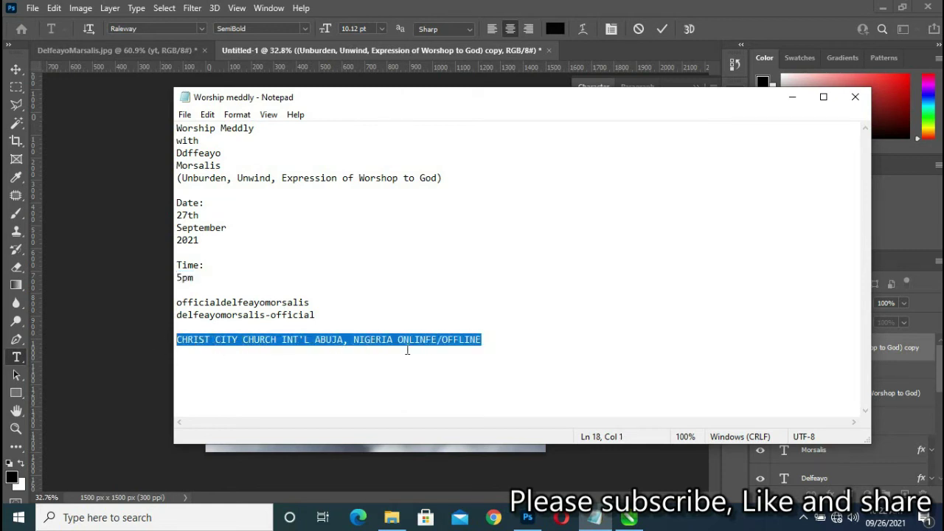
left_click(154, 374)
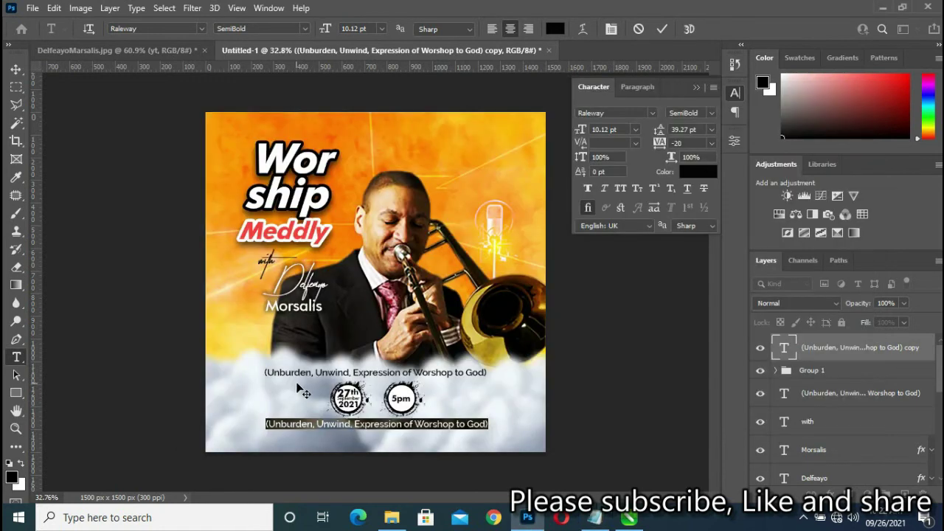
key("ctrl+v")
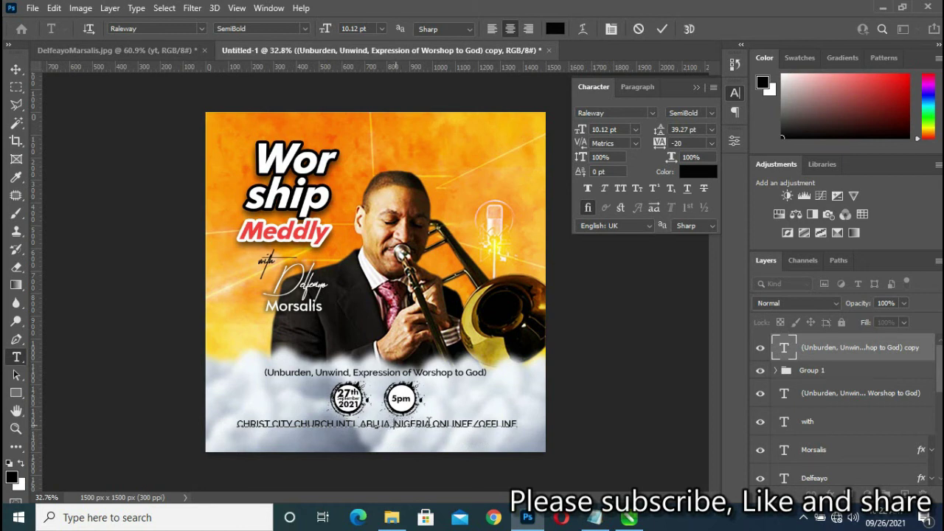
key("Return")
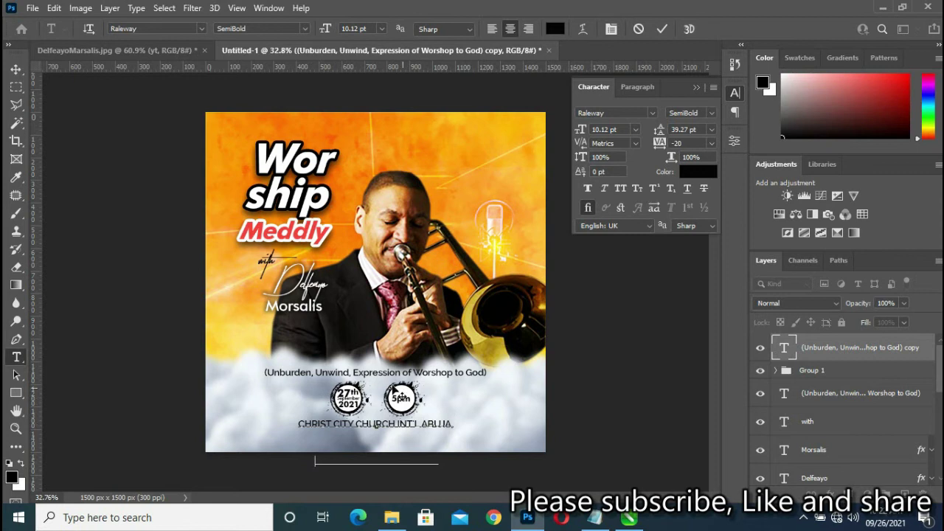
left_click(660, 29)
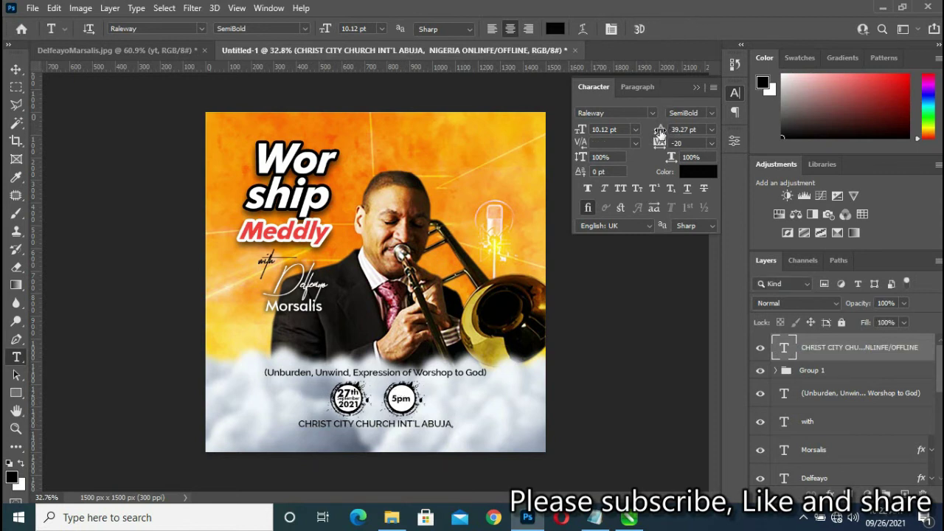
- Reduce the venue text leading to 10 pt
left_click_drag(661, 131, 656, 129)
left_click(661, 131)
left_click_drag(660, 132, 657, 129)
left_click_drag(656, 129, 661, 130)
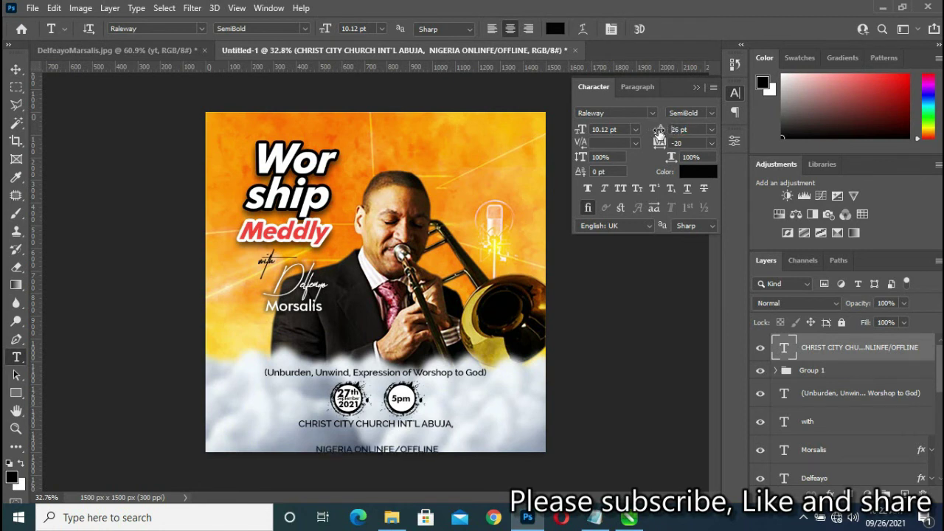
left_click_drag(662, 131, 648, 129)
key("Return")
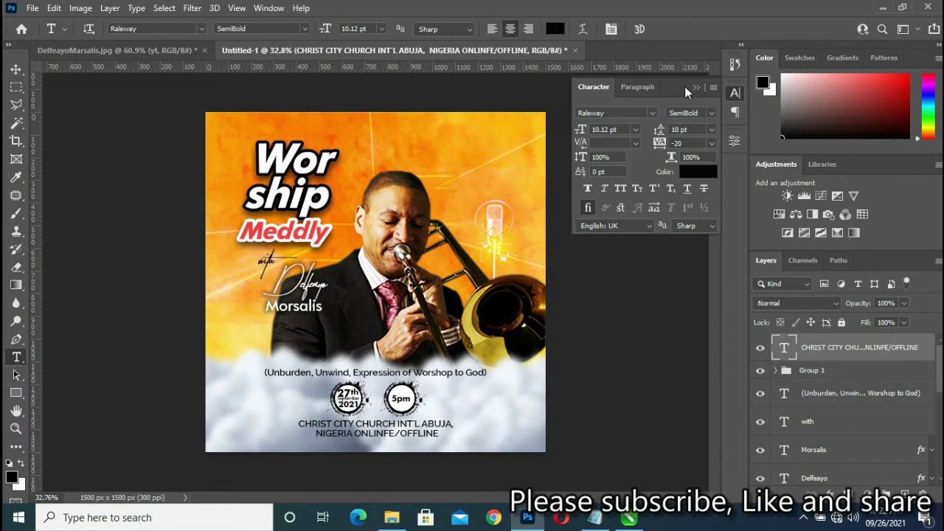
- Left-align the venue text and move it left under the badges
left_click(639, 89)
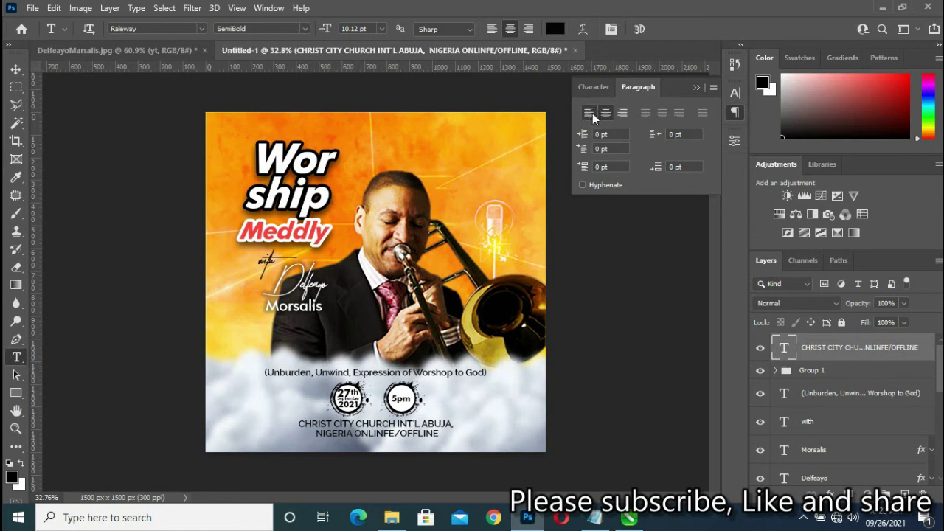
left_click(590, 112)
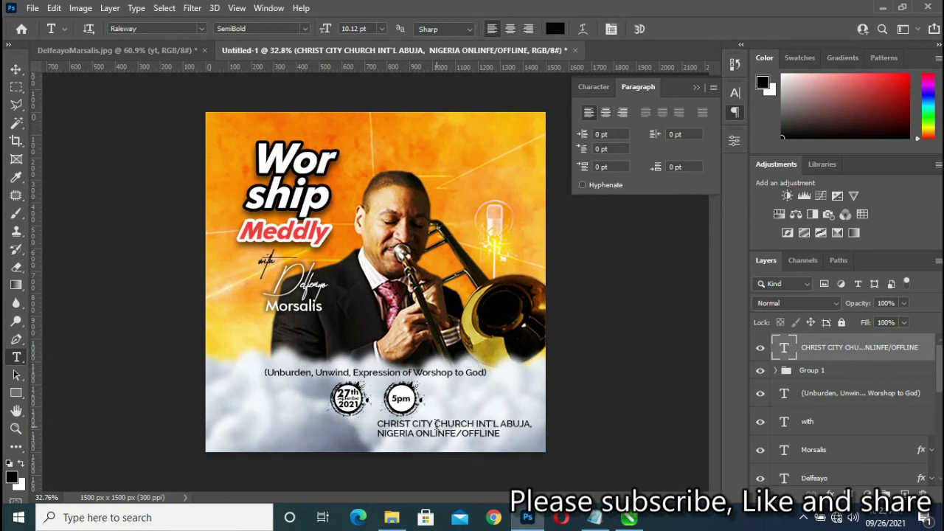
left_click_drag(441, 426, 376, 429)
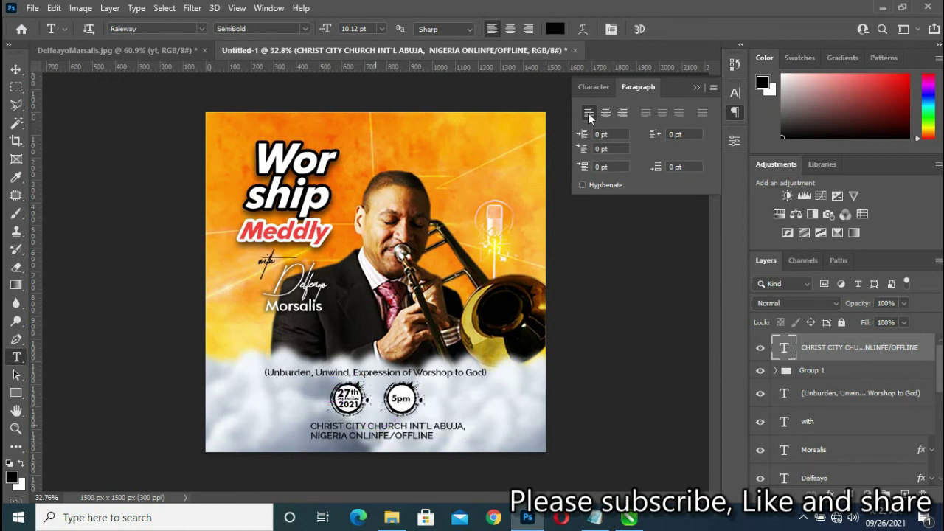
left_click(596, 78)
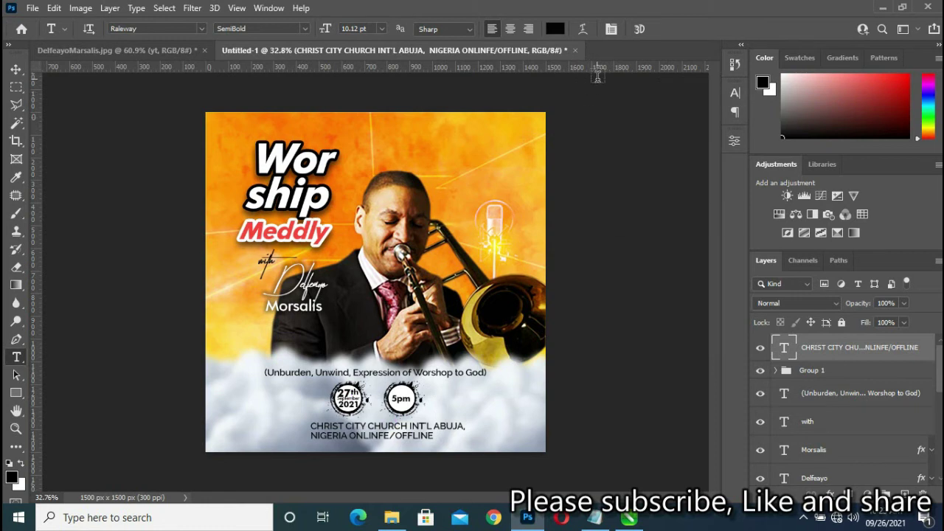
- Set the venue text font size to 9 pt
left_click(734, 93)
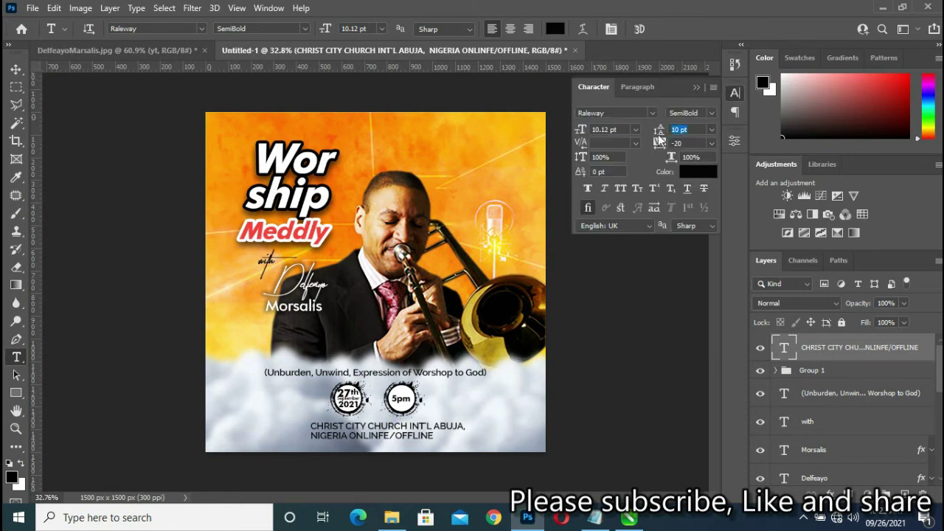
left_click(622, 131)
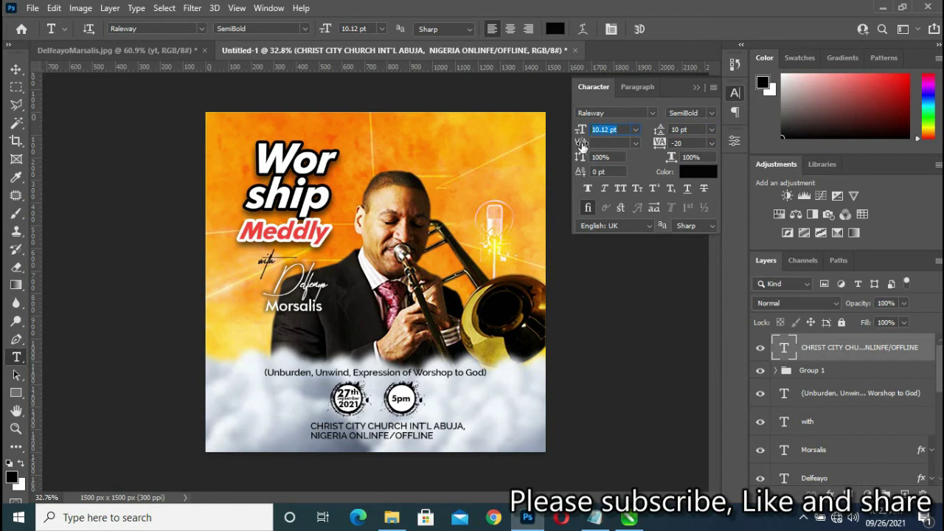
type("9")
key("Return")
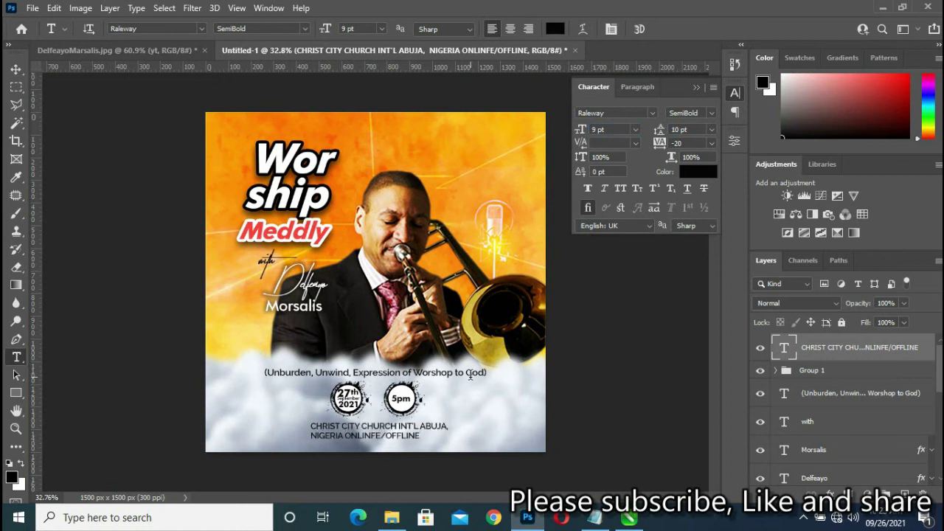
left_click(697, 88)
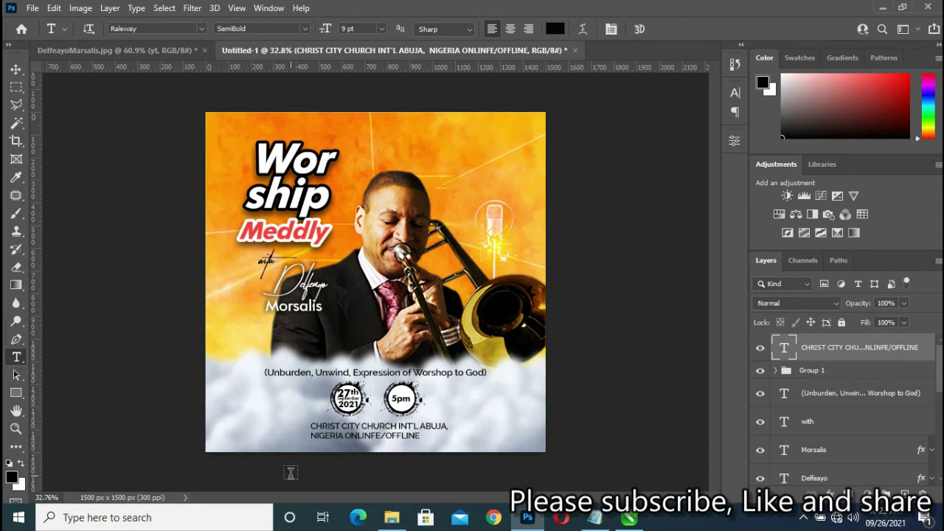
- Duplicate the venue text layer, move the copy beside the 5pm badge, and select its text
key("ctrl+j")
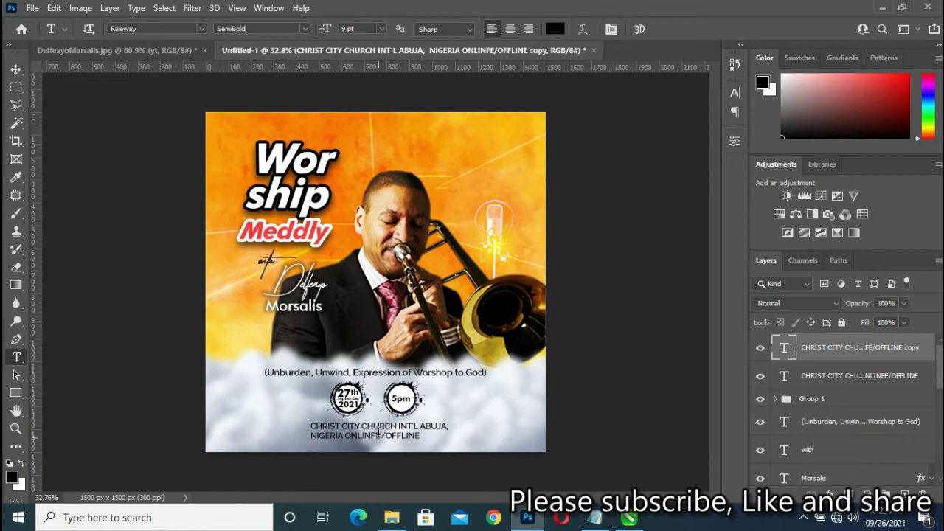
left_click_drag(377, 427, 511, 433)
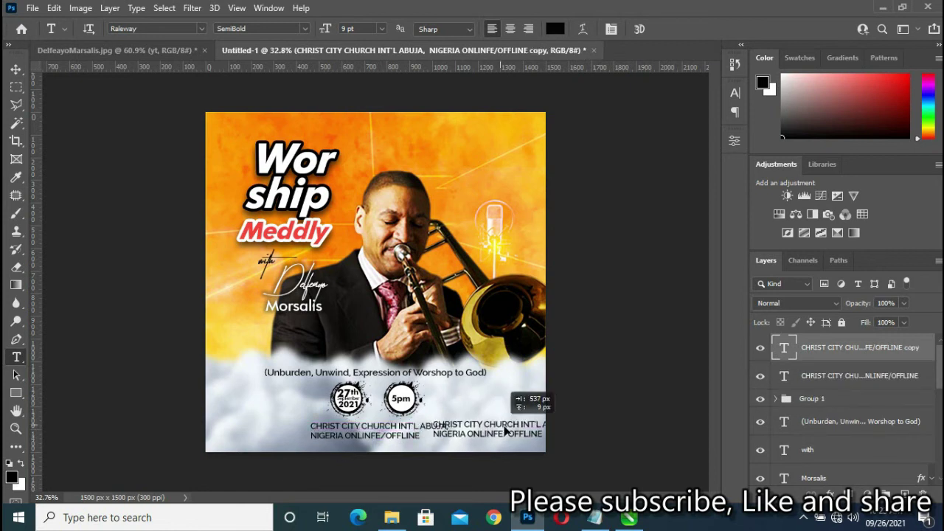
left_click_drag(510, 434, 514, 406)
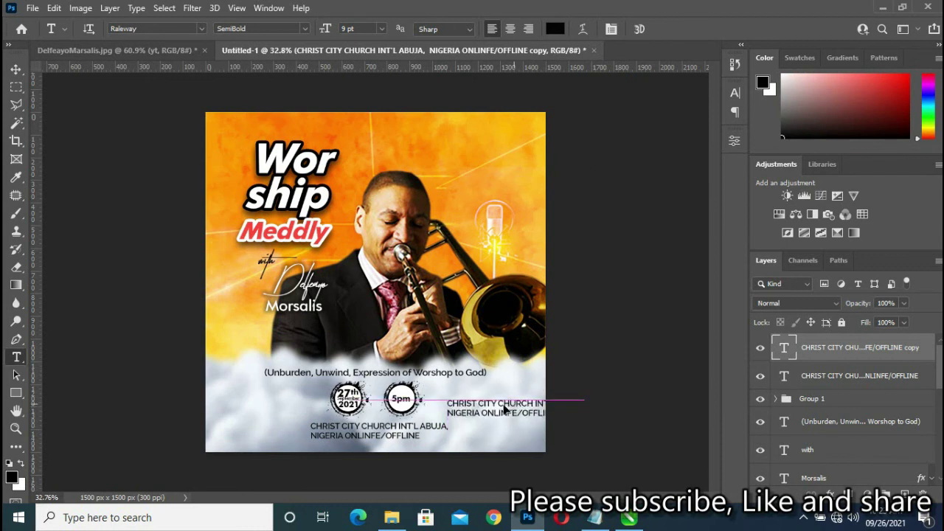
left_click(502, 404)
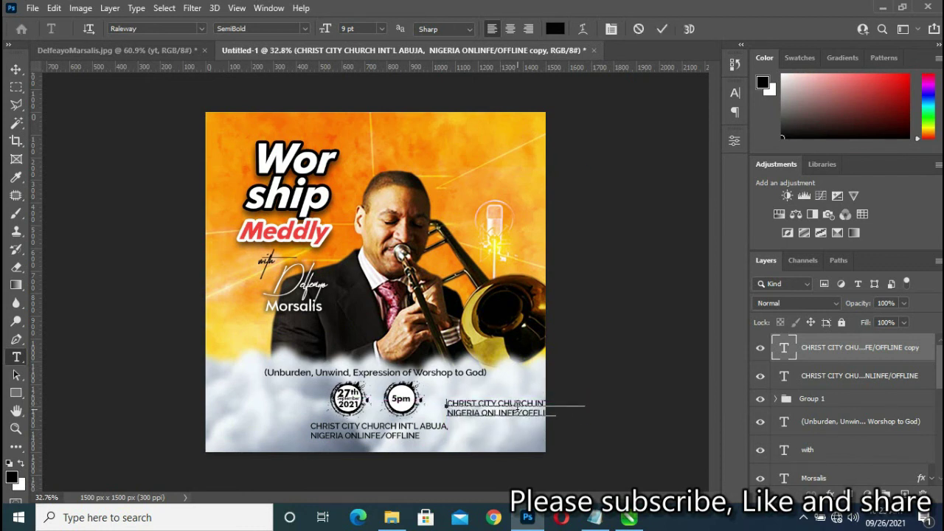
key("ctrl+a")
- Replace the copy with the social handle line from the notes and place it right of the venue address
left_click(595, 518)
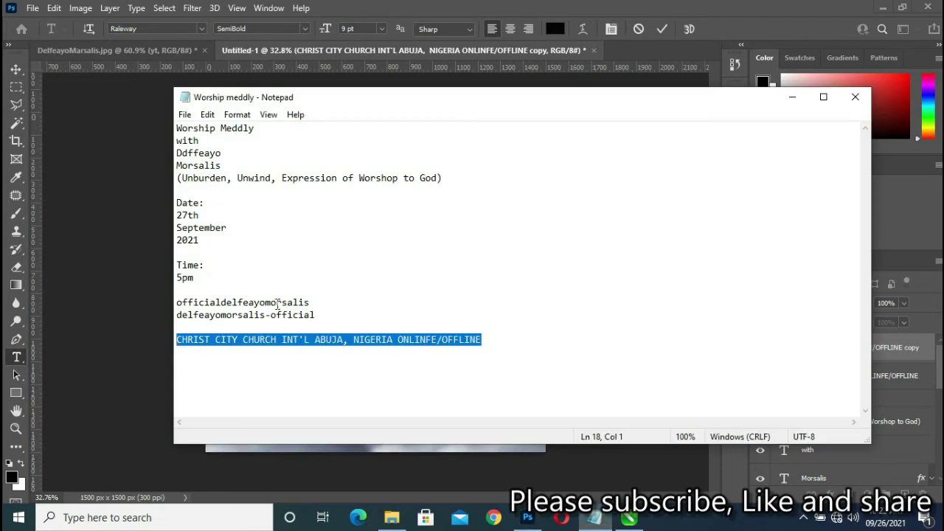
left_click_drag(320, 315, 157, 302)
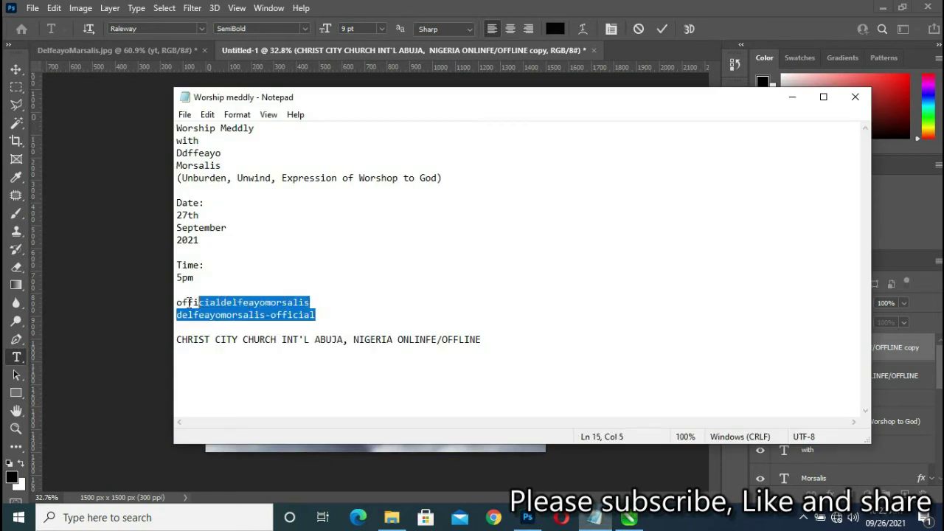
left_click(315, 313)
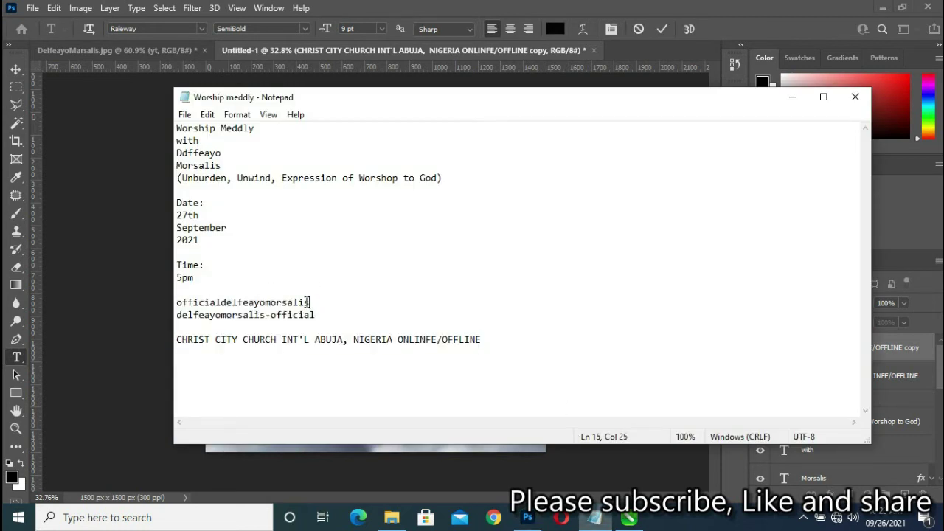
left_click_drag(312, 303, 176, 302)
key("ctrl+c")
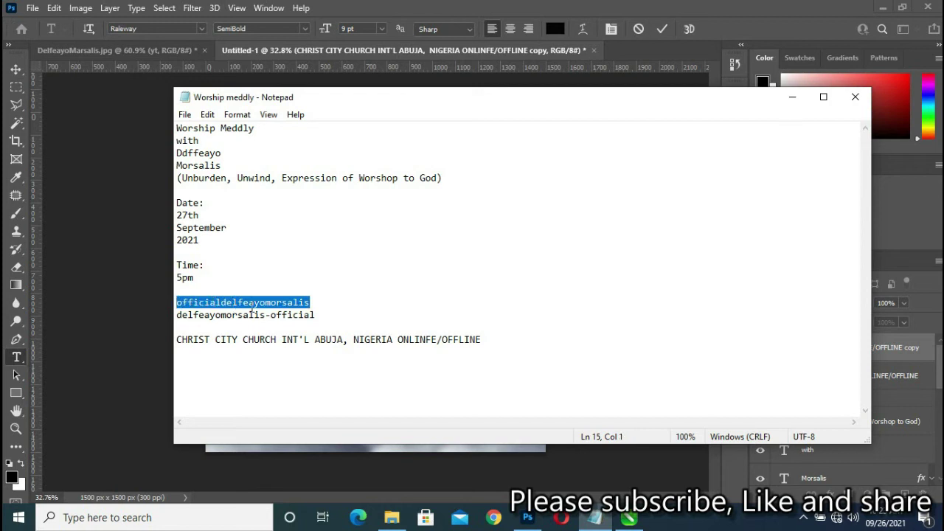
left_click(596, 517)
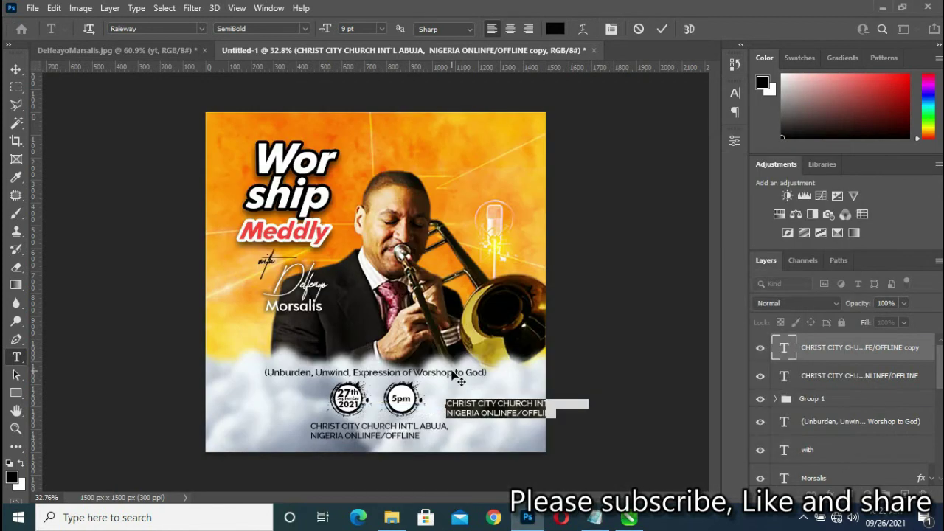
key("ctrl+v")
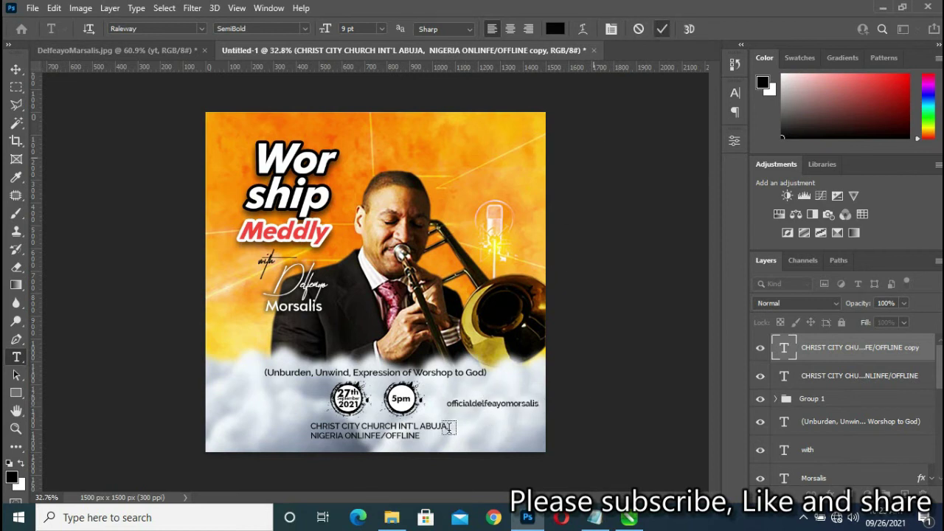
key("ctrl+Return")
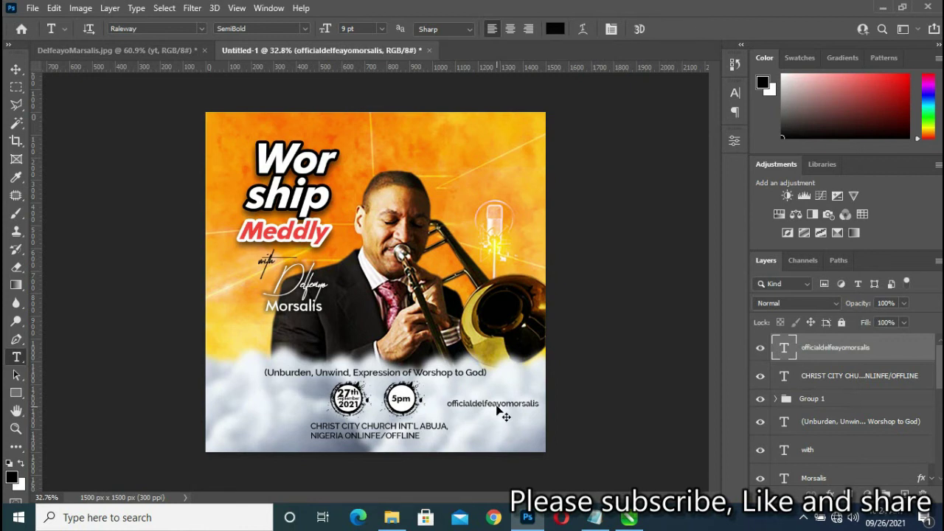
left_click_drag(496, 408, 501, 433)
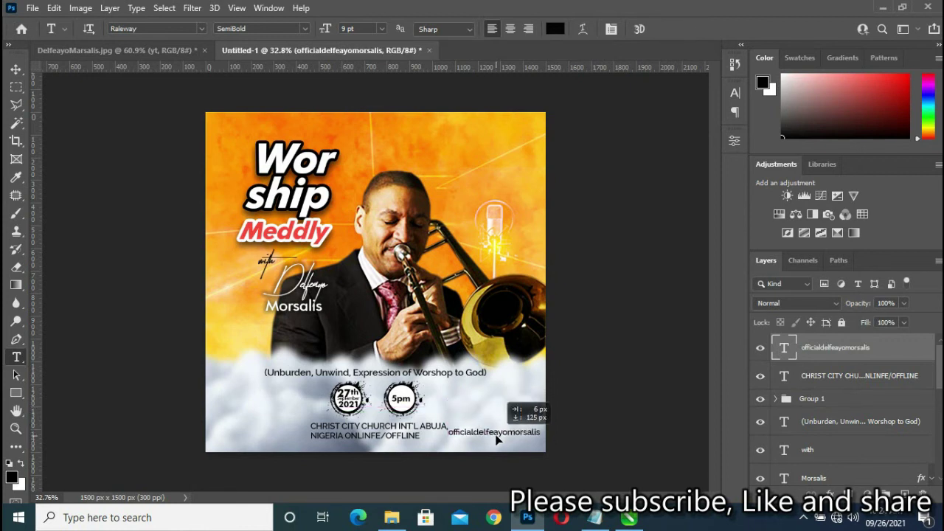
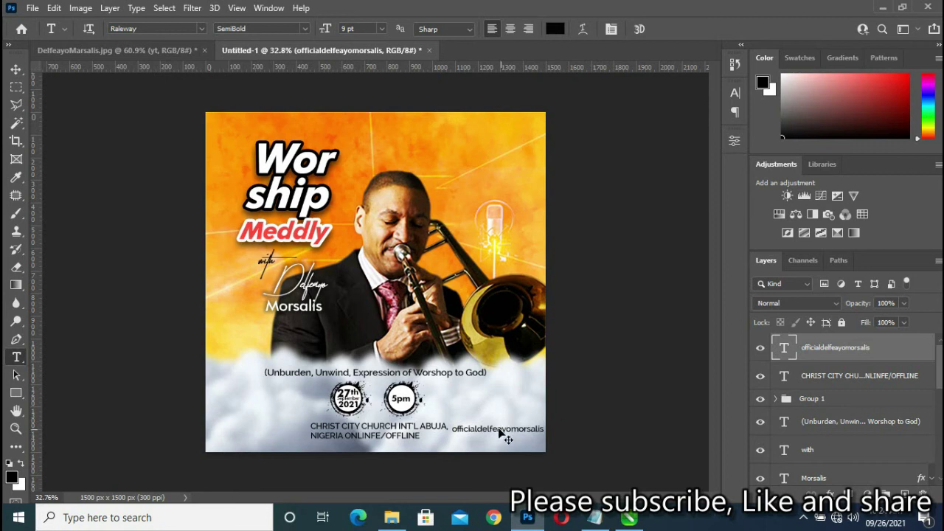
- Scale the CHRIST CITY venue text to 80.28% and nudge it up clear of the social handle
left_click_drag(501, 435, 495, 432)
left_click(411, 427, "ctrl")
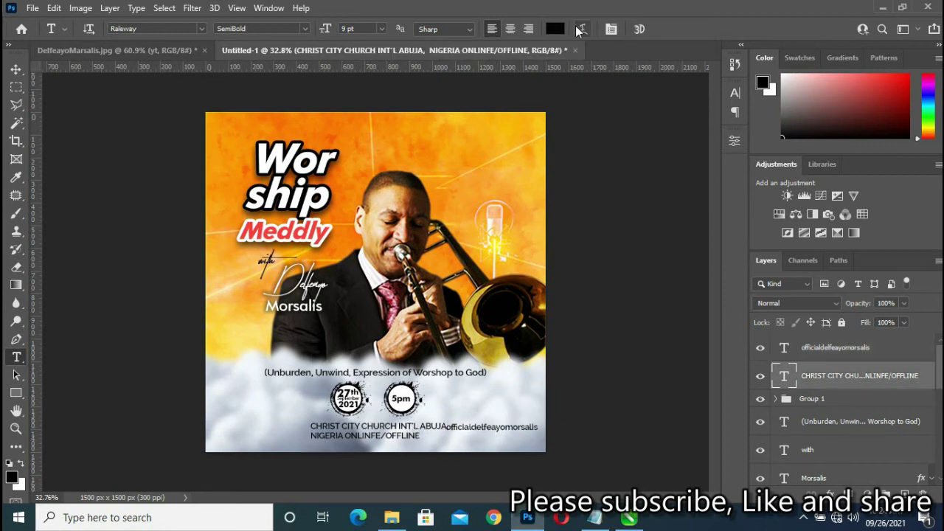
left_click(16, 68)
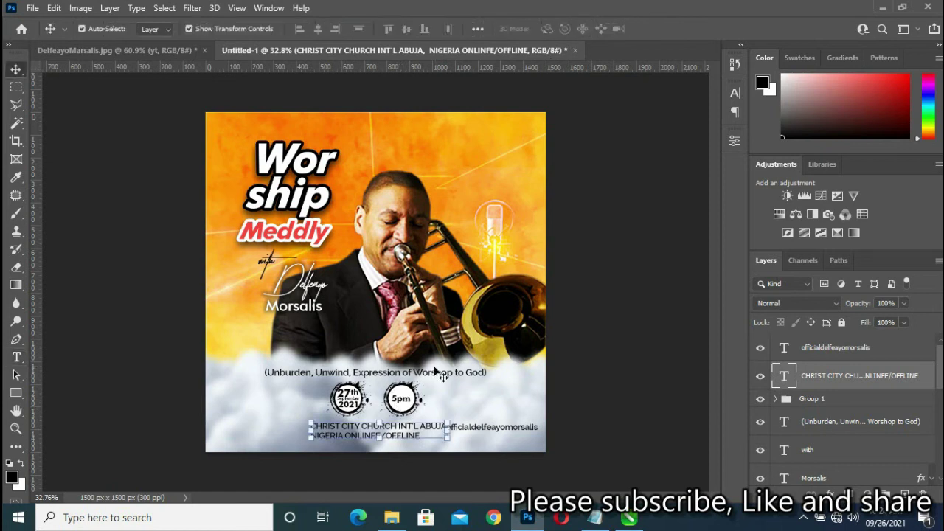
left_click(448, 439)
left_click_drag(445, 439, 435, 438)
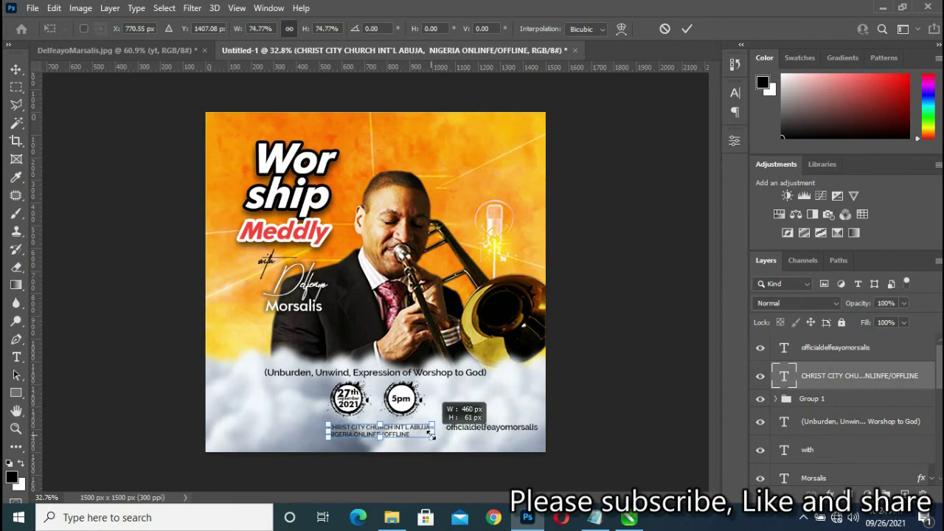
left_click_drag(408, 433, 404, 431)
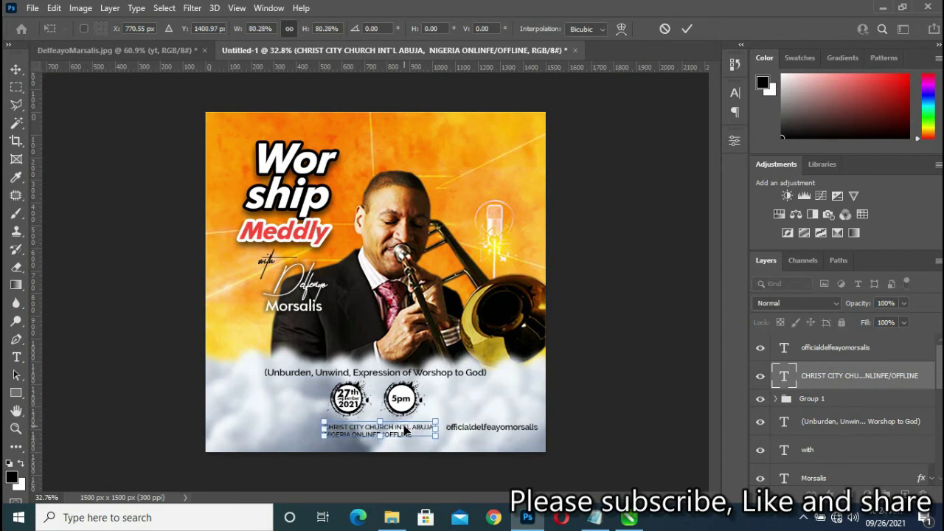
left_click_drag(405, 430, 410, 430)
key("Up")
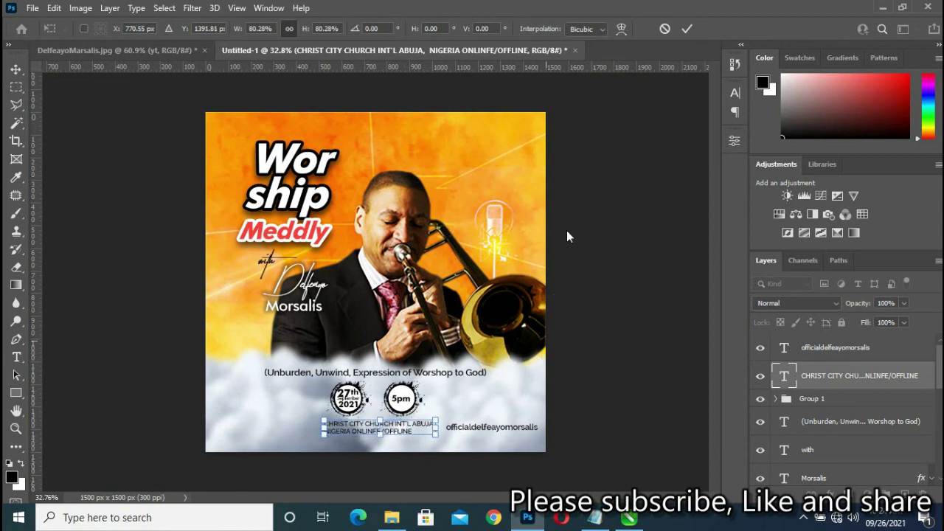
left_click(687, 28)
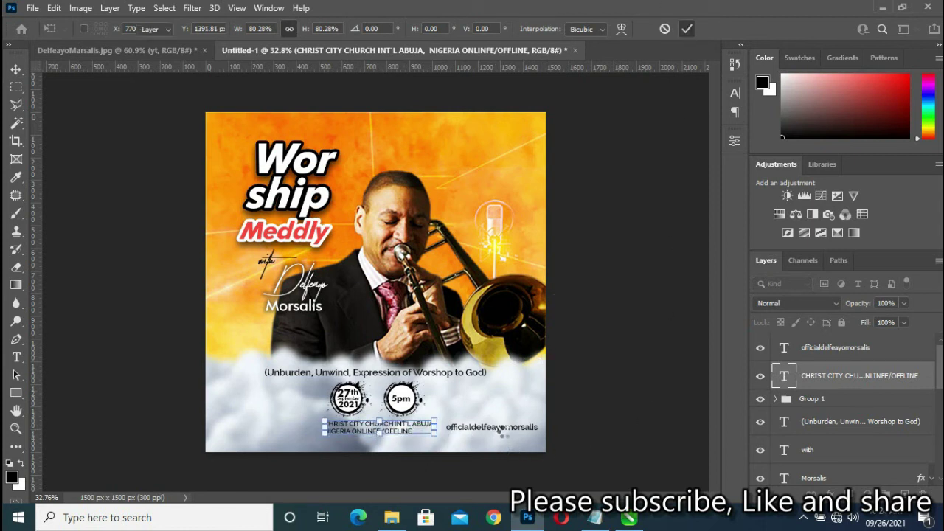
left_click(505, 431)
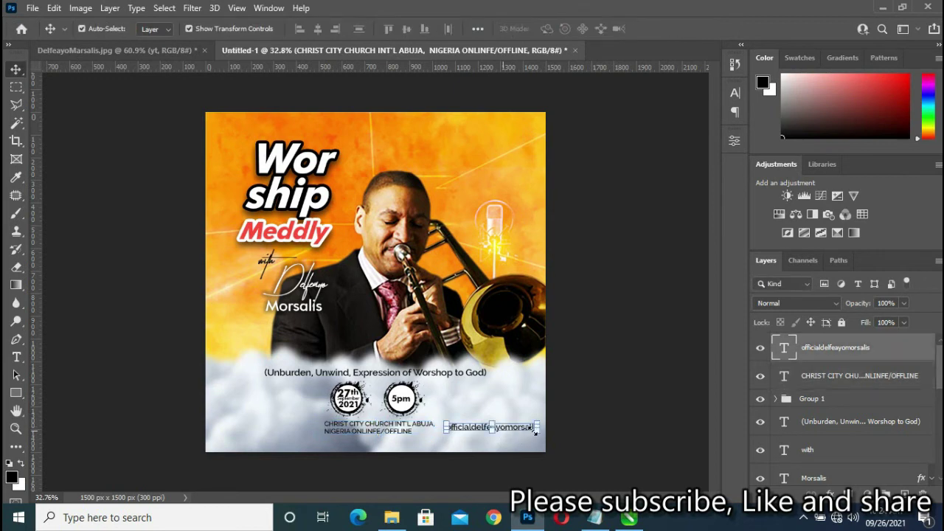
- Scale the officialdelfeayomorsalis handle to 85.44% and place it right of the 5pm badge
left_click_drag(538, 431, 527, 431)
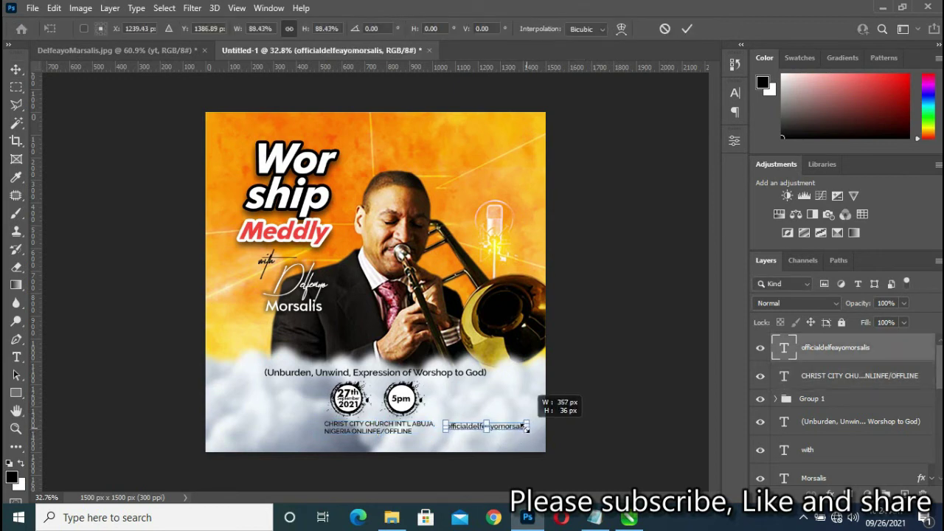
scroll(504, 426, "up", 2)
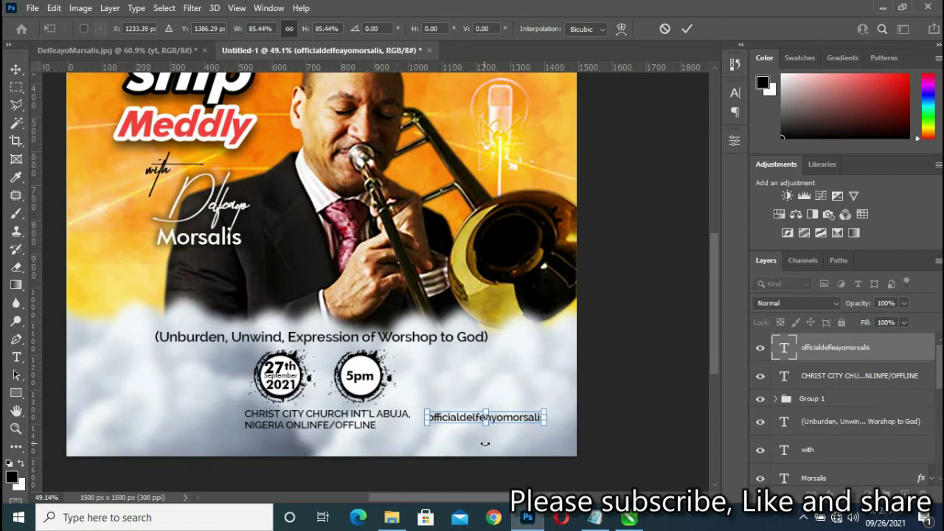
scroll(490, 428, "up", 2)
left_click_drag(502, 417, 518, 419)
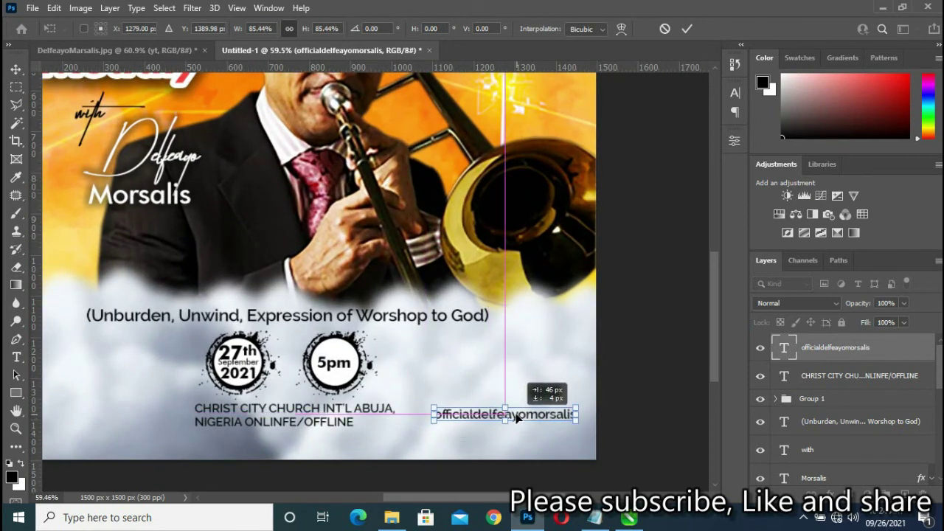
mouse_move(516, 418)
left_mouse_down()
mouse_move(515, 385)
mouse_move(530, 372)
mouse_move(531, 381)
left_mouse_up()
left_click(686, 29)
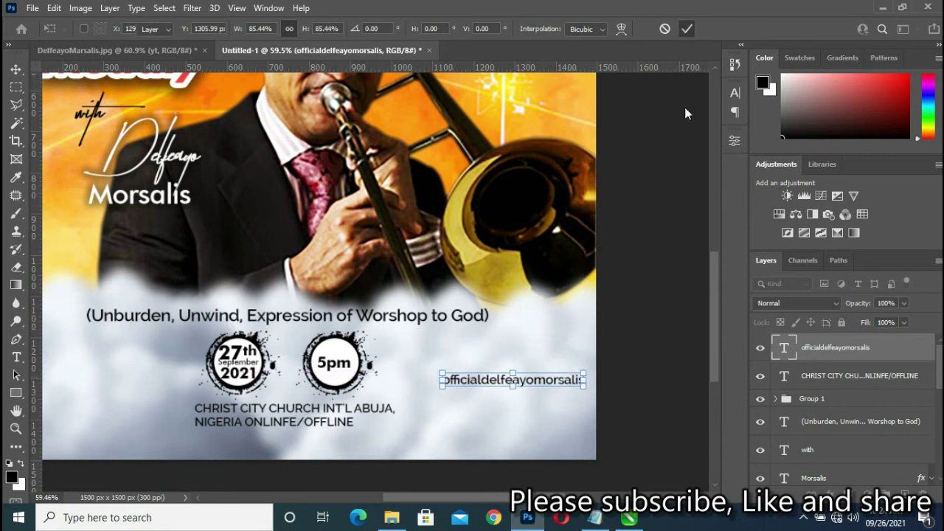
left_click_drag(526, 386, 524, 391, "alt")
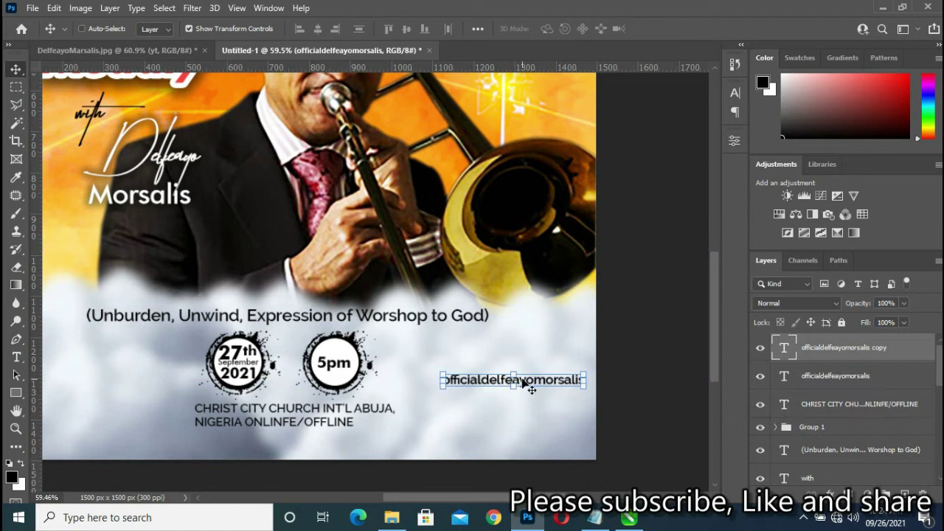
left_click_drag(524, 391, 521, 405)
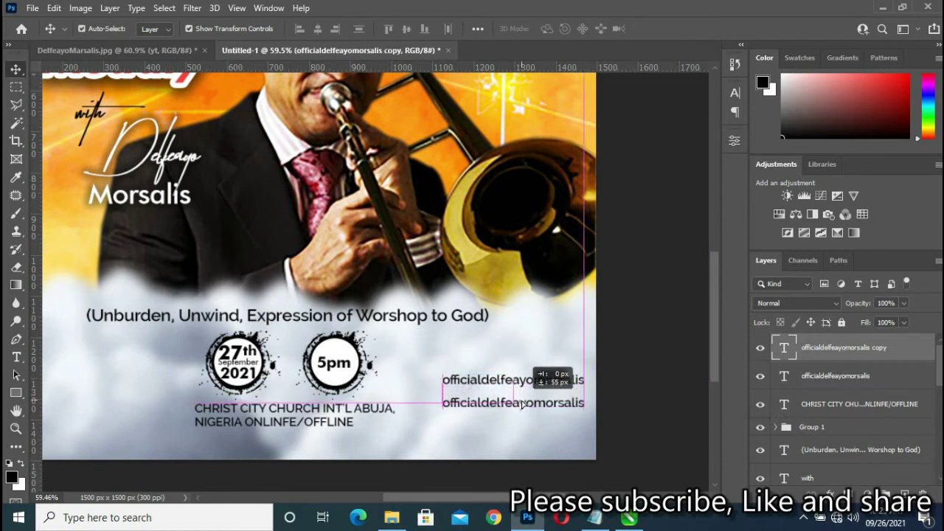
left_click_drag(521, 404, 522, 405)
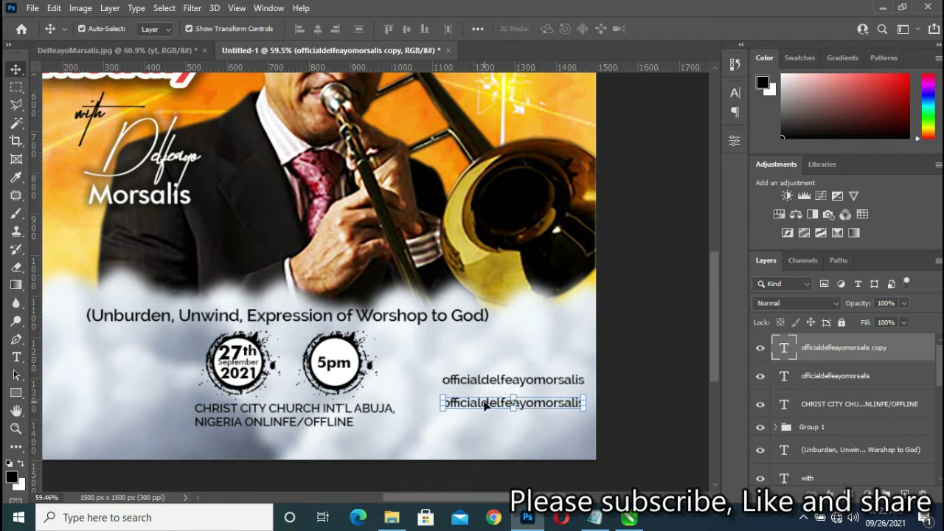
key("t")
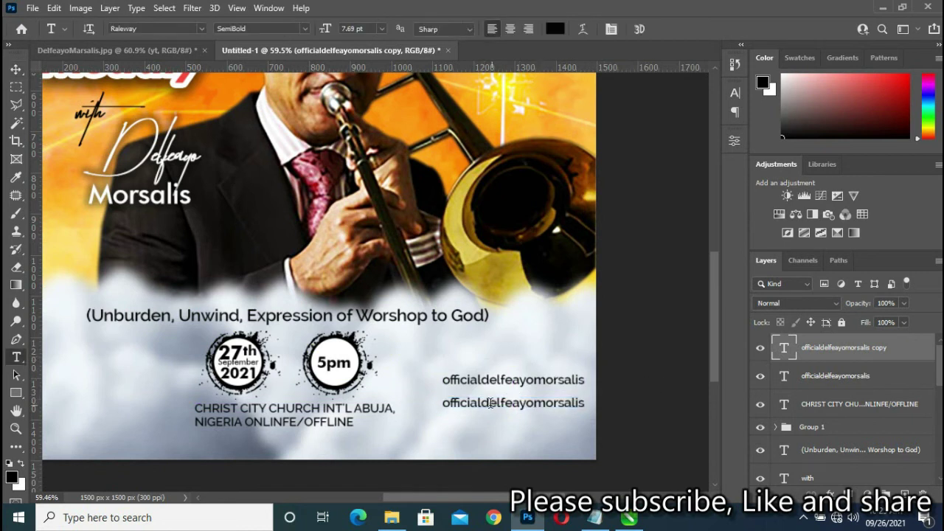
left_click_drag(480, 403, 443, 403)
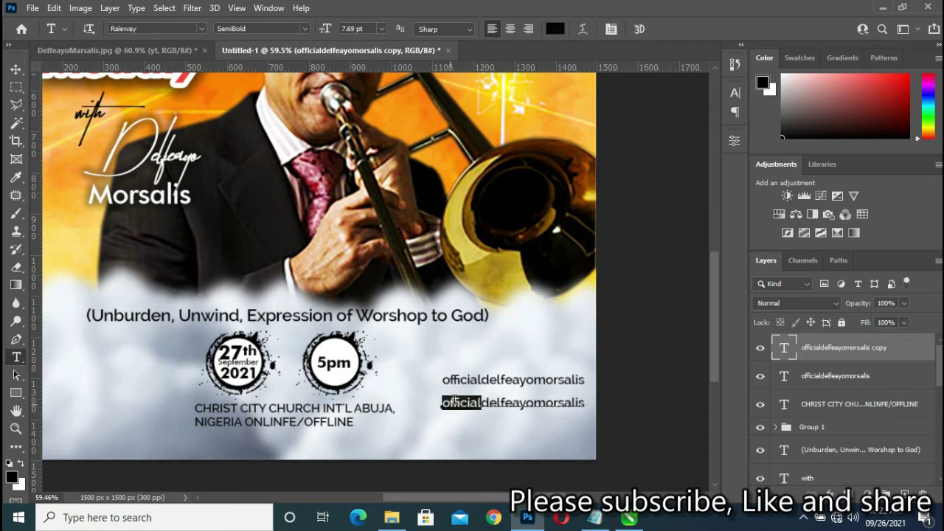
key("BackSpace")
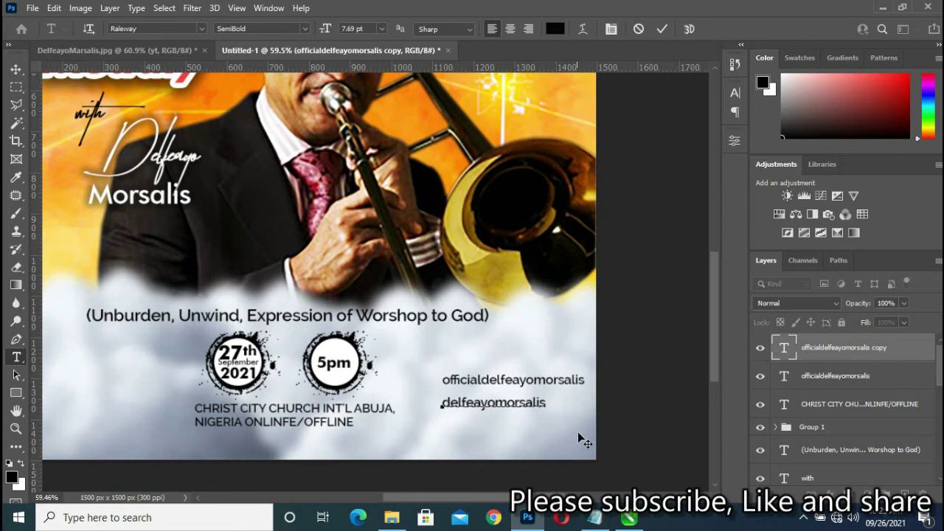
- Paste 'delfeayomorsalis-official' from the Notepad notes into the copy and tuck it under the first handle
key("ctrl")
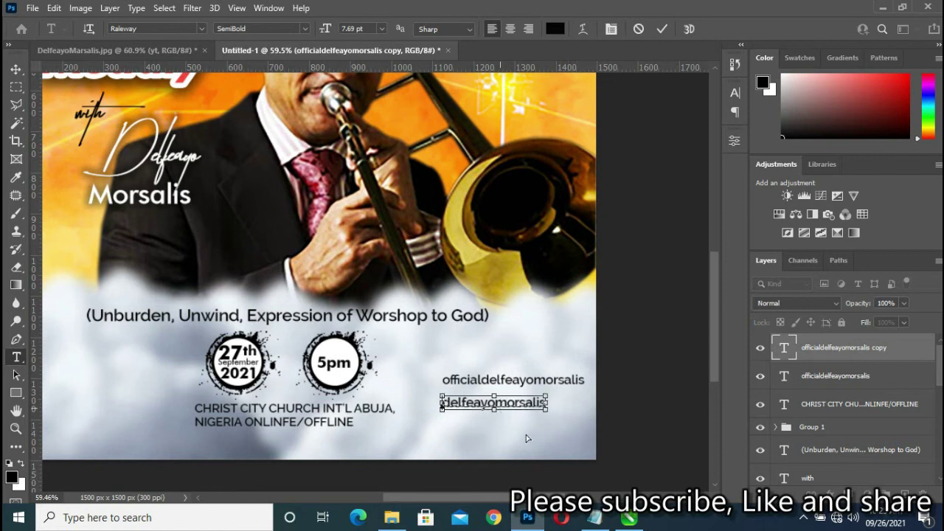
left_click(594, 517)
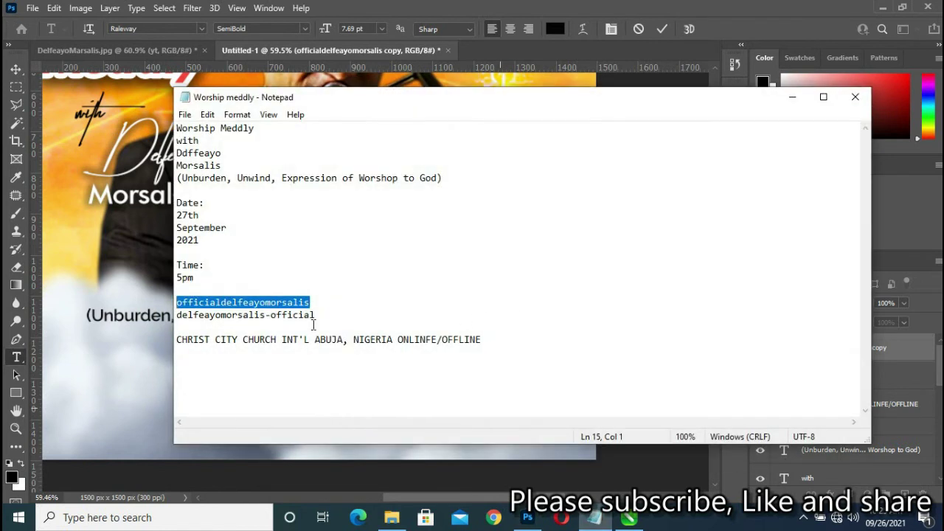
left_click_drag(316, 316, 174, 316)
key("ctrl+c")
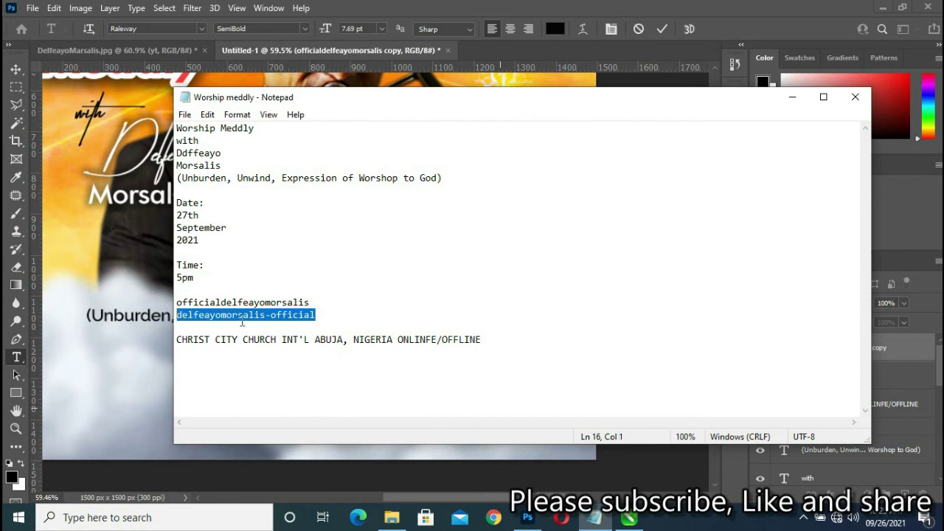
left_click(507, 487)
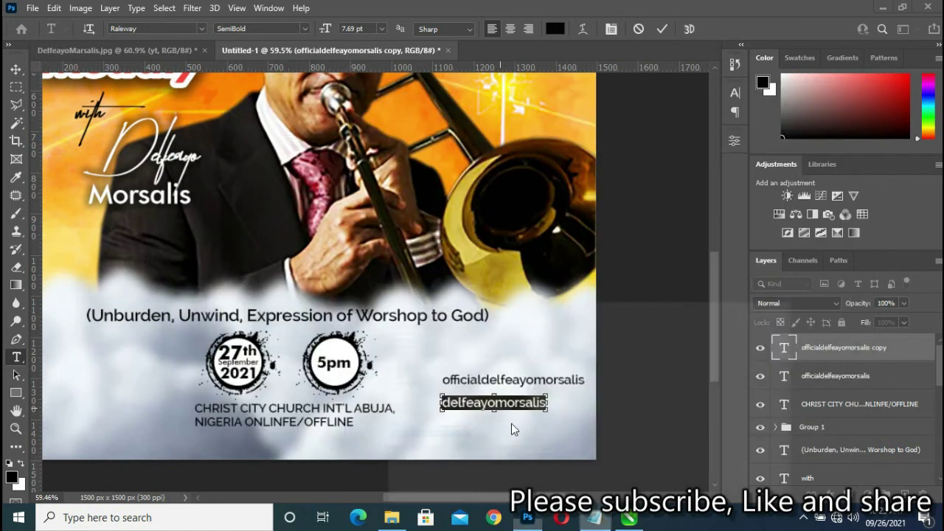
key("ctrl+v")
key("ctrl")
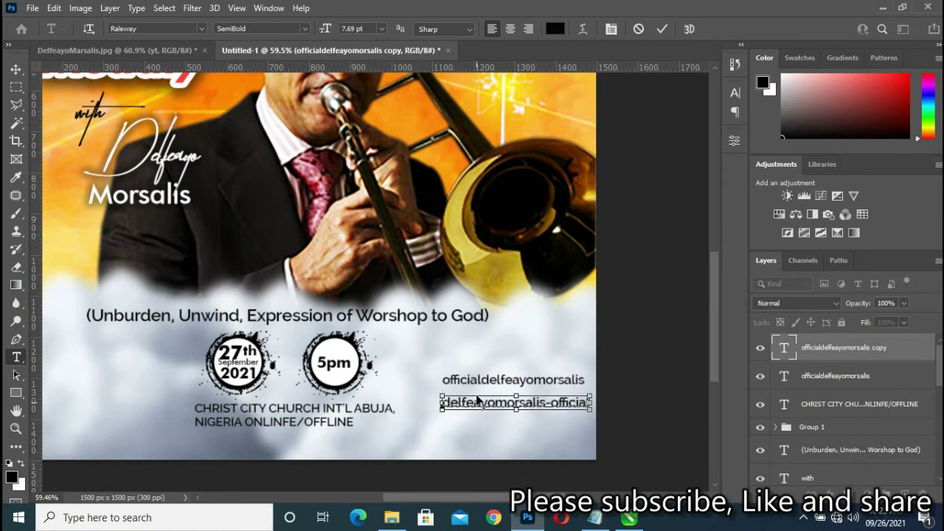
left_click_drag(476, 398, 478, 388)
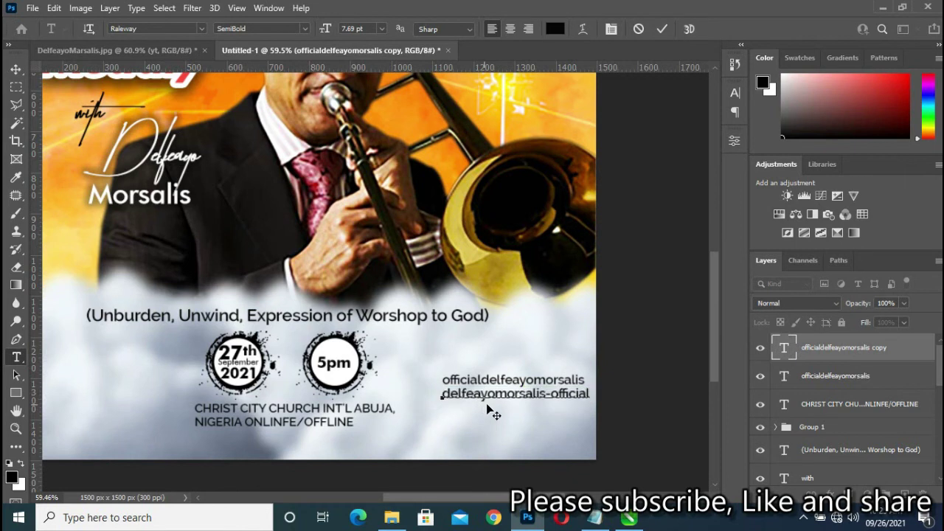
left_click(662, 33)
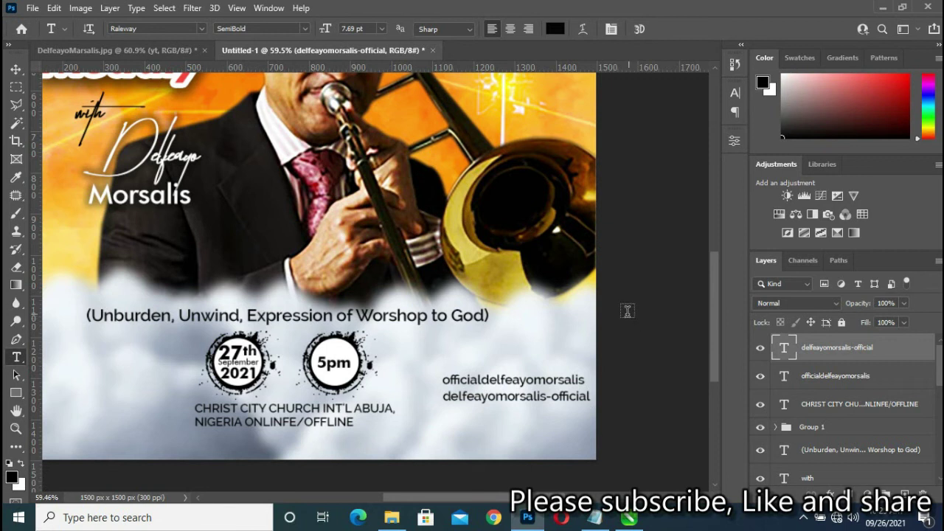
- Switch both handle lines from Raleway SemiBold to Raleway Regular in the Character panel
left_click(16, 69)
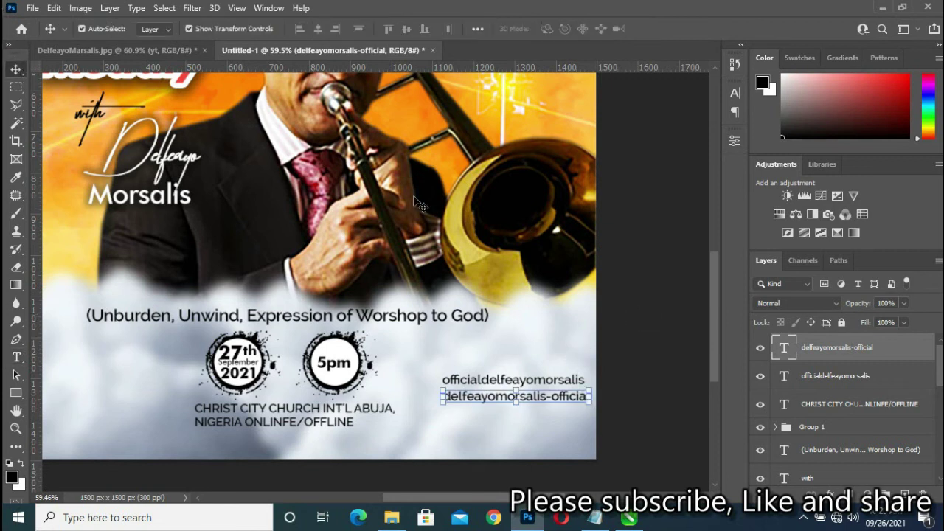
left_click(588, 405)
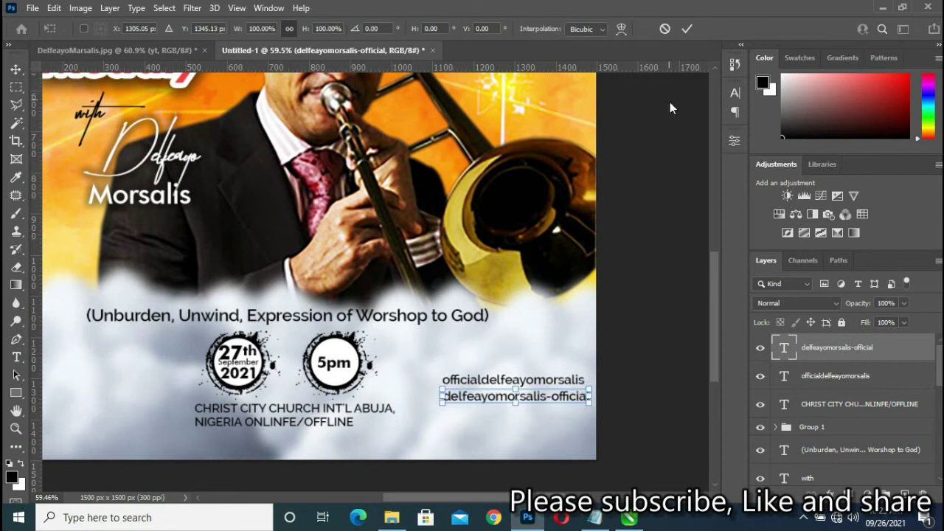
left_click(734, 92)
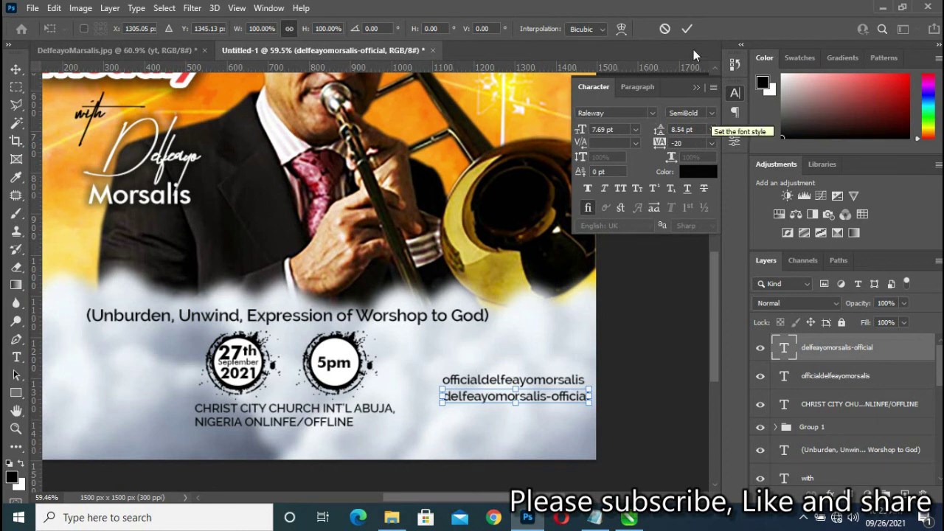
left_click(687, 29)
left_click(711, 113)
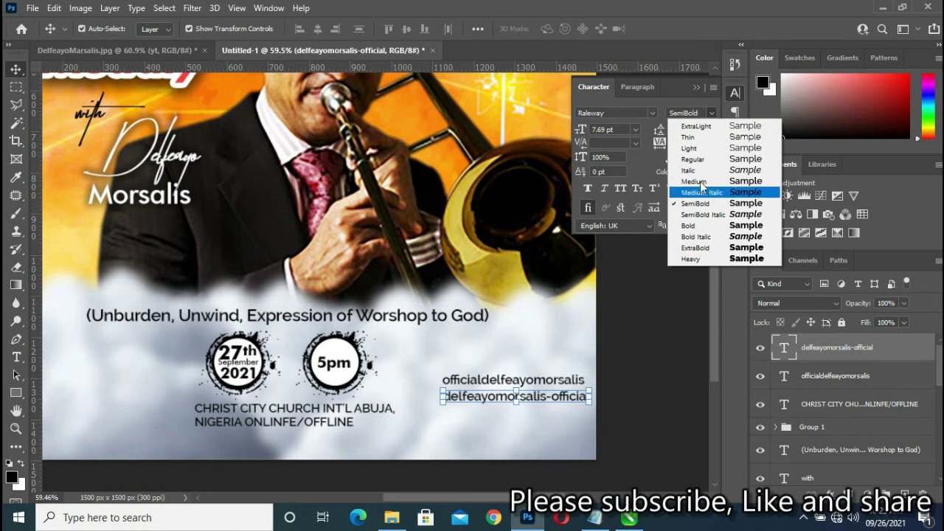
left_click(694, 158)
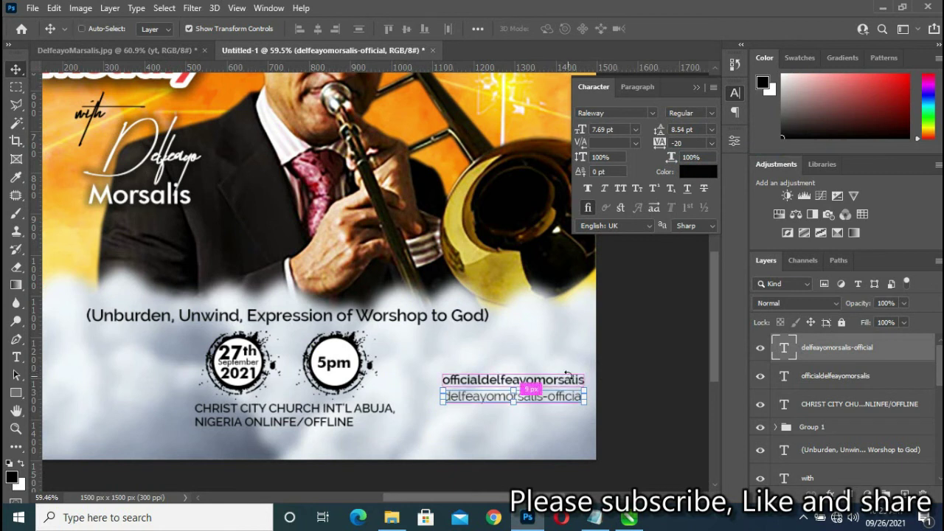
key("ctrl+t")
key("Return")
left_click(708, 112)
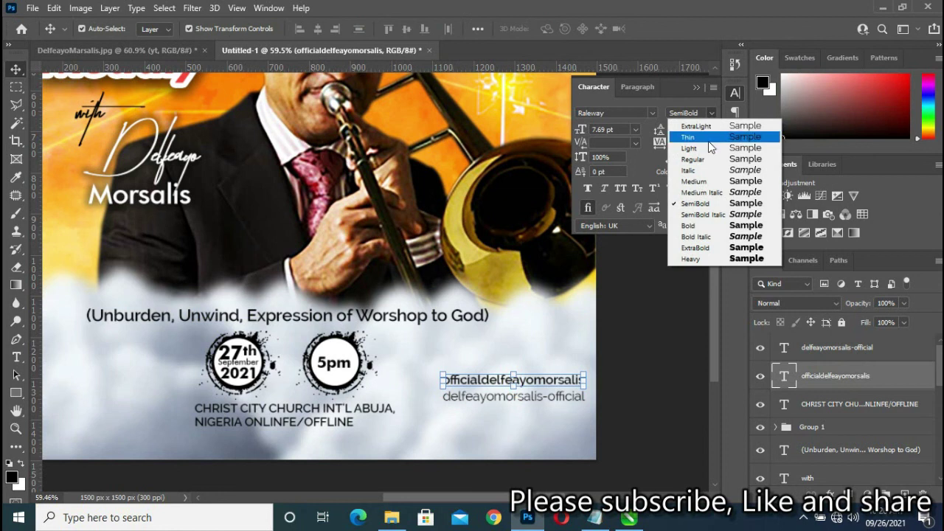
left_click(698, 159)
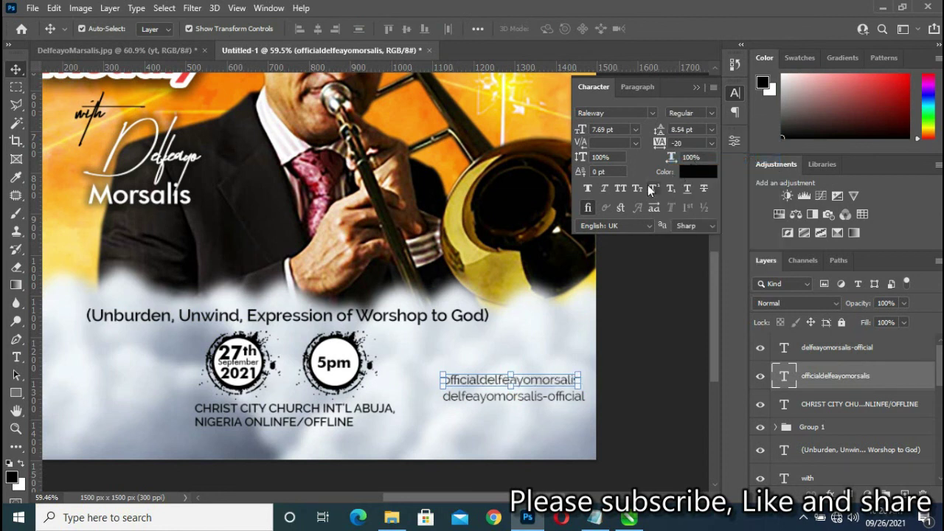
left_click(700, 87)
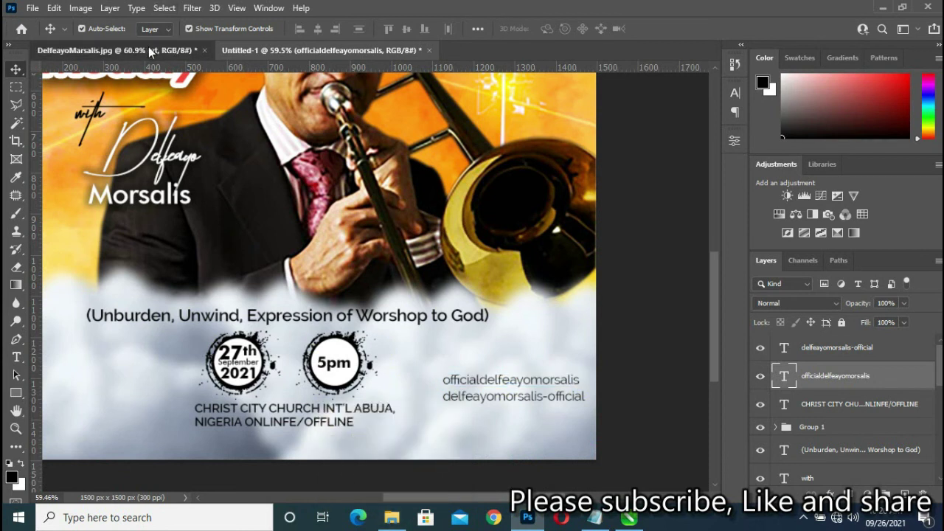
- Show the Instagram and google-location-icon-16 layers in DelfeayoMarsalis.jpg and drag both onto the flyer
key("ctrl+Tab")
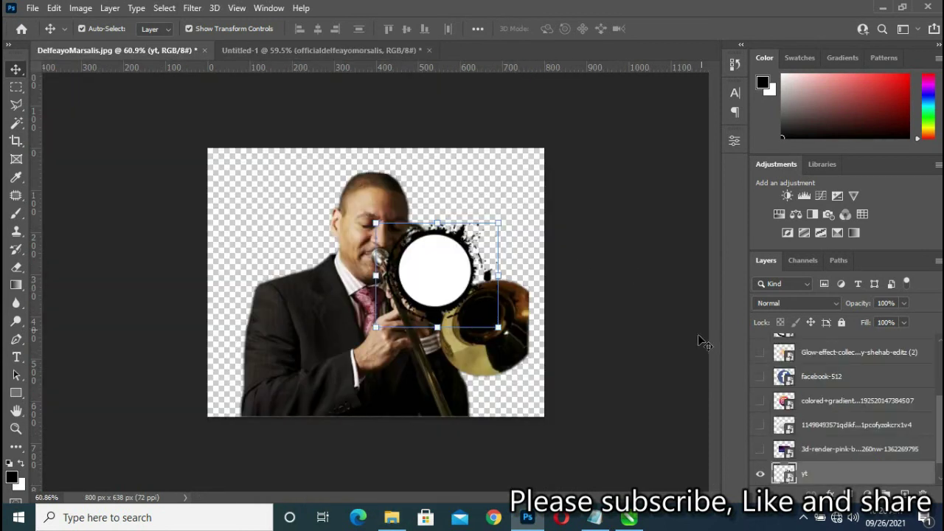
left_click(760, 474)
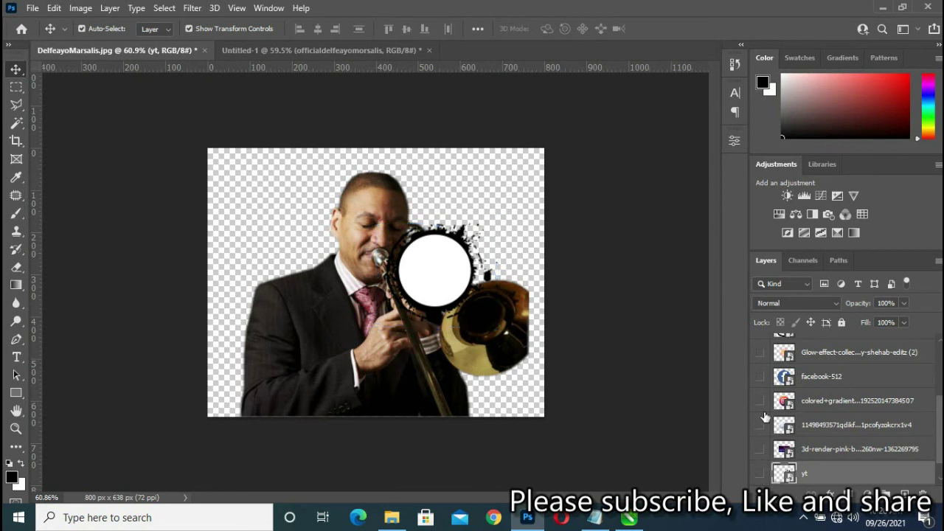
left_click(759, 401)
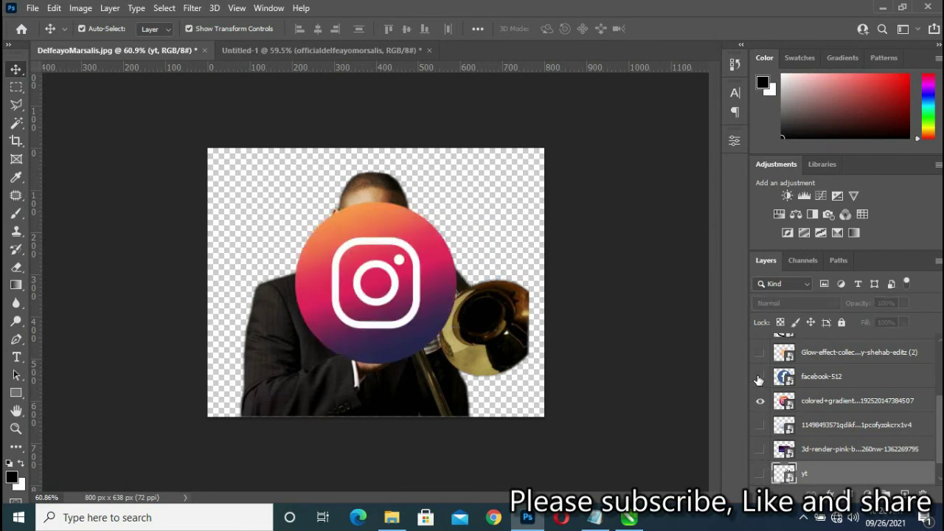
scroll(766, 377, "up", 1)
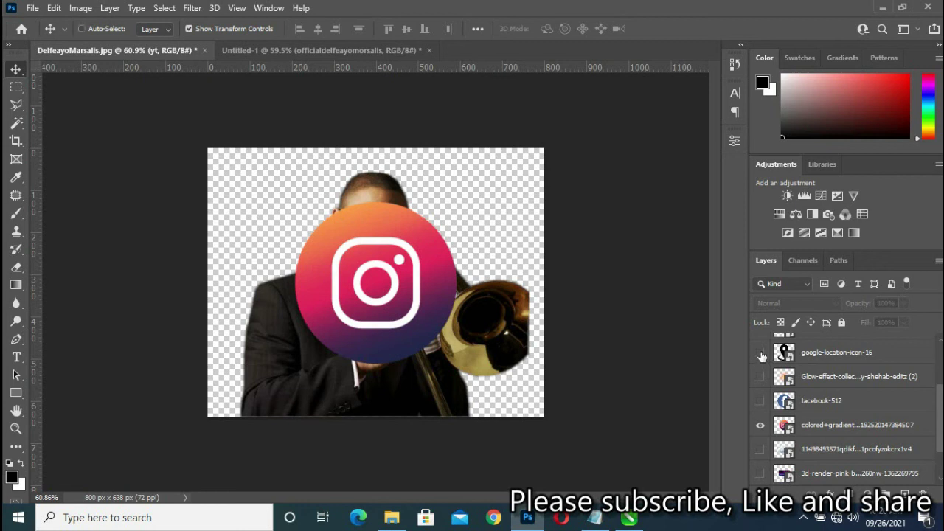
left_click(761, 354)
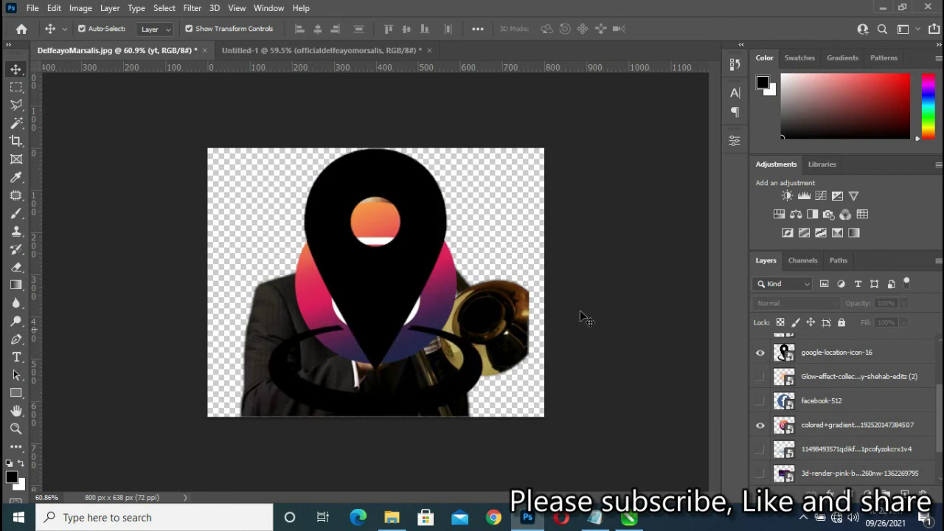
left_click(822, 355)
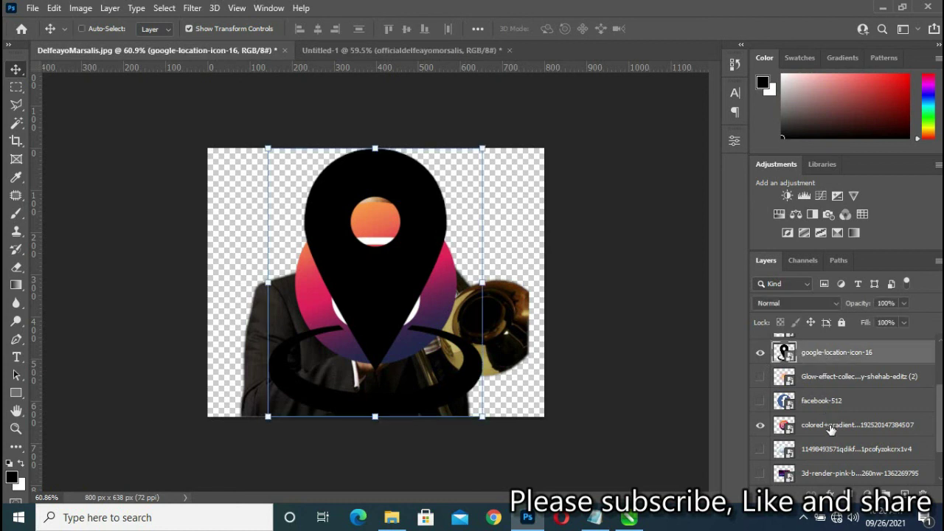
left_click(825, 422, "ctrl")
mouse_move(824, 420)
left_mouse_down()
mouse_move(364, 53)
mouse_move(351, 253)
mouse_move(336, 244)
left_mouse_up()
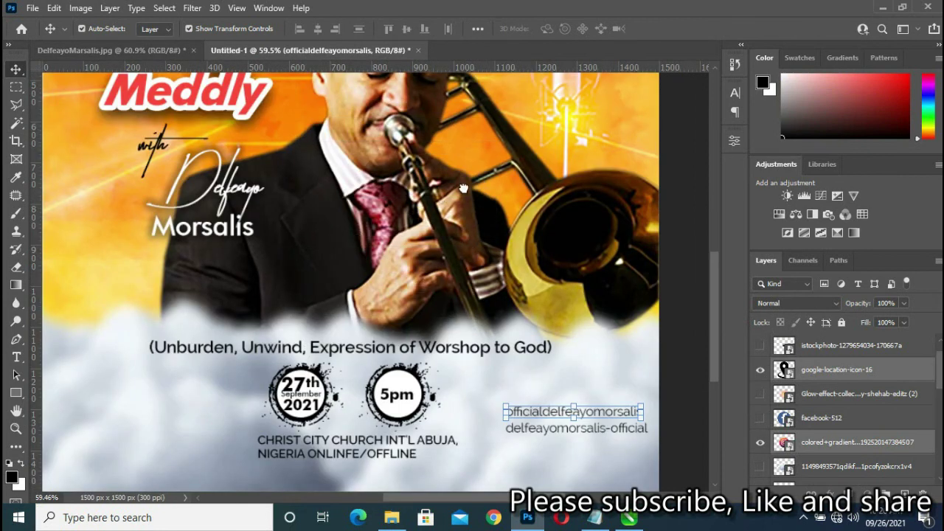
scroll(463, 186, "down", 3)
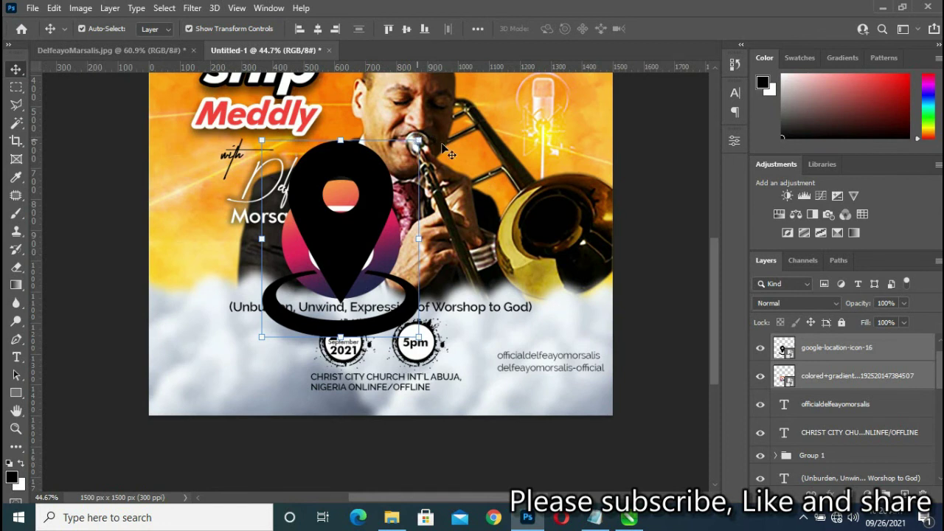
left_click(822, 377)
left_click_drag(399, 179, 287, 291)
scroll(288, 291, "up", 1)
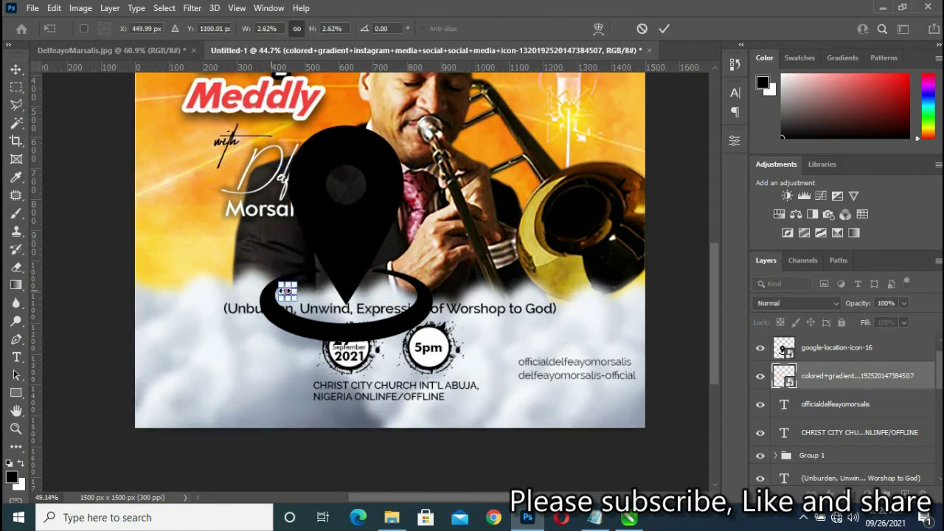
scroll(287, 291, "up", 3)
scroll(287, 292, "up", 3)
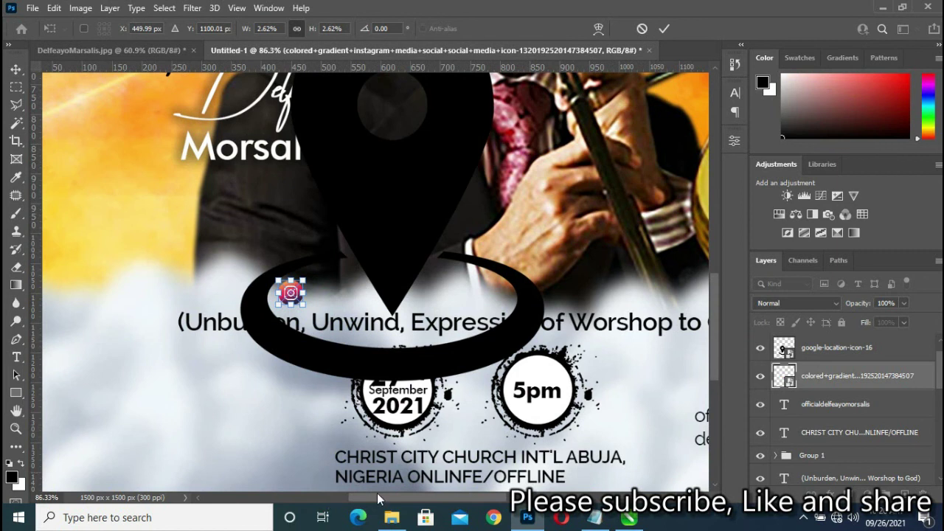
left_click_drag(377, 493, 413, 494)
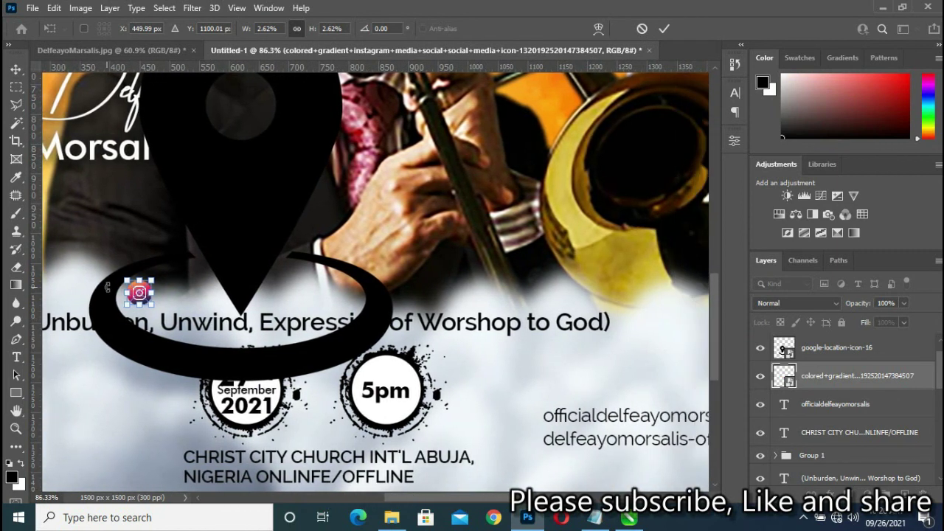
left_click_drag(139, 293, 520, 420)
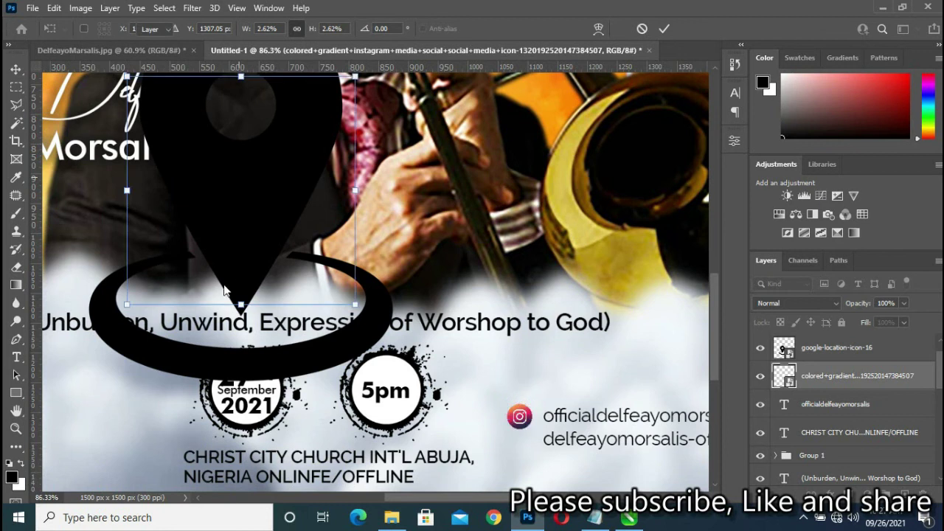
key("Return")
- Shrink the location pin and place it beside the church address
left_click_drag(251, 305, 242, 391)
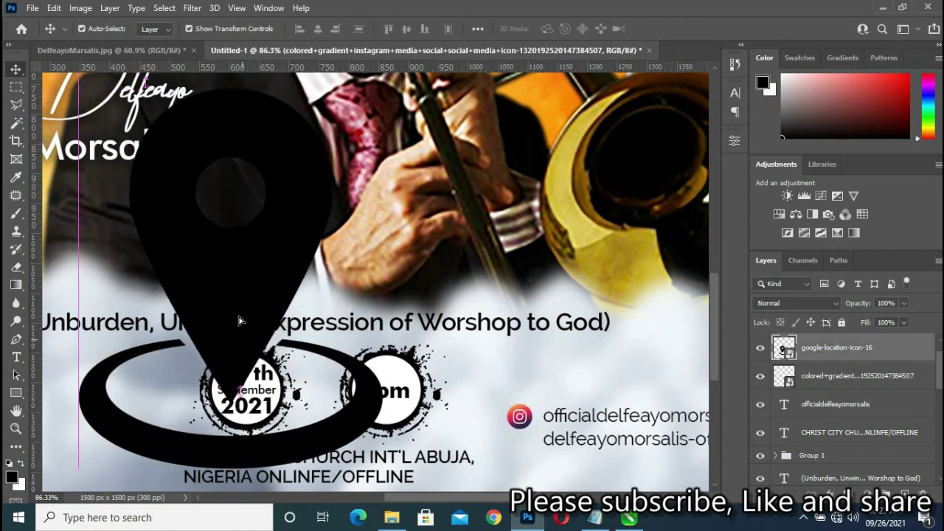
mouse_move(321, 208)
left_mouse_down()
mouse_move(149, 438)
mouse_move(103, 440)
left_mouse_up()
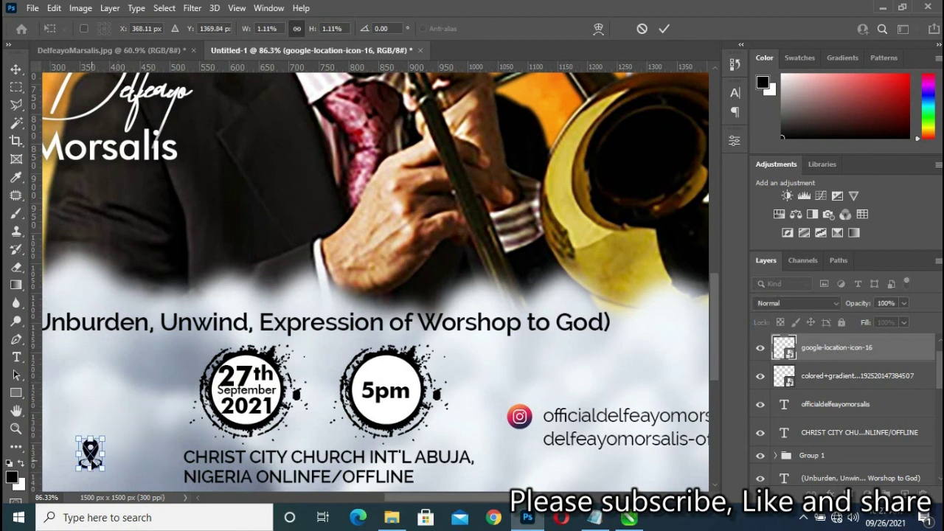
left_click_drag(90, 454, 168, 468)
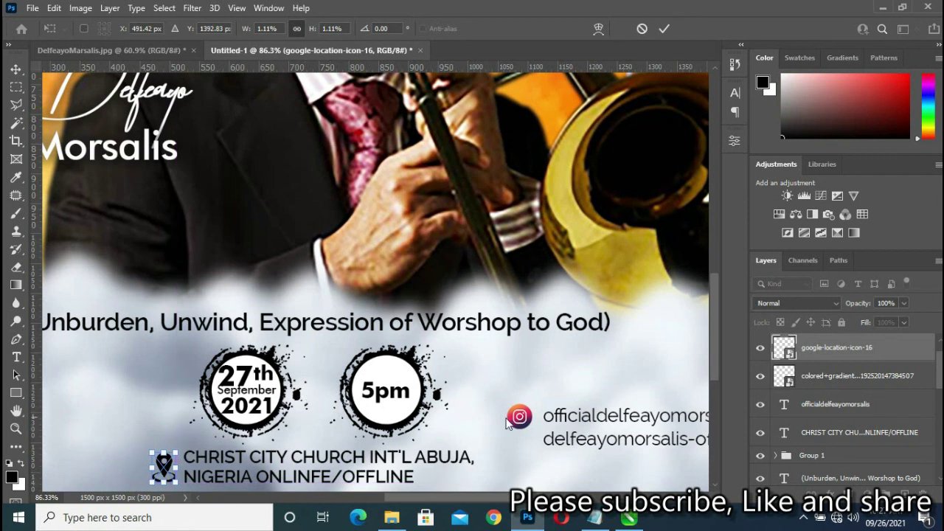
scroll(517, 415, "down", 2)
scroll(517, 415, "down", 1)
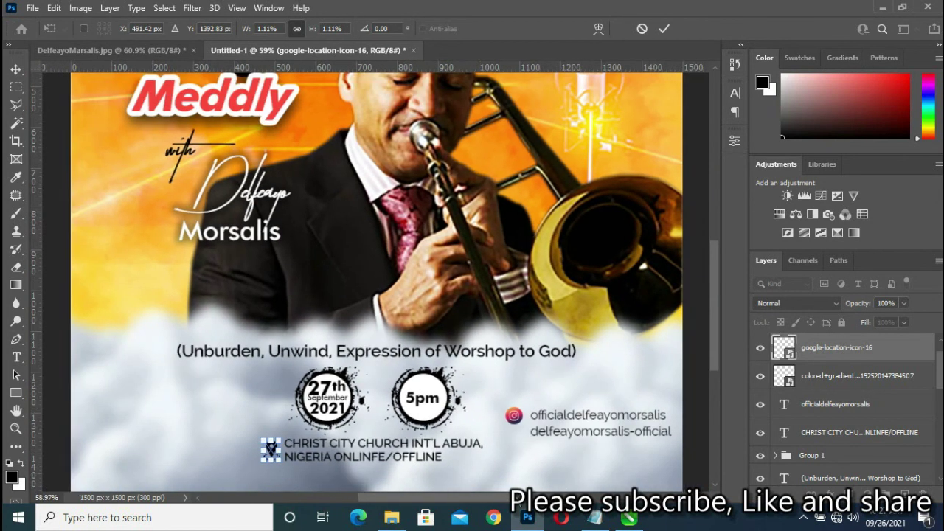
scroll(480, 428, "right", 3)
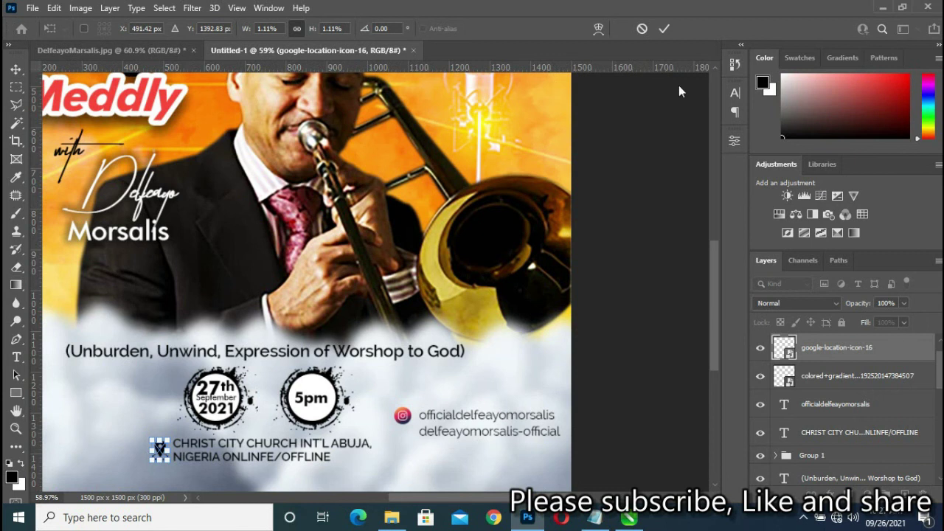
key("Return")
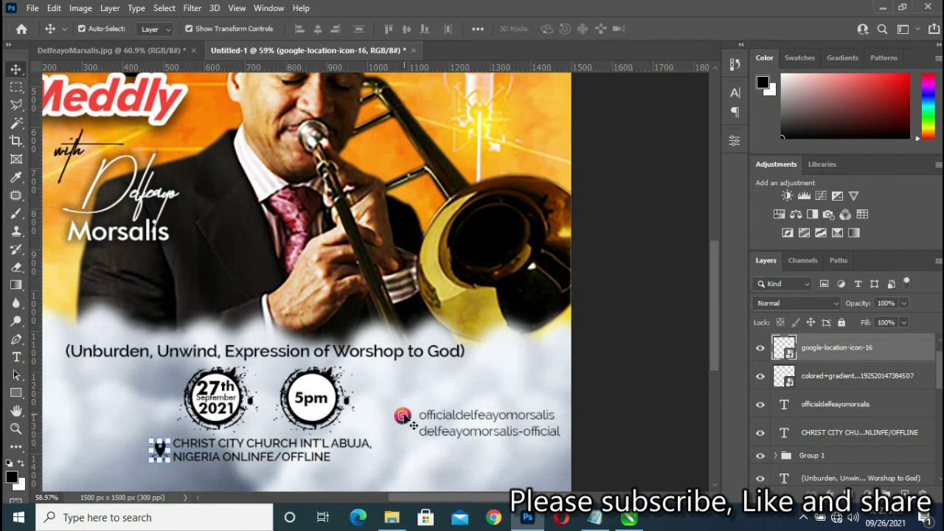
- Reduce the Instagram icon slightly further, to 2.41%
left_click(402, 415)
key("ctrl+t")
left_click_drag(390, 404, 393, 405)
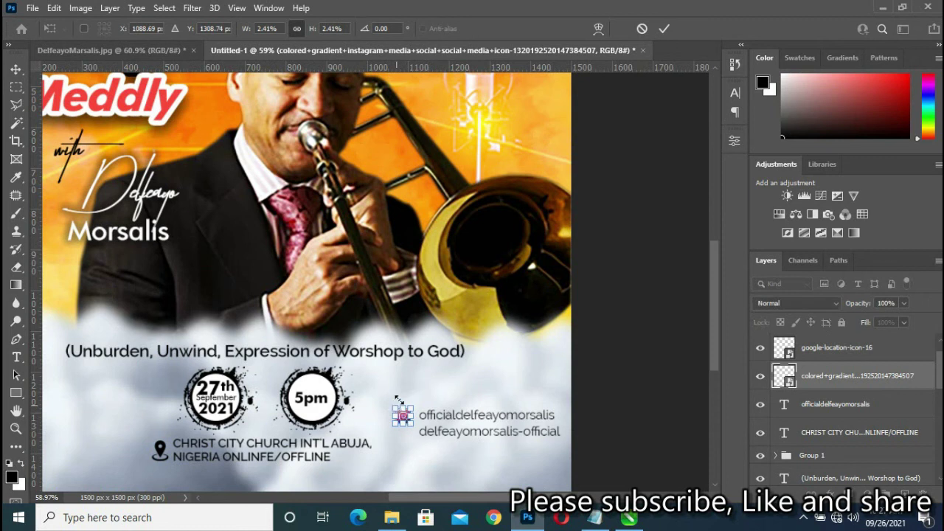
left_click(663, 29)
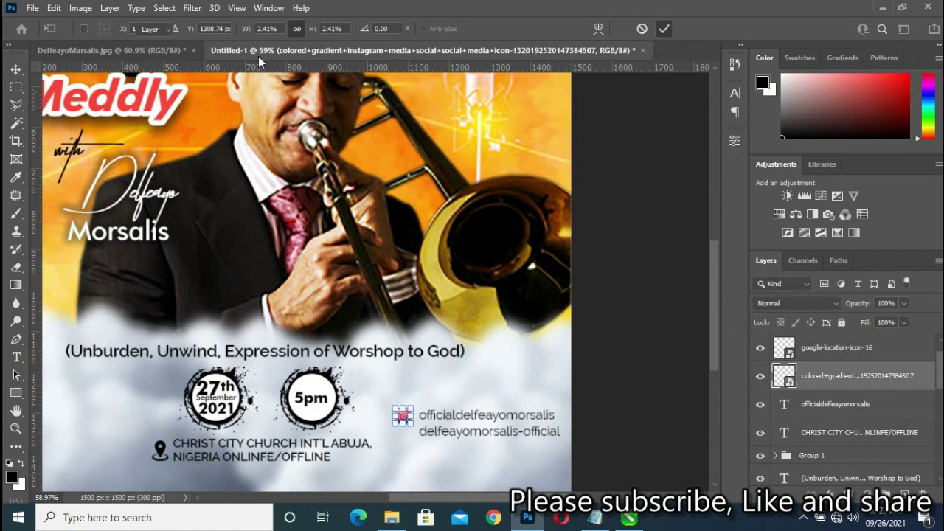
- Bring the facebook-512 icon from DelfeayoMarsalis.jpg into the flyer and shrink it to a tiny size
left_click(176, 52)
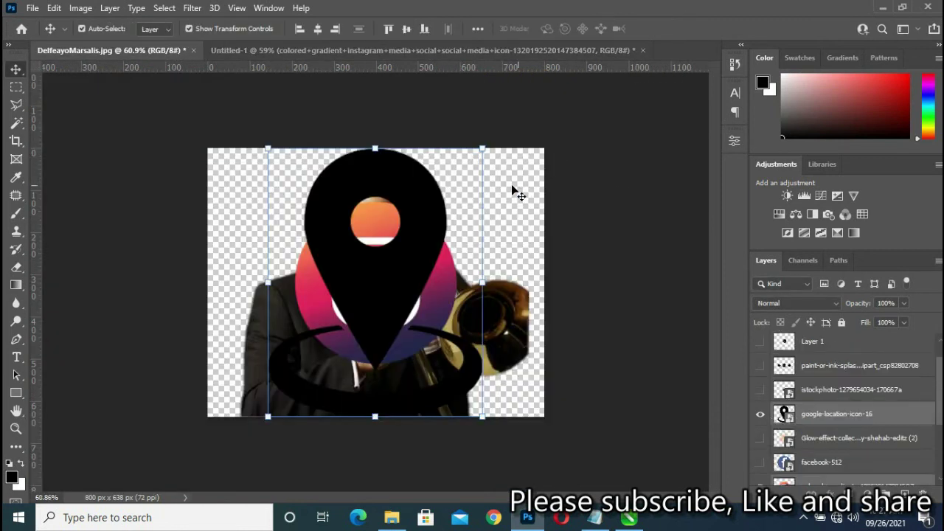
left_click(760, 414)
left_click(760, 463)
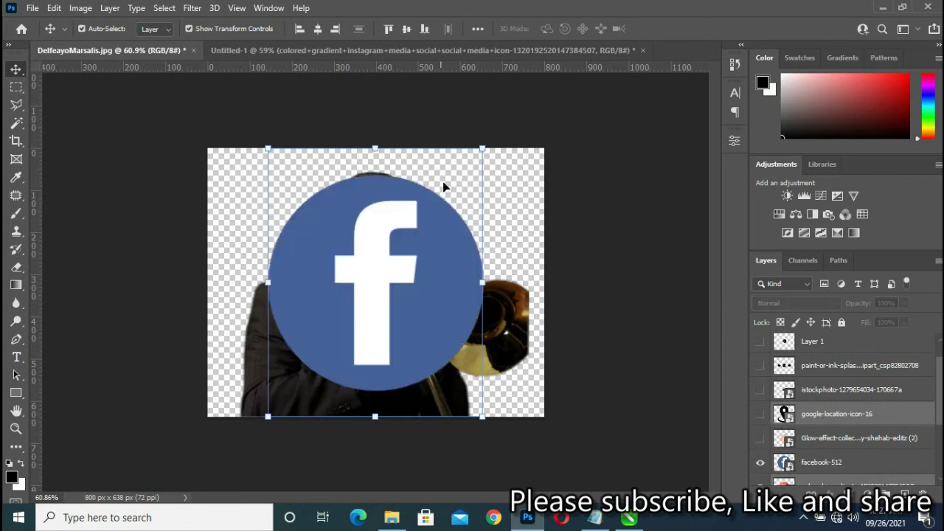
left_click_drag(411, 247, 409, 122)
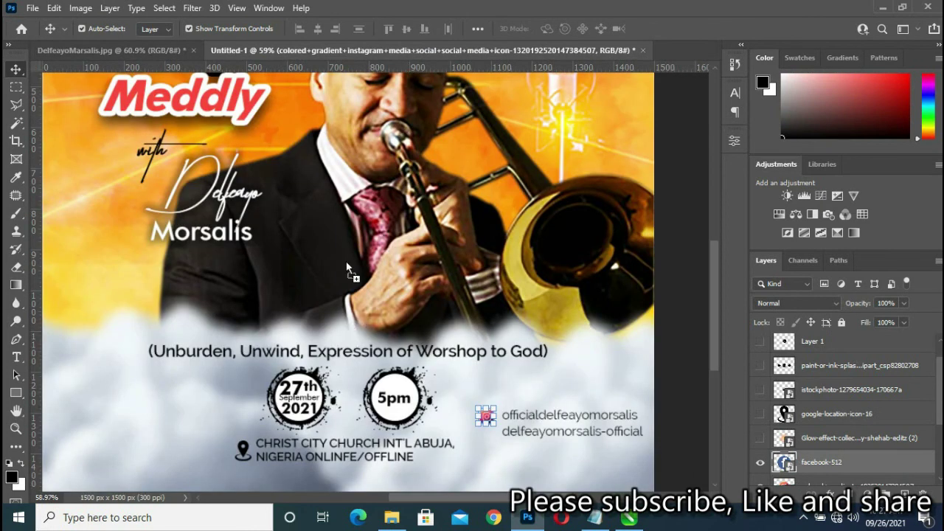
left_click_drag(347, 267, 348, 269)
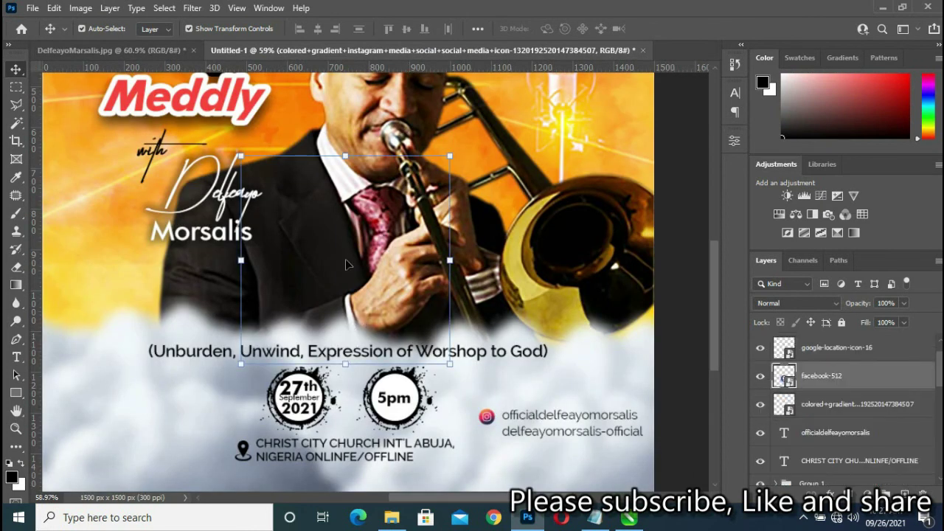
left_click_drag(452, 153, 271, 334)
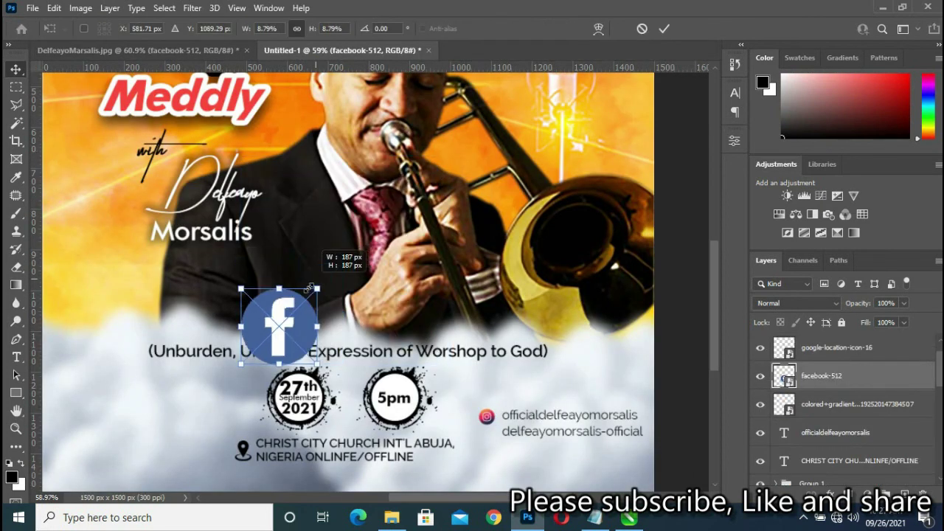
left_click_drag(271, 335, 255, 345)
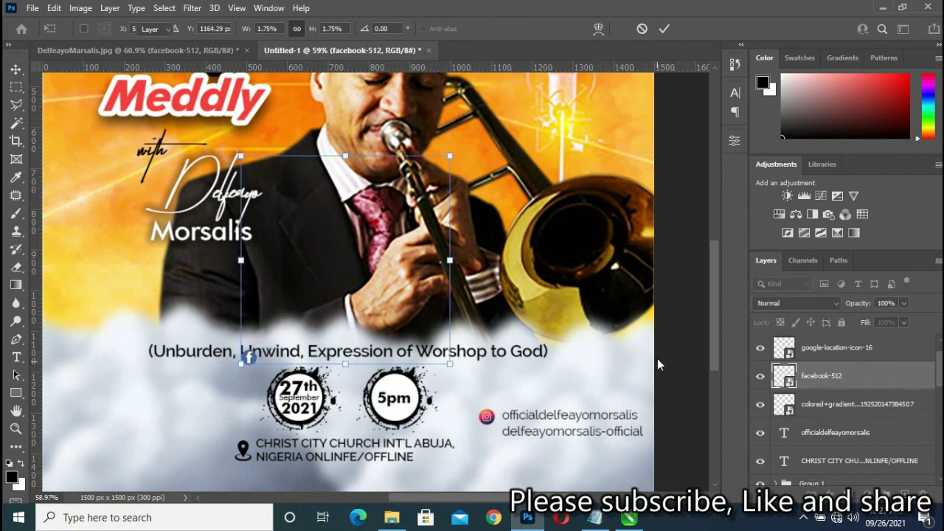
key("Return")
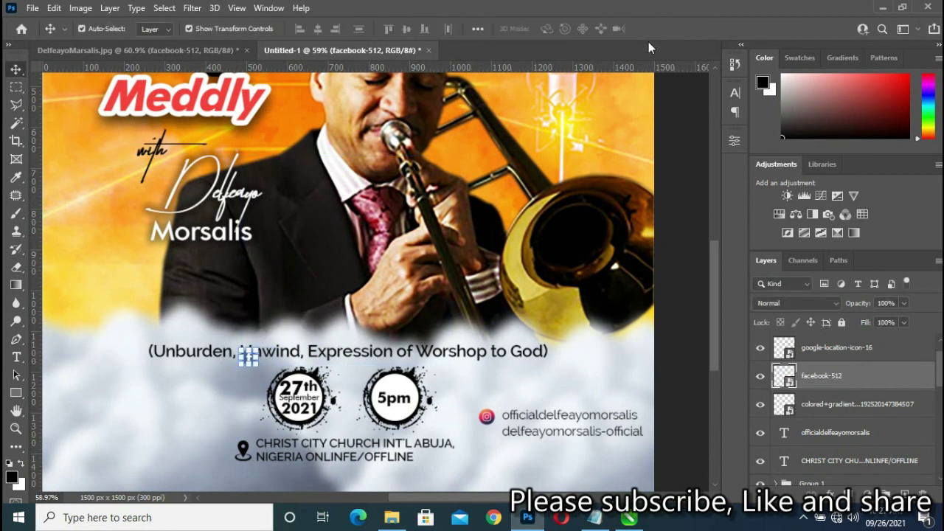
- Place the Facebook icon under the Instagram icon, beside the delfeayomorsalis-official handle
left_click(222, 397)
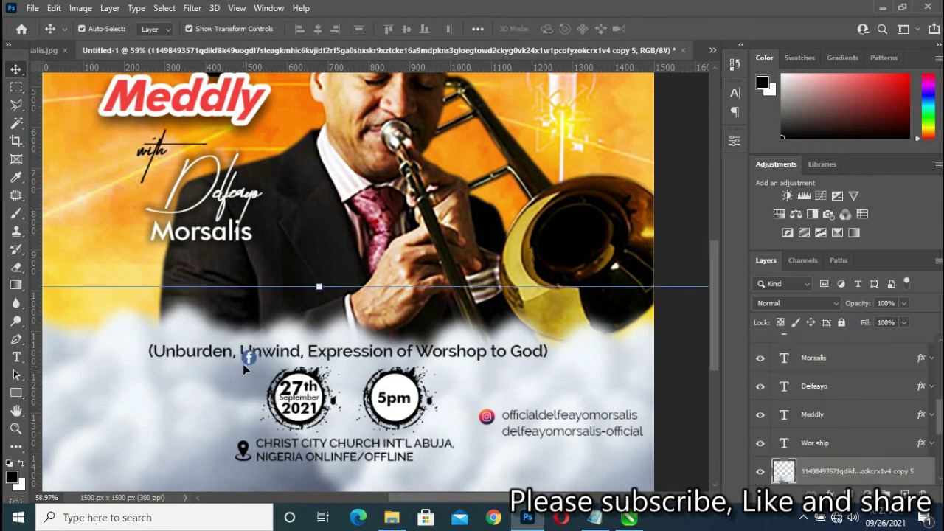
left_click_drag(247, 357, 246, 358)
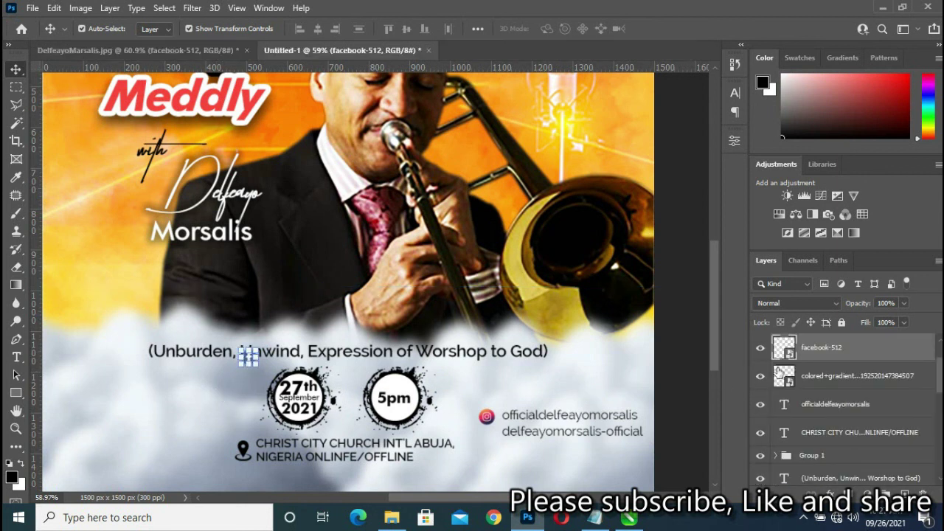
left_click(682, 351)
left_click(251, 360)
left_click_drag(249, 357, 487, 435)
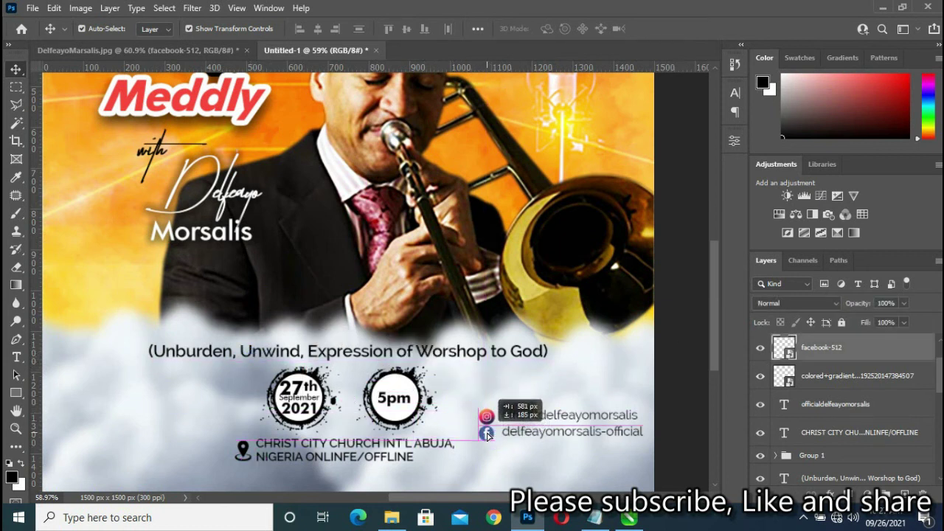
left_click_drag(487, 435, 486, 434)
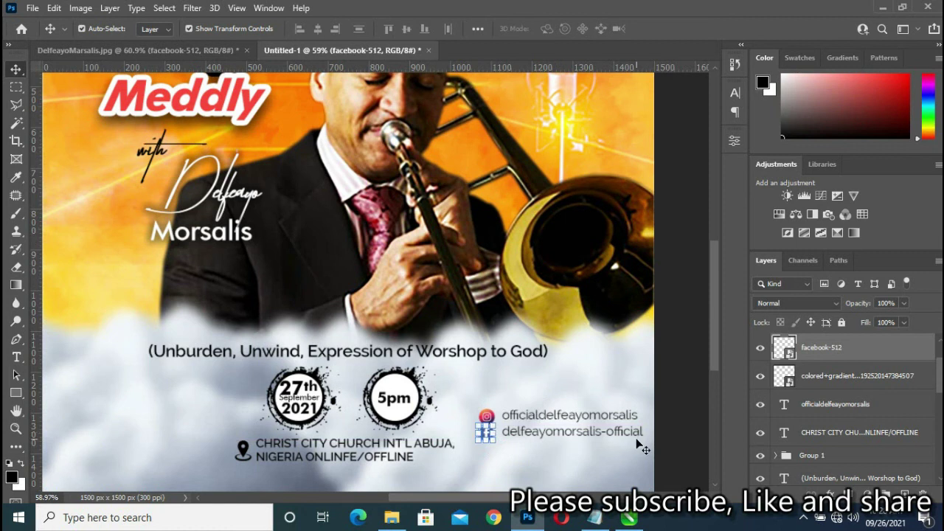
key("Down")
key("Down")
- Nudge the delfeayomorsalis-official handle down to level with the Facebook icon
left_click(664, 429)
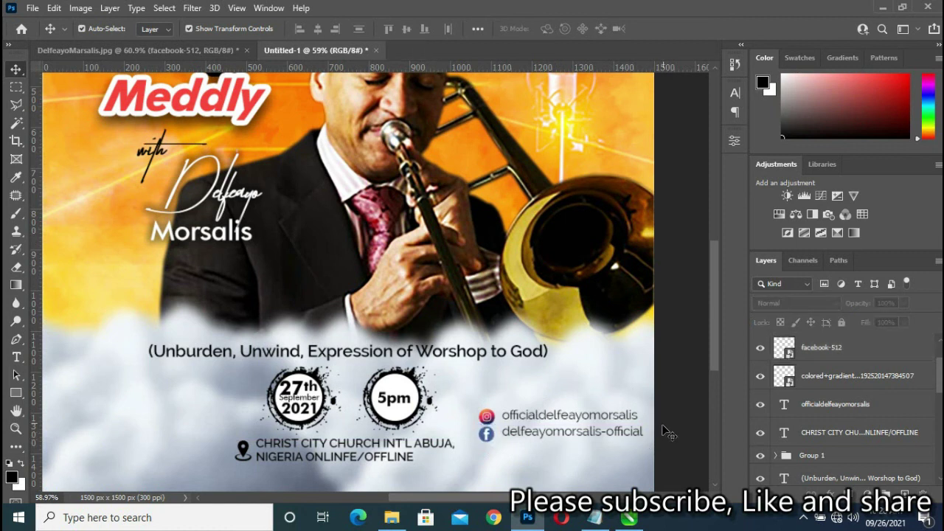
left_click(599, 434)
key("Down")
key("Down")
key("Down")
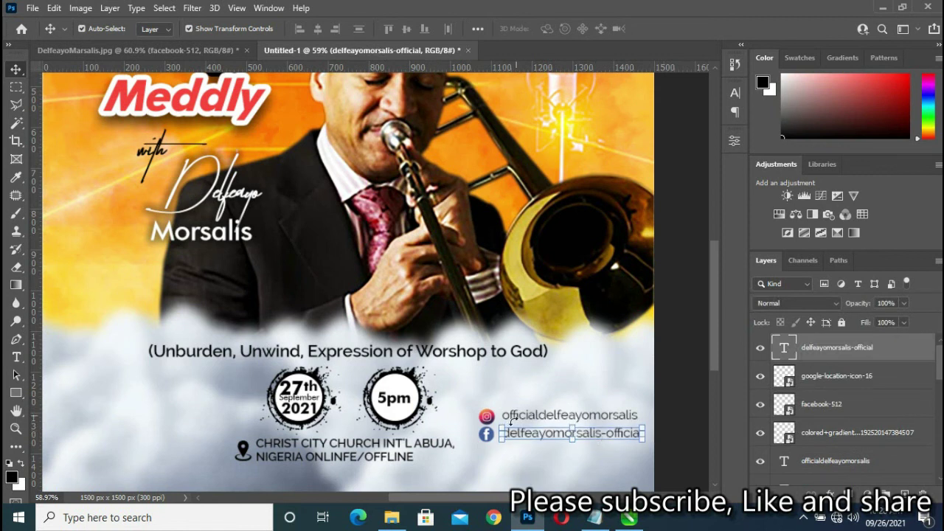
- Zoom out and review the facebook-512, google-location-icon-16 and handle layers in the Layers panel
left_click(690, 429)
scroll(559, 417, "down", 3)
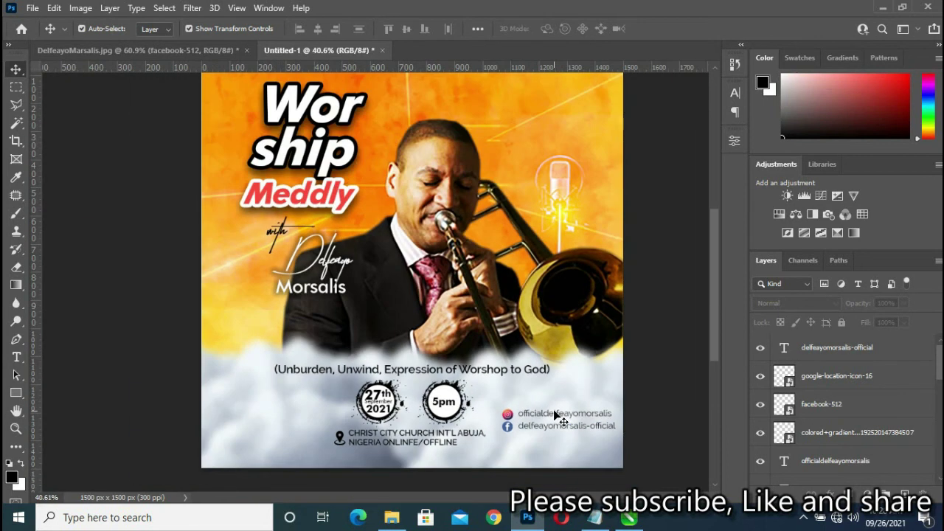
left_click(455, 422)
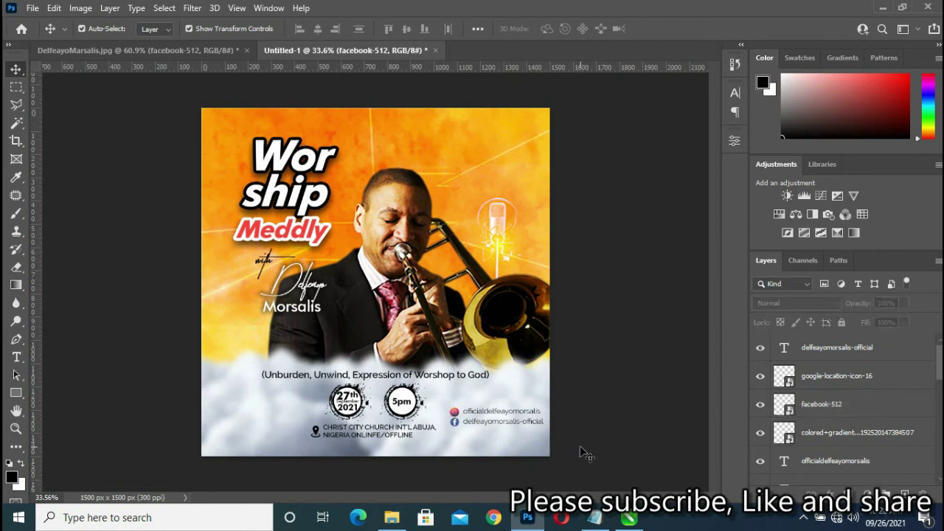
left_click(573, 450)
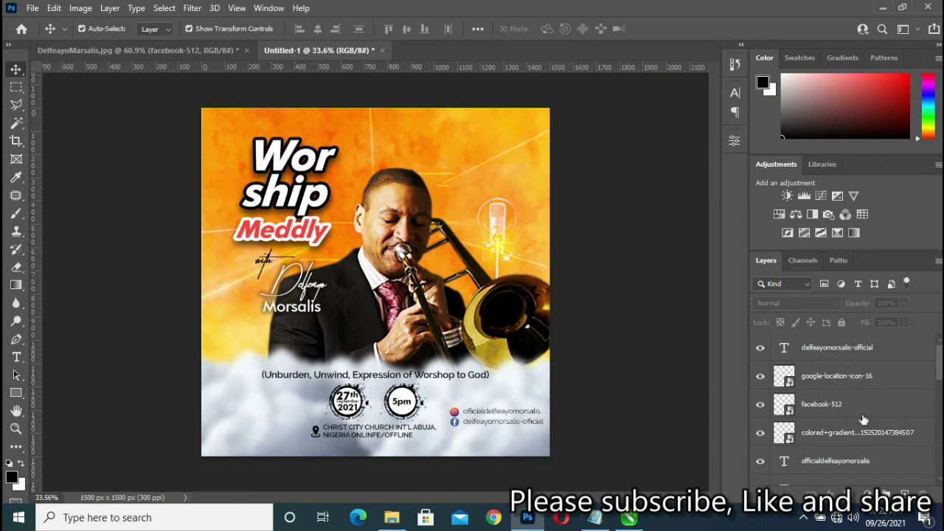
left_click(815, 406)
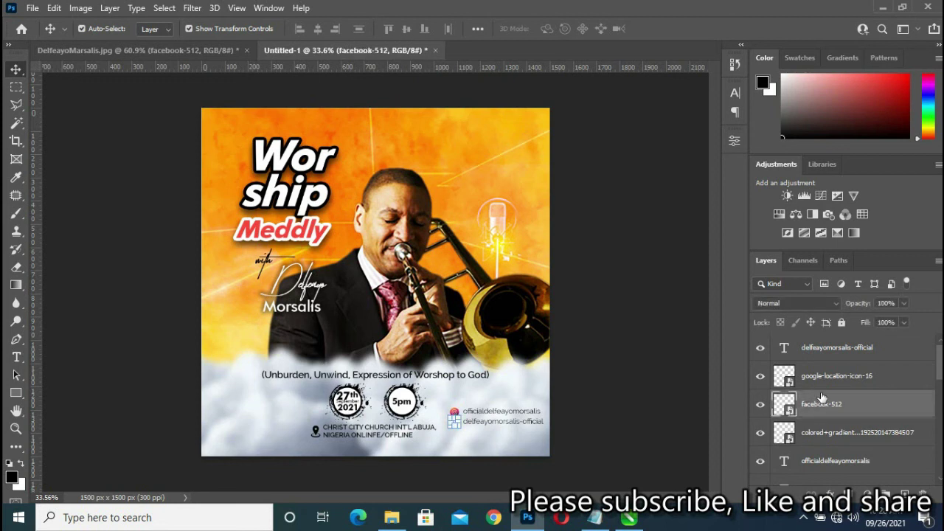
left_click(819, 378)
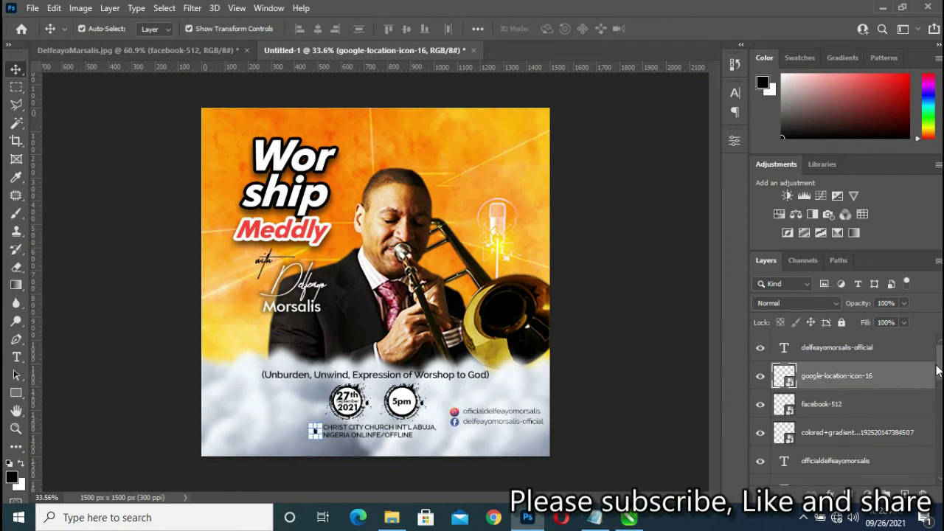
scroll(818, 378, "down", 2)
scroll(856, 390, "down", 1)
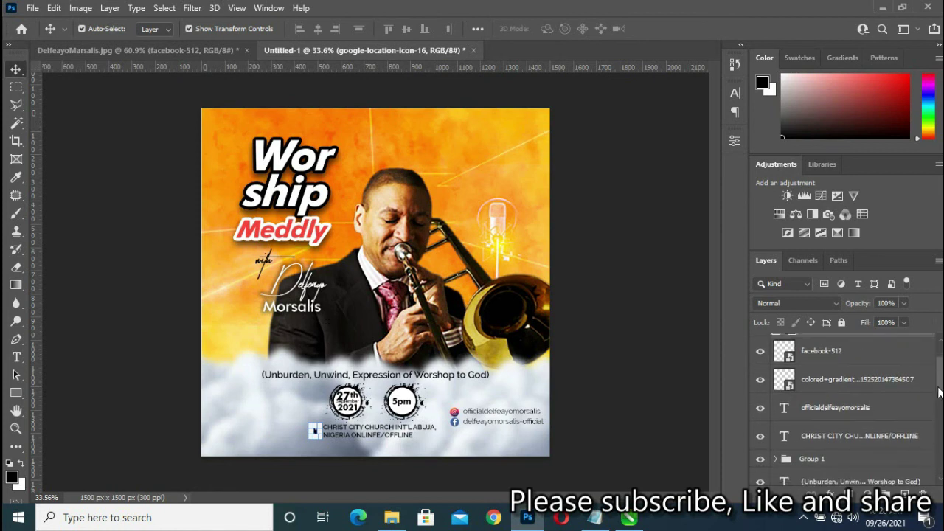
left_click(832, 412)
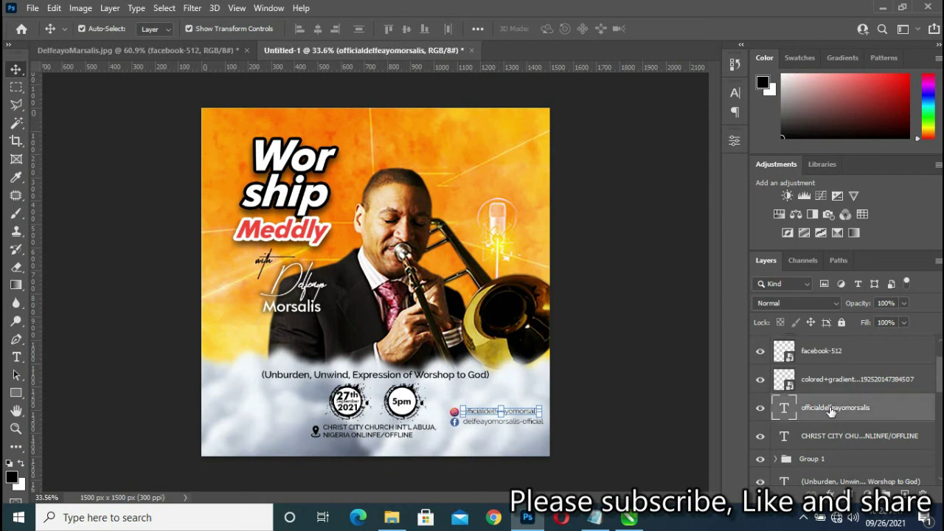
- Move the google-location-icon-16 layer down to sit directly above the CHRIST CITY text layer
scroll(833, 412, "up", 2)
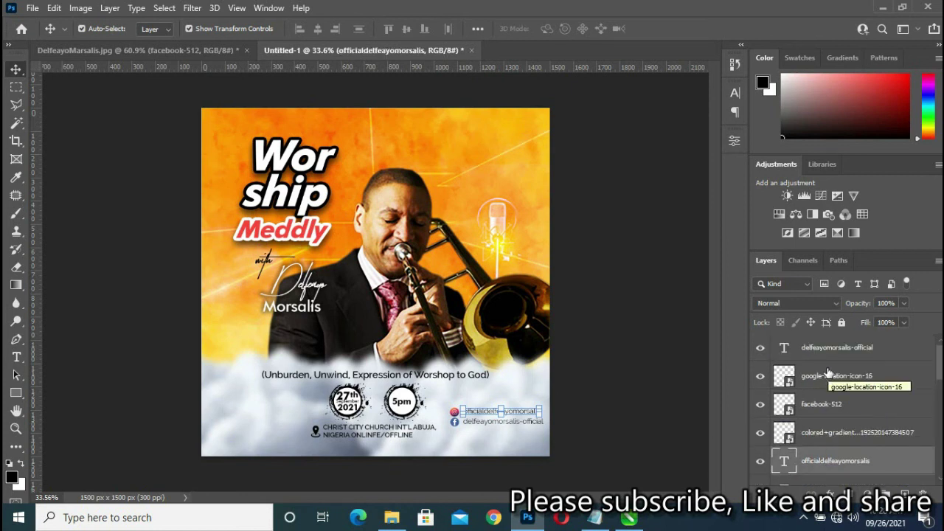
left_click(829, 378)
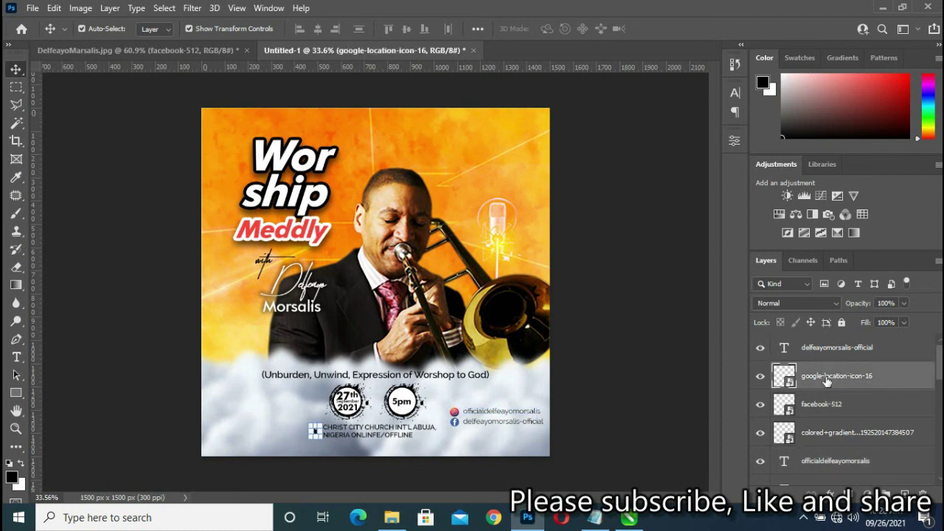
mouse_move(827, 378)
left_mouse_down()
mouse_move(840, 491)
mouse_move(841, 479)
left_mouse_up()
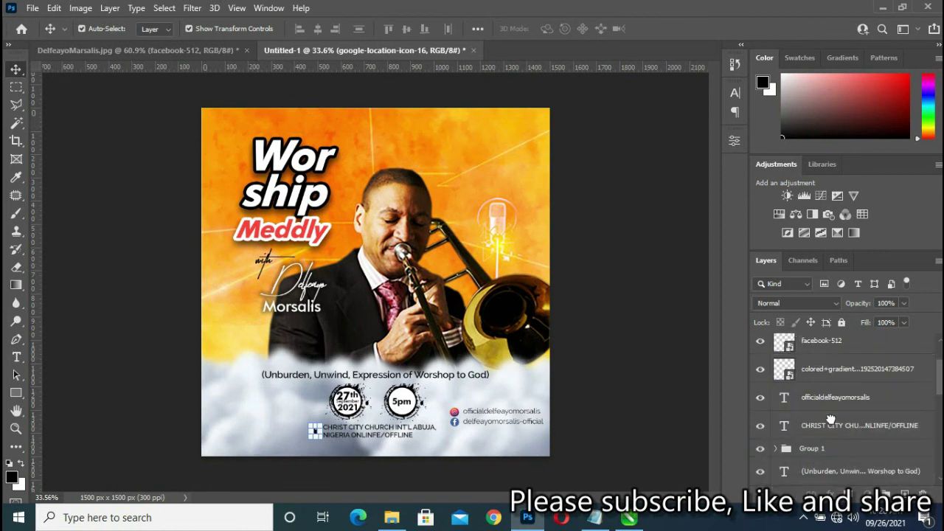
left_click_drag(831, 418, 831, 413)
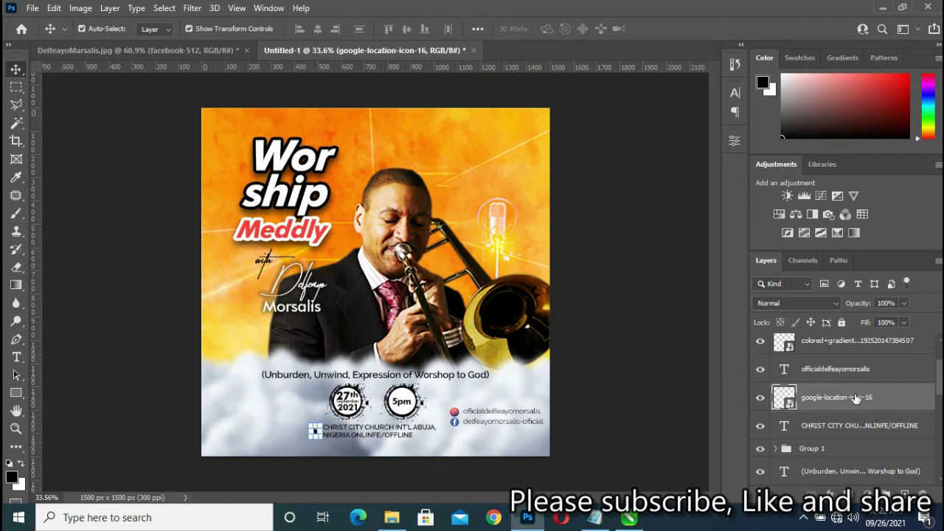
left_click_drag(941, 387, 940, 376)
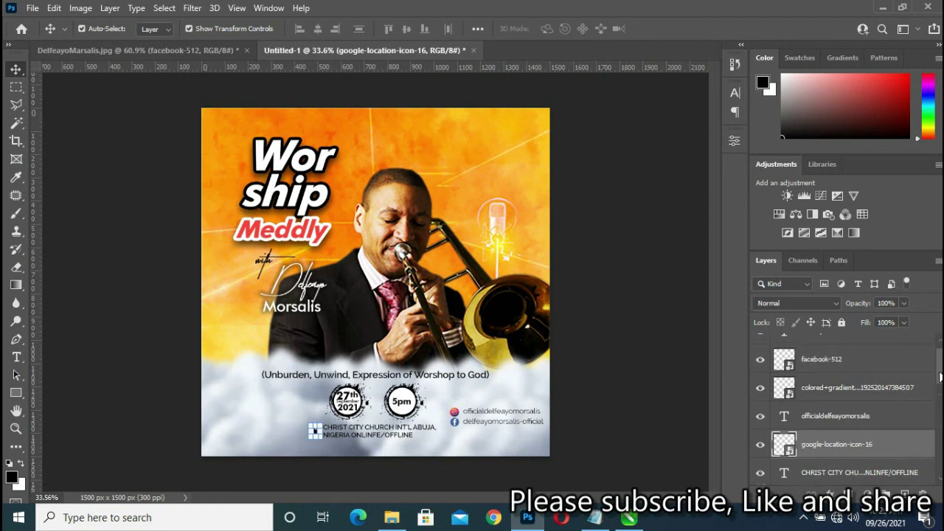
left_click(859, 389)
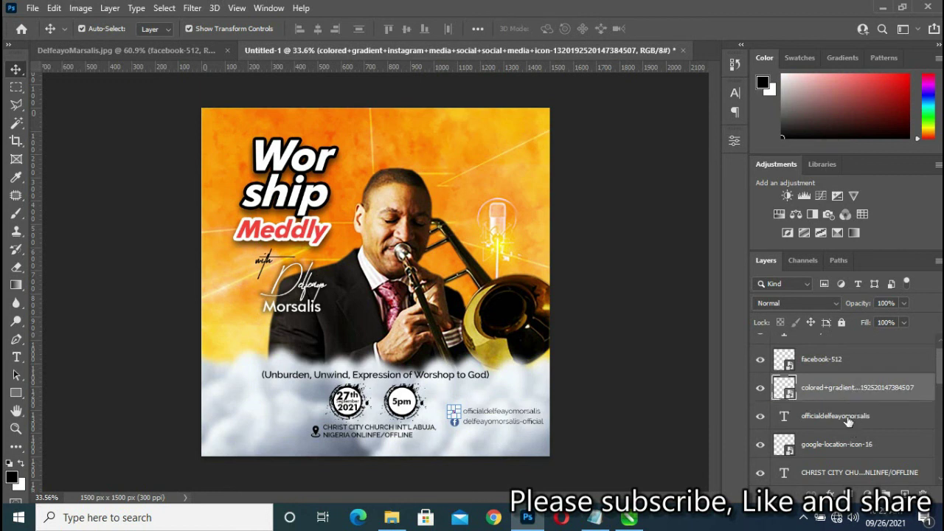
left_click(848, 419)
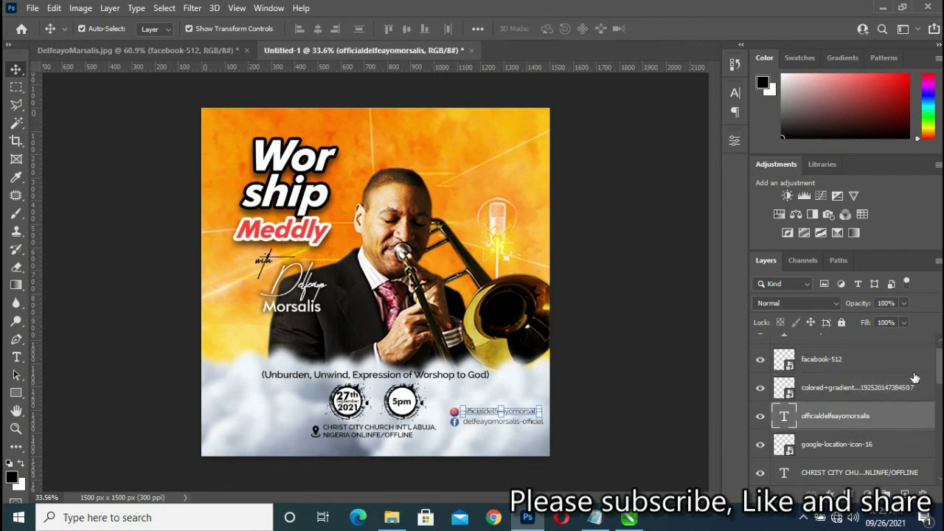
scroll(847, 409, "up", 1)
- Put facebook-512 above its handle, group the social layers, and group the pin with the address
left_click_drag(903, 375, 836, 349)
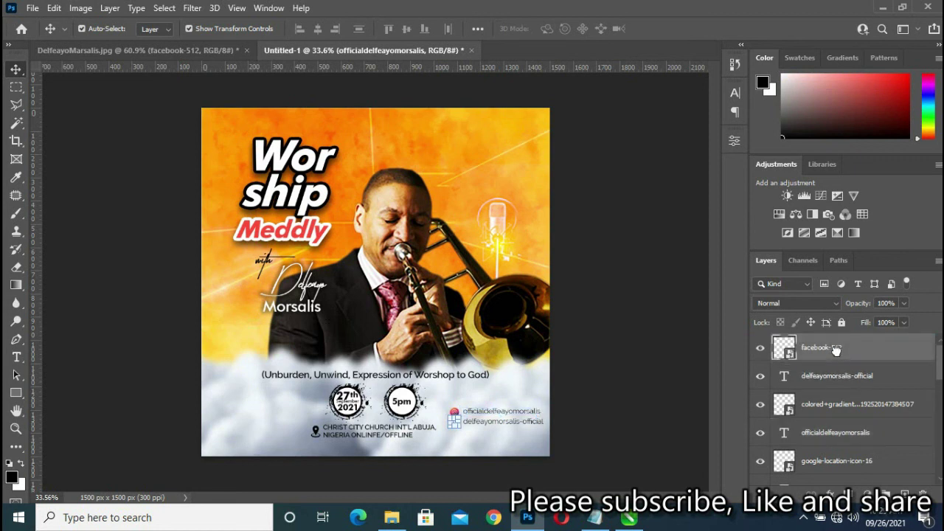
scroll(906, 401, "down", 2)
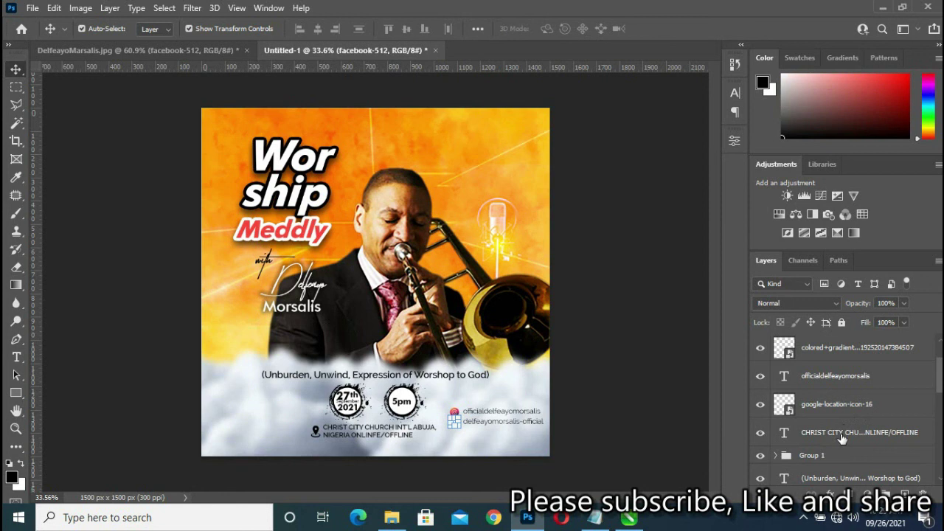
left_click(832, 380, "shift")
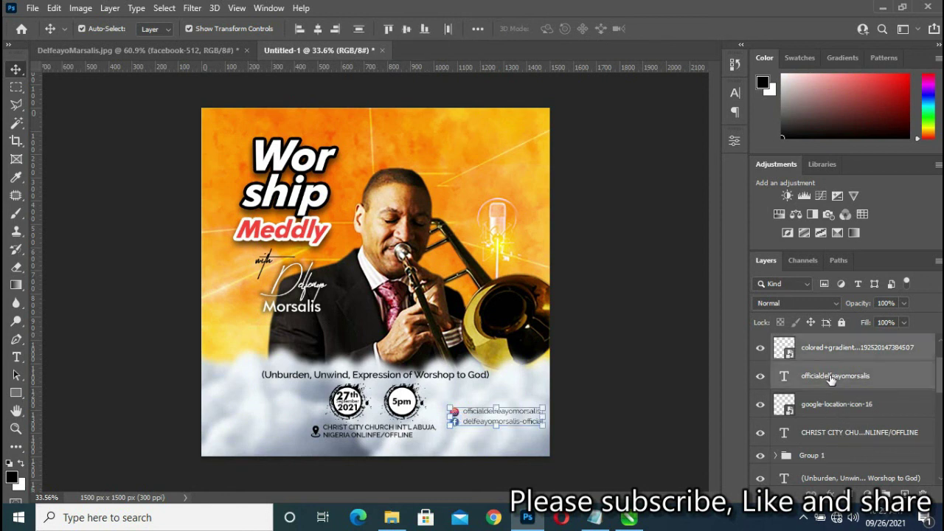
key("ctrl+g")
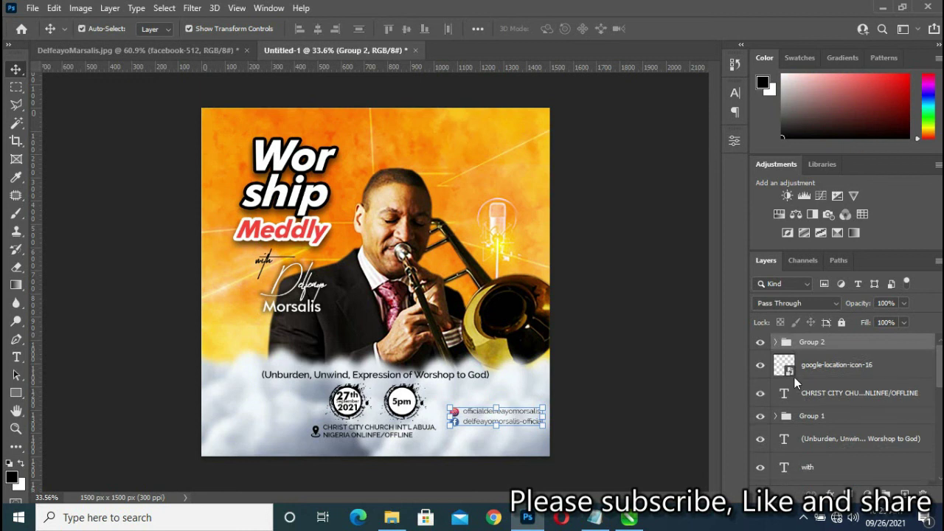
left_click(817, 371)
left_click(815, 395, "ctrl")
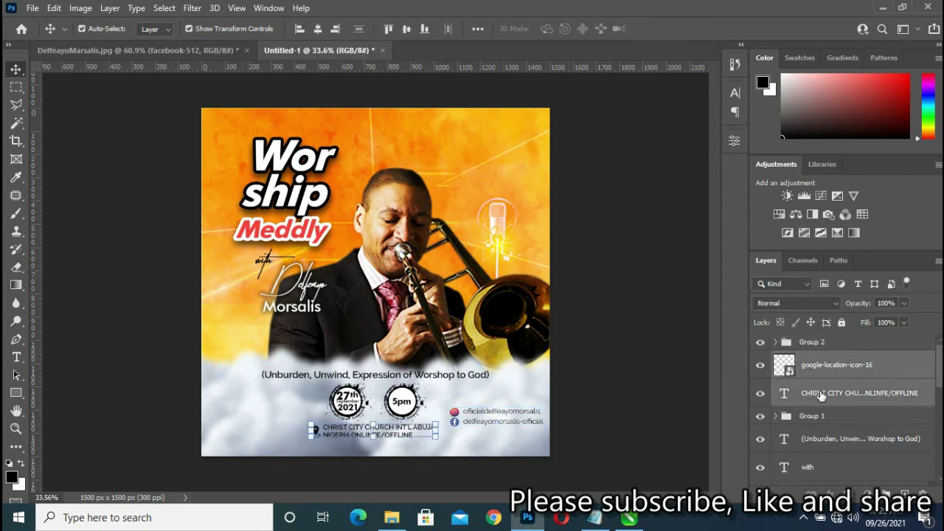
key("ctrl+g")
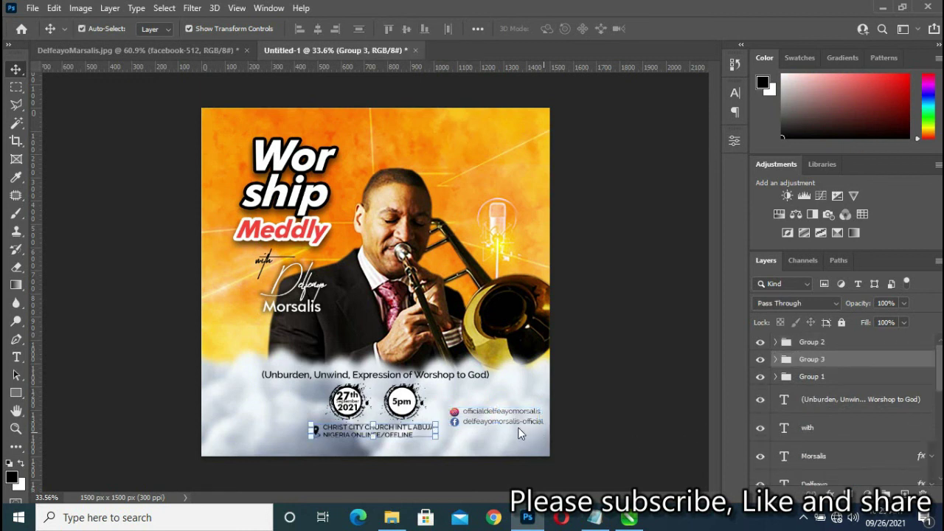
- Scale the social-handles group down to 82.1%
left_click(510, 422)
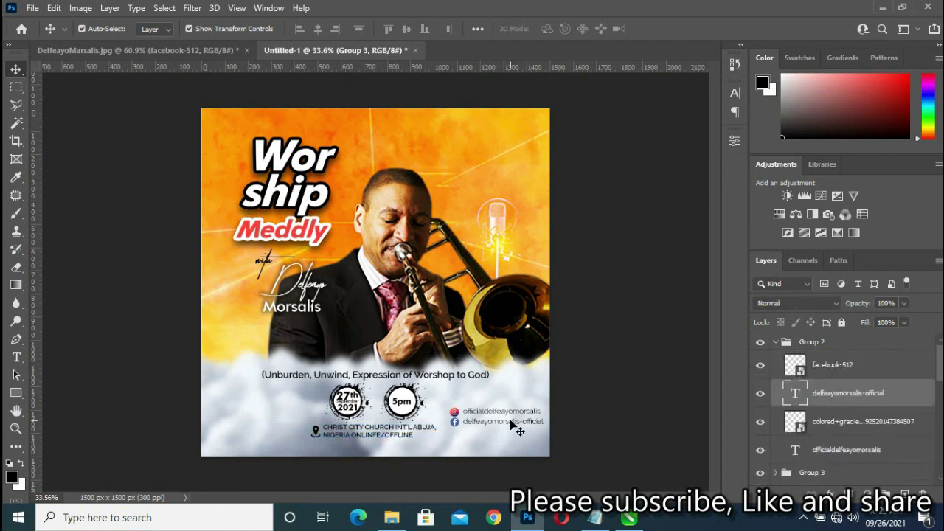
left_click(775, 342)
left_click_drag(542, 422, 506, 437)
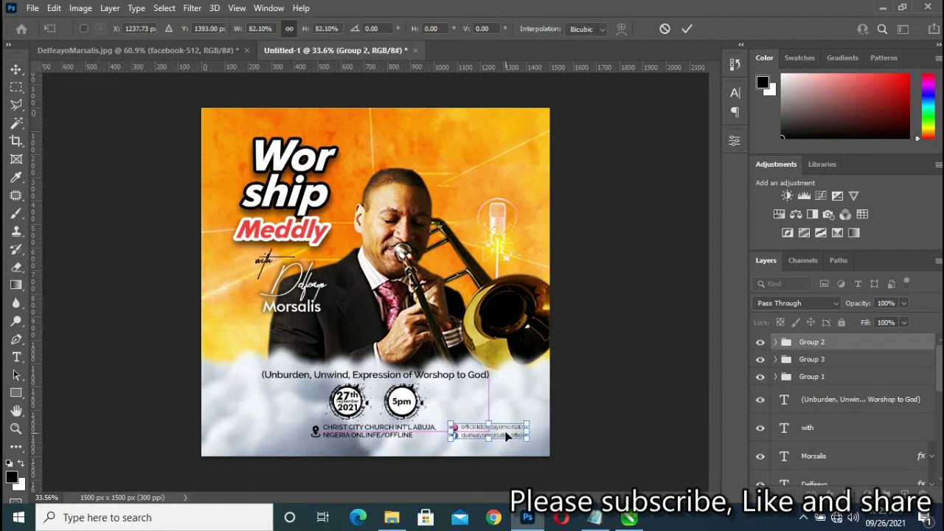
left_click(683, 28)
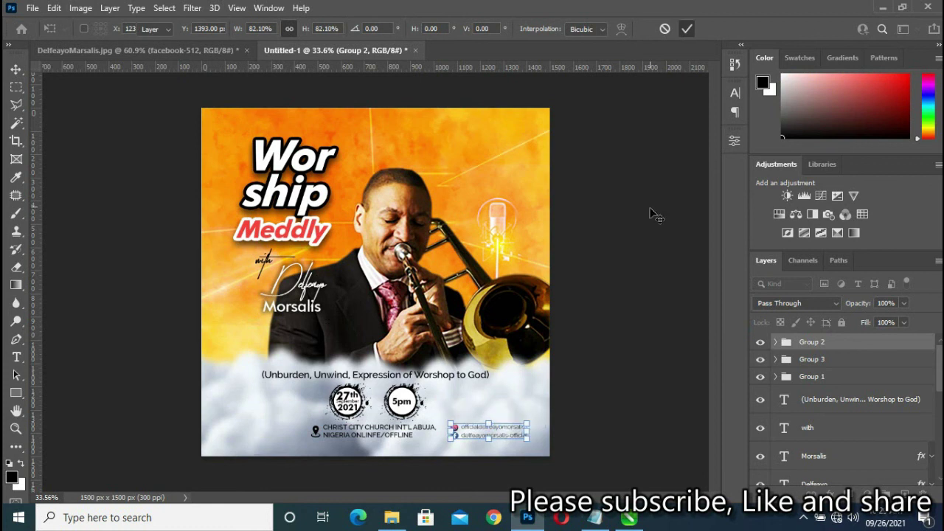
left_click(595, 517)
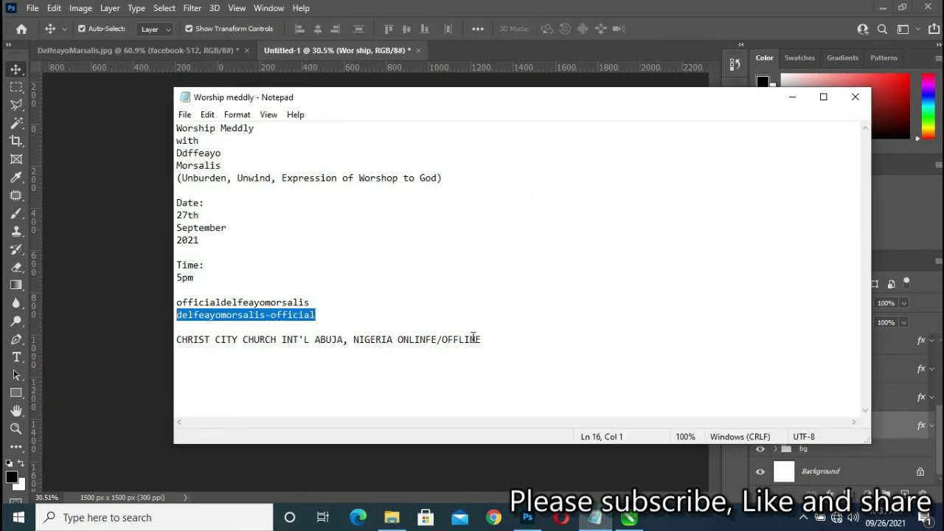
- Select 'CHRIST CITY CHURCH INT'L ABUJA' on the Notepad venue line, then minimize Notepad
left_click(393, 339)
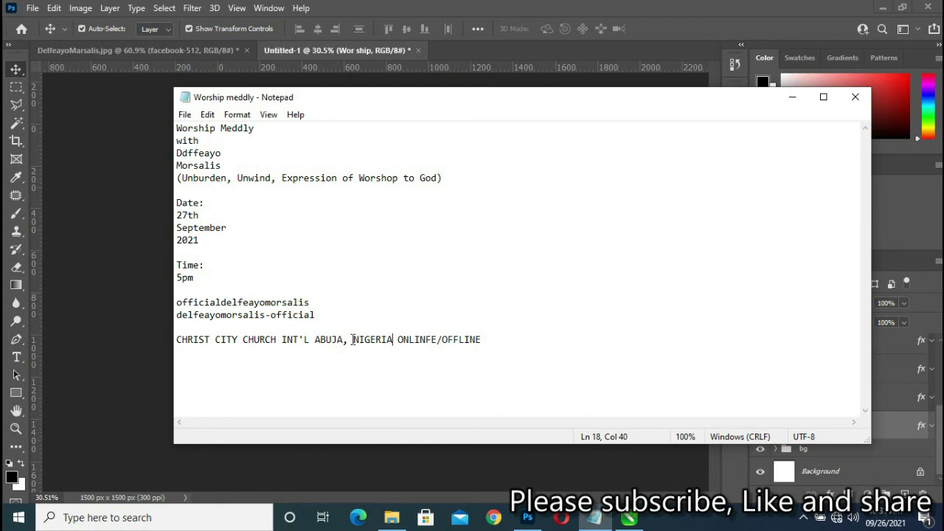
left_click_drag(344, 339, 152, 342)
key("ctrl+c")
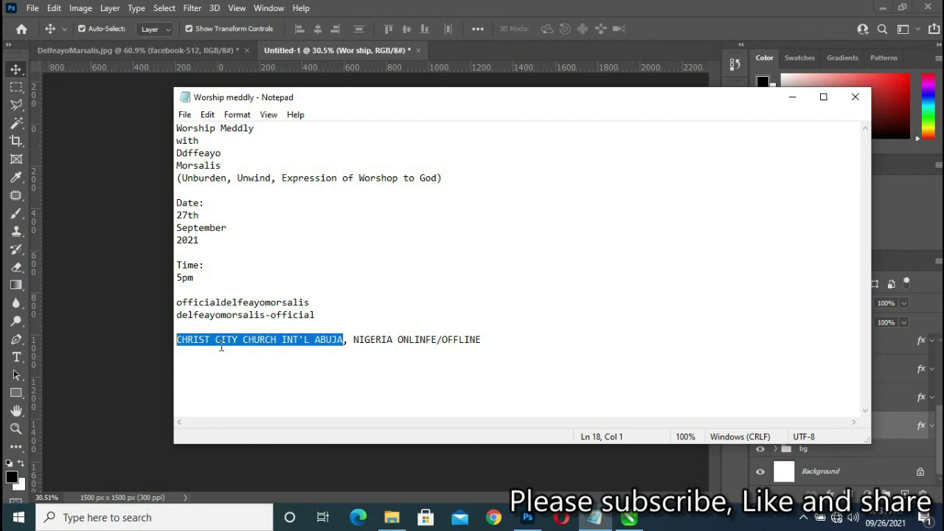
left_click(792, 97)
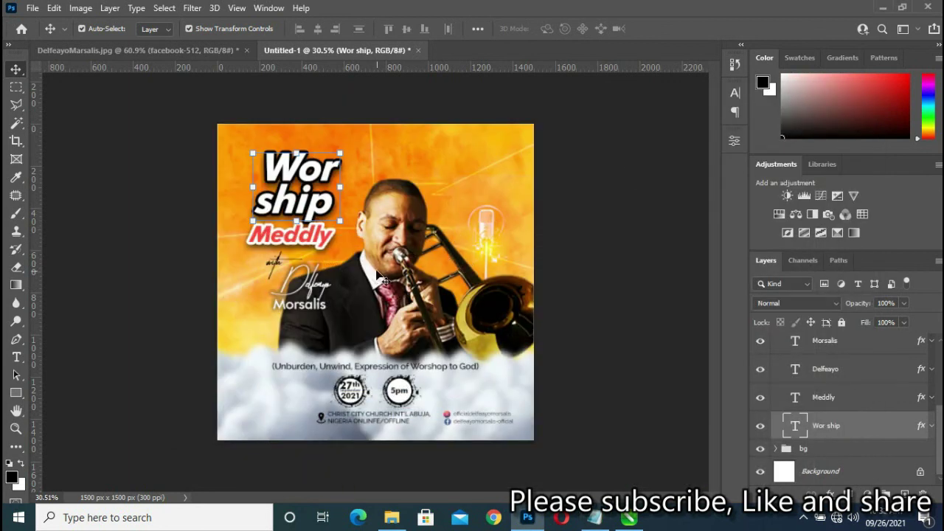
- Paste the church name CHRIST CITY CHURCH INT'L ABUJA as new header text near the top
left_click(16, 357)
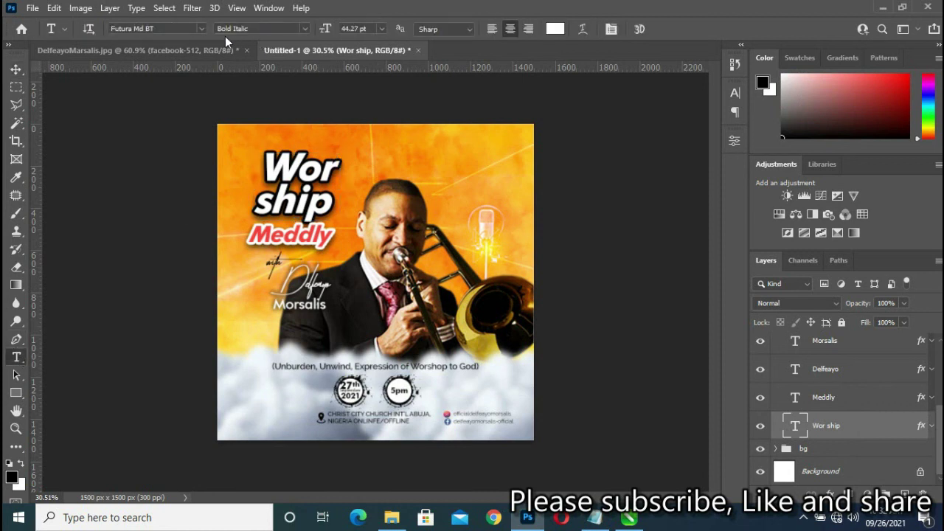
left_click(201, 28)
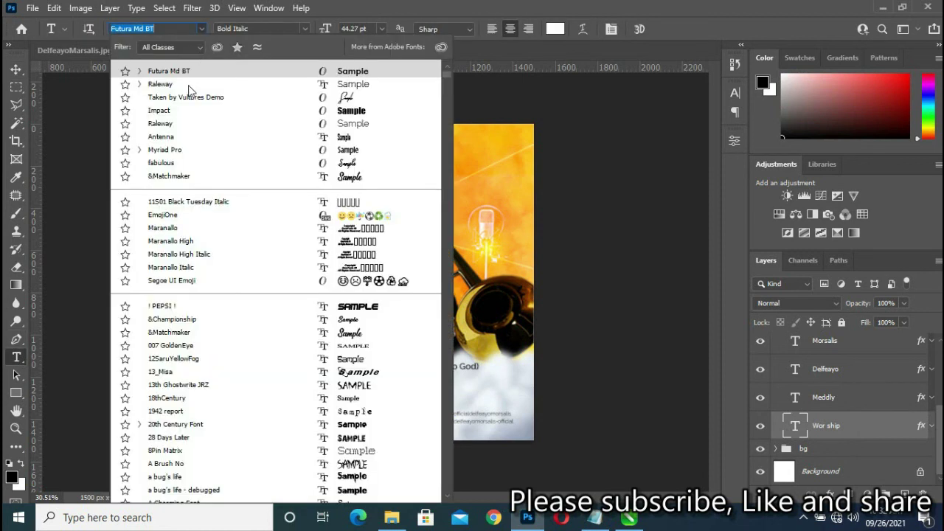
key("Escape")
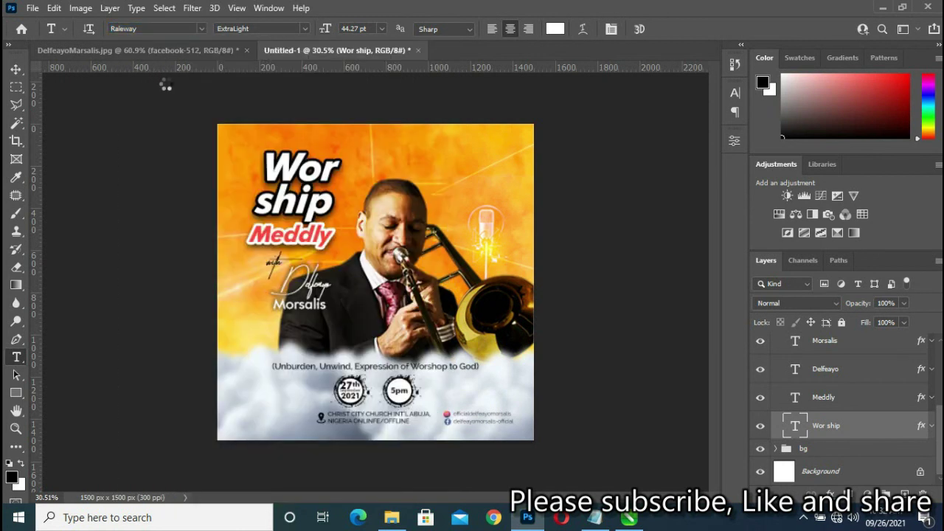
left_click(398, 140)
key("ctrl+v")
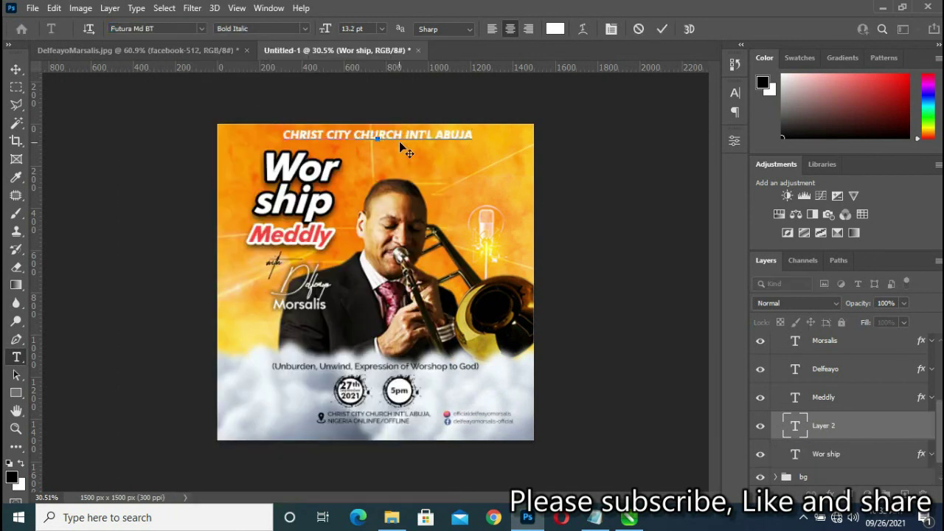
- Browse the font list for the header and commit the text edit
left_click(201, 28)
key("Escape")
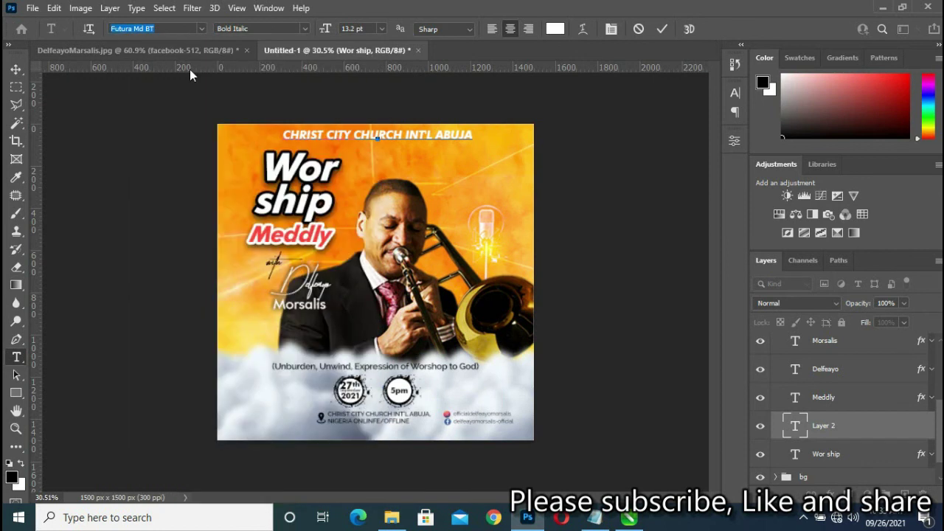
left_click(201, 29)
left_click(660, 30)
left_click(207, 30)
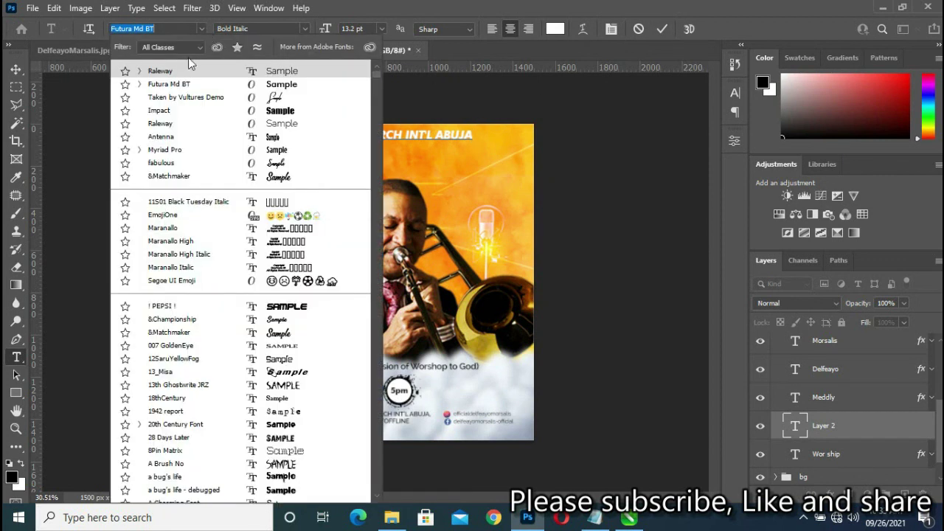
left_click(190, 68)
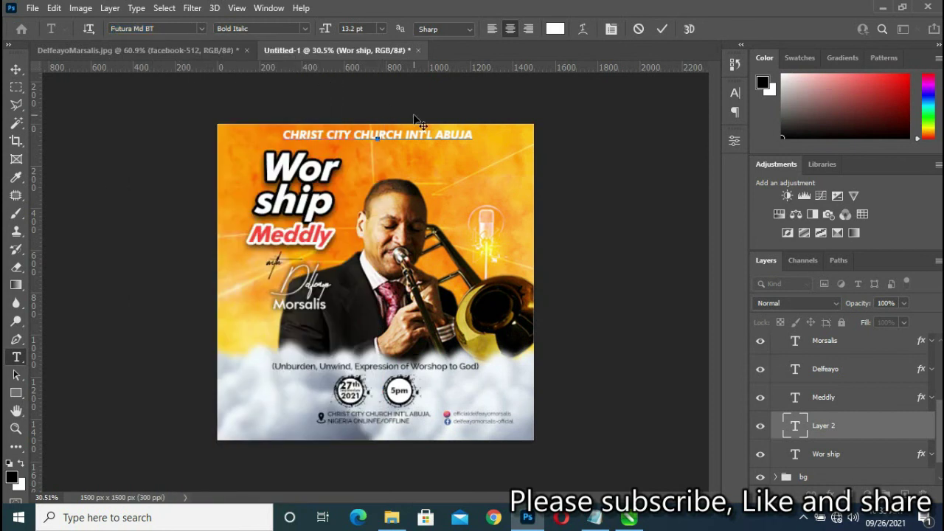
left_click(662, 29)
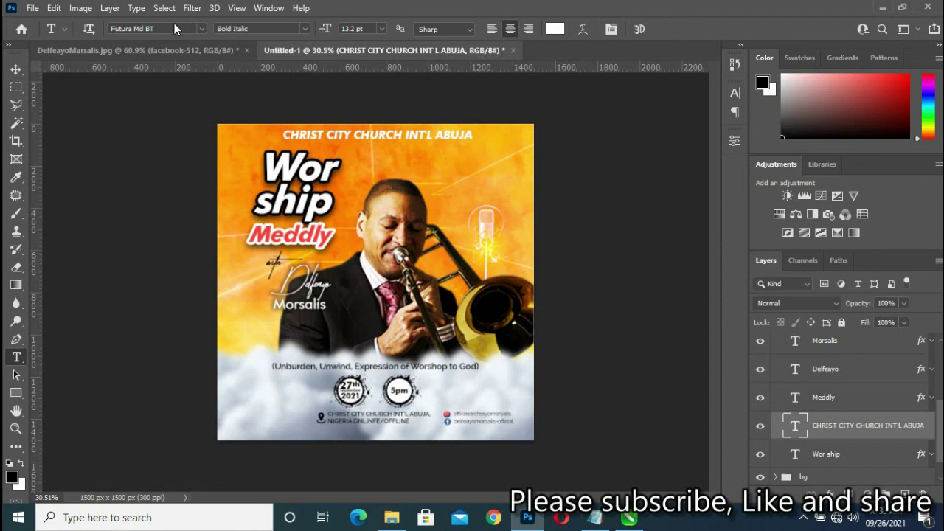
- Set the header font to Raleway Regular and nudge it slightly into place
left_click(200, 28)
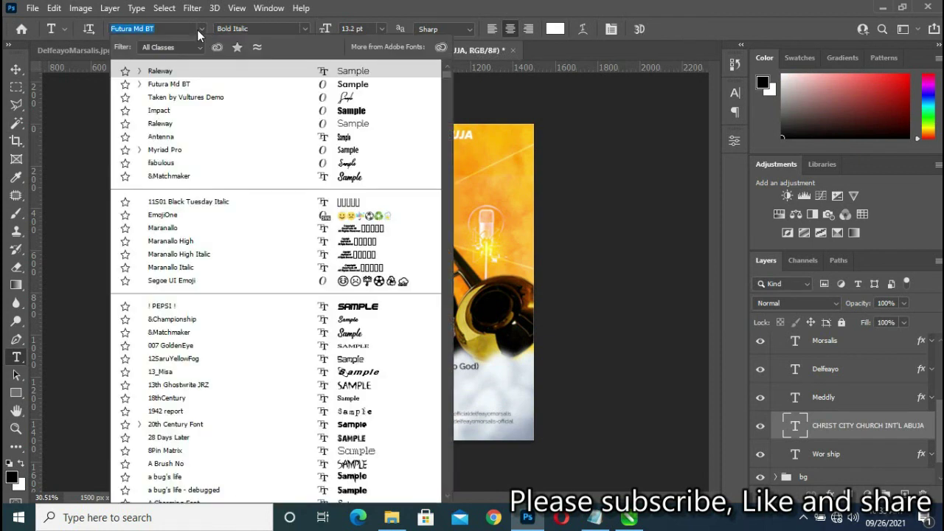
left_click(180, 71)
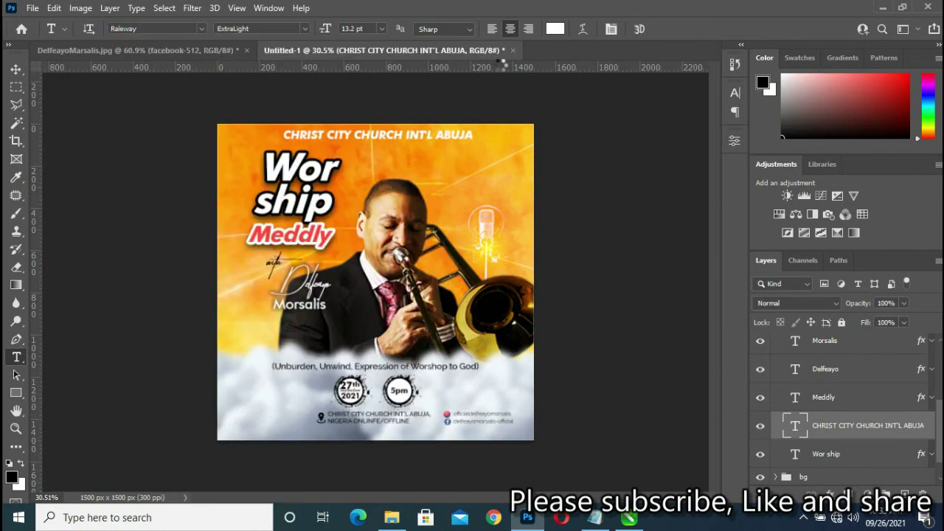
left_click(303, 29)
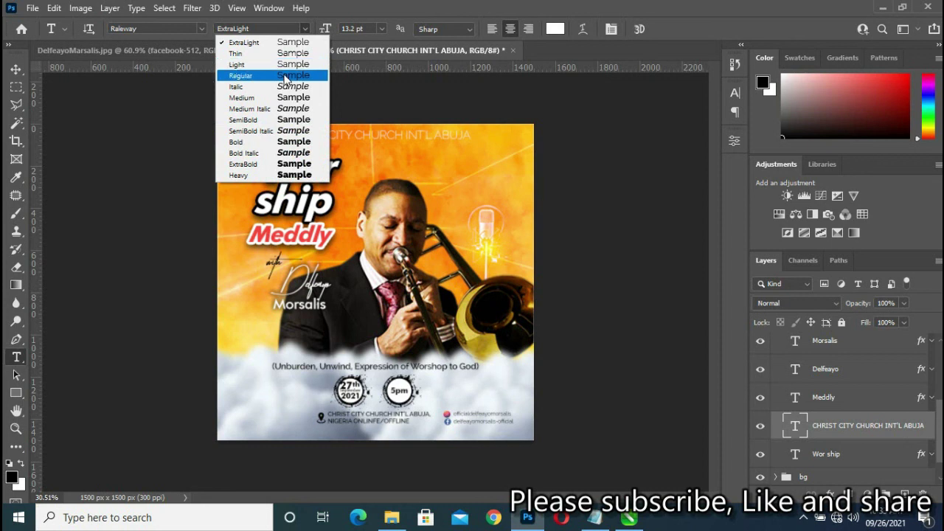
left_click(287, 75)
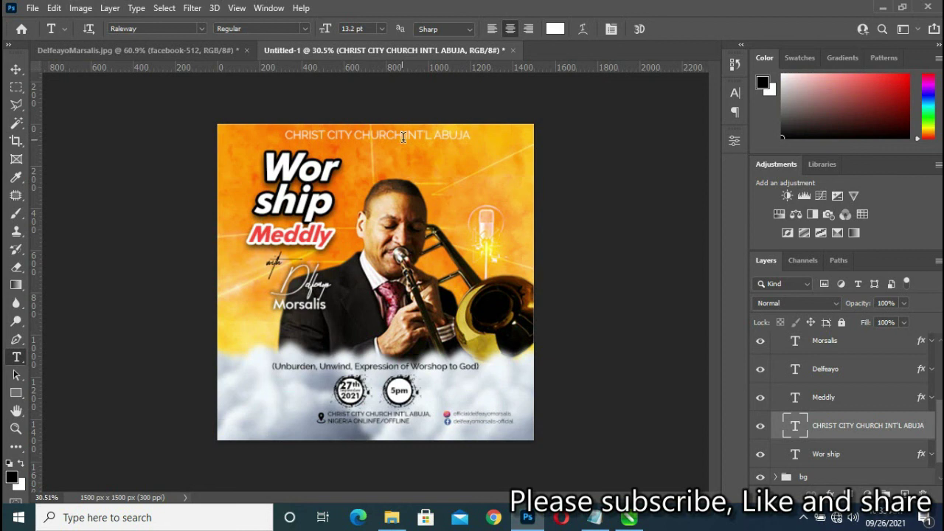
mouse_move(399, 136)
left_mouse_down()
mouse_move(421, 138)
mouse_move(398, 138)
left_mouse_up()
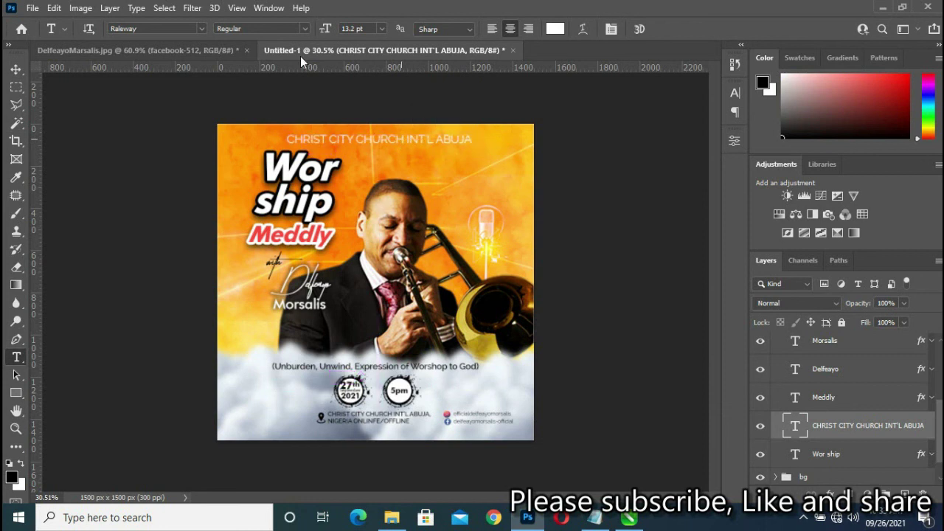
- Resize the church-name header to 10 pt and add a Drop Shadow layer effect
left_click(370, 27)
type("10")
key("Return")
key("Return")
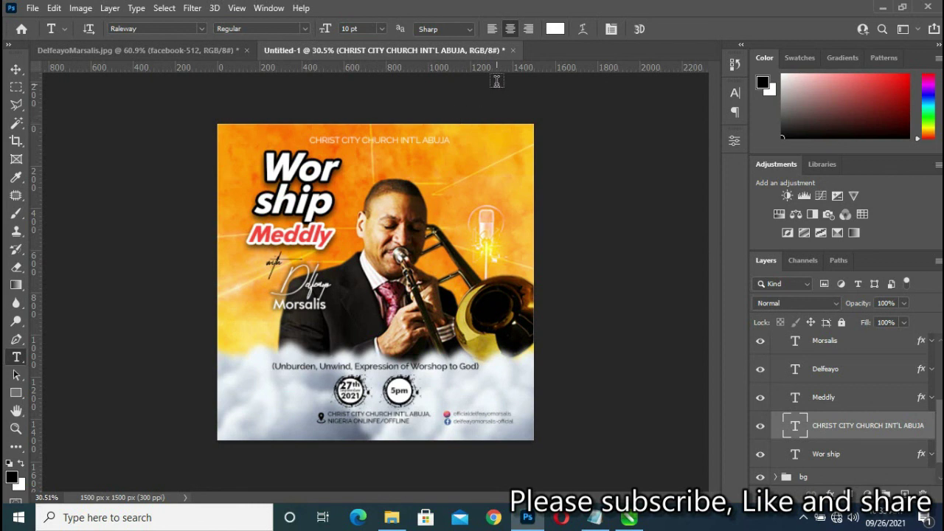
left_click(16, 69)
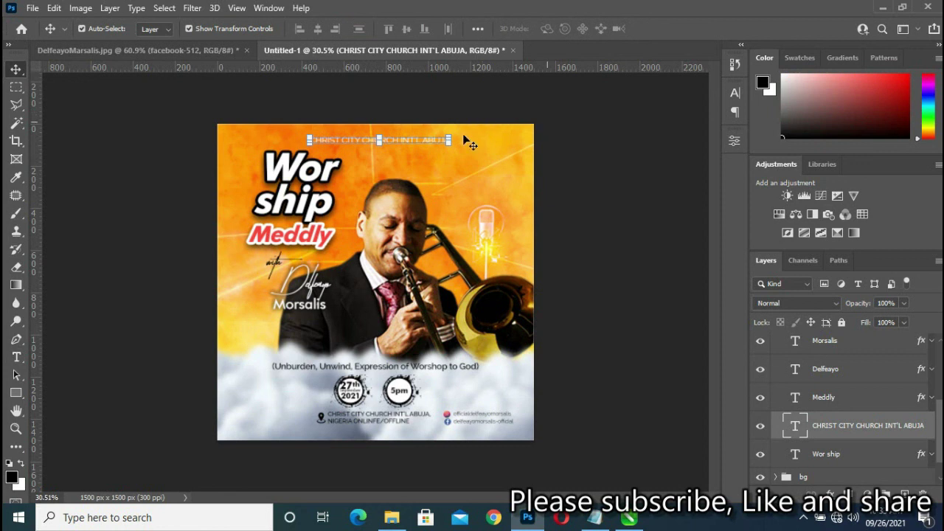
left_click(827, 493)
left_click(849, 488)
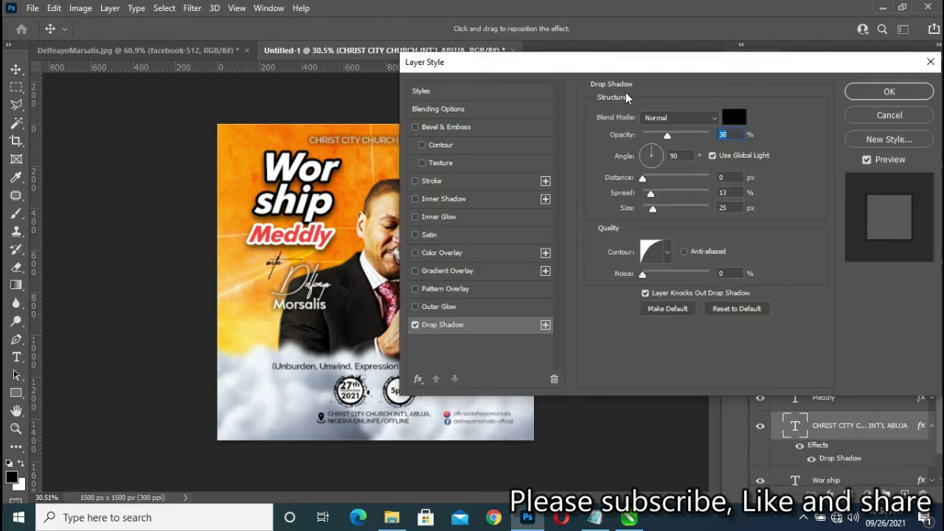
- Set the header's drop shadow to 3 px size, 6% spread, 2 px distance and apply it
left_click_drag(639, 65, 721, 65)
left_click_drag(736, 208, 730, 214)
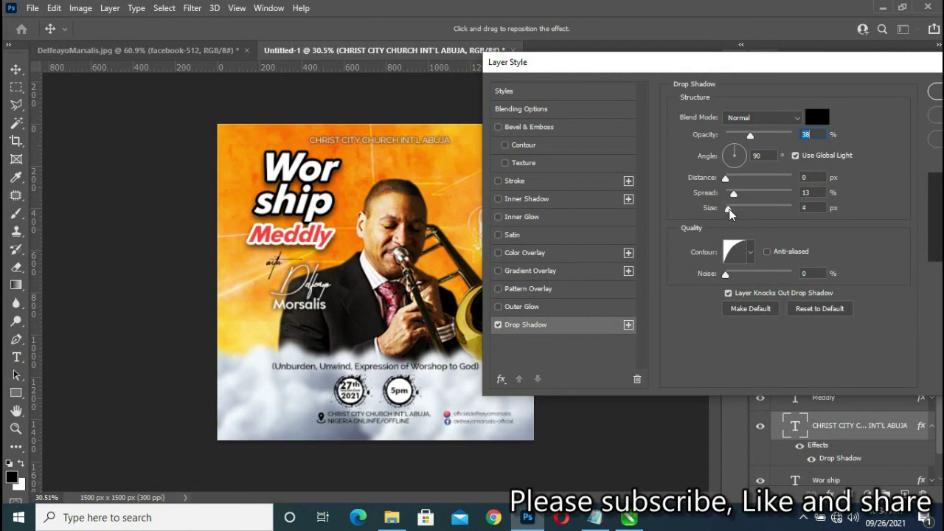
left_click(731, 214)
type("2")
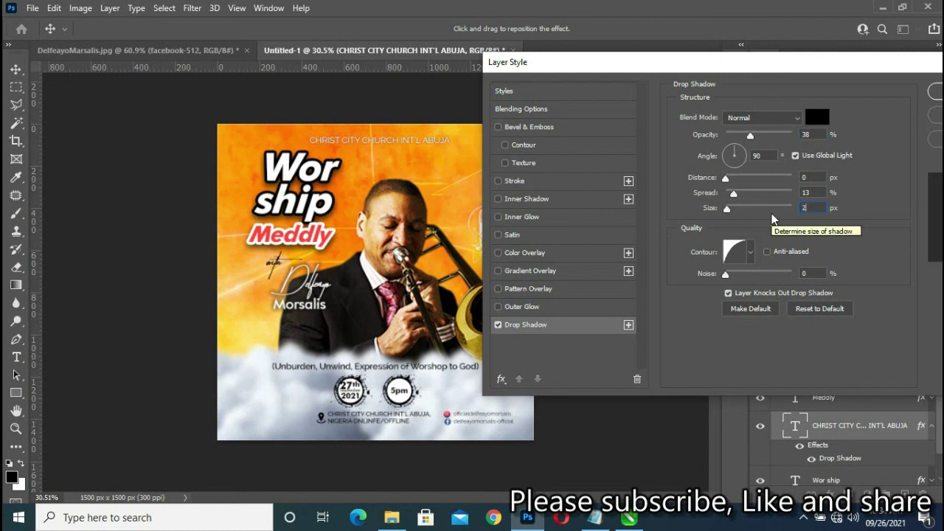
key("Up")
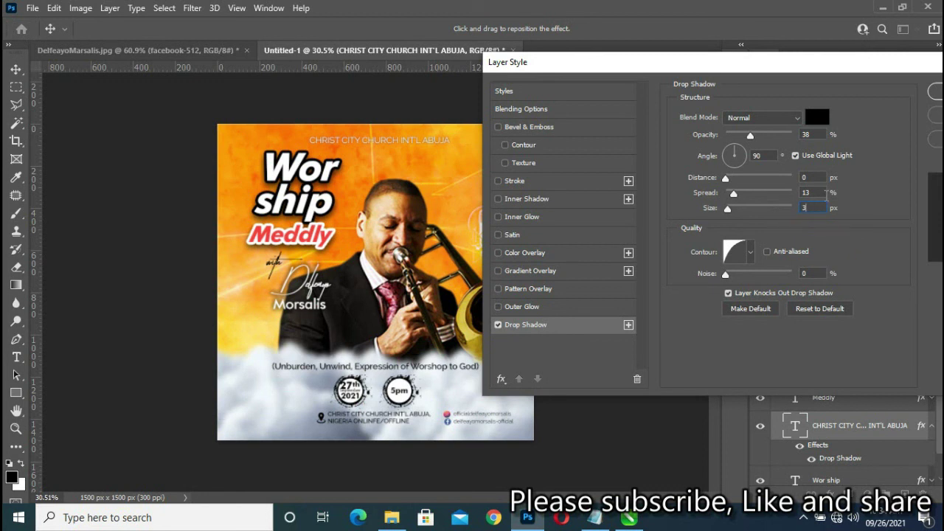
left_click_drag(816, 193, 806, 193)
type("6")
double_click(804, 177)
type("2")
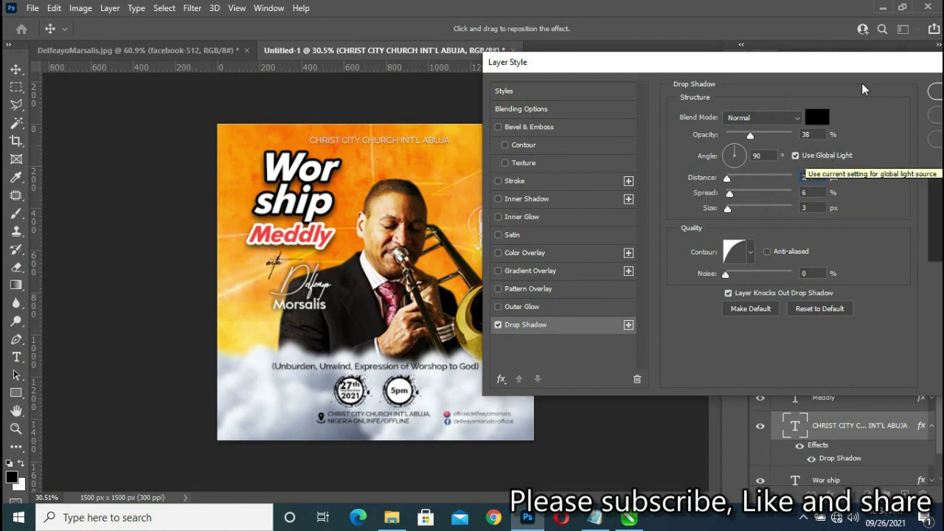
left_click(861, 102)
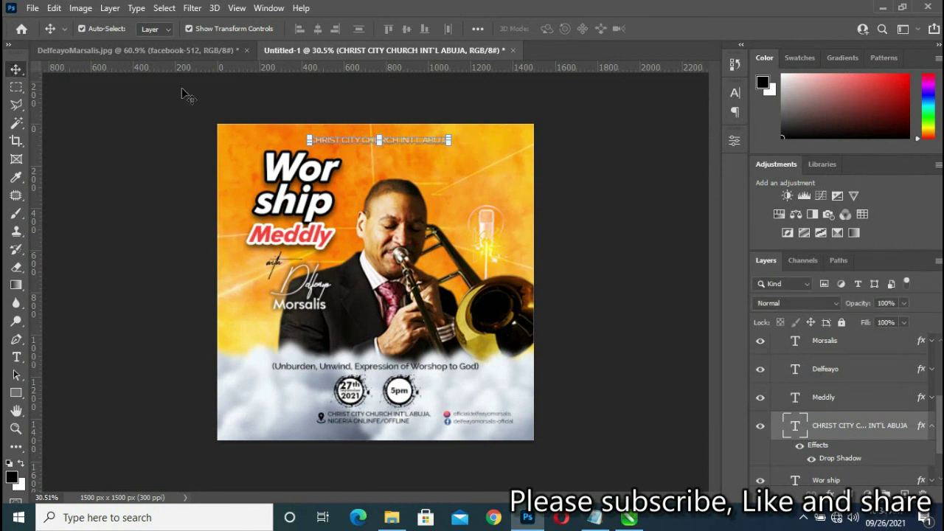
- Drag the header about 292 px right, briefly checking the Worship Medly folder
left_click(555, 145)
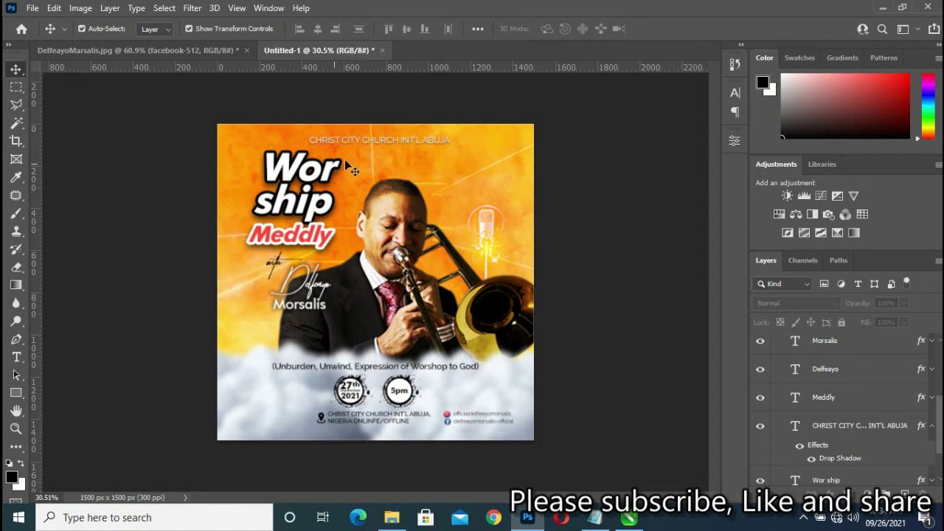
left_click_drag(401, 140, 467, 145)
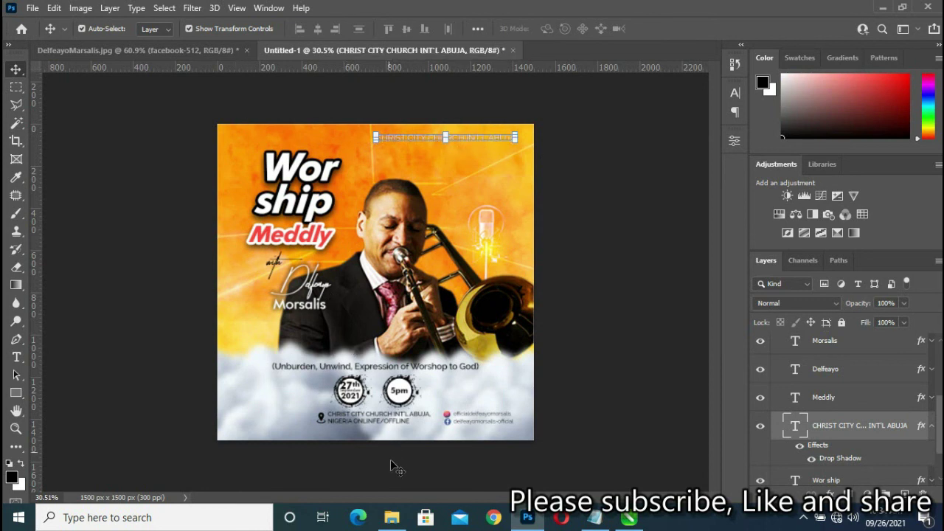
left_click(392, 518)
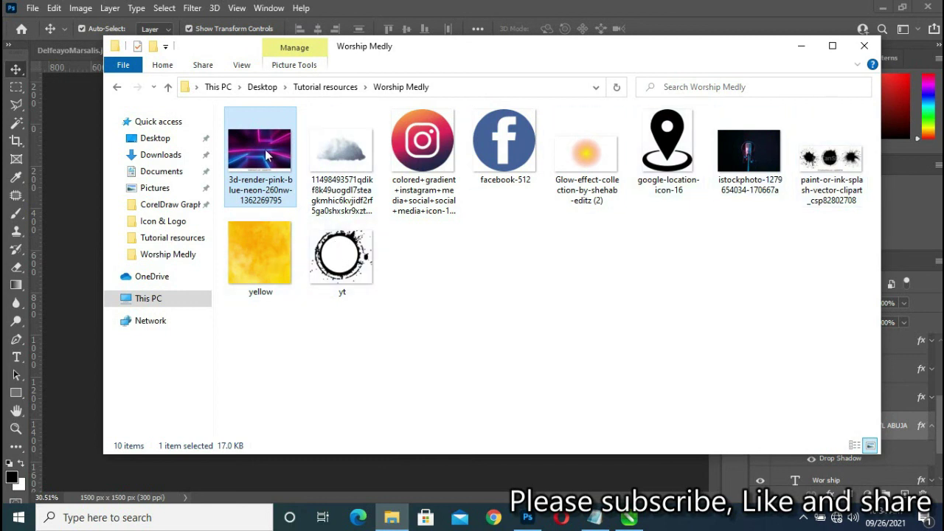
left_click(529, 246)
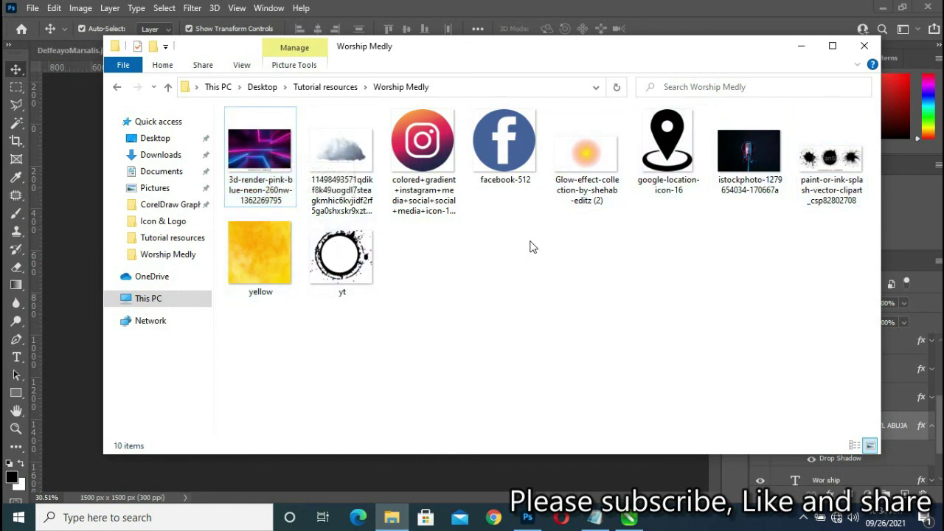
left_click(802, 46)
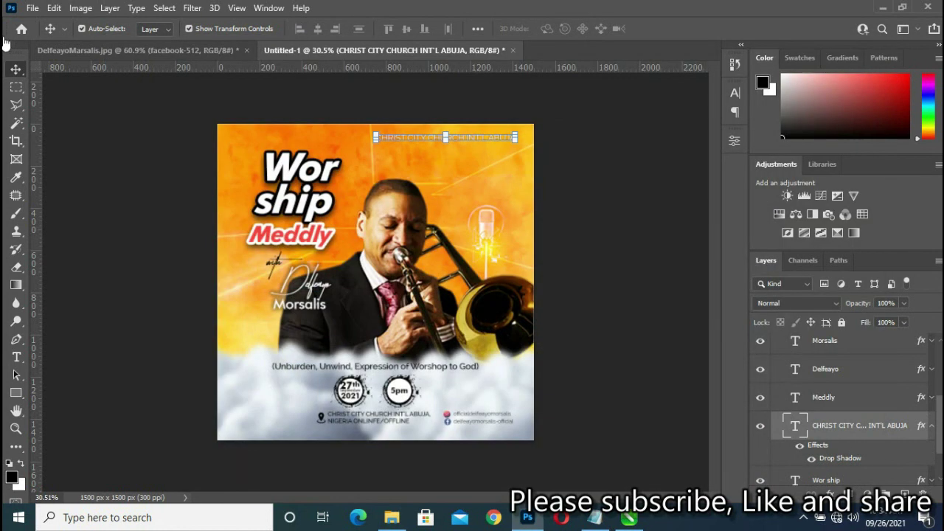
- Place Embedded the CHRIST CITY LOGO from C: > DOC > Designed Folder > Photophop Design
left_click(35, 9)
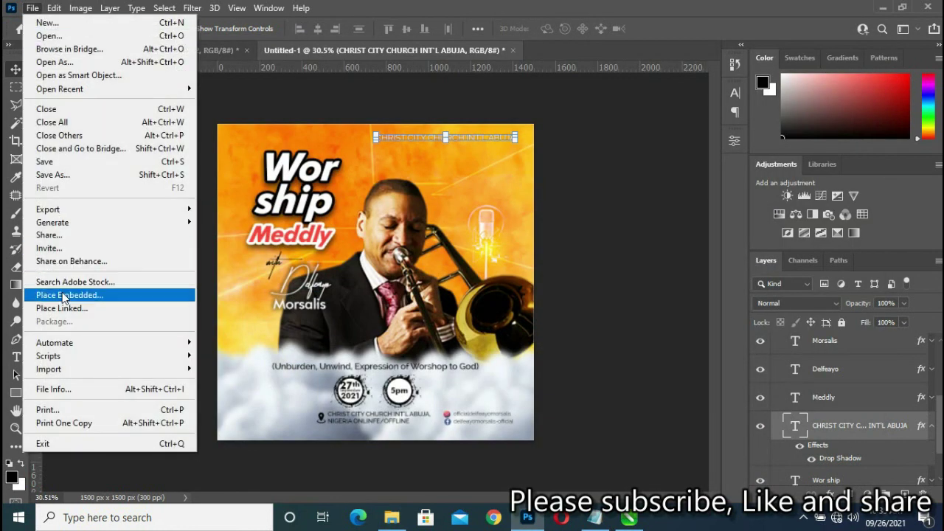
left_click(68, 295)
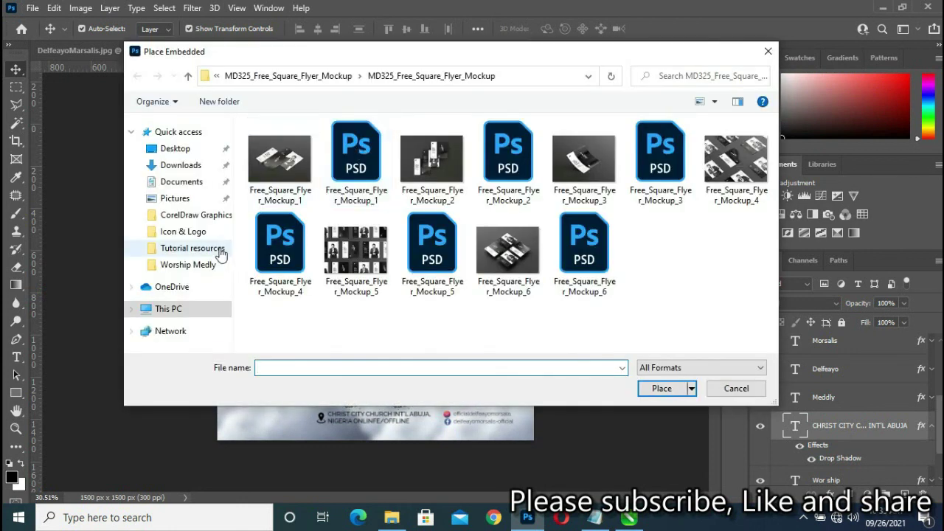
left_click(233, 309)
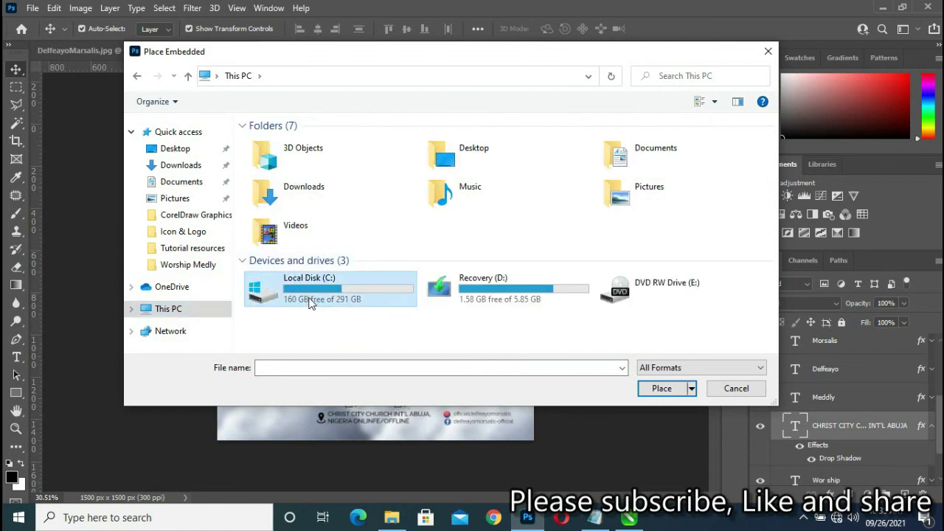
double_click(295, 279)
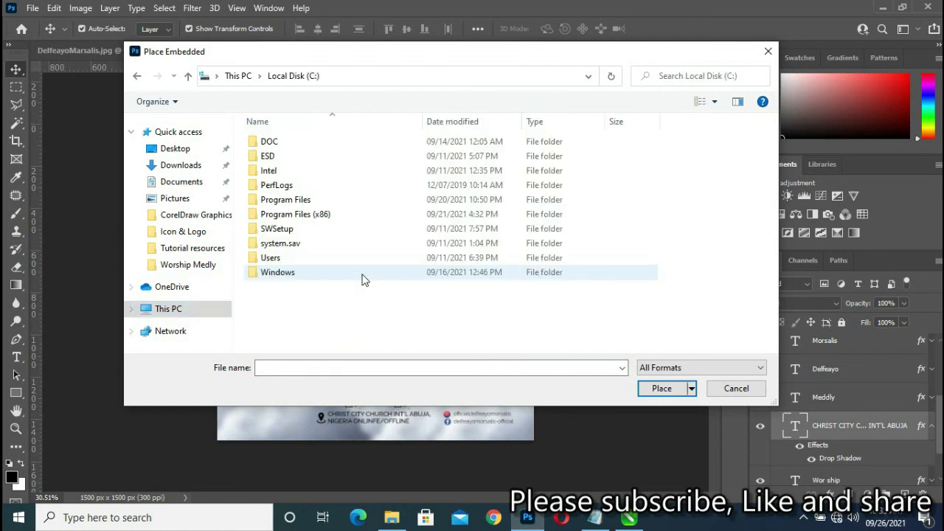
double_click(321, 150)
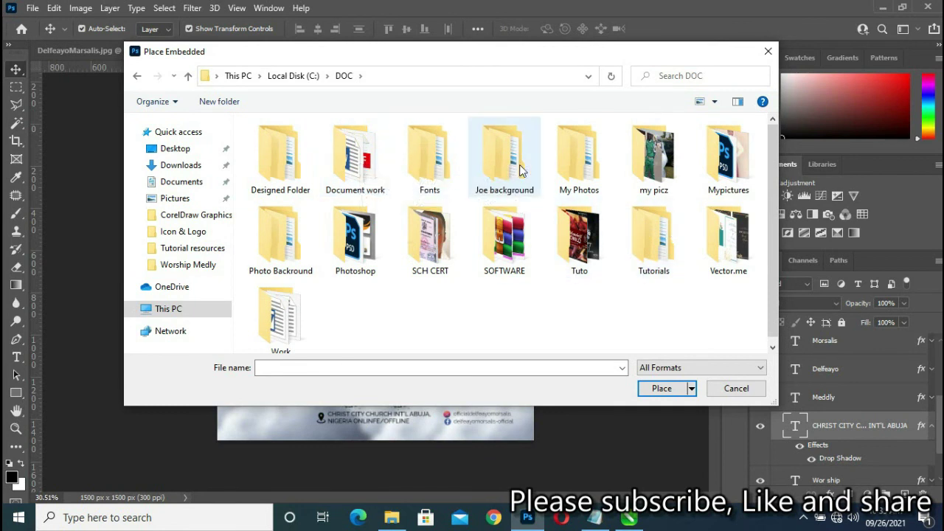
double_click(284, 155)
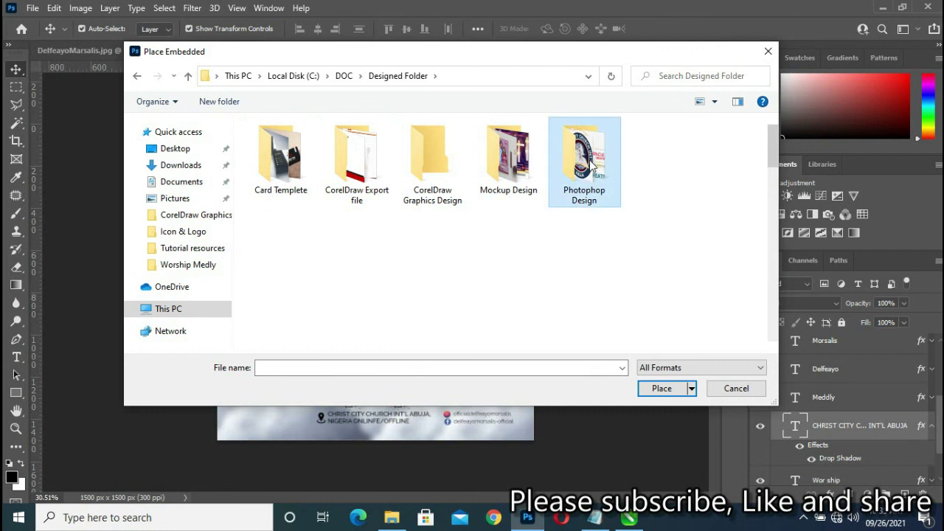
double_click(590, 164)
left_click(728, 251)
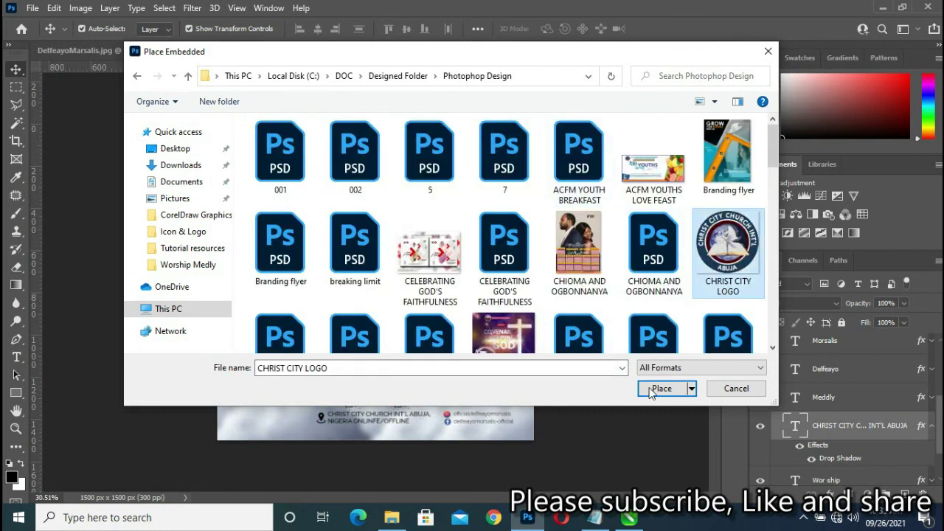
left_click(660, 388)
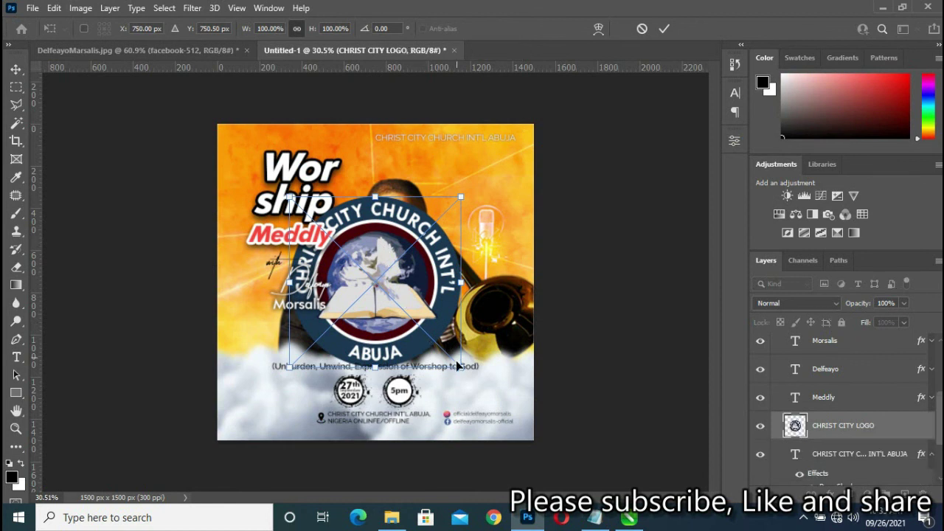
- Scale the placed logo down and commit it just left of the church-name header
mouse_move(462, 367)
left_mouse_down()
mouse_move(331, 231)
mouse_move(370, 144)
left_mouse_up()
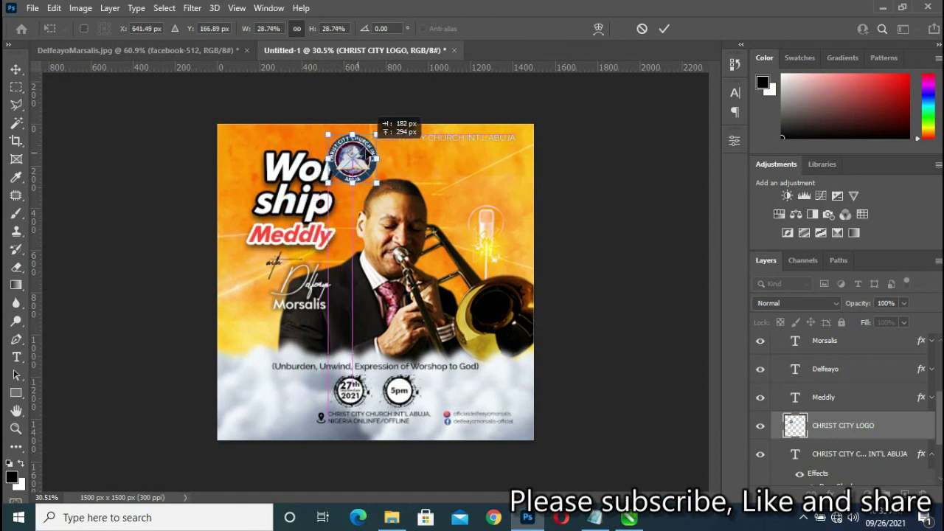
left_click_drag(378, 181, 353, 158)
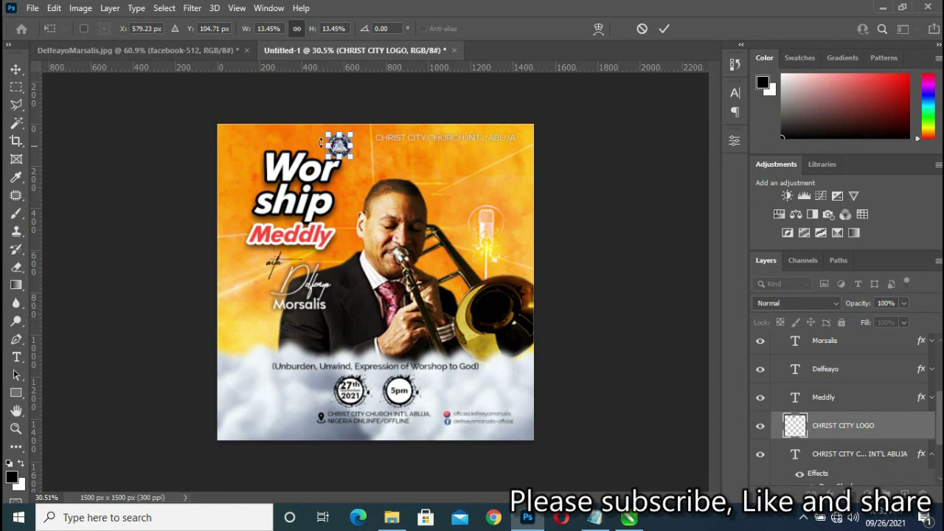
scroll(332, 122, "up", 1)
scroll(338, 100, "up", 1)
scroll(336, 101, "up", 1)
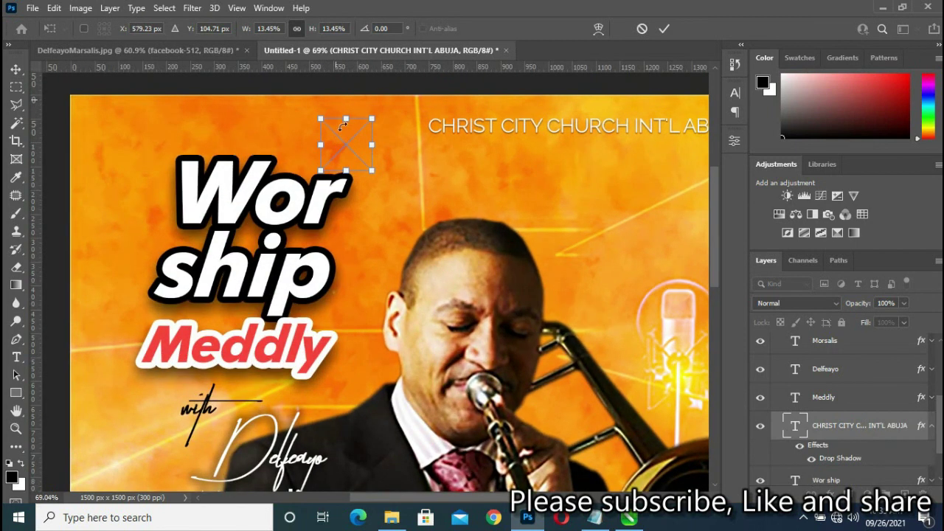
scroll(339, 115, "up", 1)
mouse_move(361, 147)
left_mouse_down()
mouse_move(416, 126)
mouse_move(410, 139)
mouse_move(422, 155)
left_mouse_up()
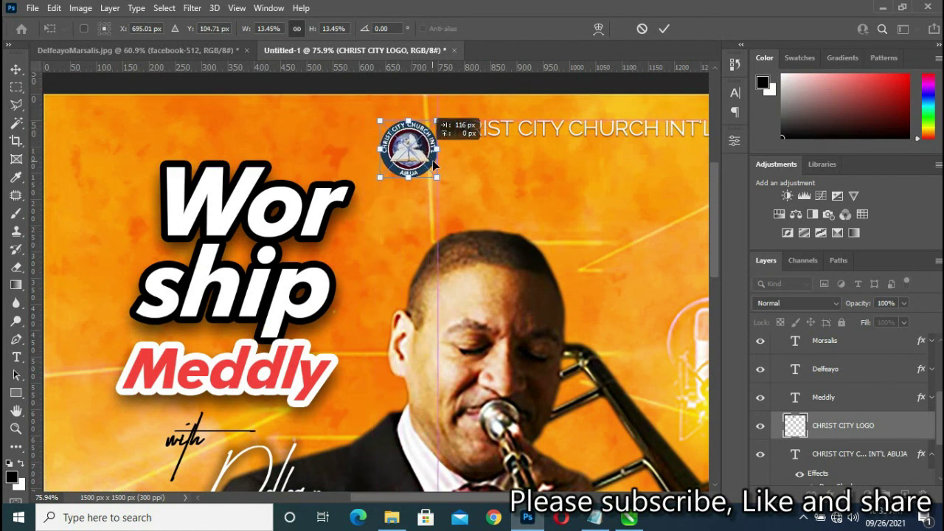
mouse_move(422, 155)
left_mouse_down()
mouse_move(447, 160)
mouse_move(447, 152)
left_mouse_up()
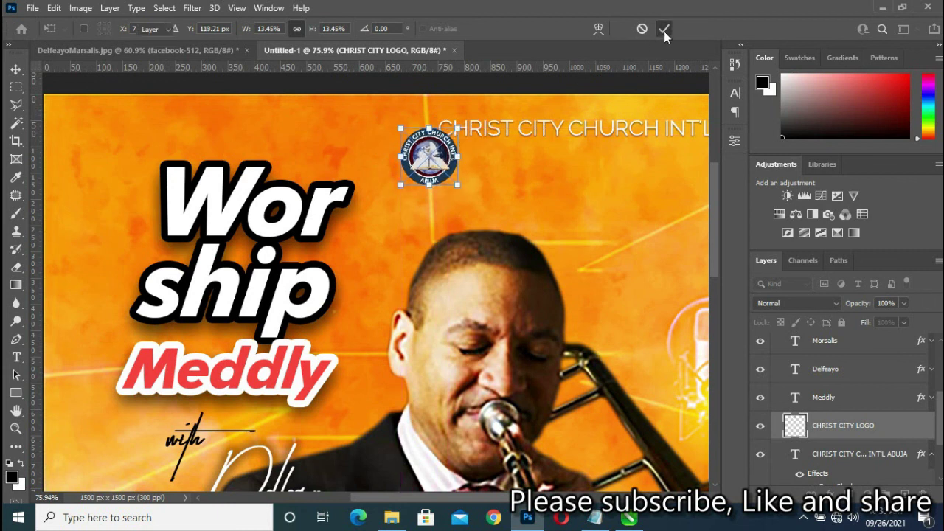
key("Return")
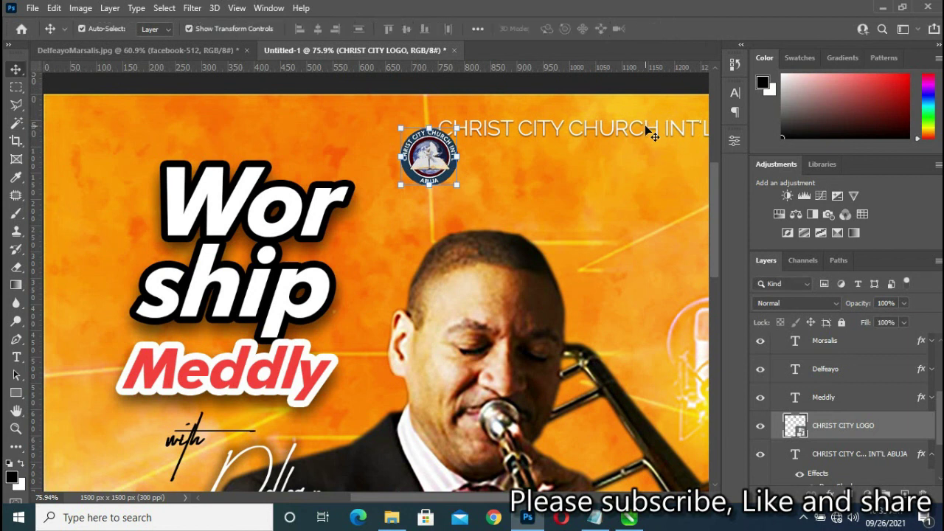
- Move the church-name header down level with the logo, just to its right
left_click(646, 129)
mouse_move(645, 130)
left_mouse_down()
mouse_move(673, 163)
mouse_move(652, 158)
left_mouse_up()
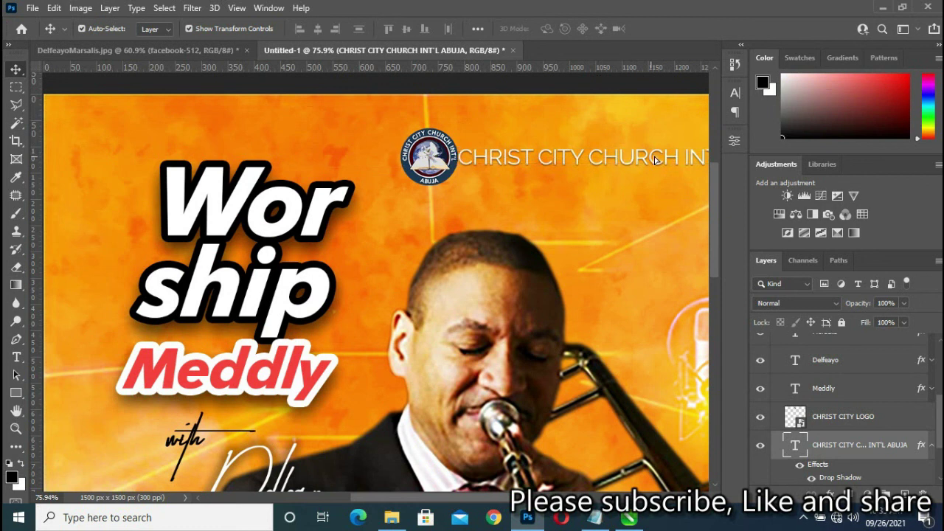
left_click_drag(650, 157, 661, 159)
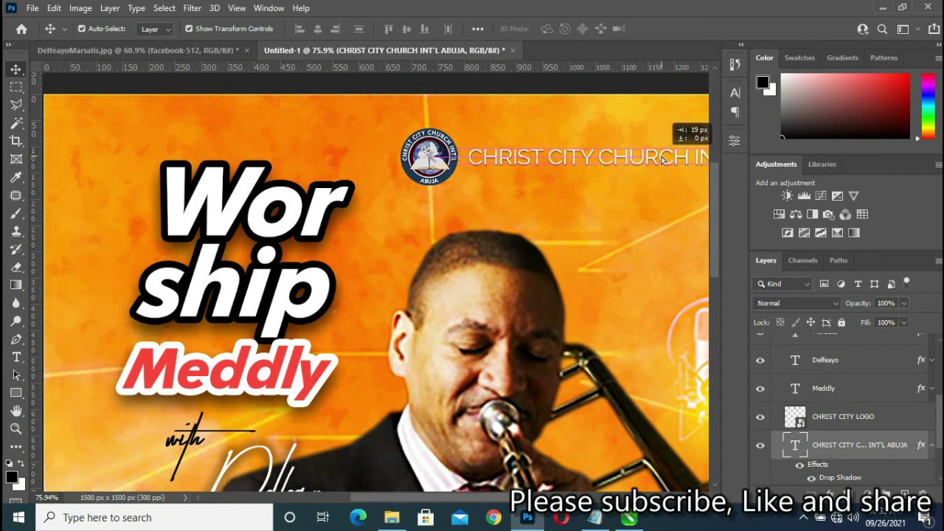
- Copy the header's Drop Shadow effect onto the CHRIST CITY LOGO layer
left_click(434, 150)
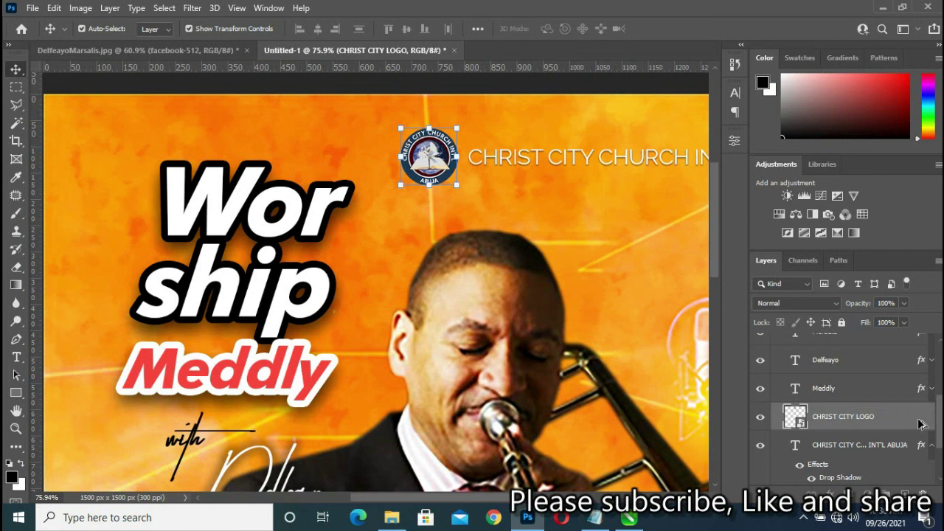
left_click_drag(912, 445, 923, 418)
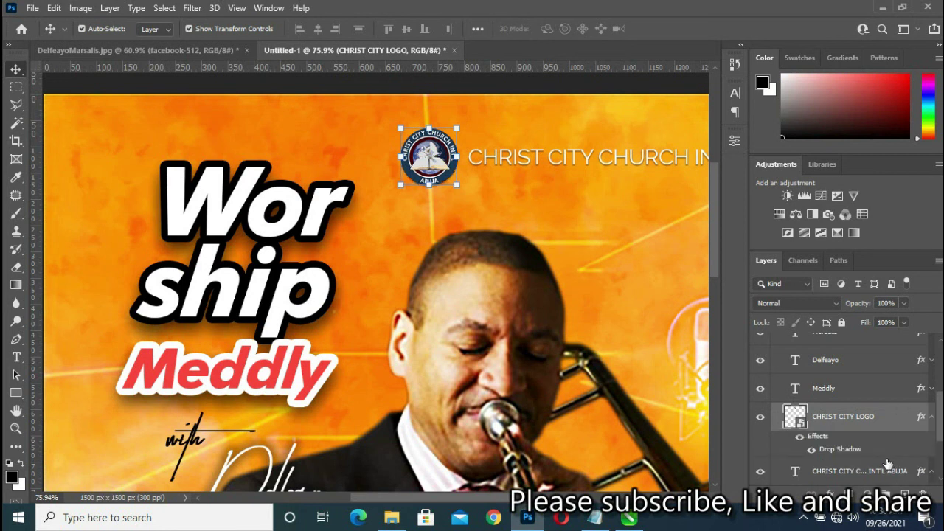
left_click(932, 418)
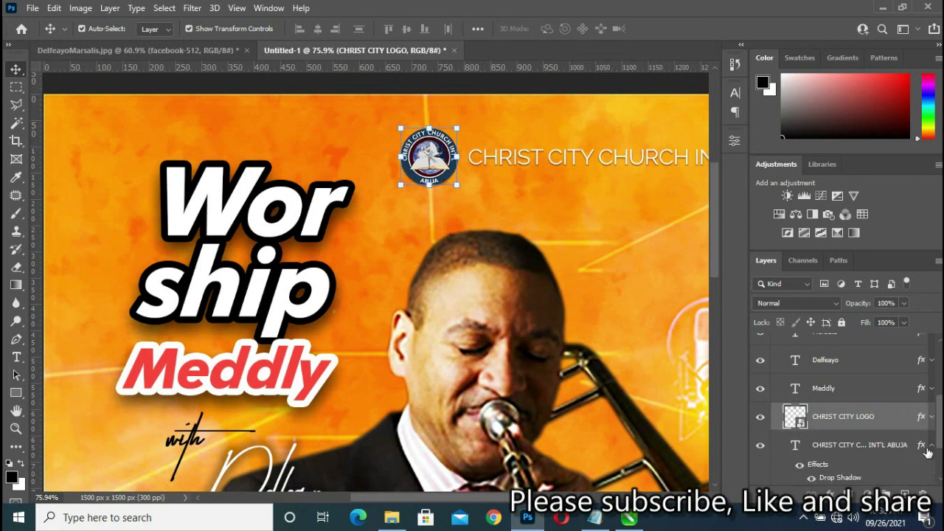
left_click(932, 446)
scroll(857, 426, "down", 1)
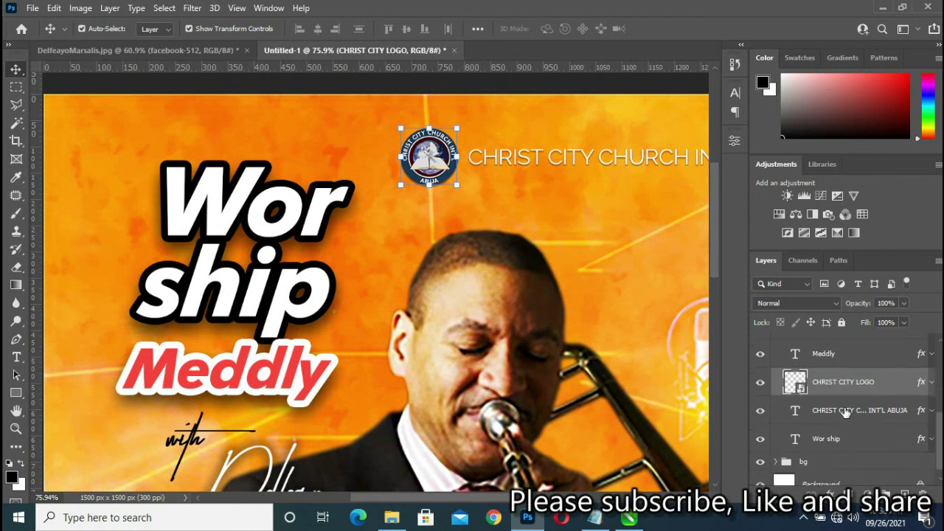
scroll(422, 225, "down", 1)
scroll(422, 222, "down", 1)
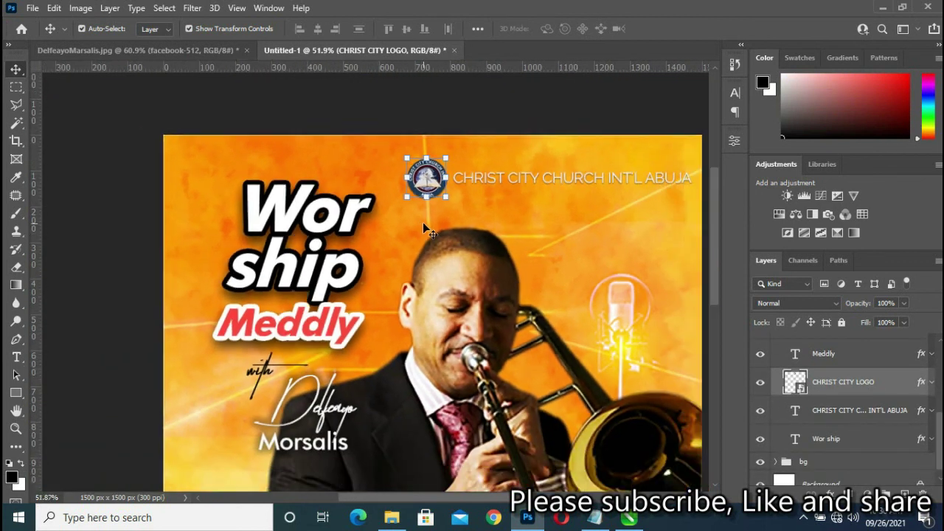
scroll(422, 222, "down", 1)
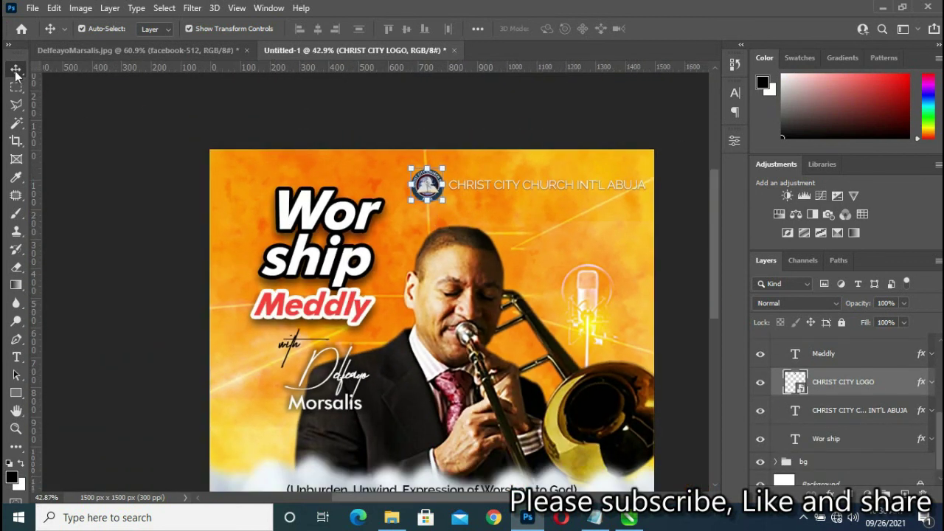
- Scale the church-name header text slightly smaller and commit the resize
left_click(107, 132)
scroll(432, 143, "down", 1)
scroll(432, 143, "down", 1)
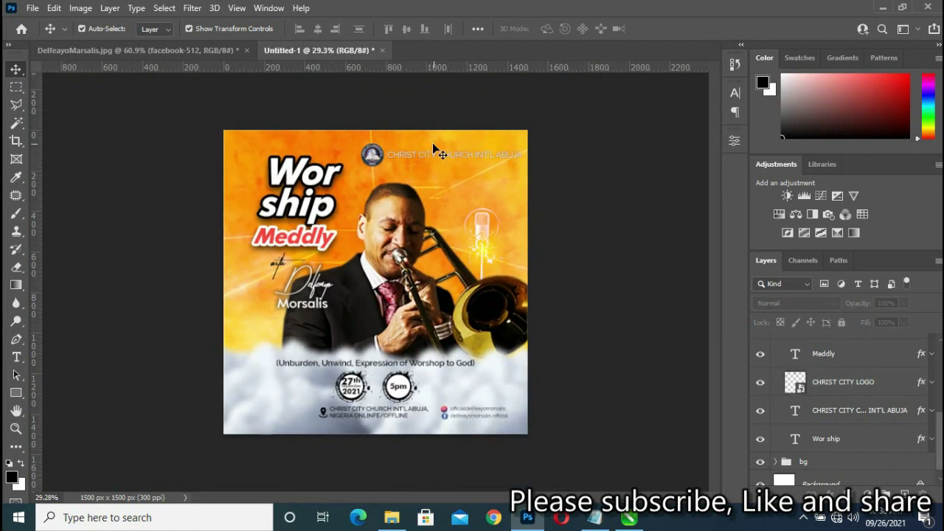
scroll(389, 112, "up", 1)
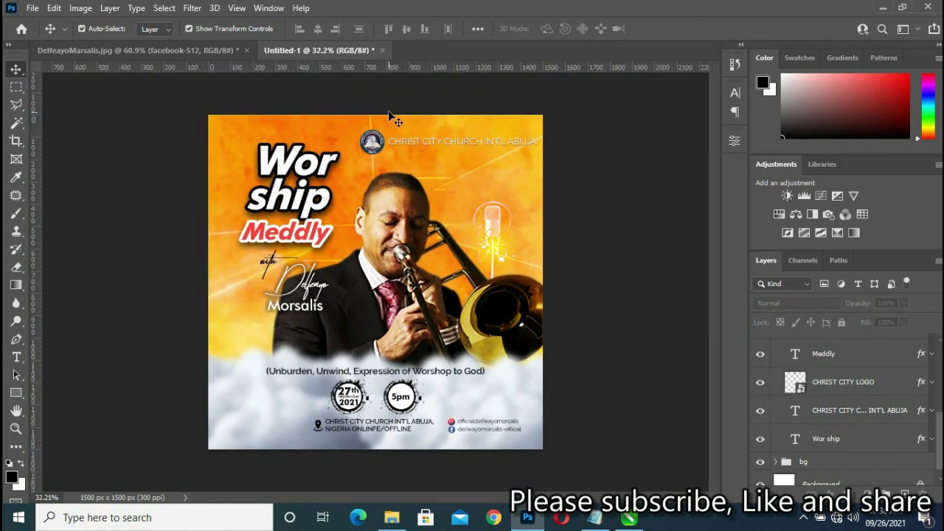
left_click(522, 140)
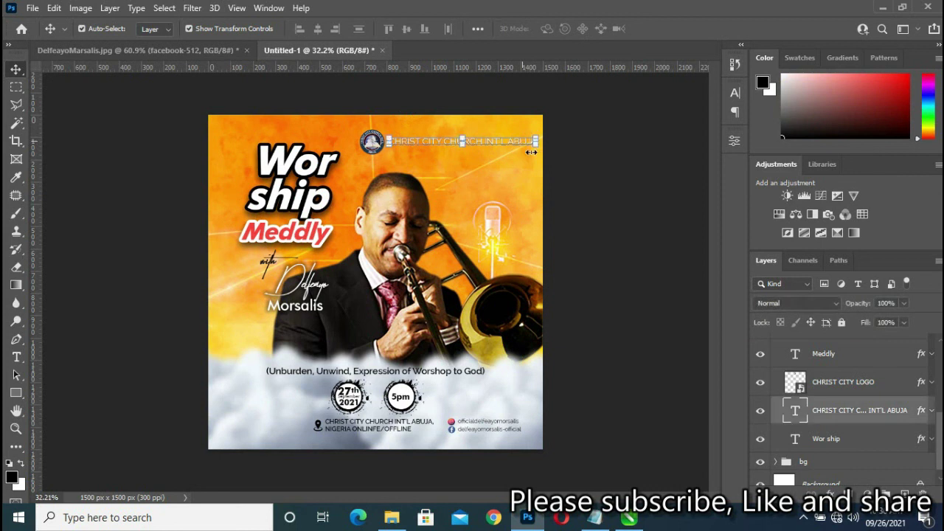
left_click_drag(532, 145, 515, 149)
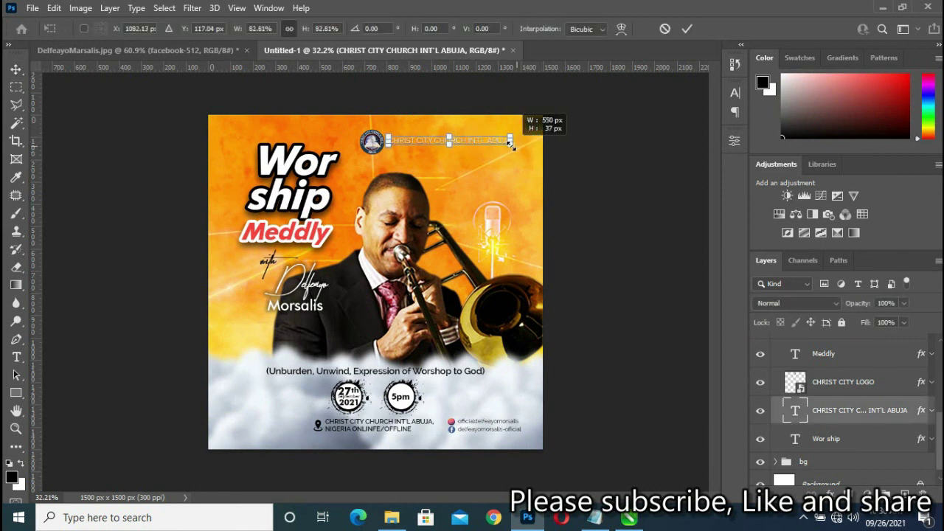
left_click_drag(513, 147, 536, 144)
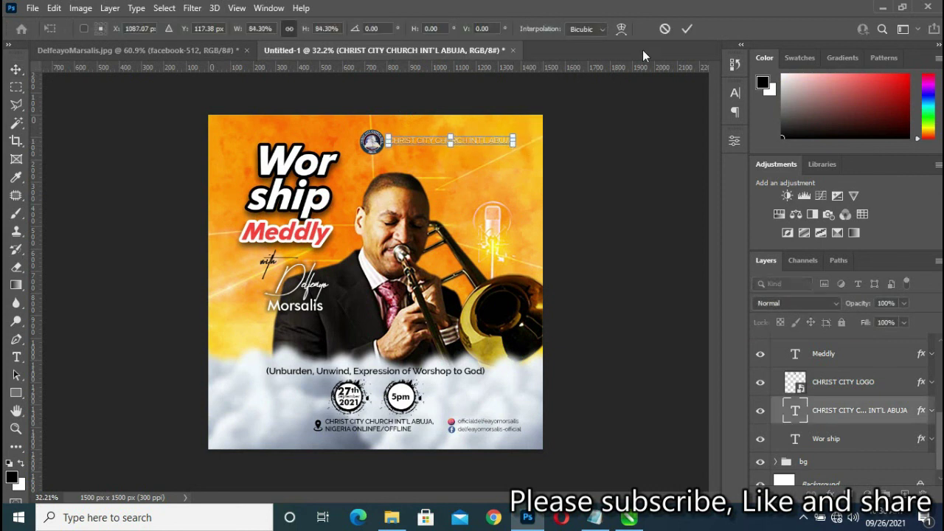
key("Return")
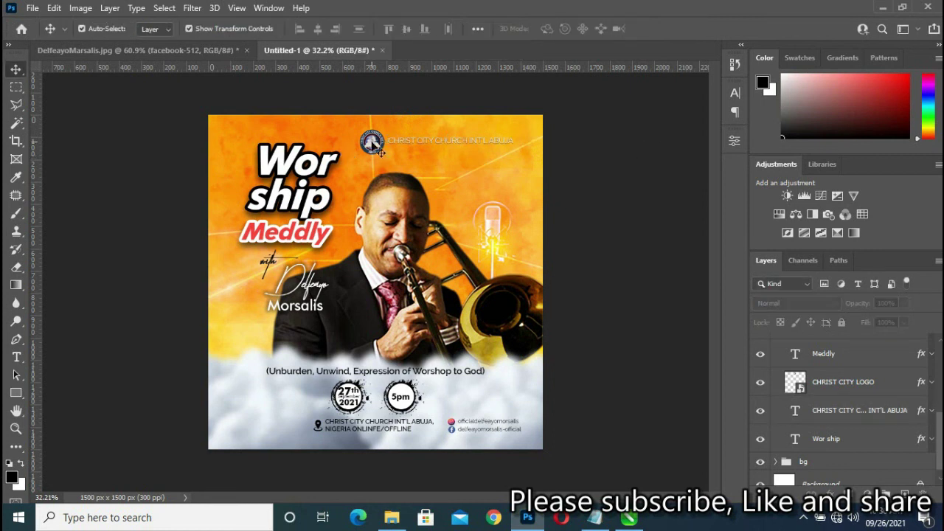
- Centre the church logo horizontally on the flyer canvas
left_click(372, 143)
key("ctrl+a")
left_click(318, 29)
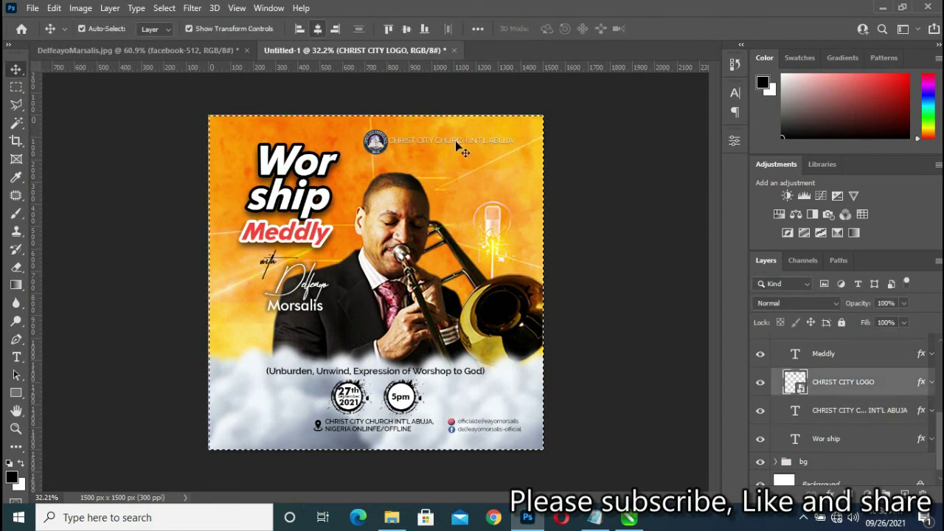
key("ctrl+alt+a")
key("ctrl+d")
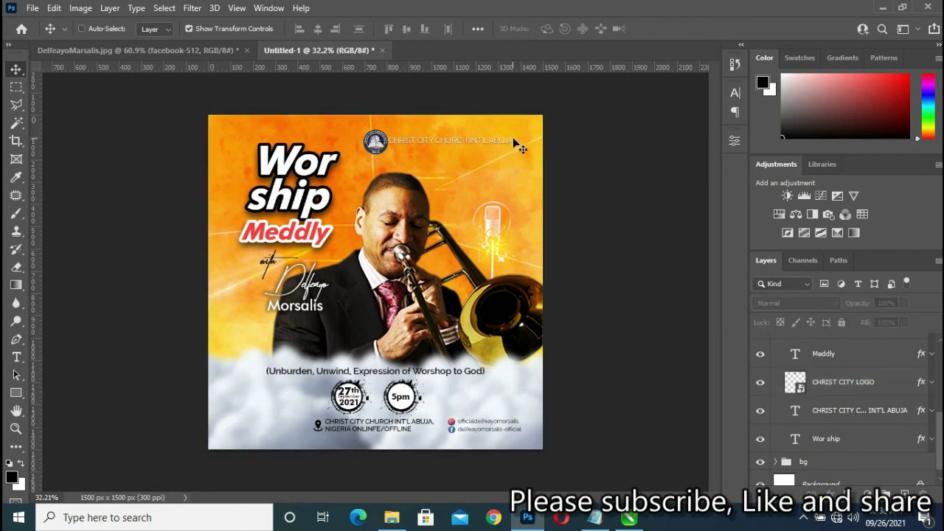
- Nudge the header a few pixels right and down beside the logo
left_click(507, 144, "ctrl")
key("Right")
key("Right")
key("Right")
key("Right")
key("Right")
key("Right")
key("Right")
key("Right")
key("Right")
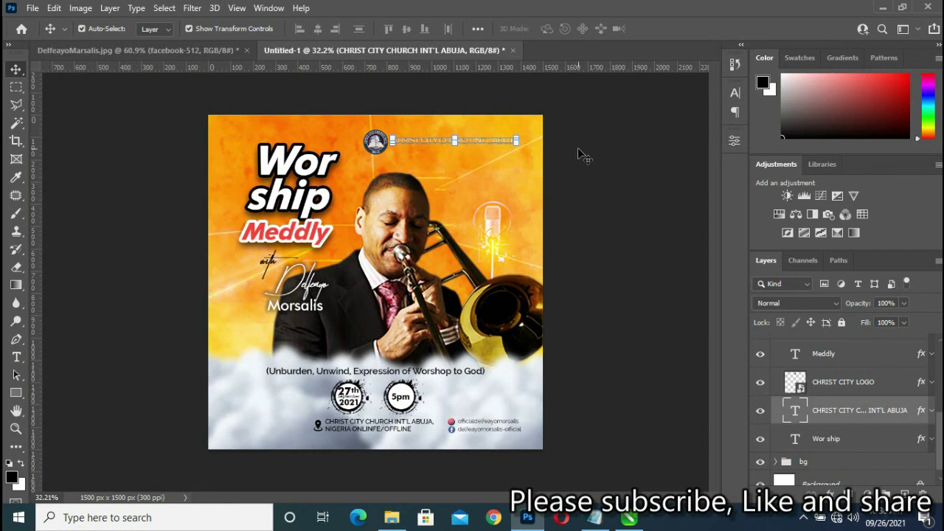
left_click(583, 155)
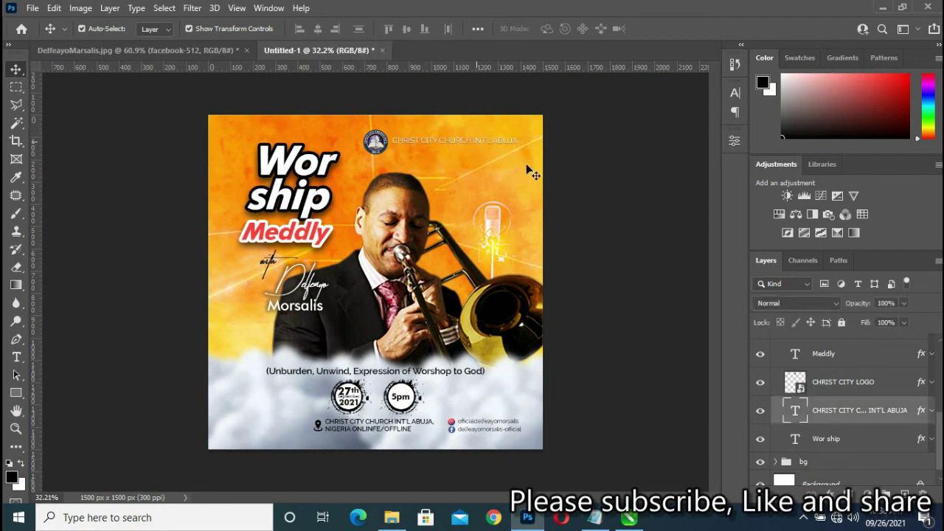
key("Down")
key("Down")
key("Down")
key("Down")
key("Down")
key("Down")
key("Down")
key("Down")
key("Down")
key("Down")
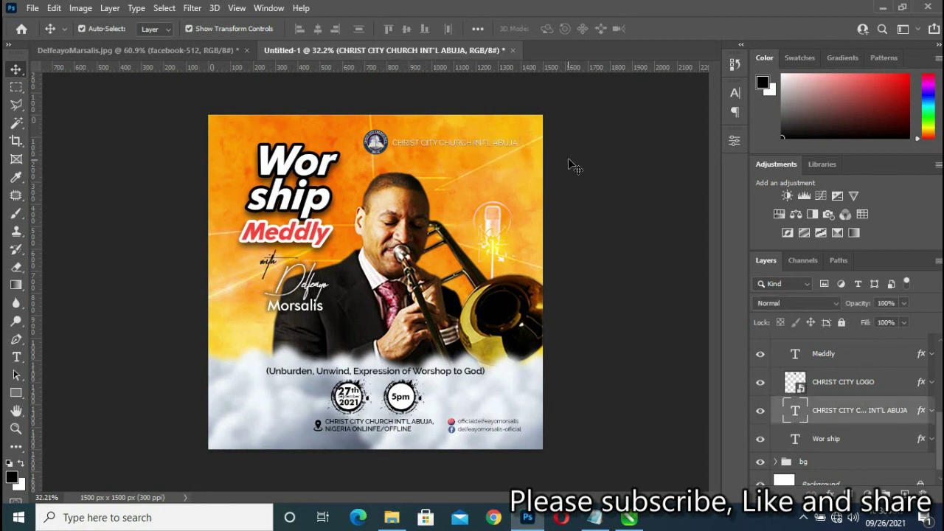
left_click(576, 164)
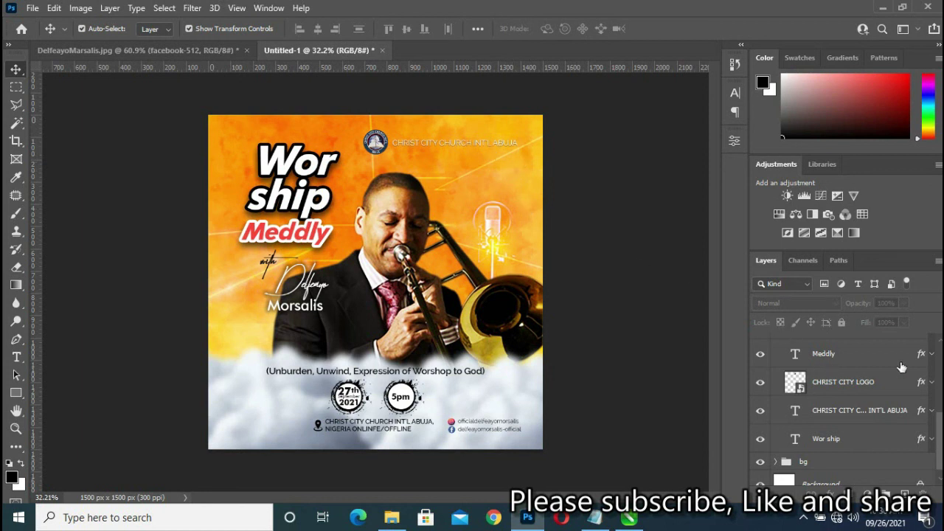
- Move both CHRIST CITY layers below the Wor ship layer and fit the flyer in view
left_click(848, 382, "ctrl")
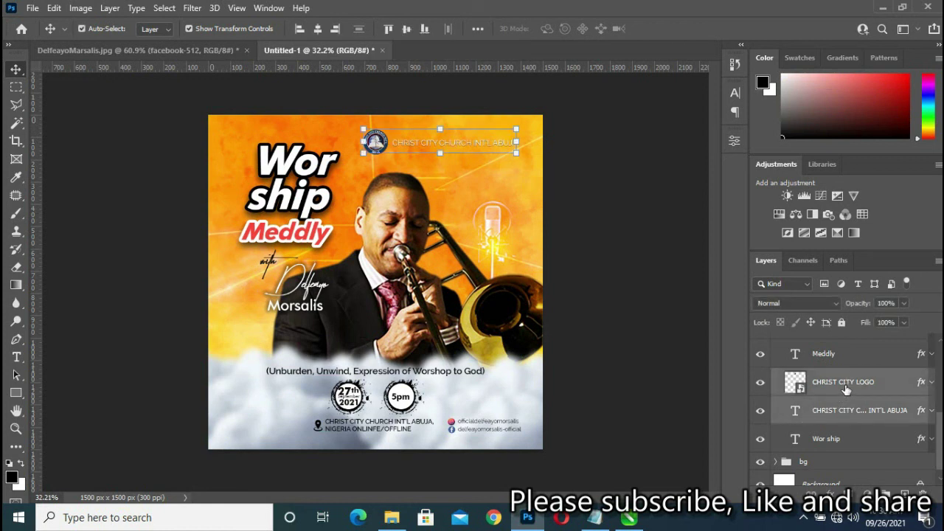
left_click_drag(858, 414, 858, 453)
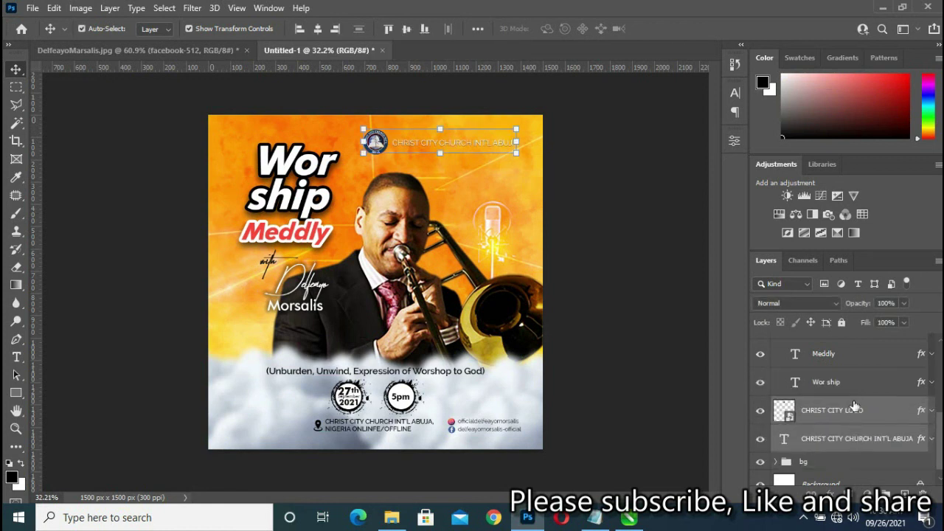
left_click(668, 337)
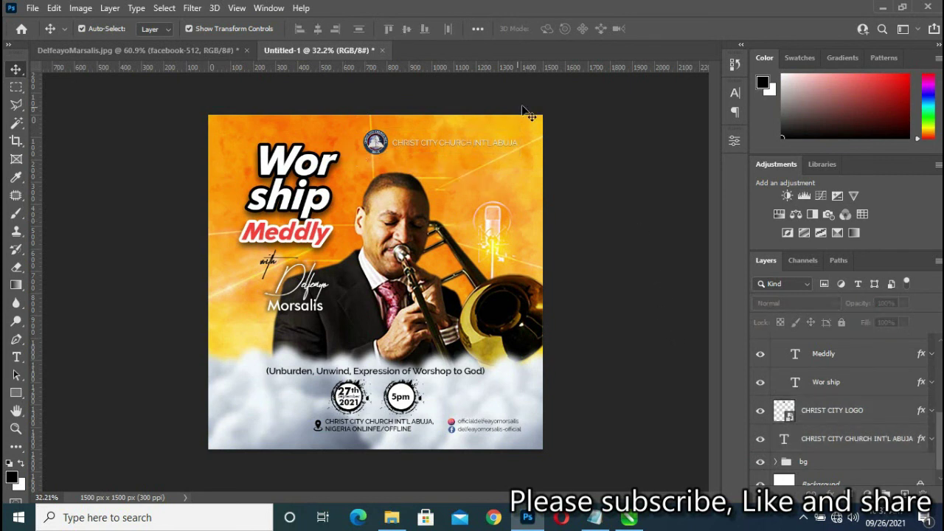
key("ctrl+minus")
key("ctrl+0")
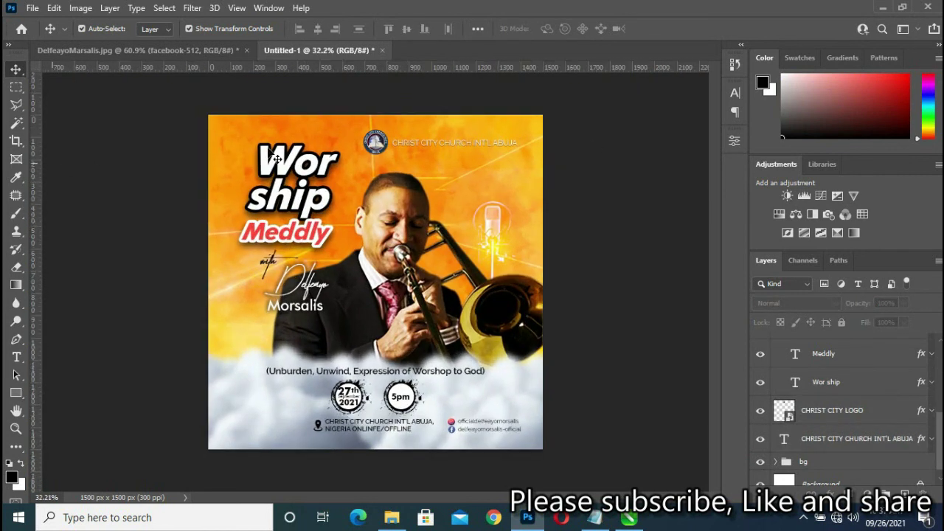